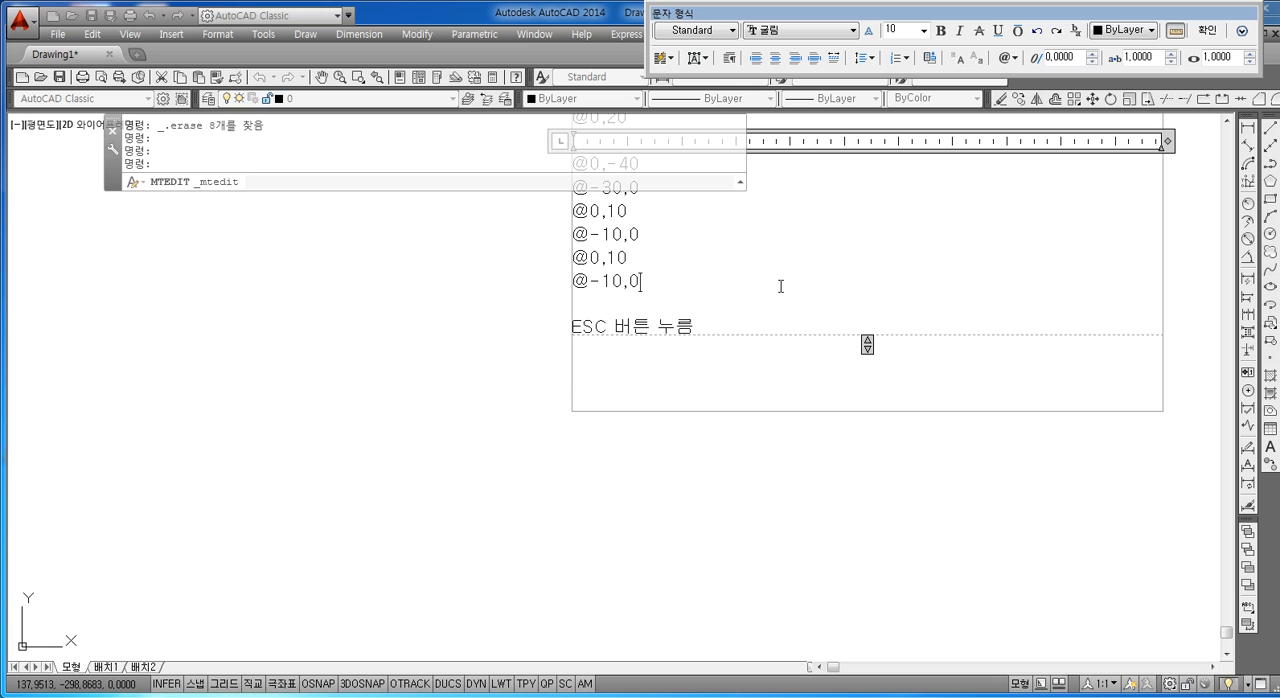
Step: Insert a blank line before the heading 절대지령방법 in the multiline text note
middle_click_drag(781, 286, 768, 431)
middle_click_drag(762, 361, 752, 570)
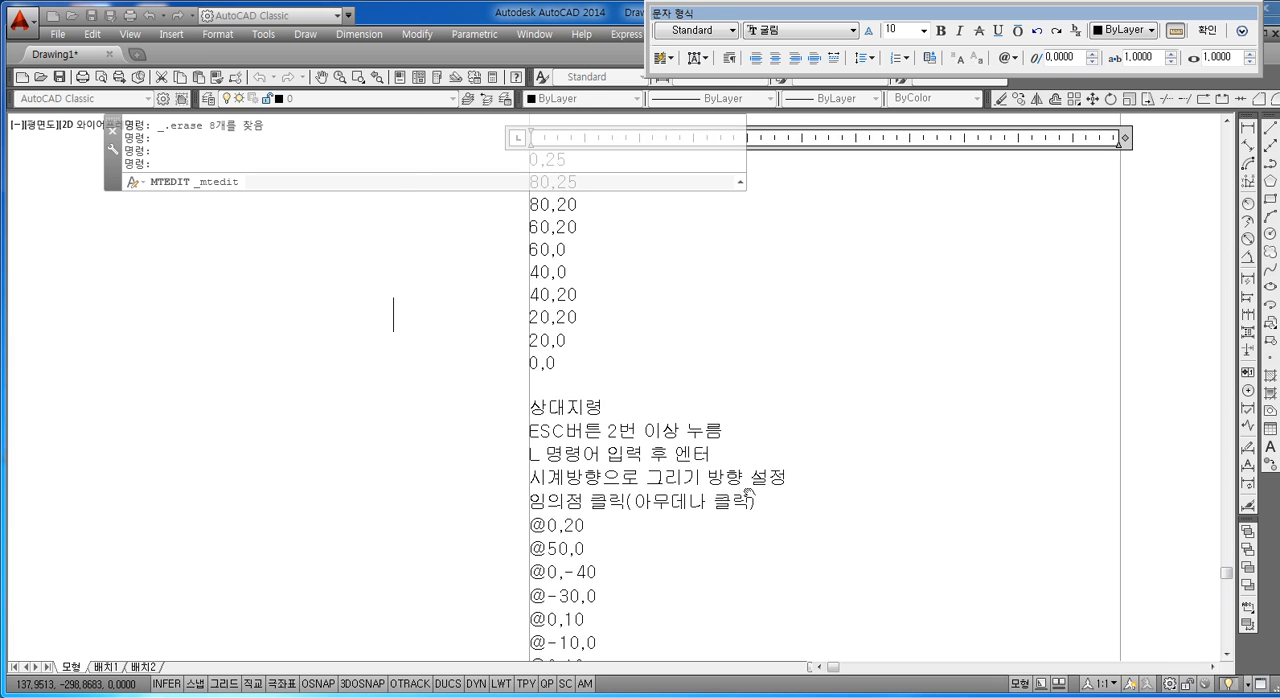
middle_click_drag(743, 394, 735, 556)
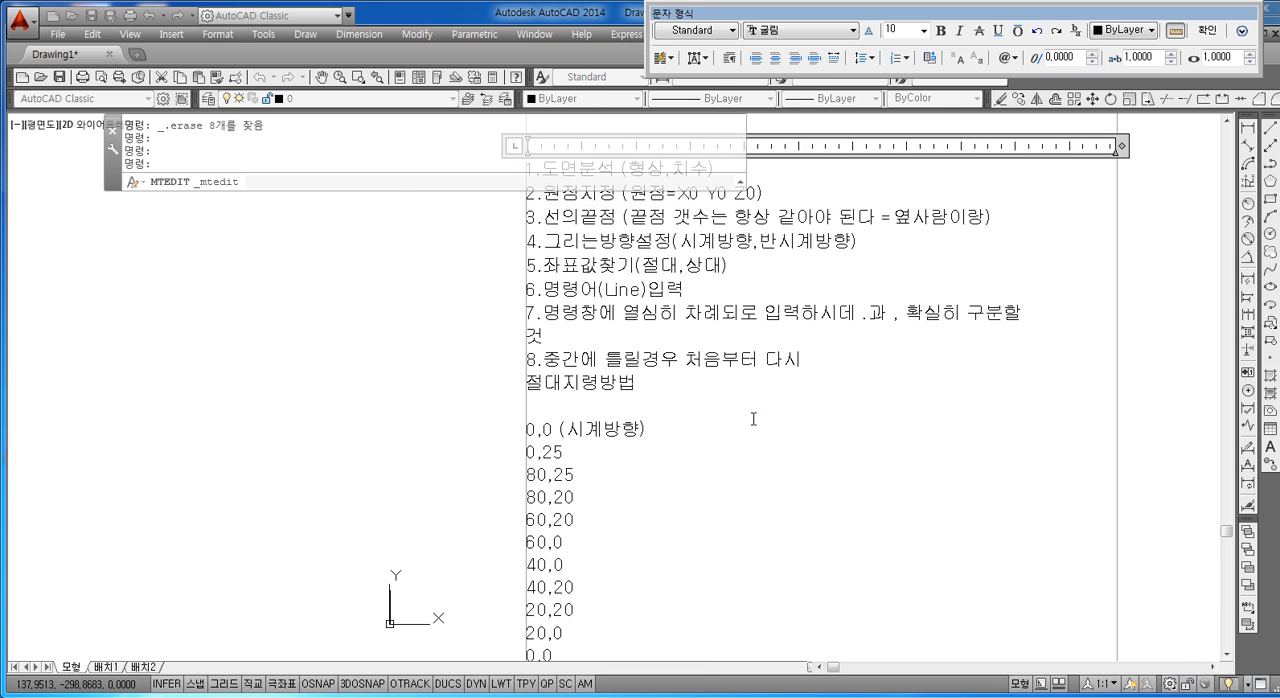
middle_click_drag(751, 420, 737, 532)
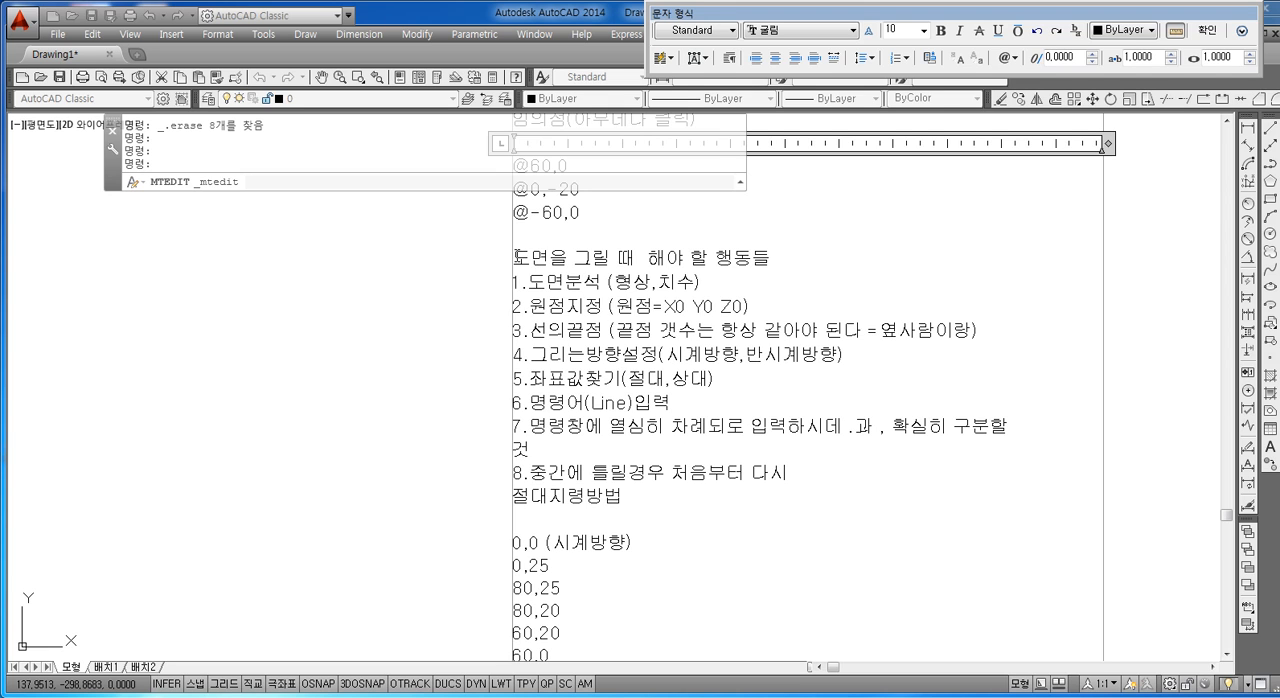
left_click_drag(517, 257, 864, 515)
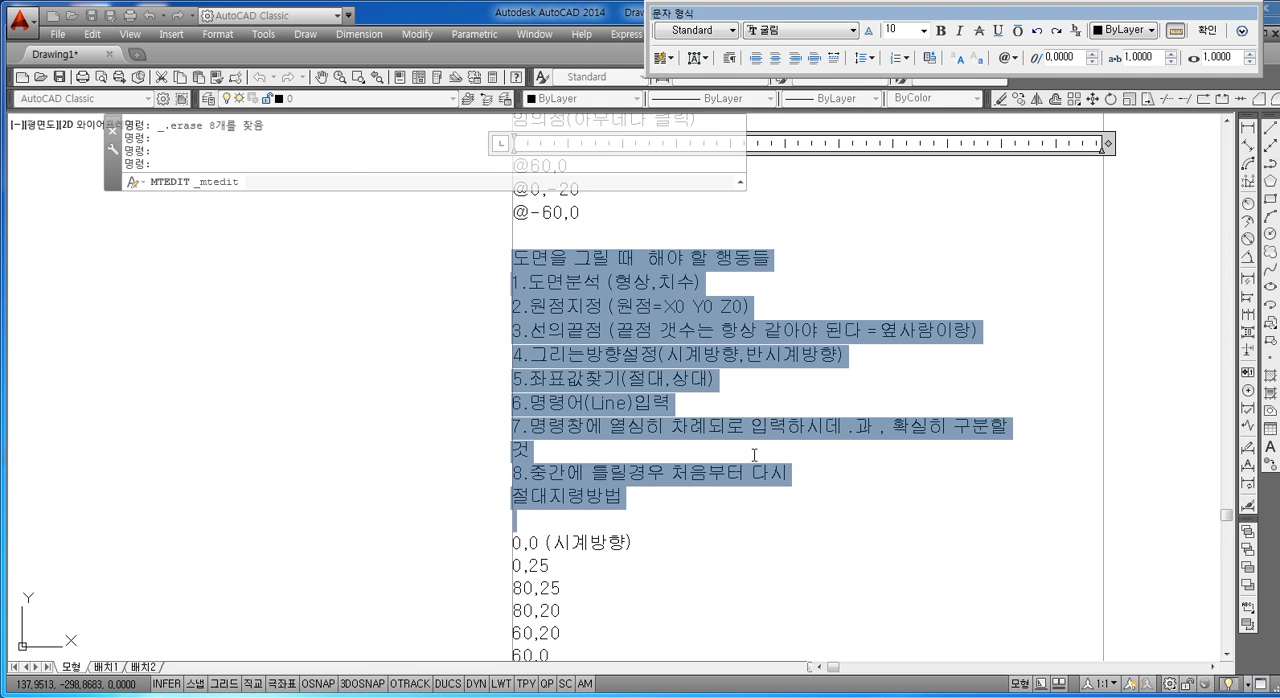
scroll(754, 455, "up", 2)
left_click(780, 487)
middle_click_drag(514, 486, 508, 521)
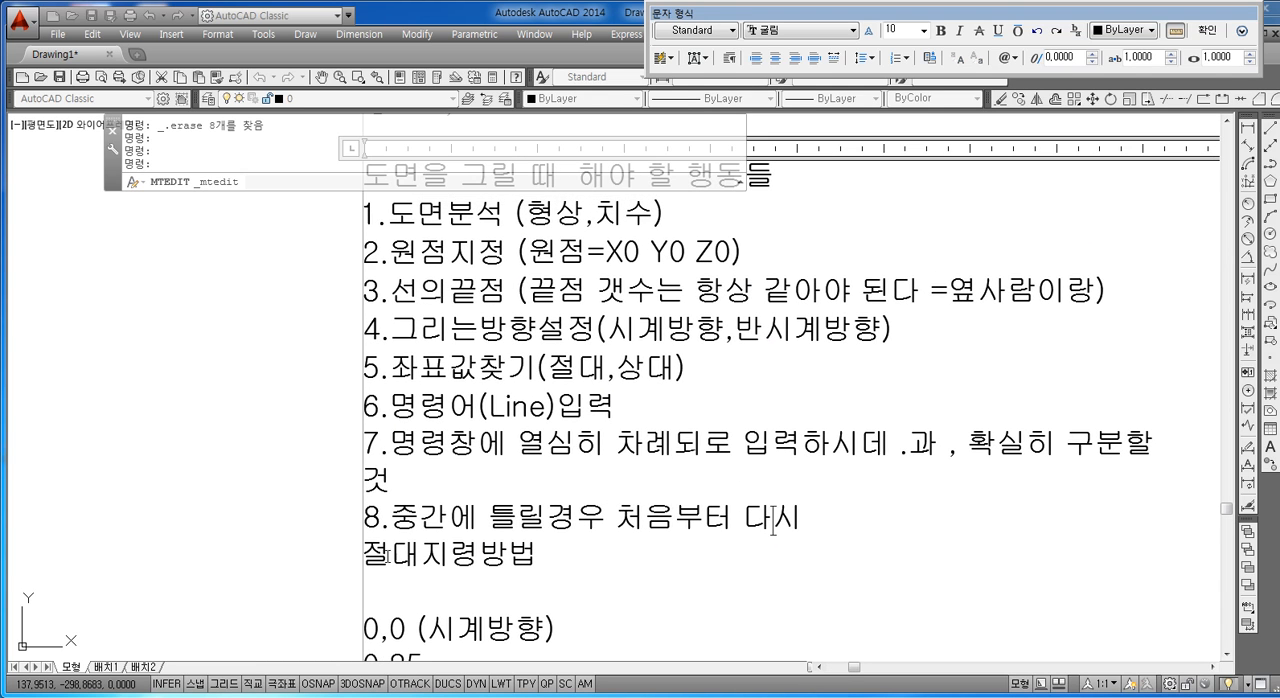
key("Return")
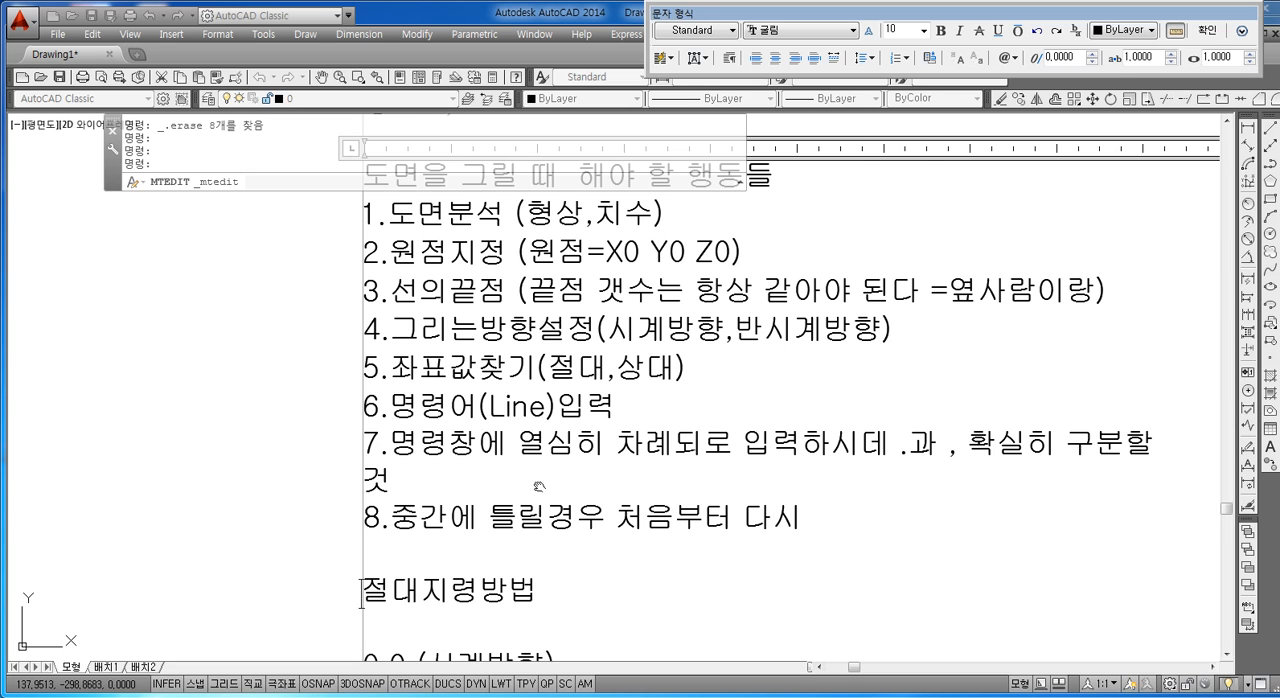
Step: Review the drawing checklist and the absolute and relative coordinate lists below it in the note
middle_click_drag(539, 487, 535, 538)
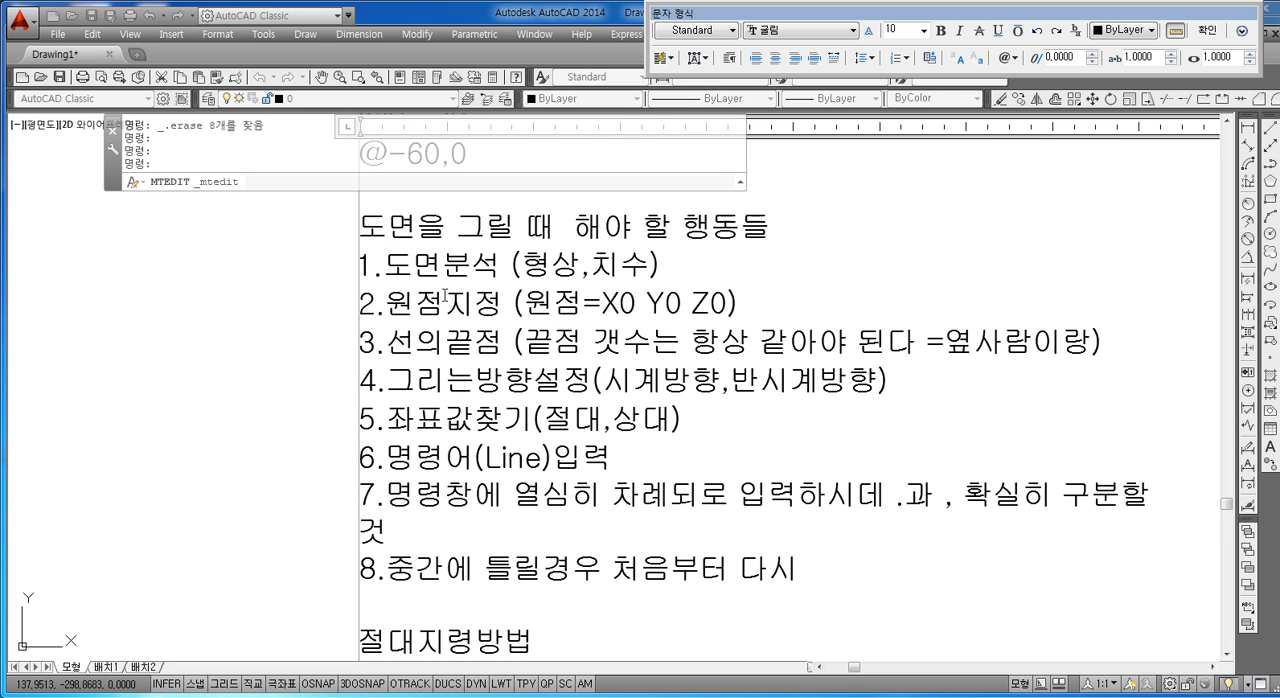
left_click_drag(362, 226, 860, 578)
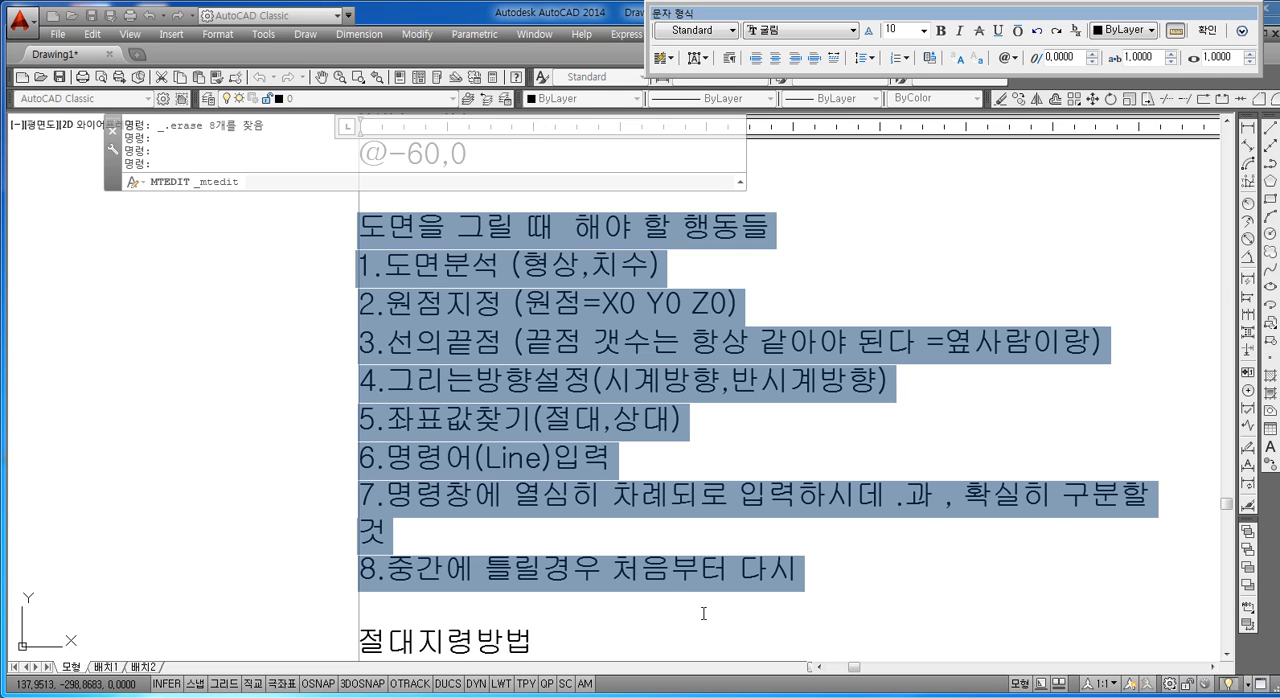
left_click(612, 615)
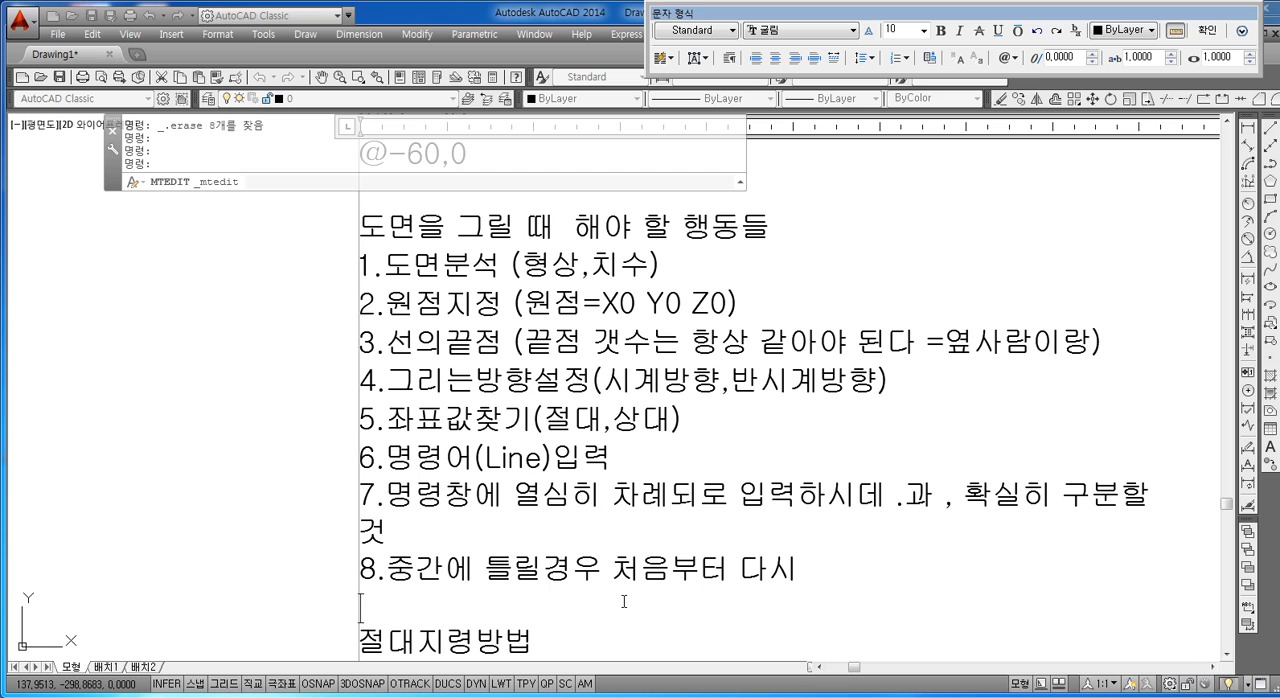
scroll(612, 565, "down", 5)
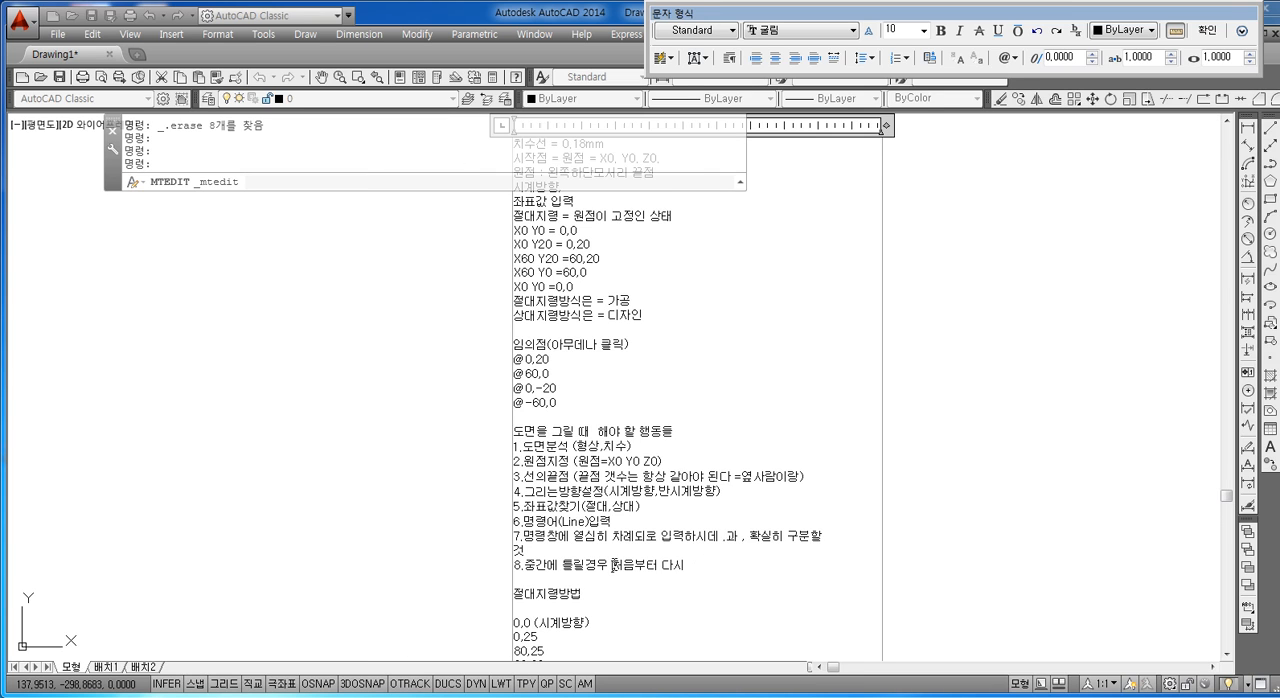
middle_click_drag(655, 575, 625, 457)
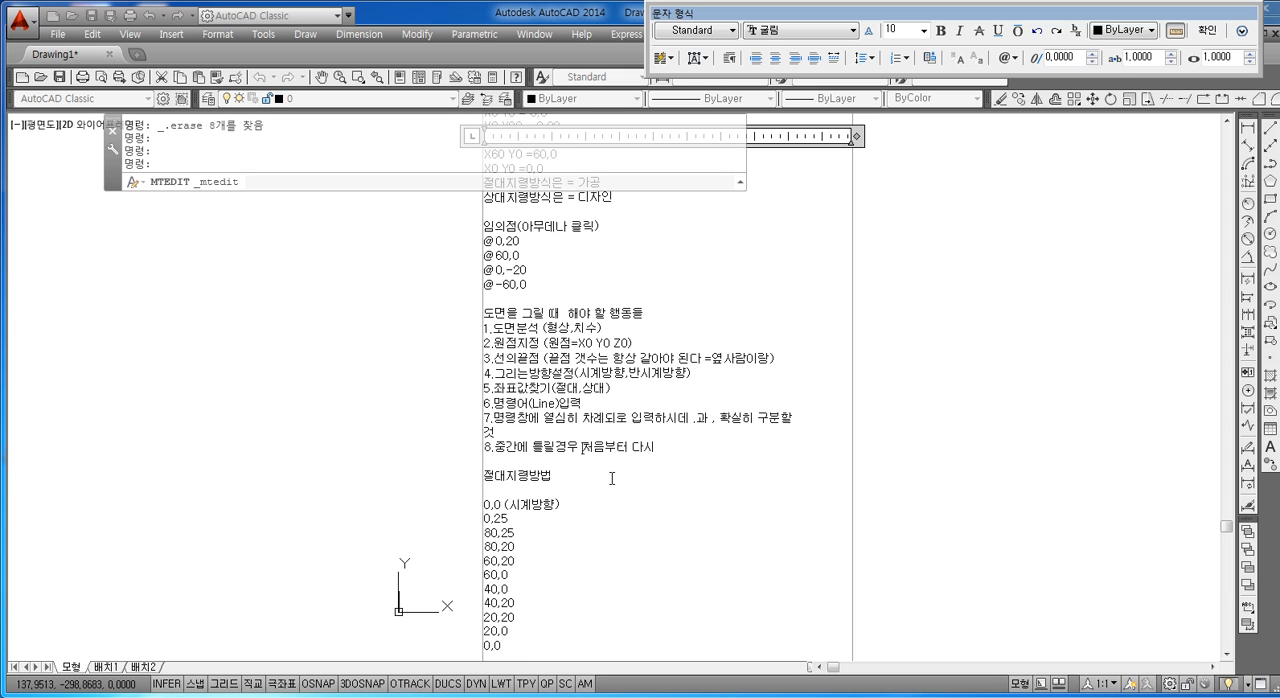
mouse_move(612, 478)
middle_mouse_down()
mouse_move(623, 429)
mouse_move(580, 529)
mouse_move(590, 477)
middle_mouse_up()
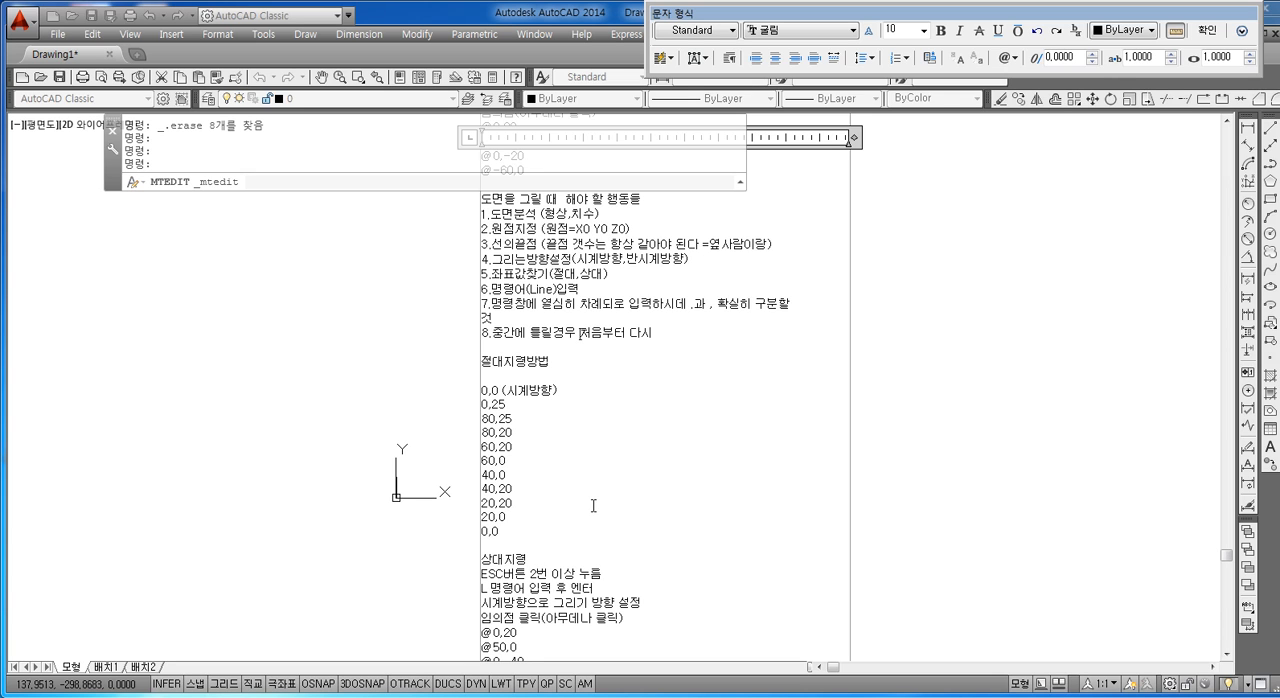
middle_click_drag(592, 553, 583, 389)
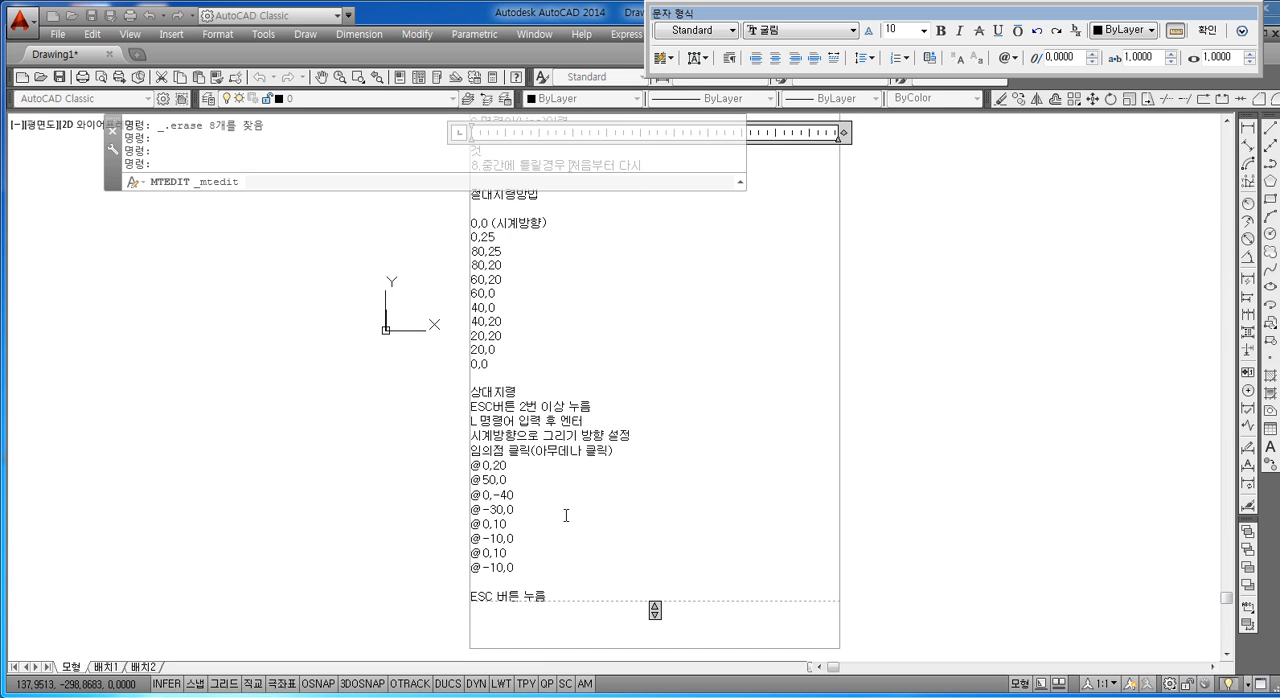
Step: Add the heading 상대극좌표 at the end of the note, one blank line below "ESC 버튼 누름"
middle_click_drag(566, 516, 583, 382)
scroll(588, 499, "up", 4)
left_click(570, 406)
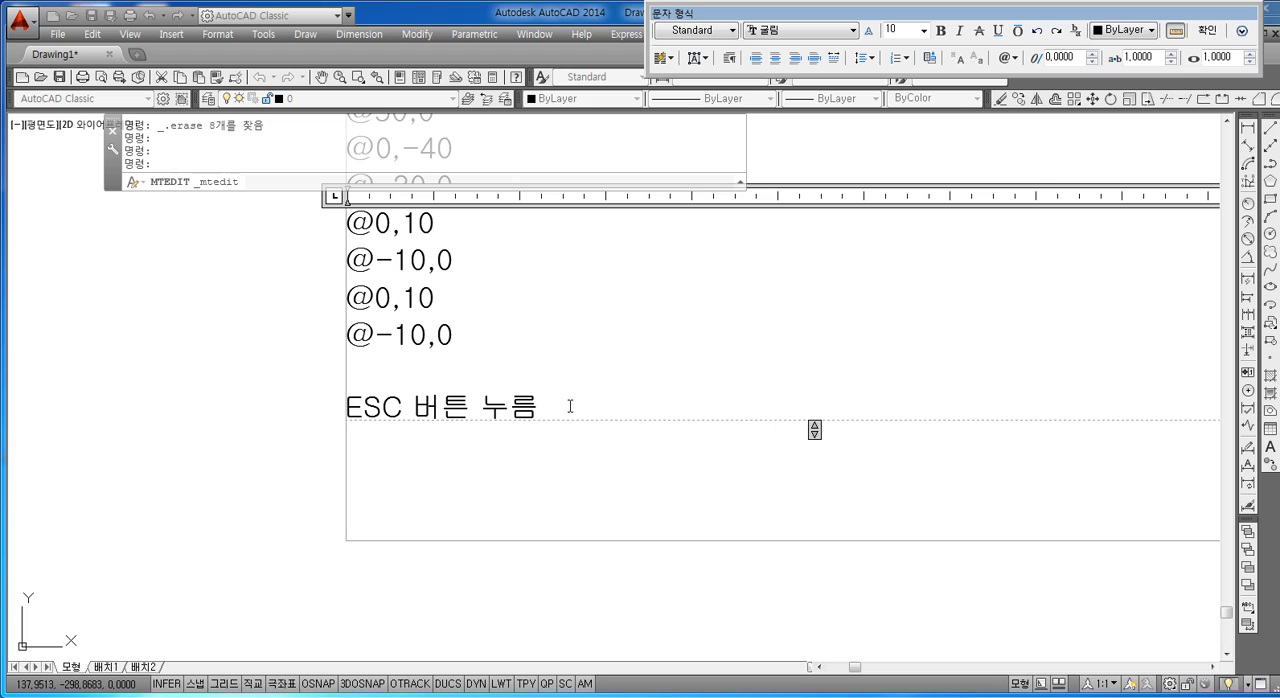
key("Return")
key("Return")
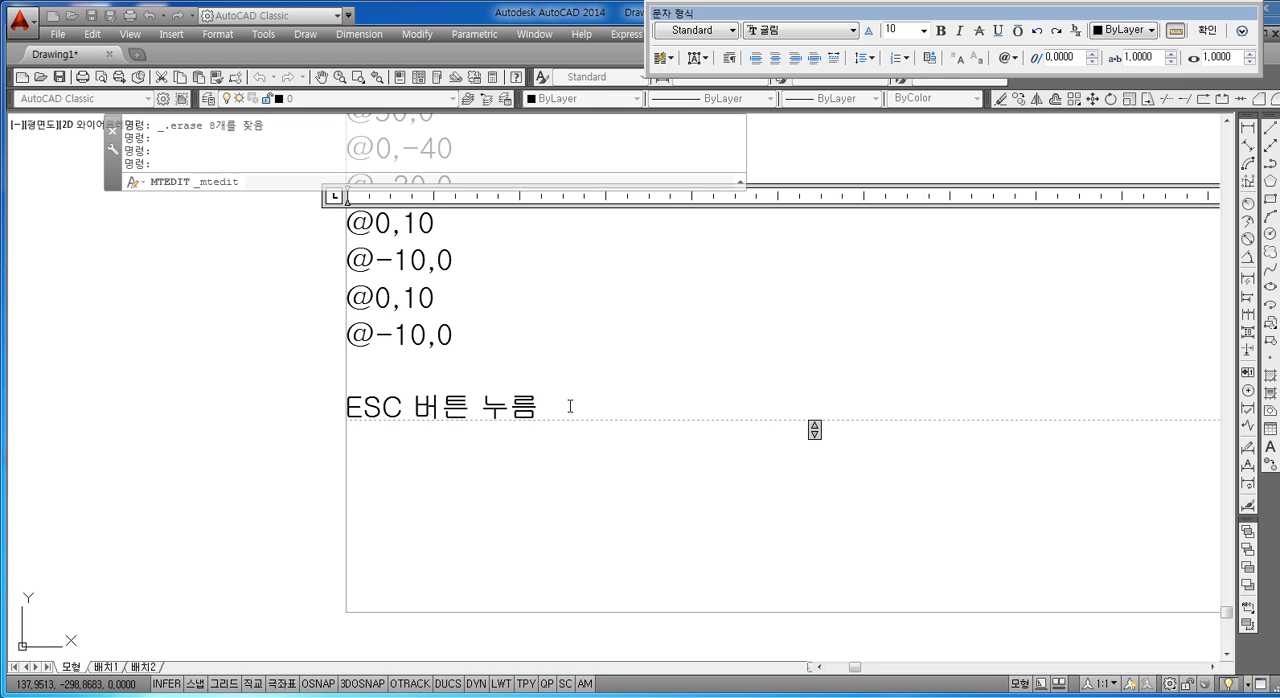
type("TKD")
key("BackSpace")
key("BackSpace")
key("BackSpace")
type("상댁")
type("극좌표")
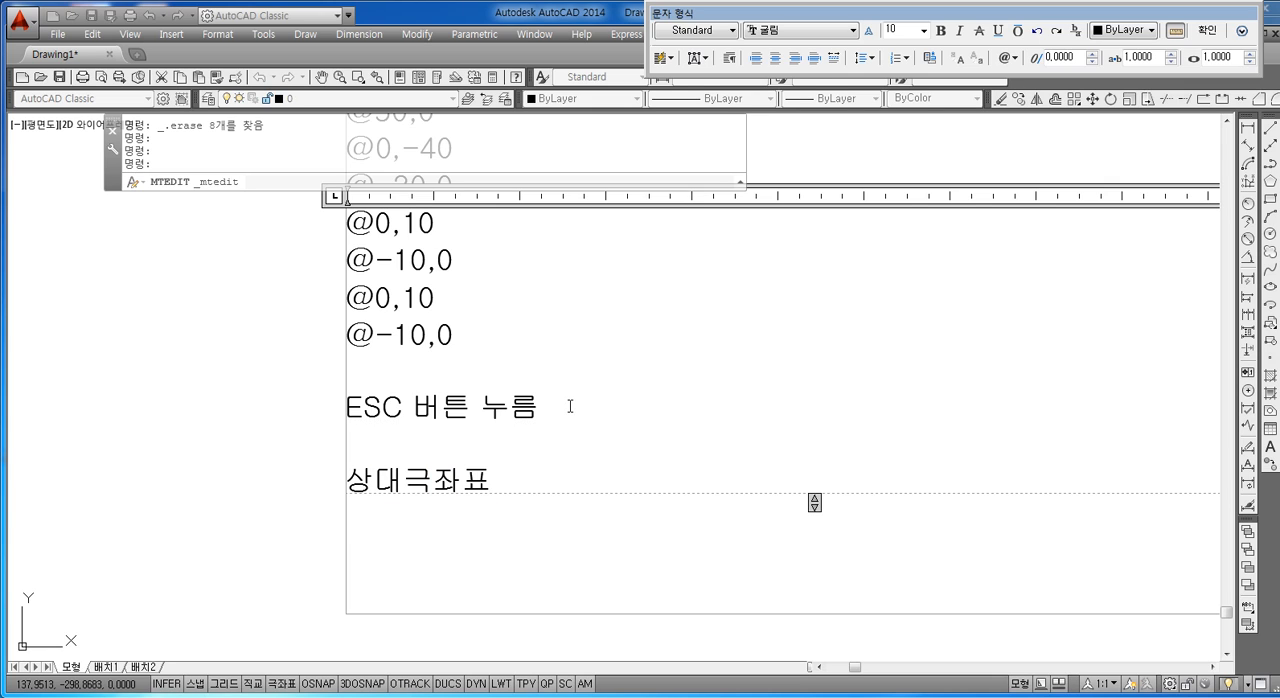
Step: Add the line "사분점 원그릴때" below the 상대극좌표 heading, leaving one blank line between them
key("Return")
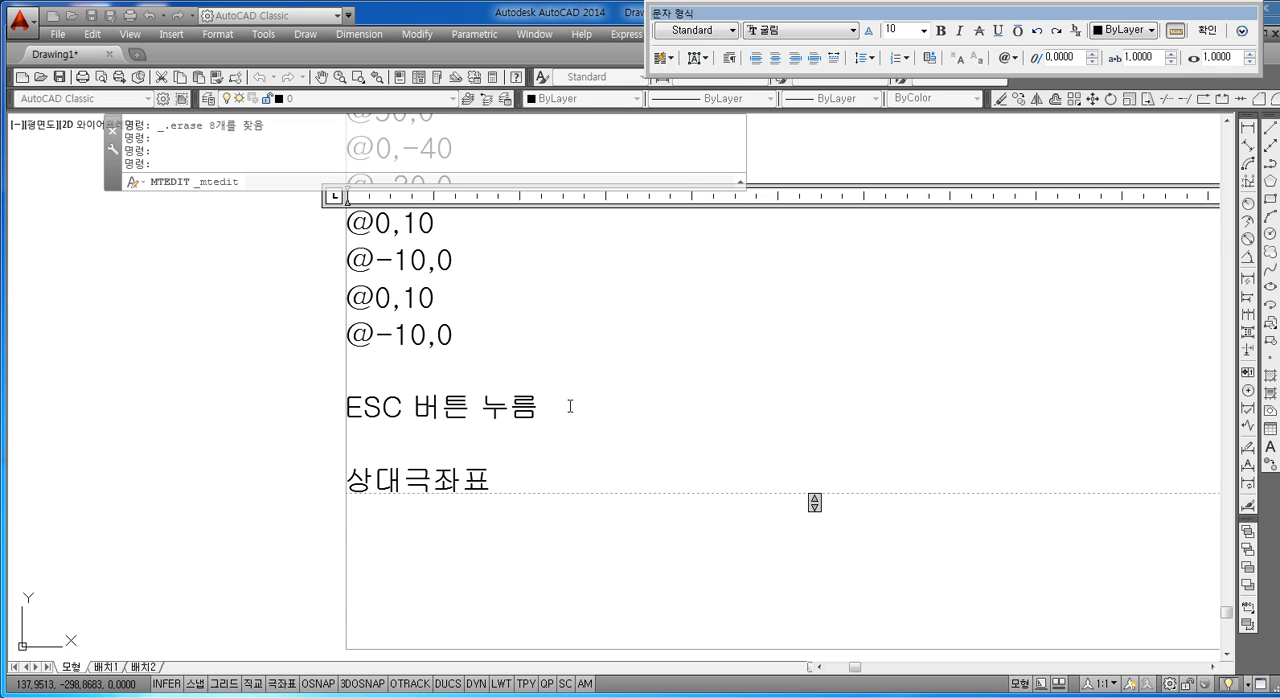
left_click(539, 465)
key("Down")
key("Right")
key("Right")
key("Right")
key("Right")
key("Right")
key("Right")
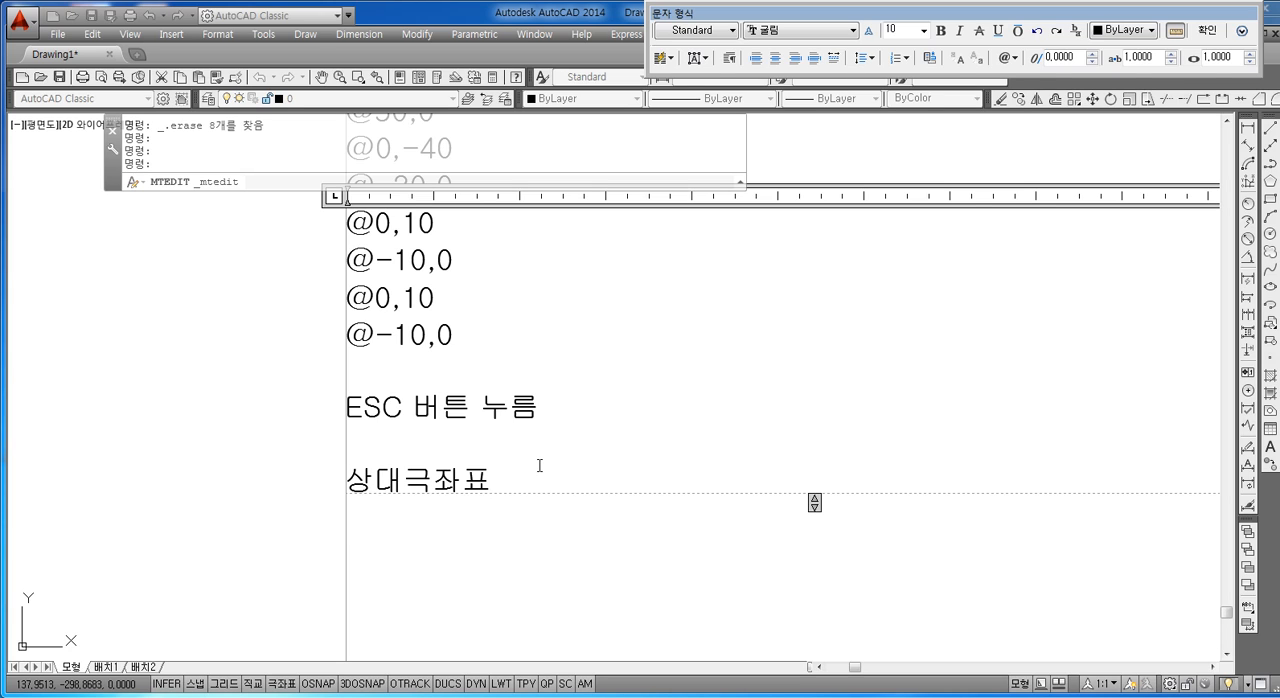
key("Down")
type("4")
key("BackSpace")
type("TKQN")
key("BackSpace")
key("BackSpace")
key("BackSpace")
key("BackSpace")
type("사분점 원그릴")
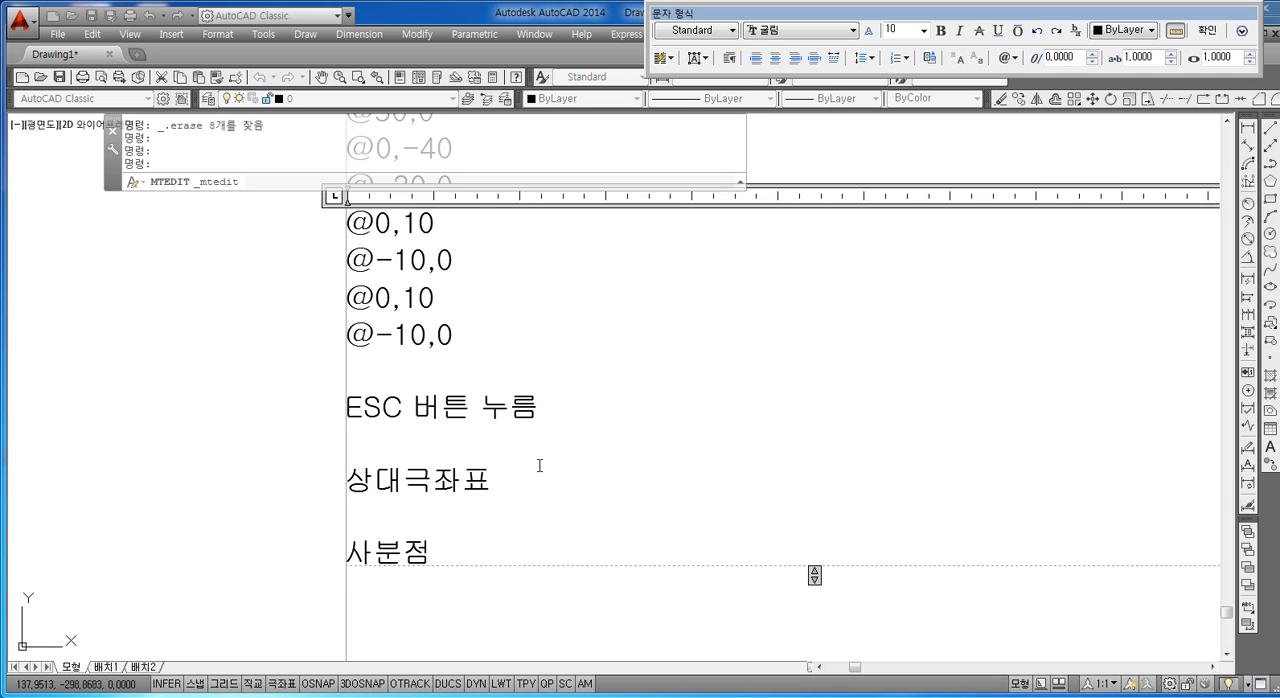
type("때")
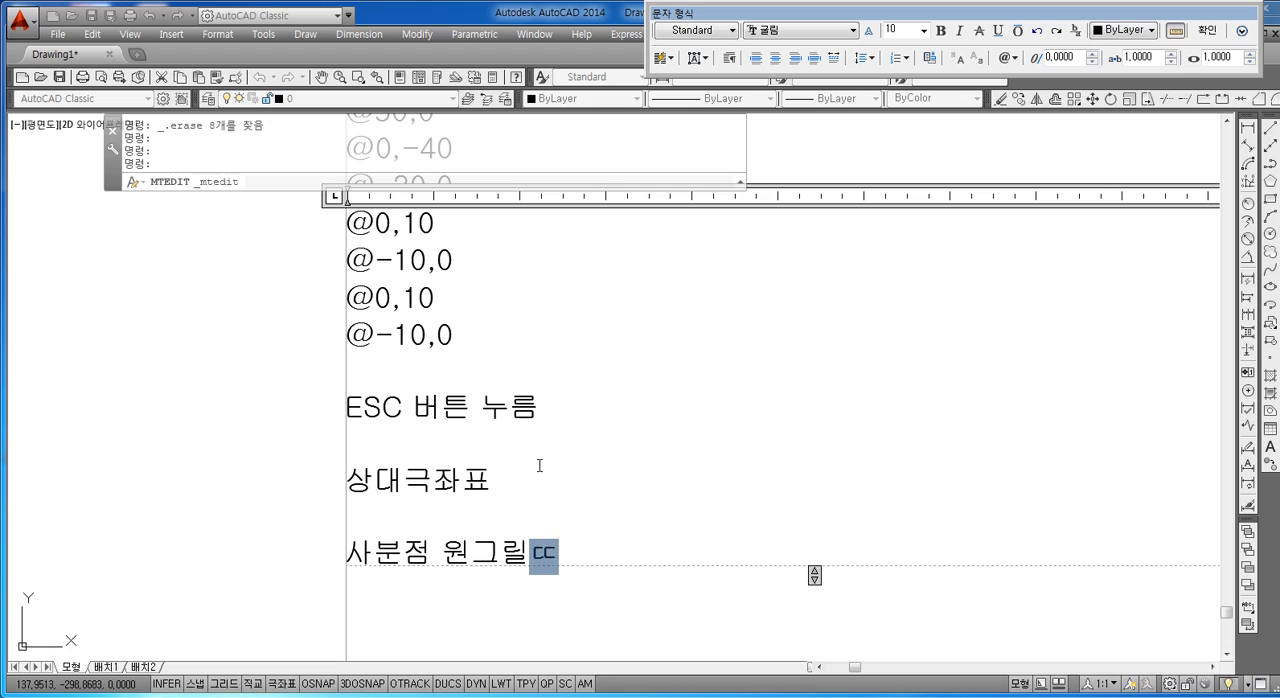
Step: List the quadrant angles "0도 90도 180도 270도" on the line below "사분점 원그릴때"
key("Return")
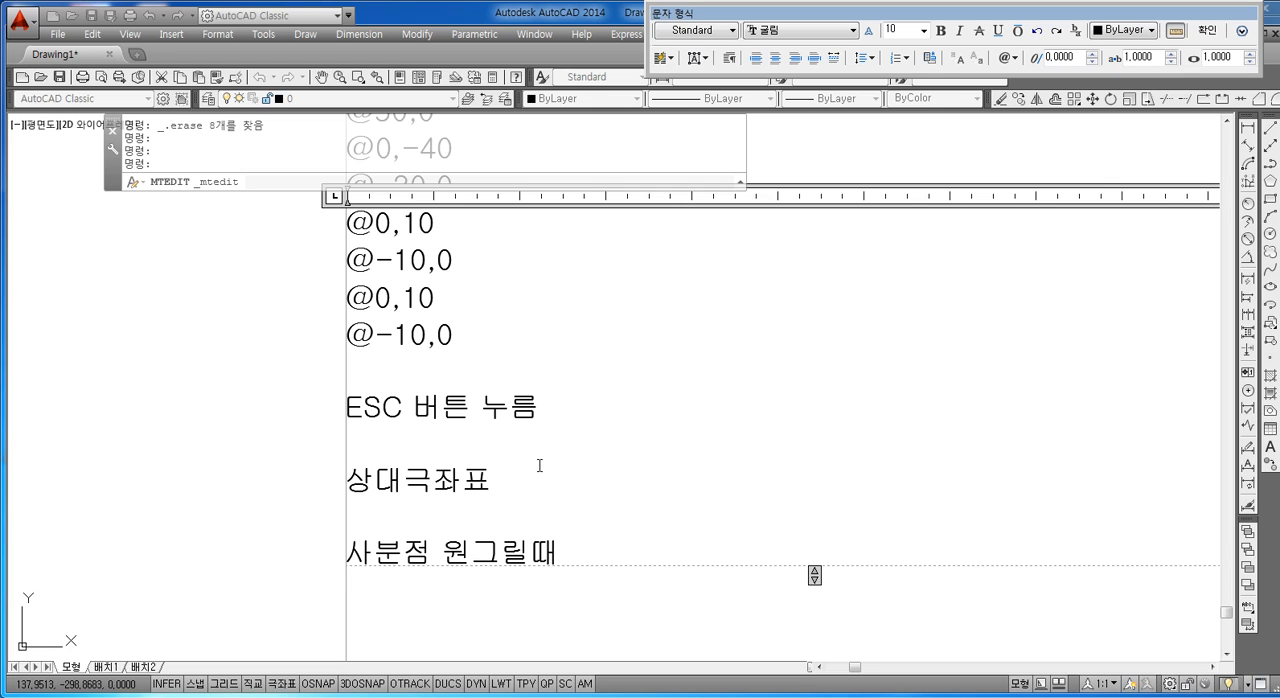
type("0EH")
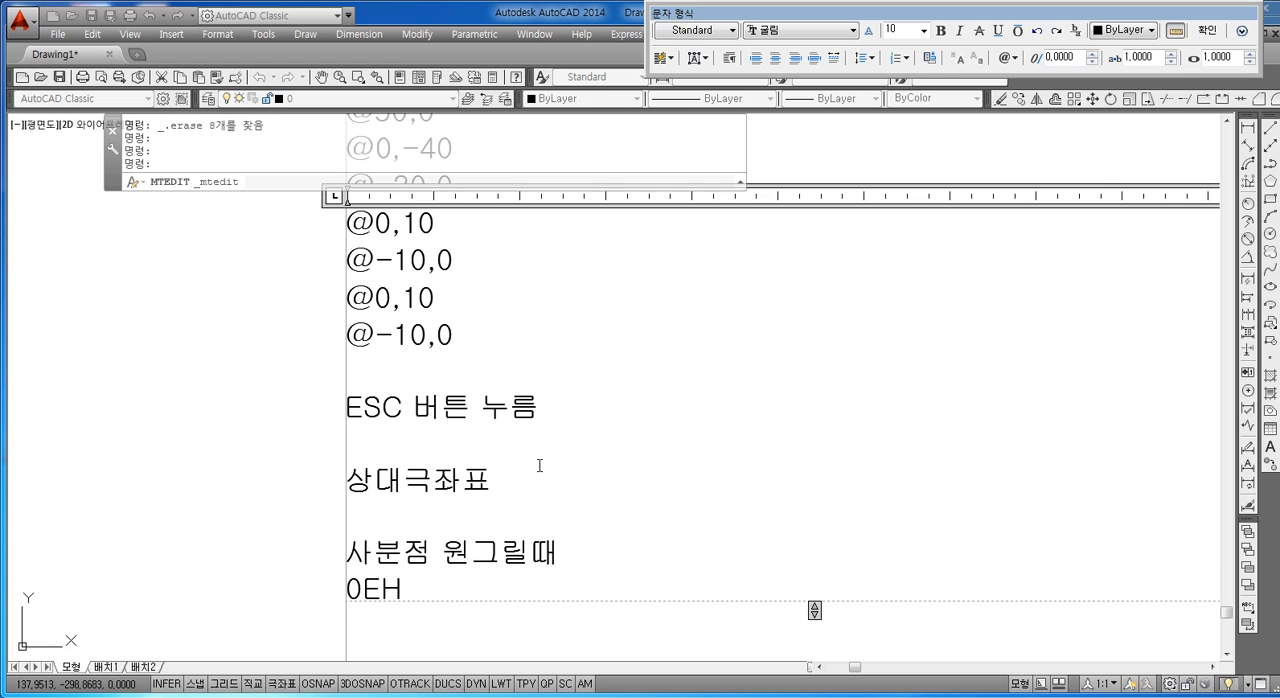
key("BackSpace")
key("BackSpace")
key("Hangul")
type("도 90듀")
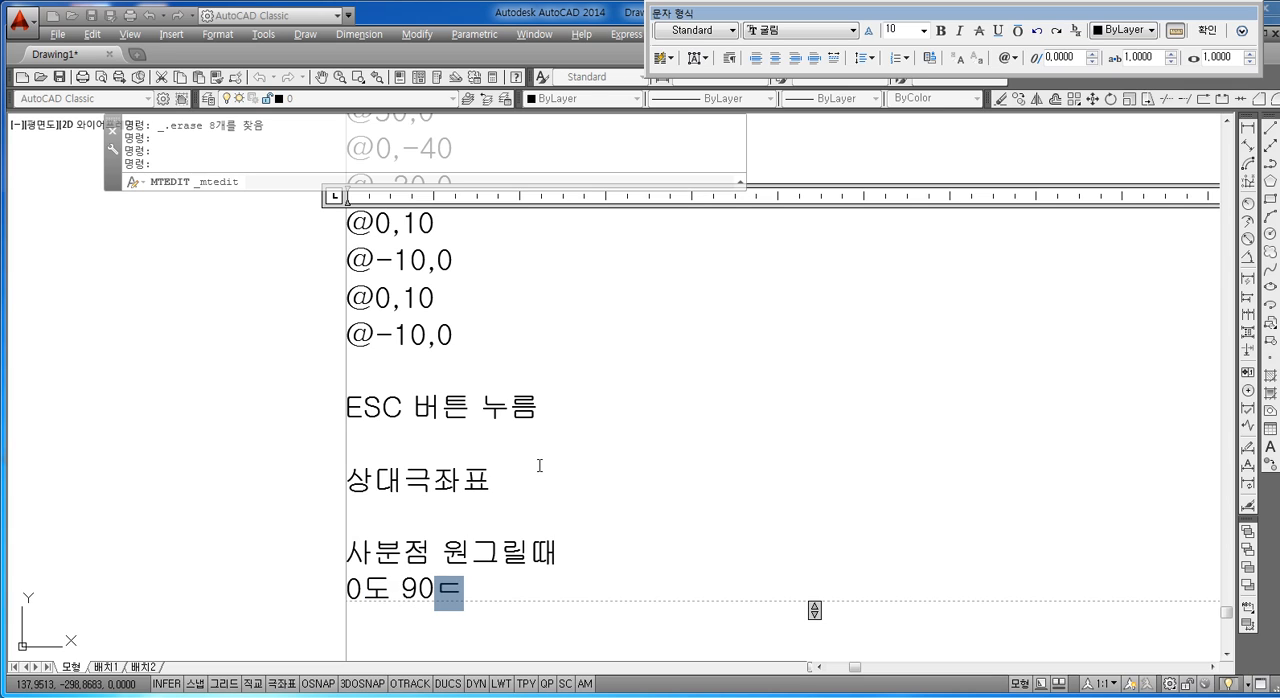
key("BackSpace")
key("BackSpace")
key("BackSpace")
type("ㄷㅗ 180도 ")
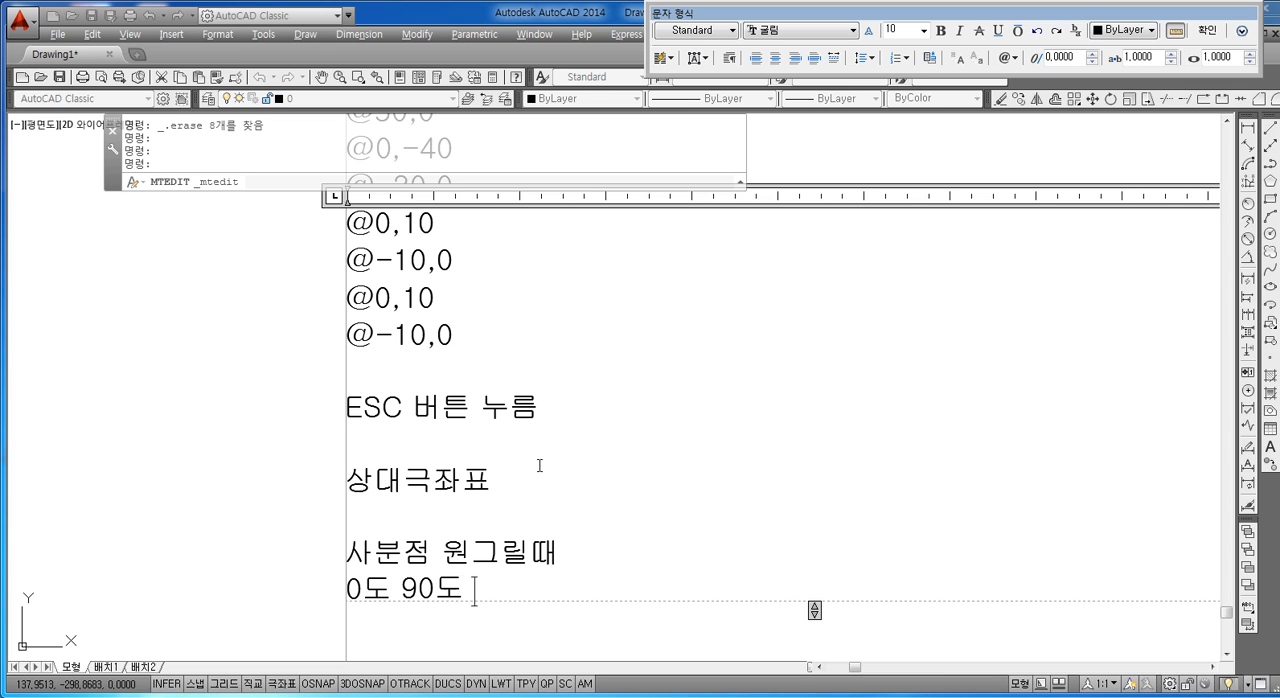
type("270도")
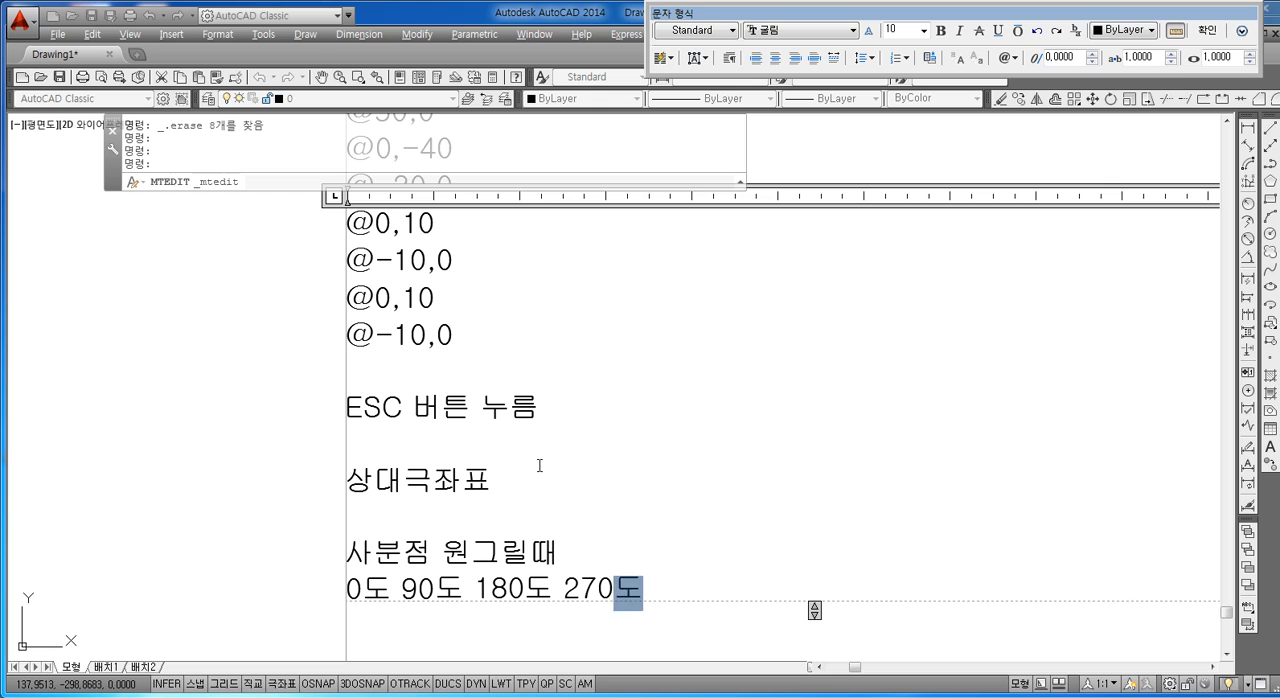
key("Return")
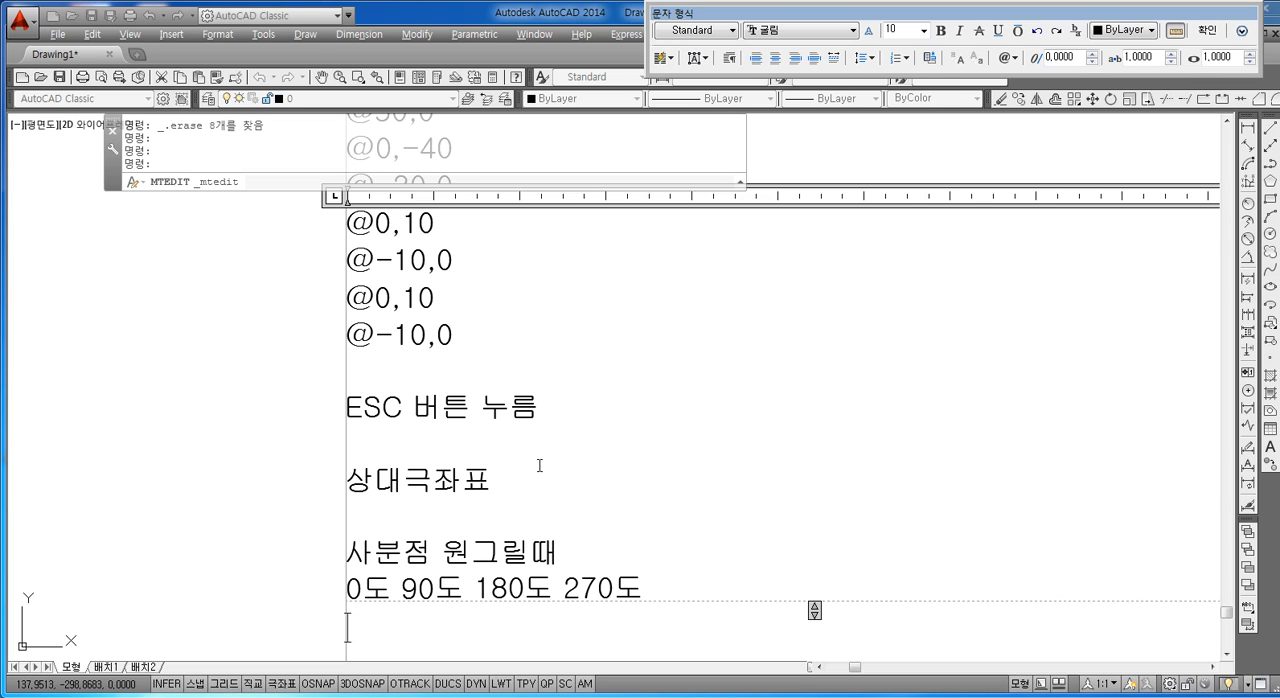
mouse_move(392, 586)
left_mouse_down()
mouse_move(359, 585)
mouse_move(414, 588)
left_mouse_up()
left_click(434, 581)
left_click_drag(527, 588, 474, 588)
left_click_drag(613, 588, 558, 604)
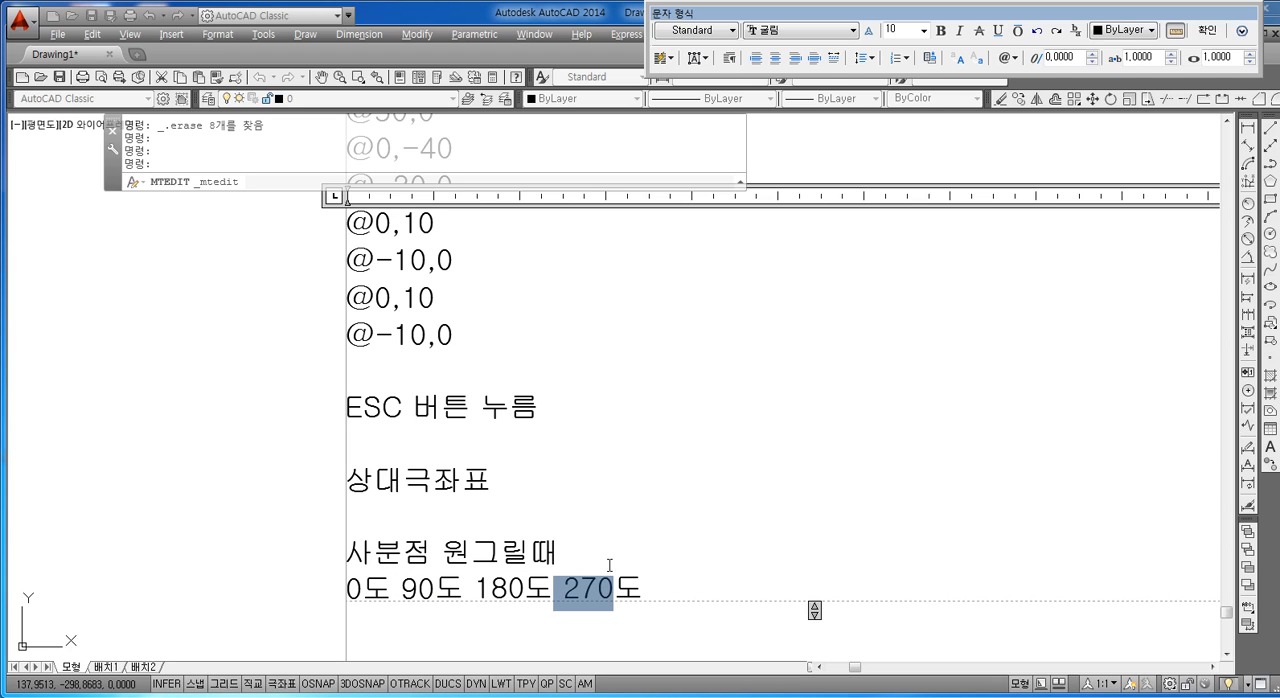
left_click(650, 592)
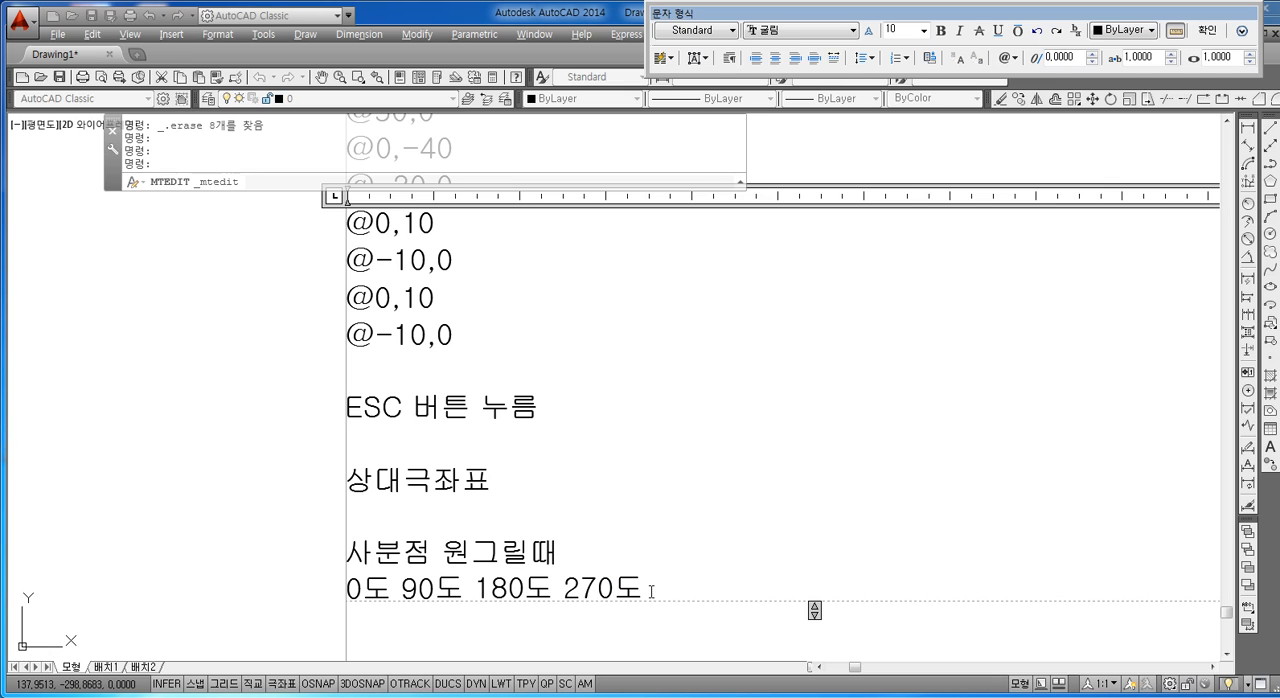
key("Return")
key("Return")
key("Return")
key("Return")
key("Return")
key("BackSpace")
key("BackSpace")
key("BackSpace")
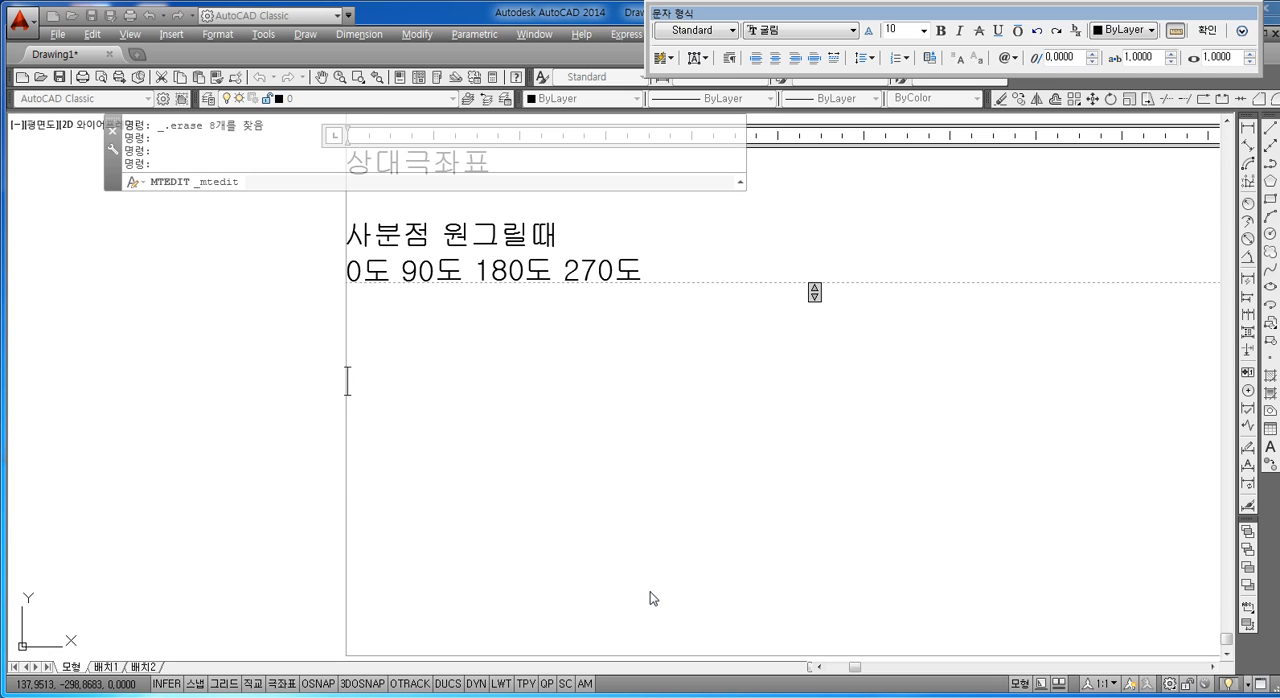
type("@RJ")
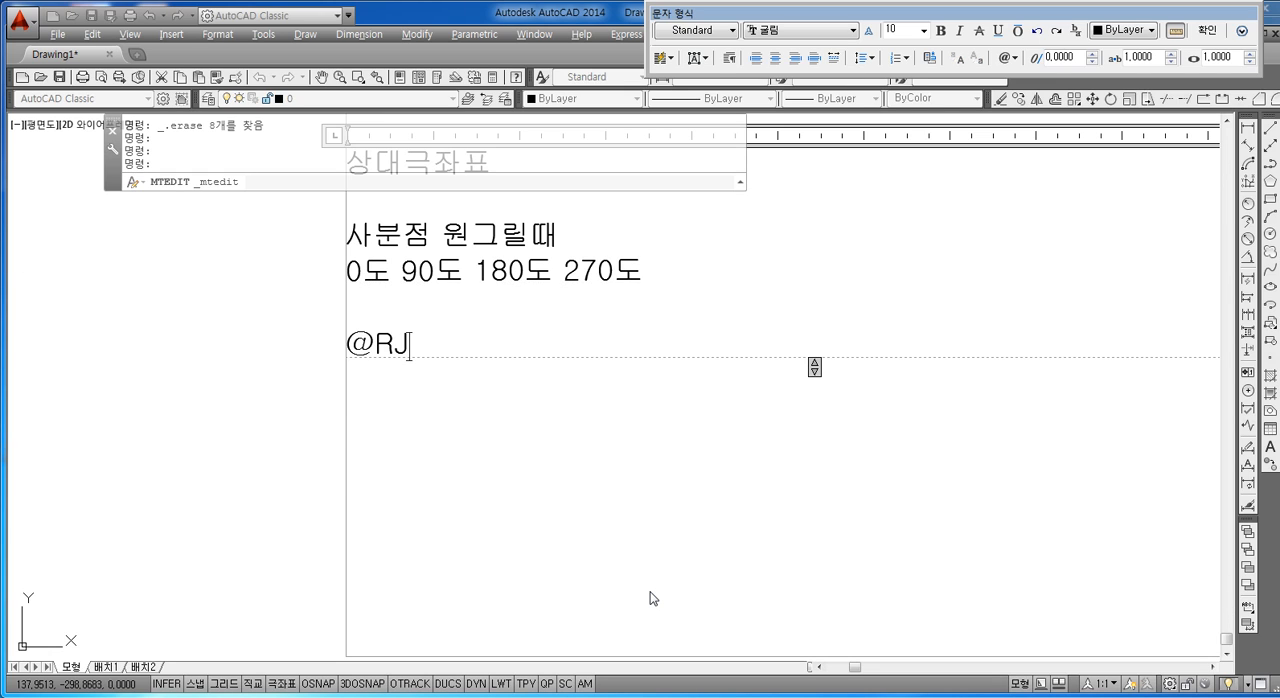
key("BackSpace")
key("BackSpace")
type("거리")
type("<각ㄷ")
type("ㅗ")
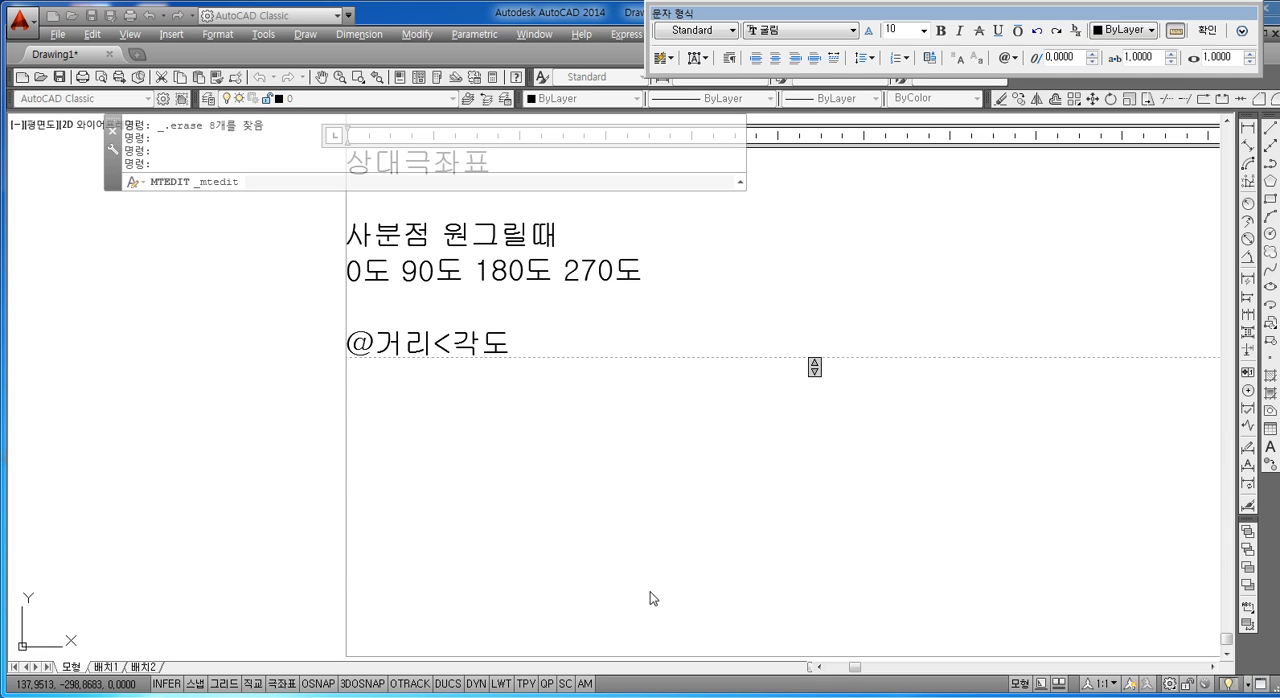
Step: Add an example line under the polar format, with distance 20 and angle 90 aligned beneath it using spaces after the @
key("Return")
type("W")
key("BackSpace")
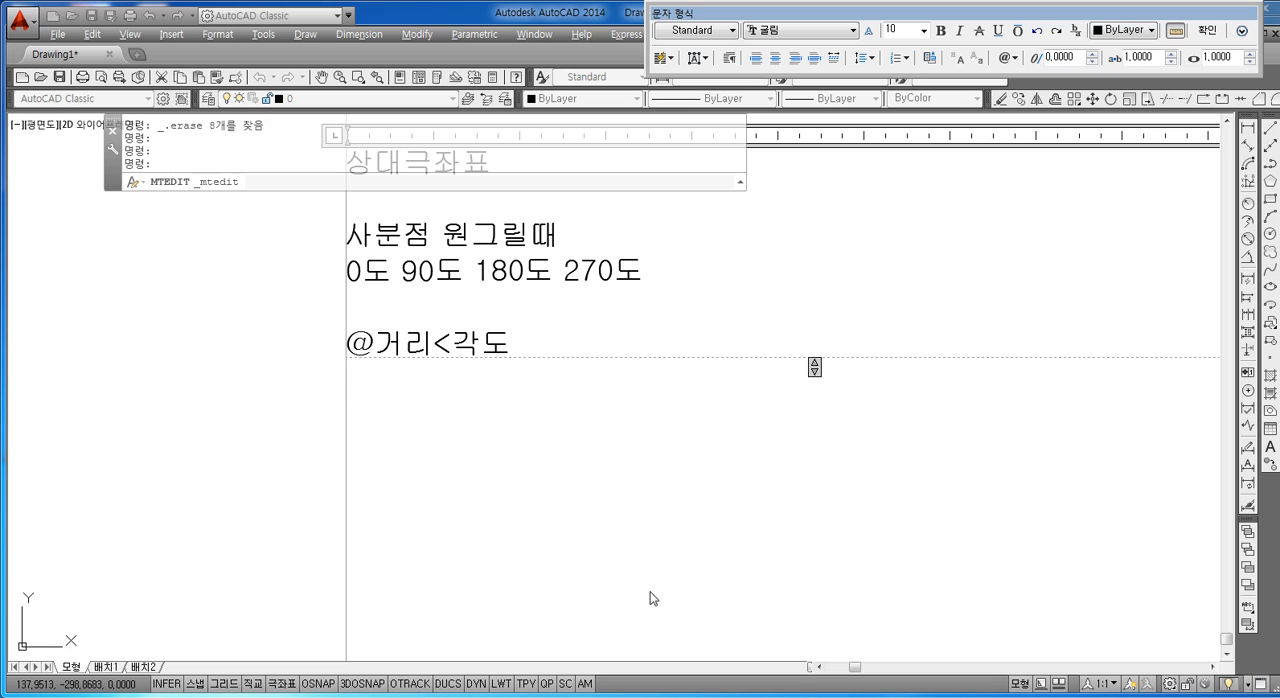
type("@")
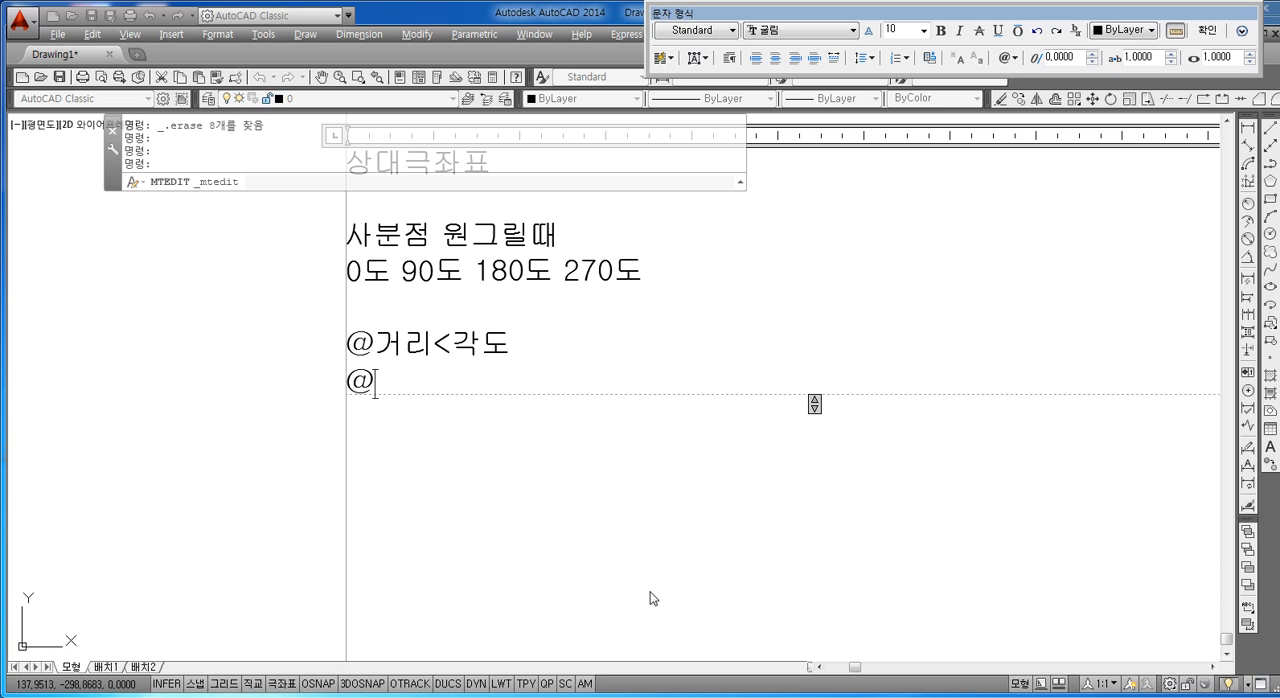
type("<")
key("Left")
key("Left")
key("Left")
type("20")
key("Right")
key("Right")
key("Right")
key("BackSpace")
key("BackSpace")
type("90")
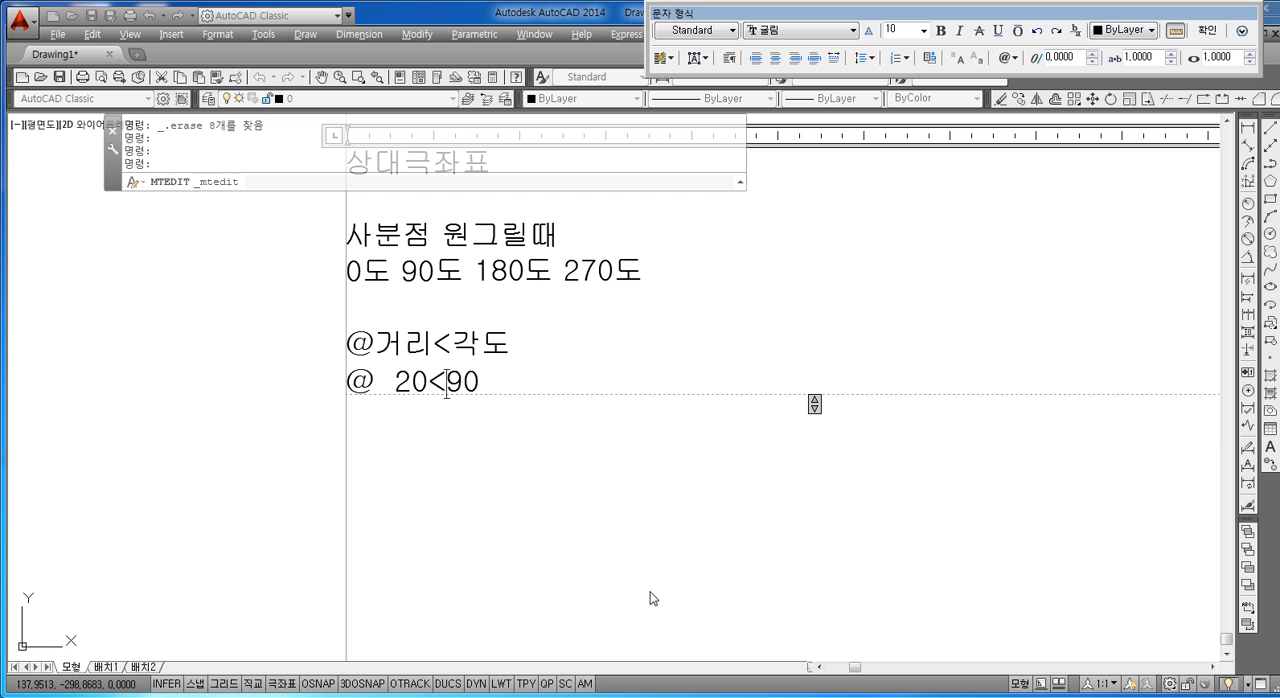
key("Left")
key("Left")
key("Left")
key("BackSpace")
key("BackSpace")
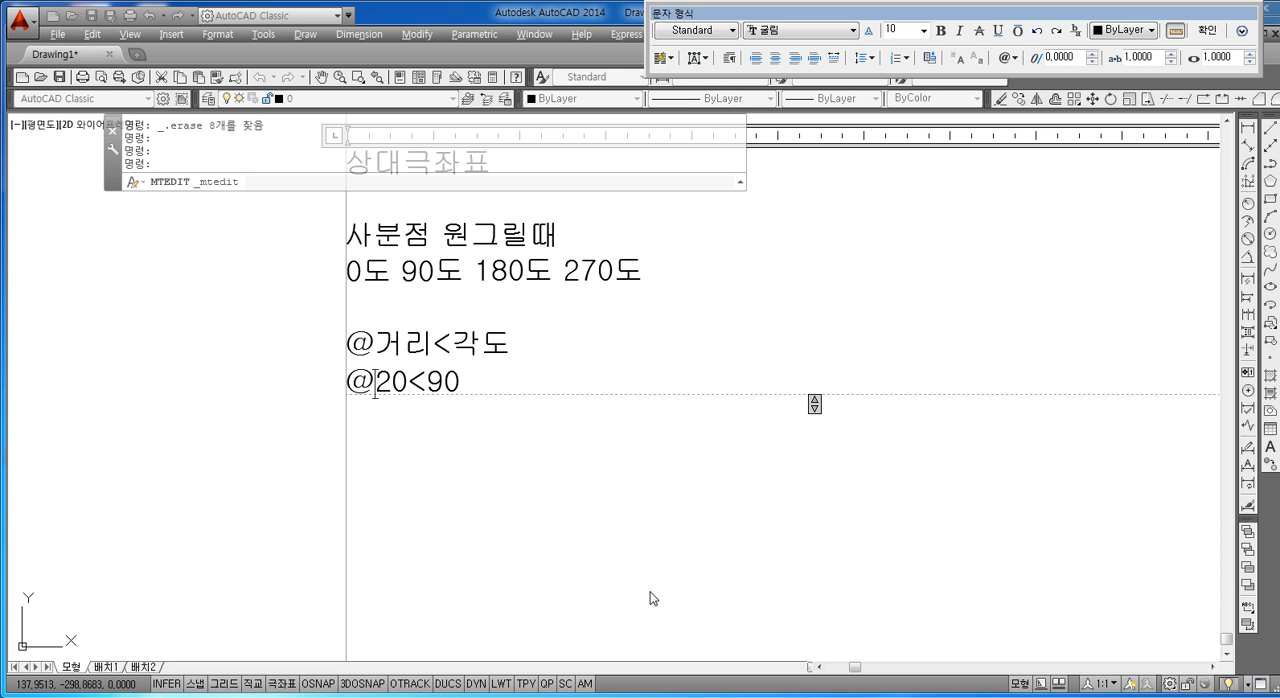
Step: Finish editing the notes text, move to the empty area beside it and clear any active command
left_click(96, 465)
mouse_move(180, 403)
middle_mouse_down()
mouse_move(239, 420)
mouse_move(263, 393)
mouse_move(302, 396)
middle_mouse_up()
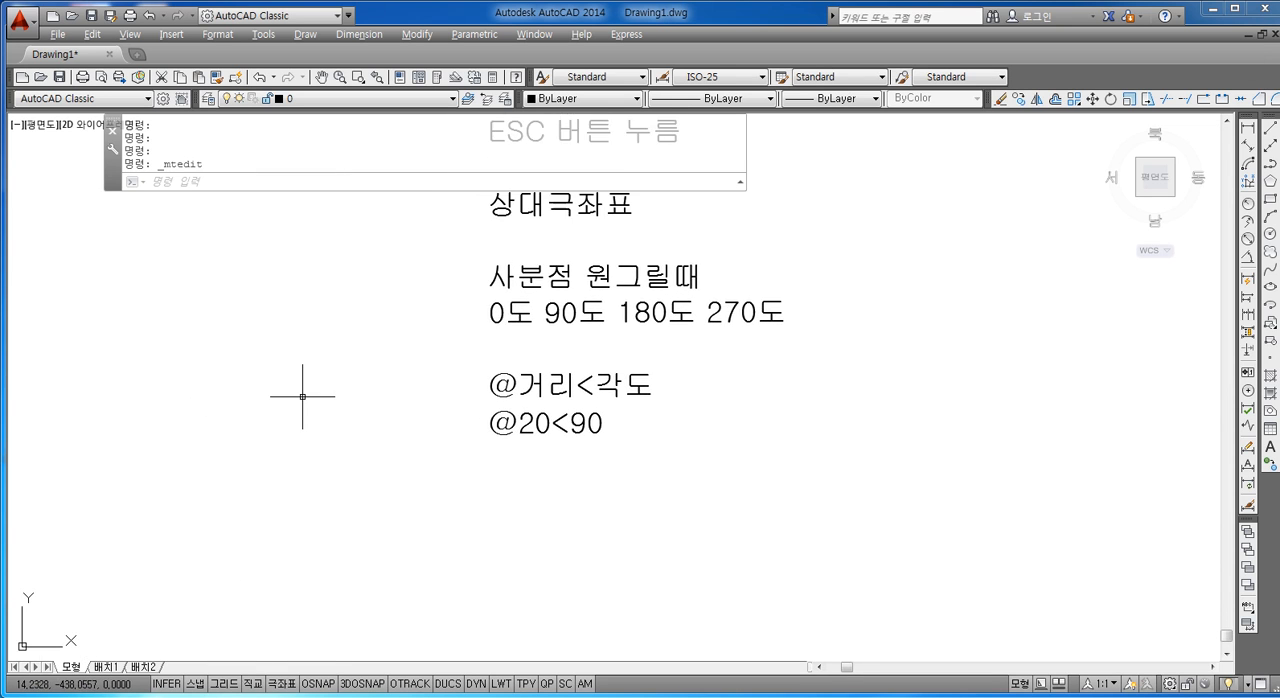
key("Escape")
key("Escape")
key("Escape")
key("Escape")
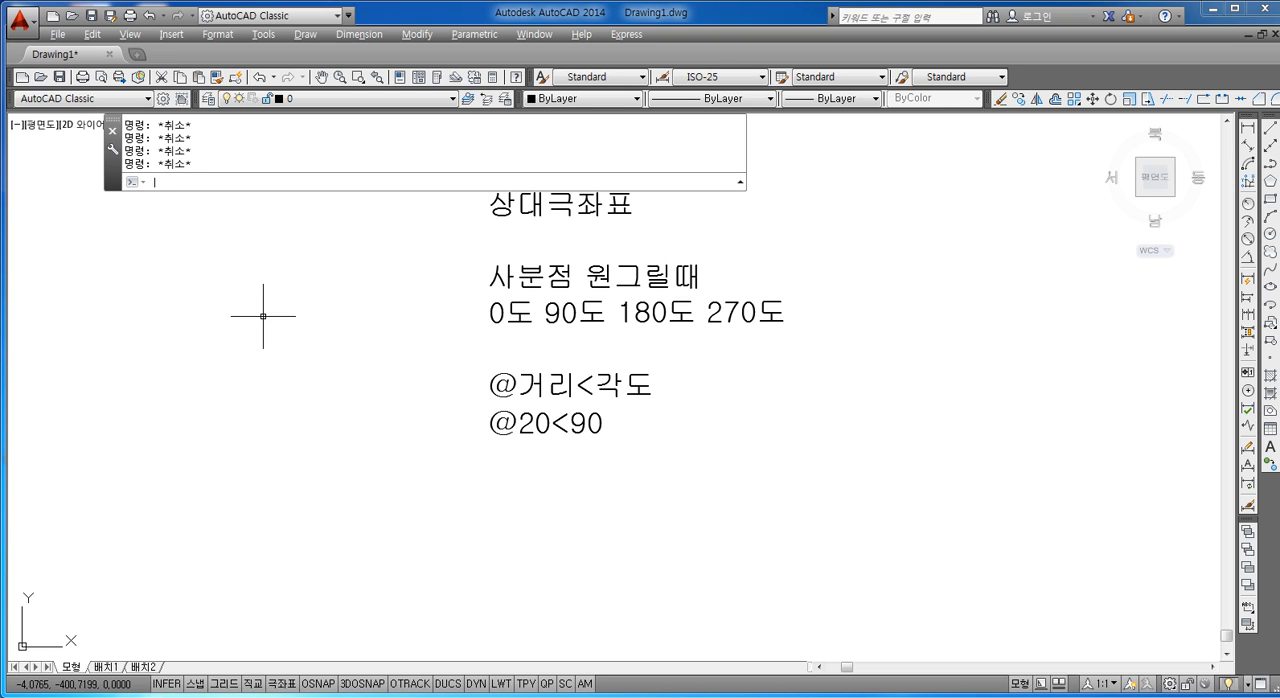
type("L")
key("Return")
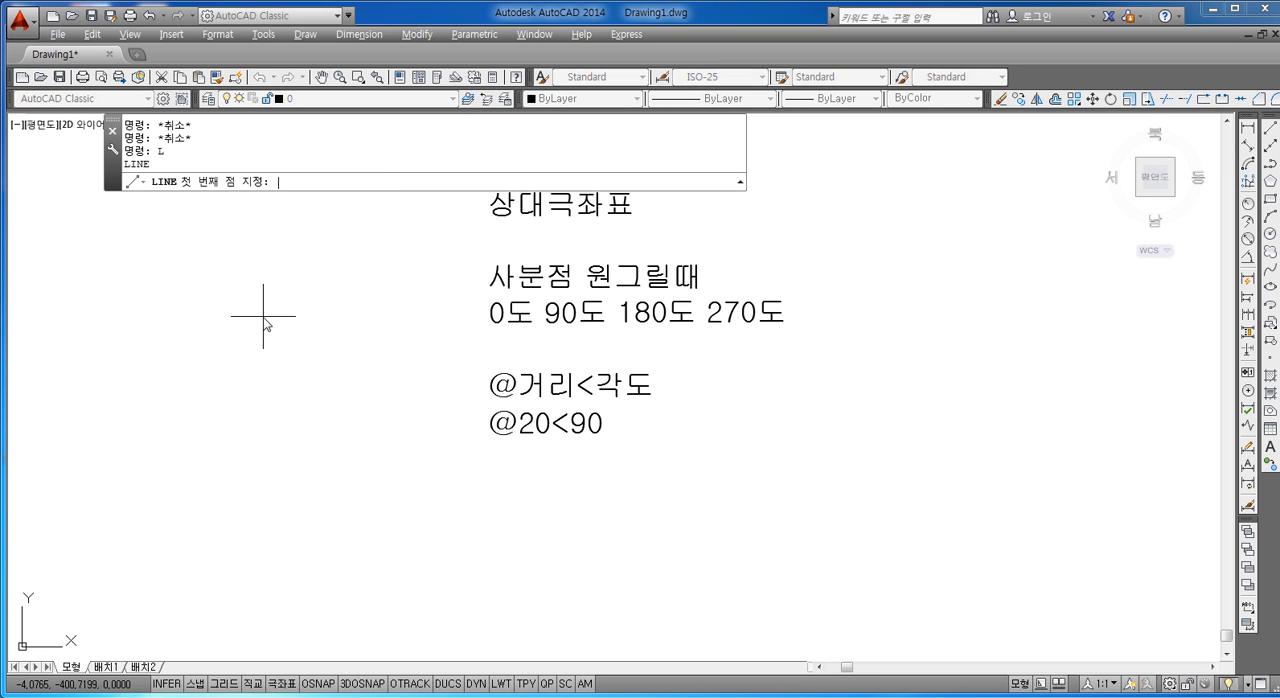
left_click(193, 420)
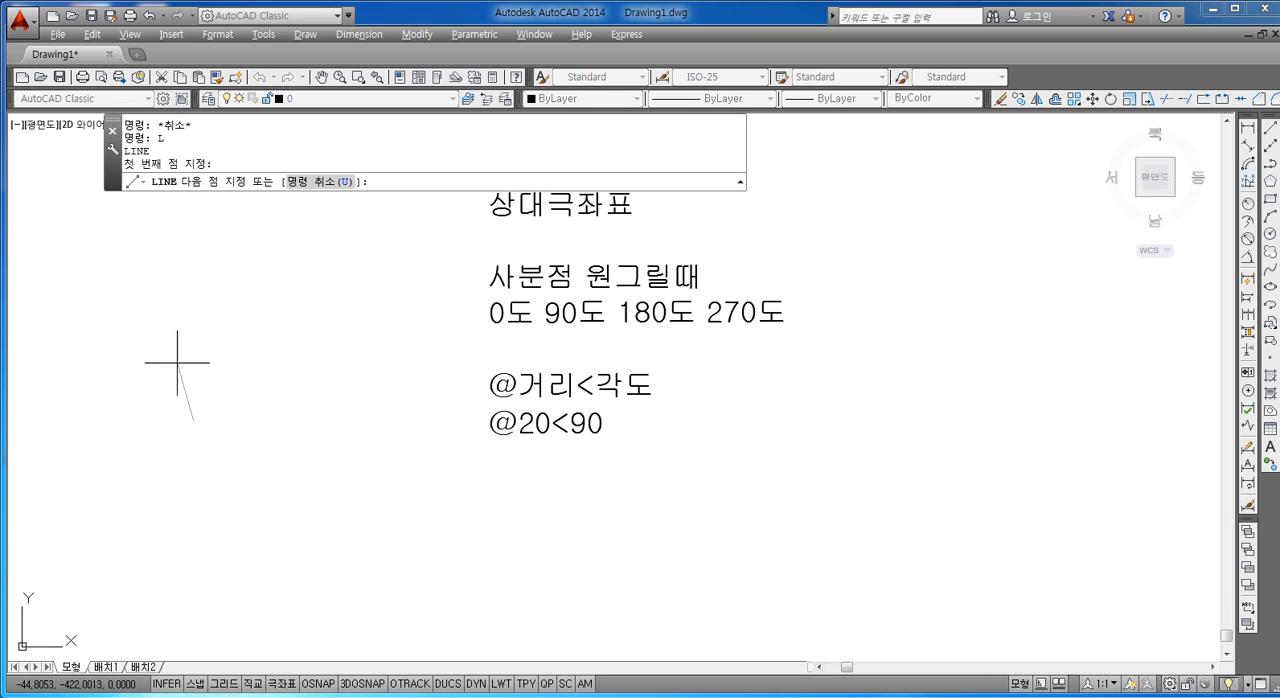
middle_click_drag(200, 381, 240, 371)
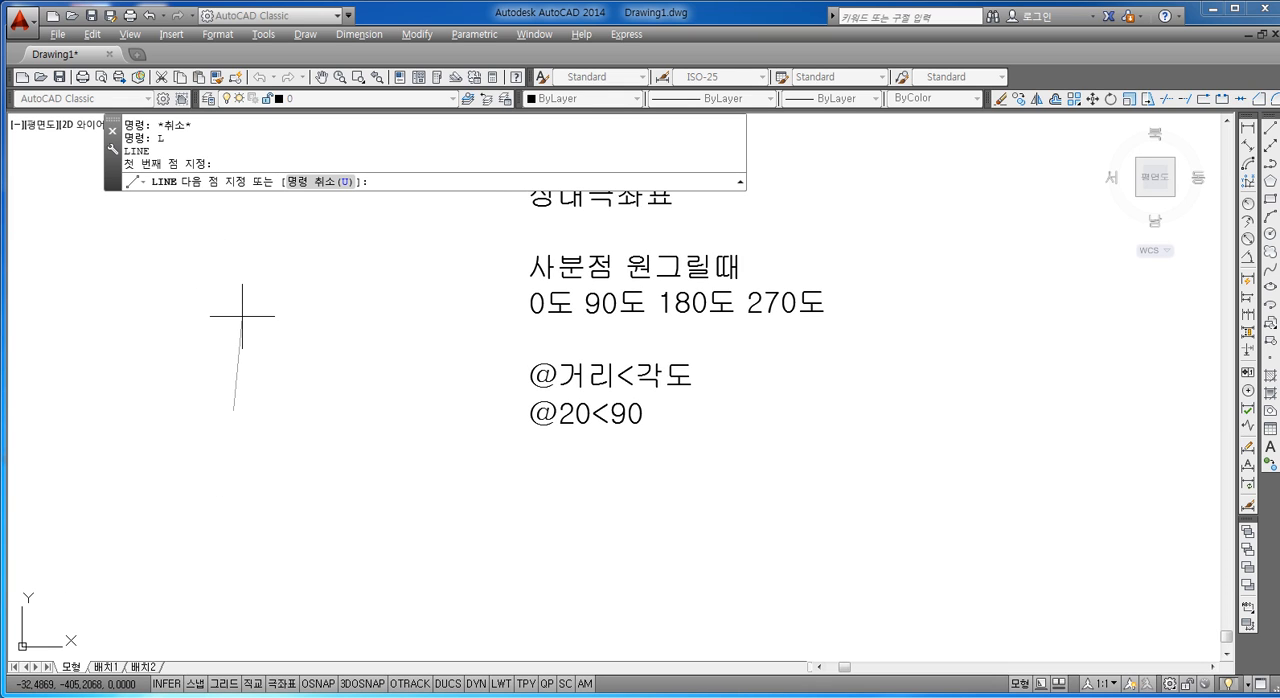
type("@20<90")
key("Return")
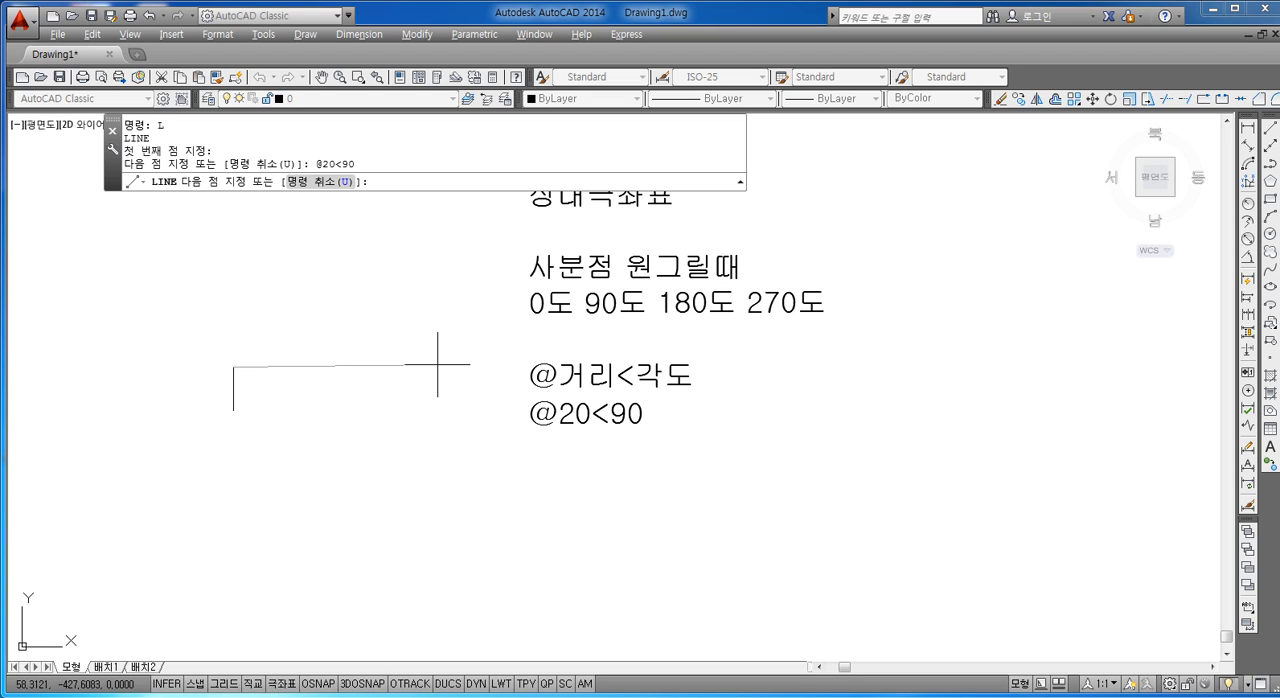
Step: Continue the line from the upper end with a horizontal segment 60 units long at angle 0
type("@60<0.")
key("Return")
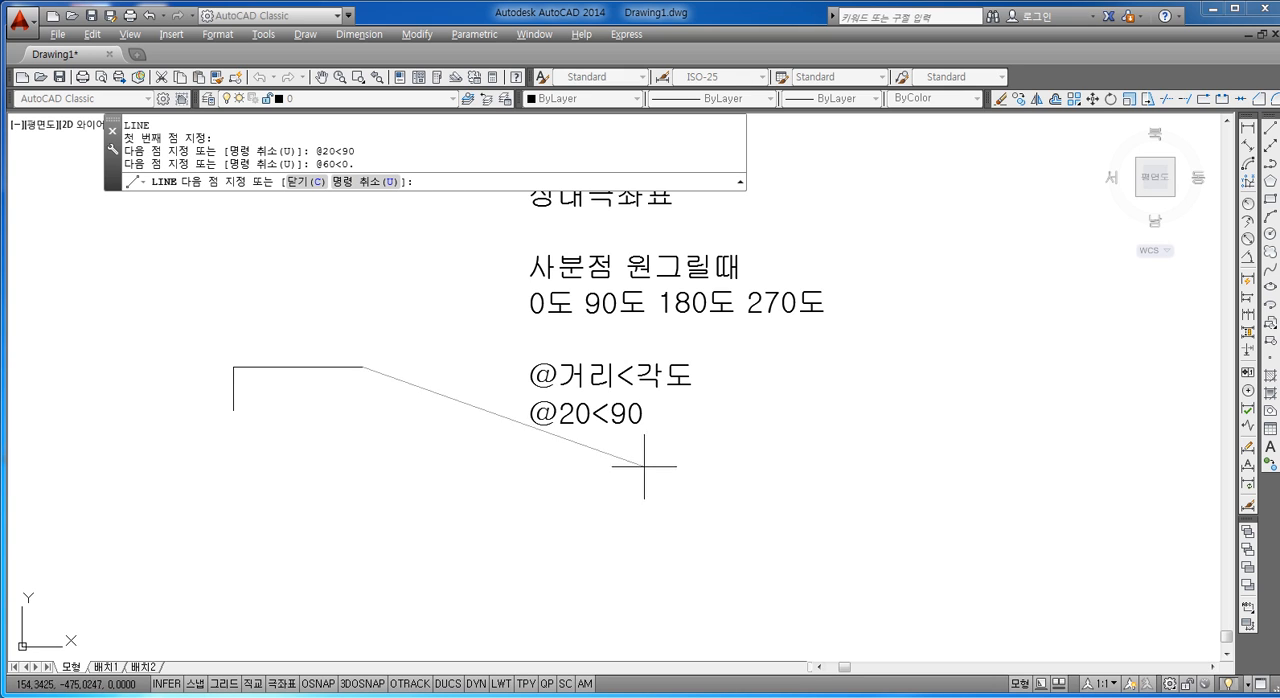
left_click(650, 426)
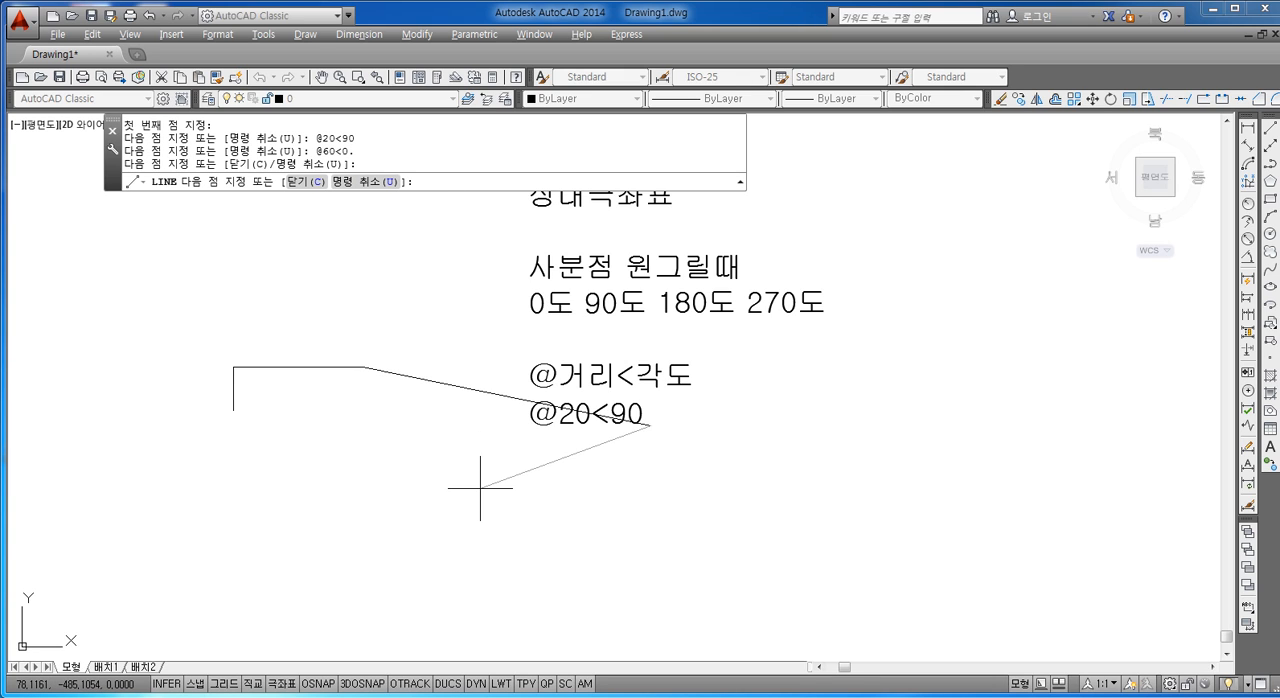
type("U")
key("Return")
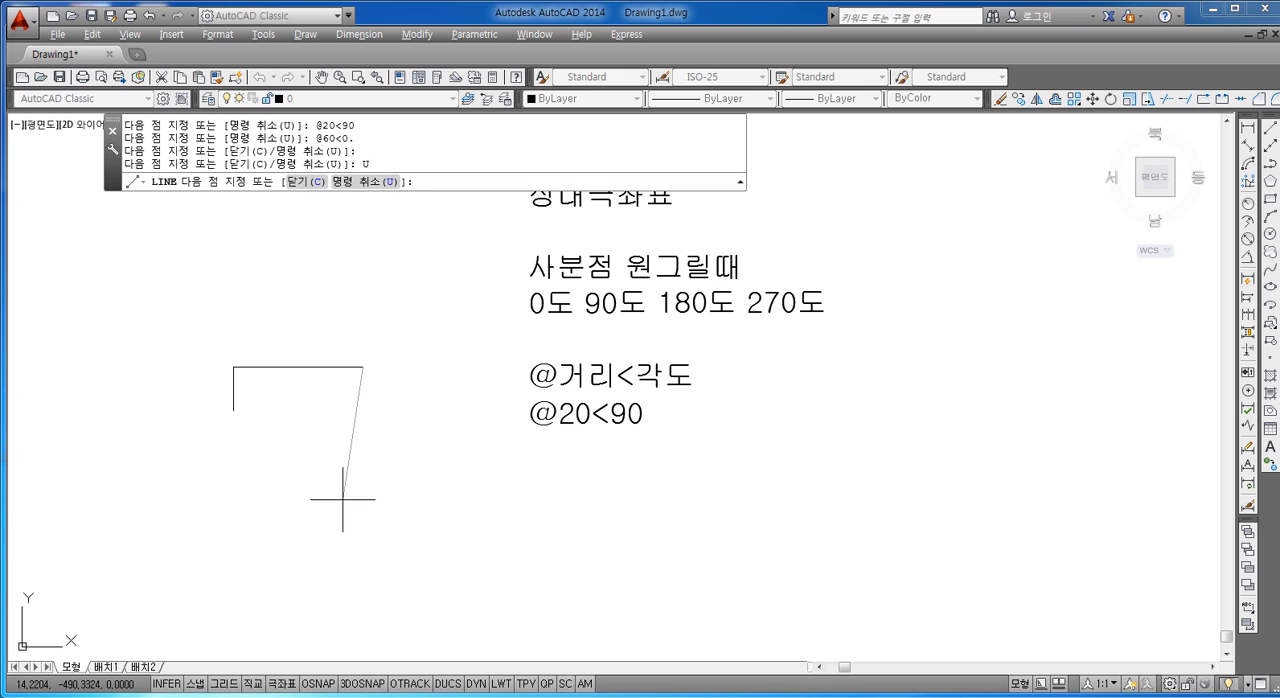
type("@")
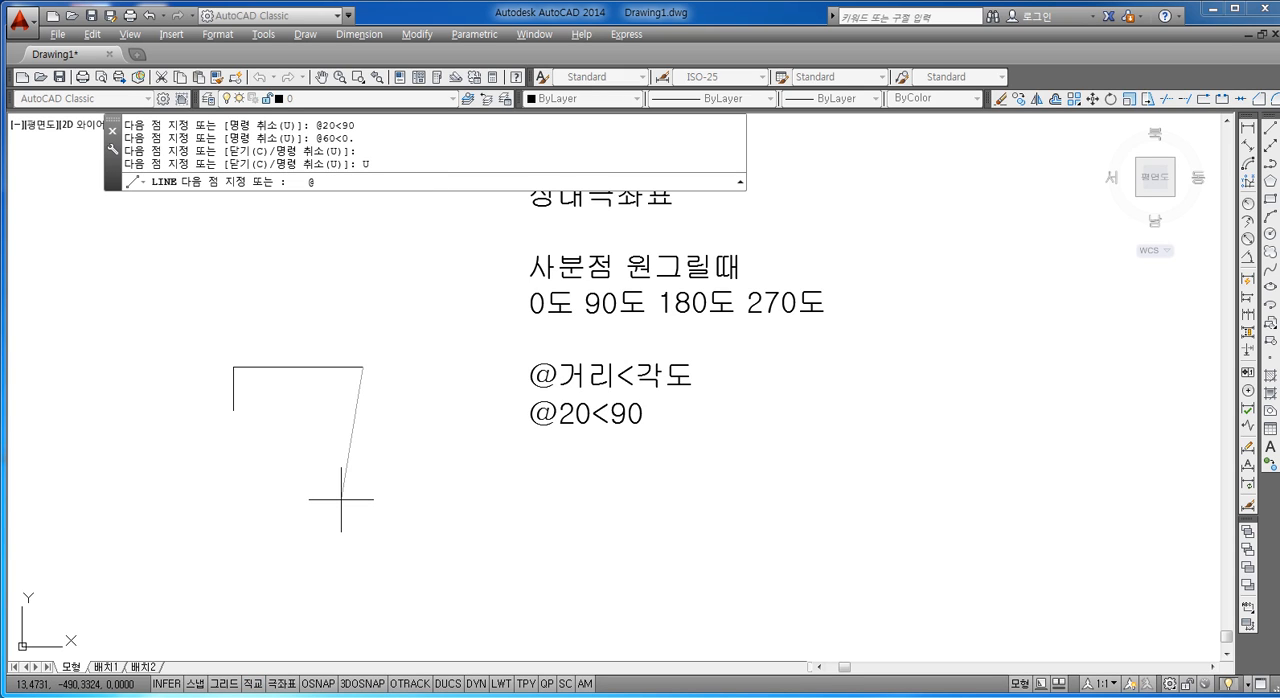
type("20<")
type("270")
key("Return")
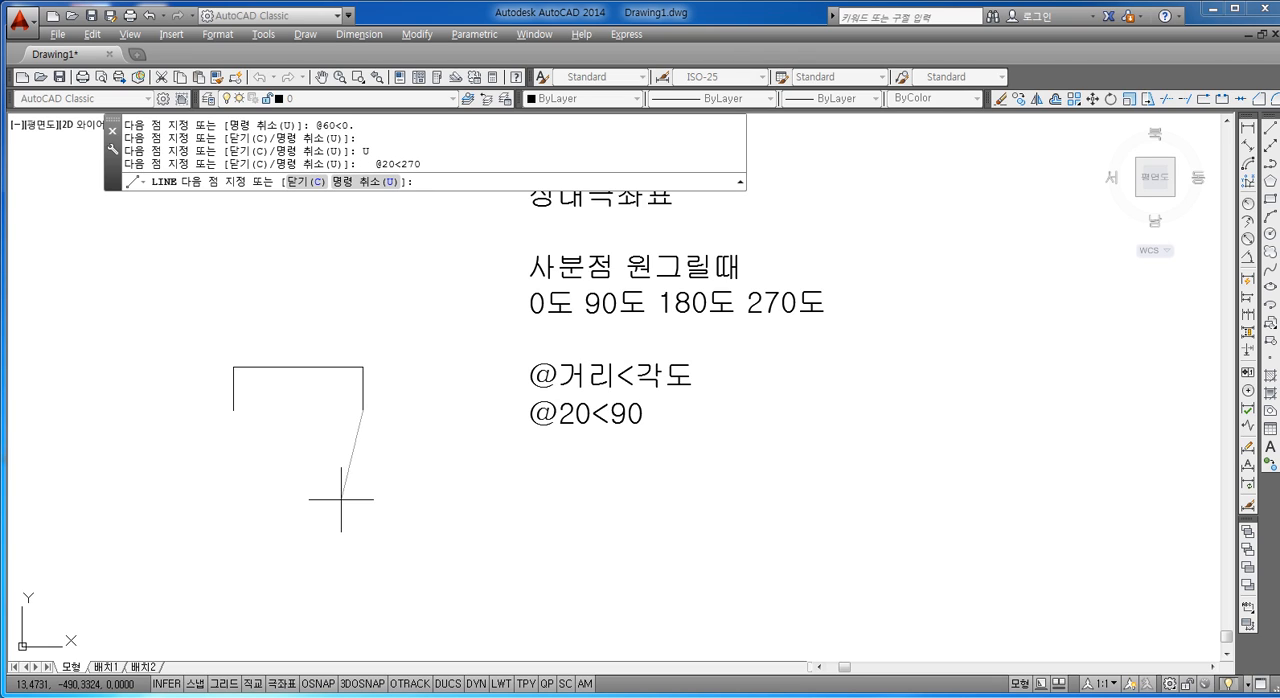
type("@")
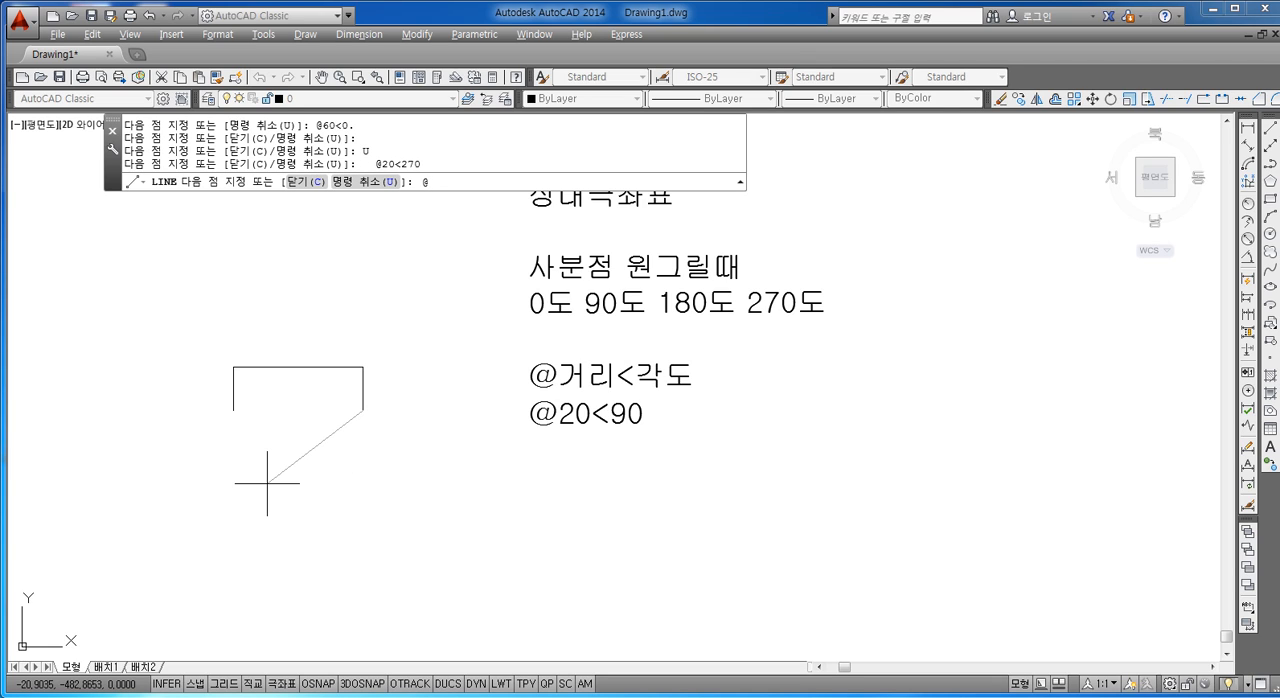
type("60<180")
key("Return")
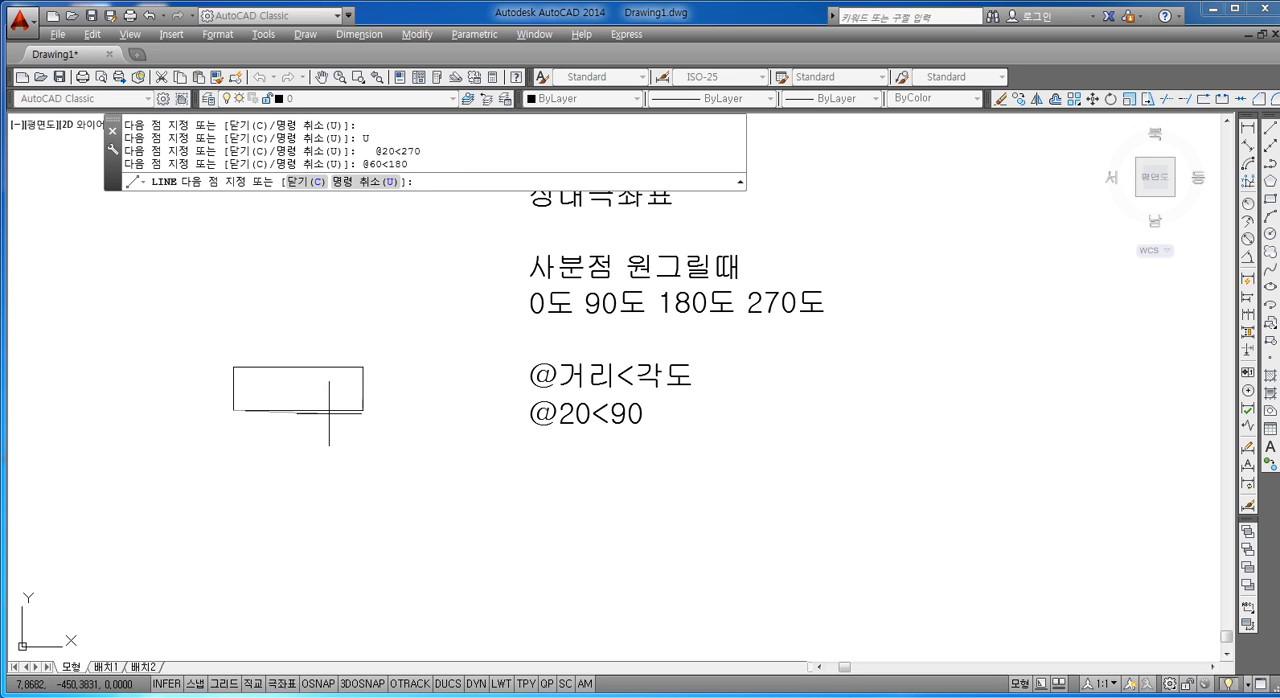
key("Escape")
double_click(603, 400)
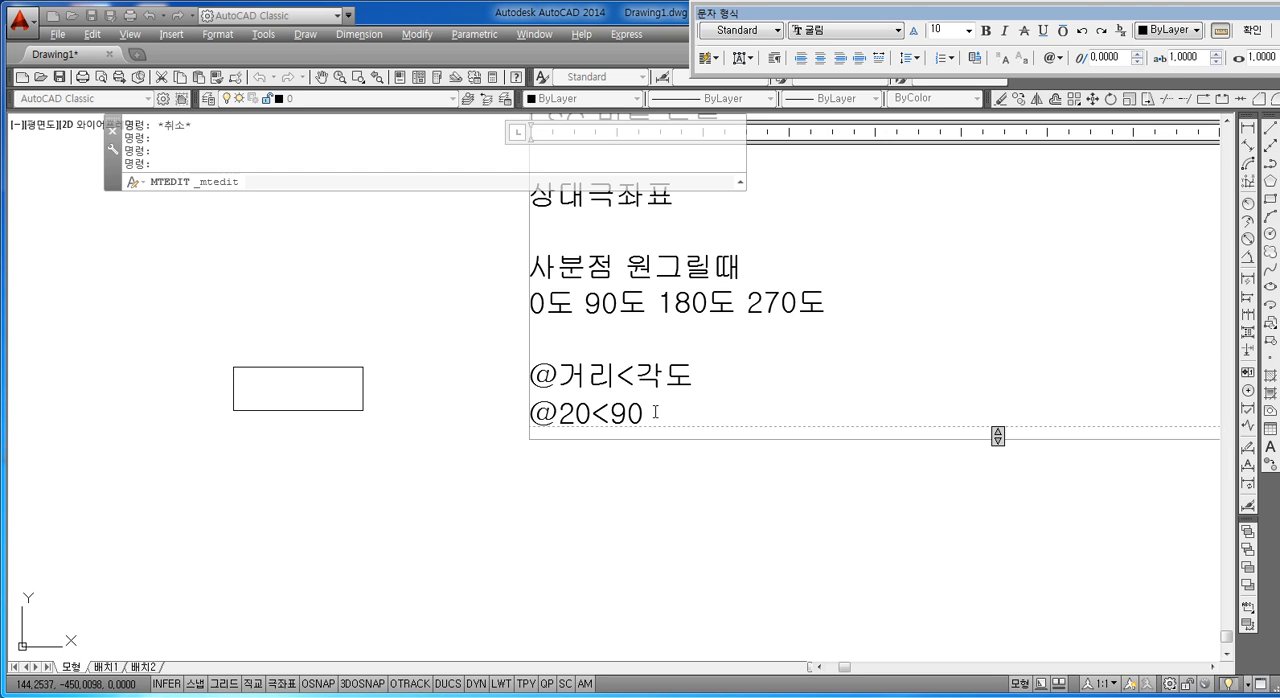
key("Left")
key("Left")
key("Left")
key("Left")
key("Left")
key("Left")
key("Return")
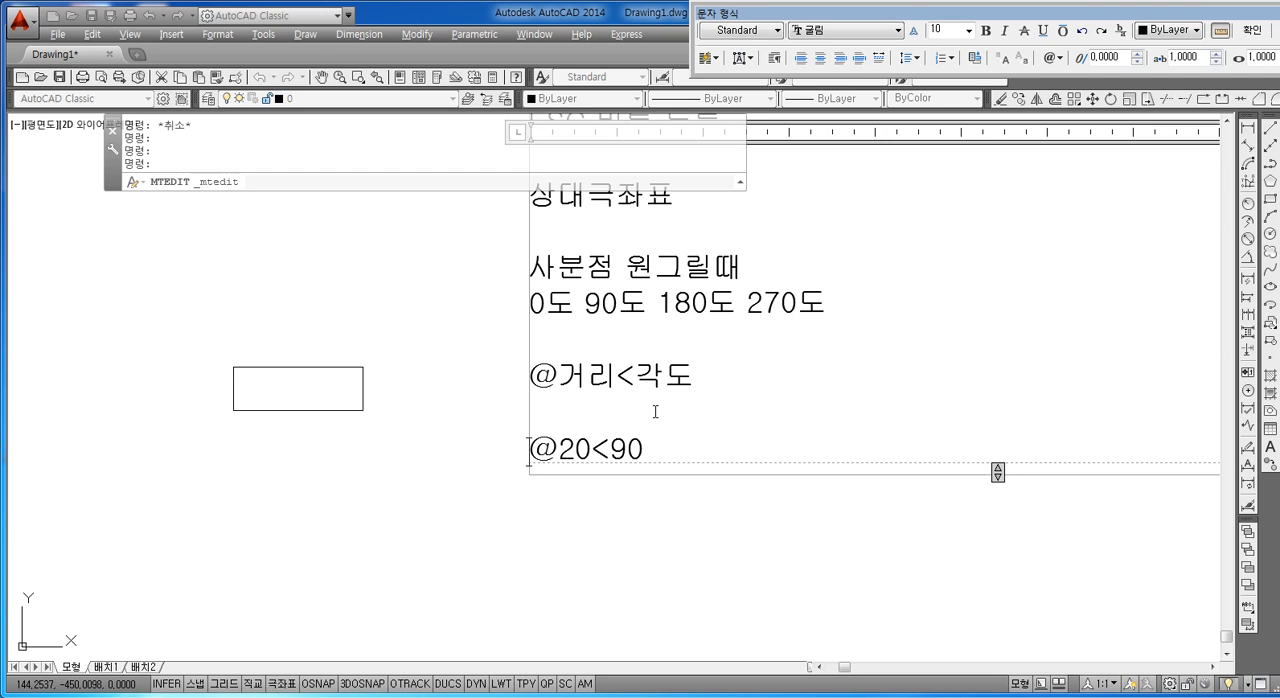
key("Up")
key("Delete")
key("Delete")
key("Delete")
key("Delete")
key("Delete")
key("Delete")
key("Delete")
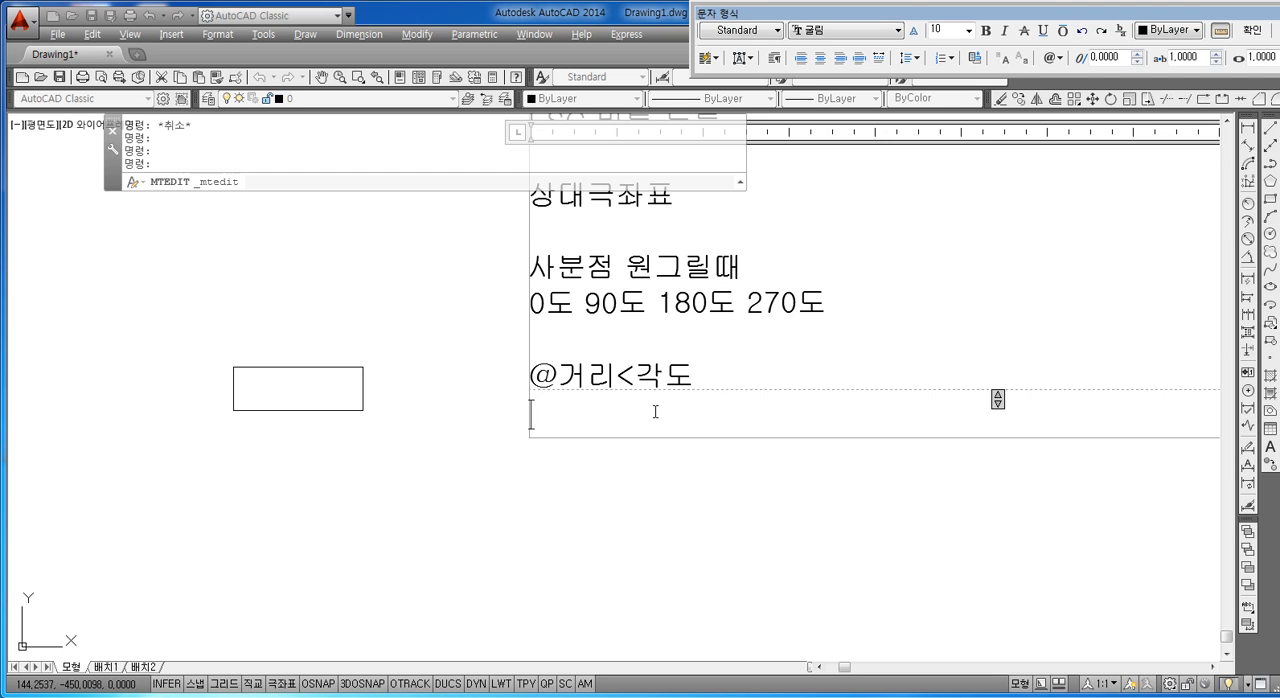
type("ㄴ에ㄴ터")
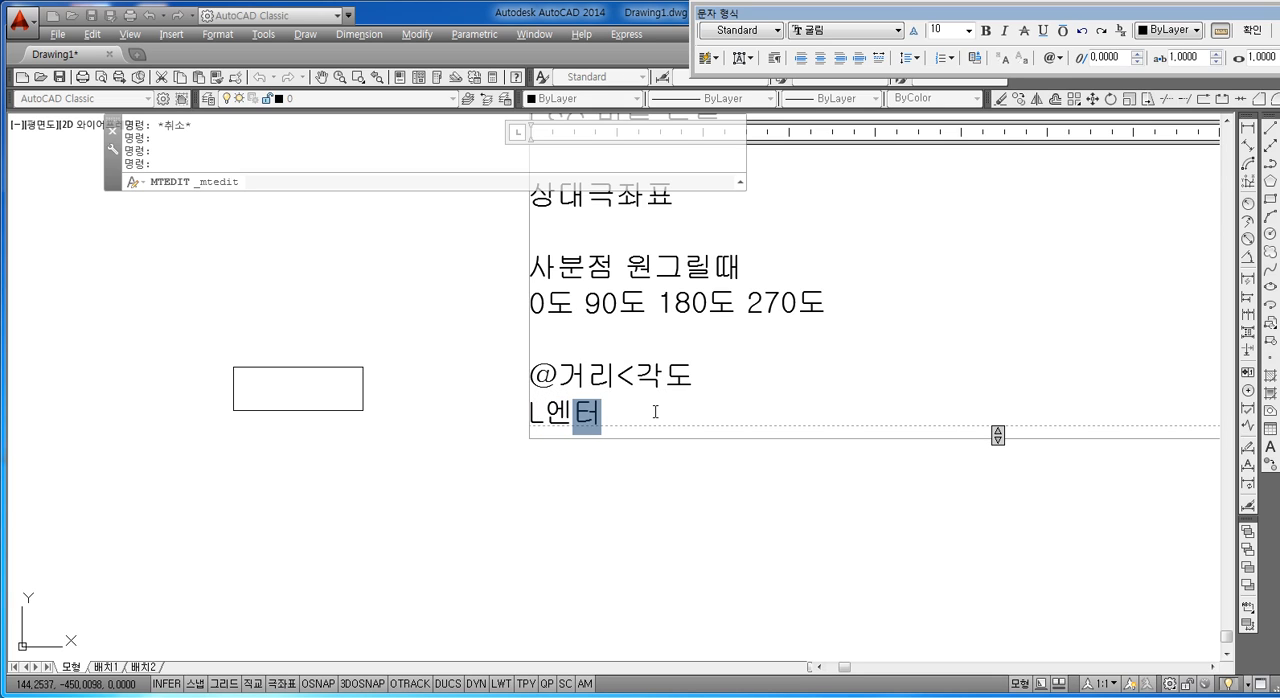
key("Return")
type("임의점")
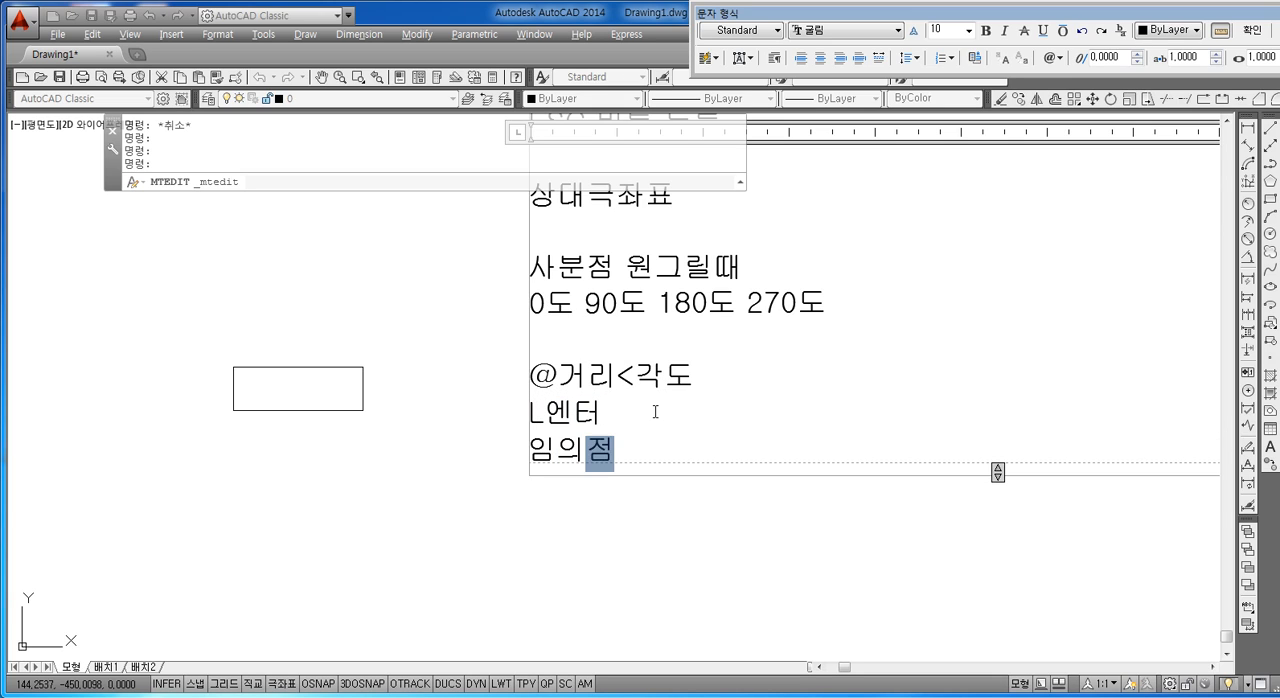
key("Return")
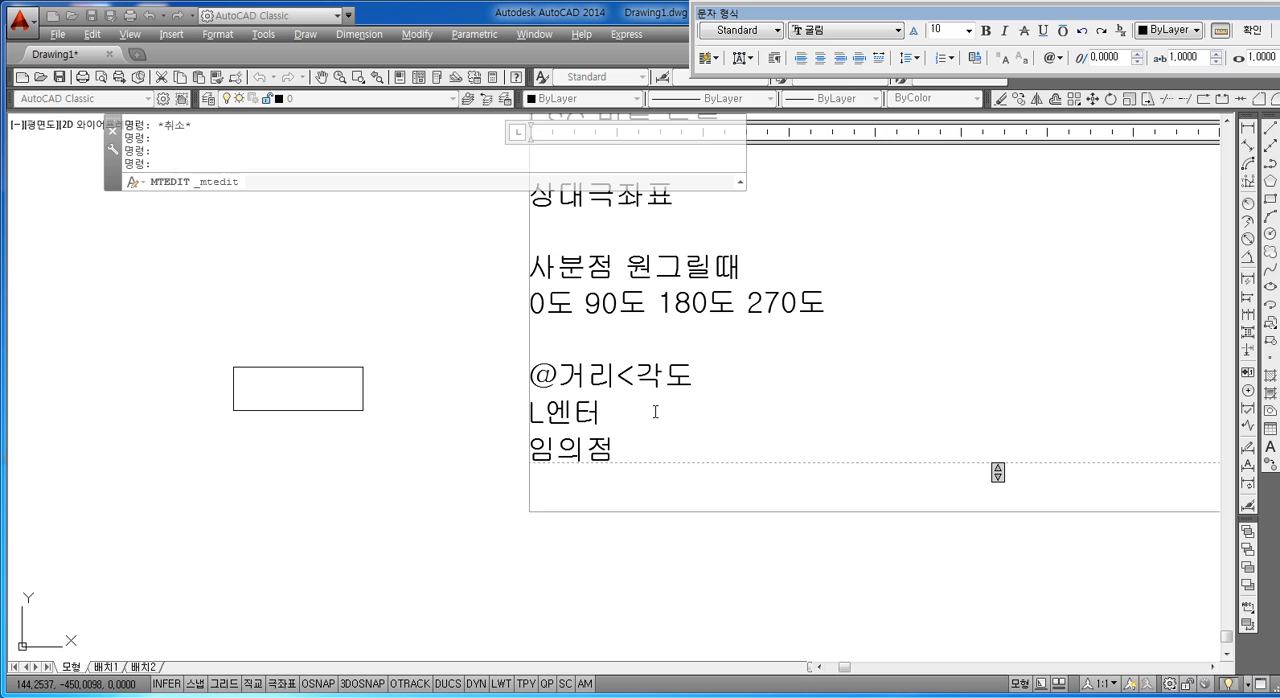
type("@20<90")
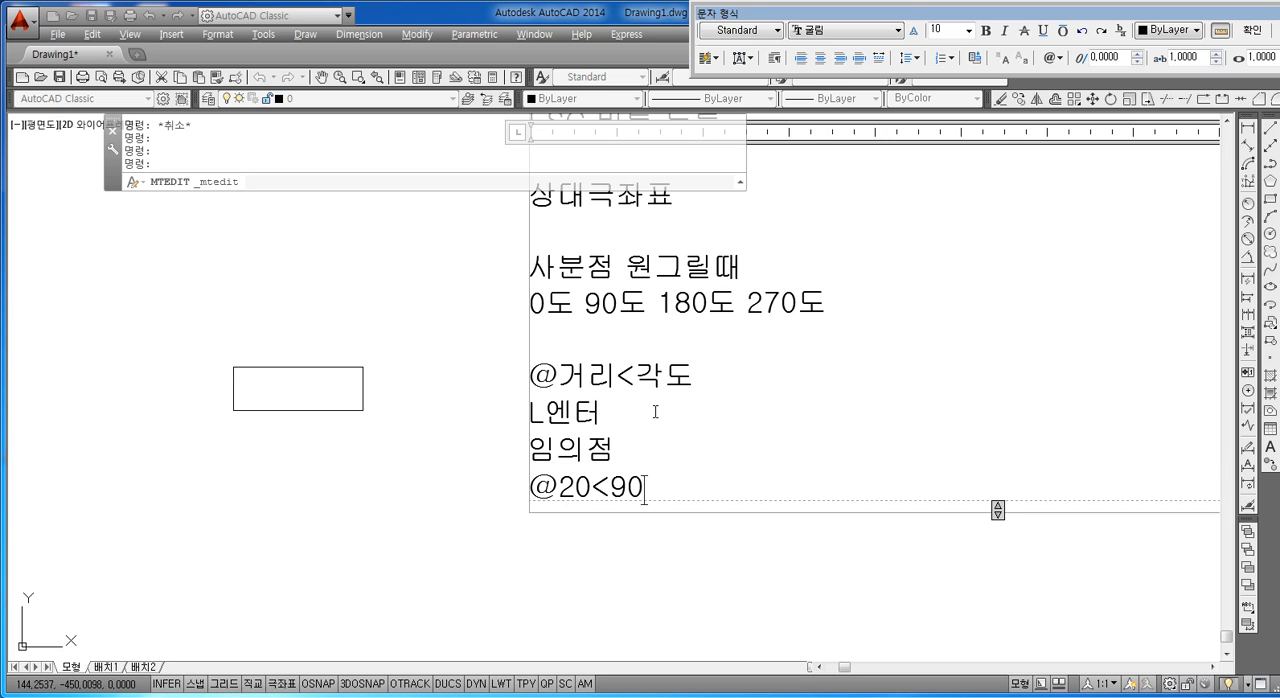
key("Return")
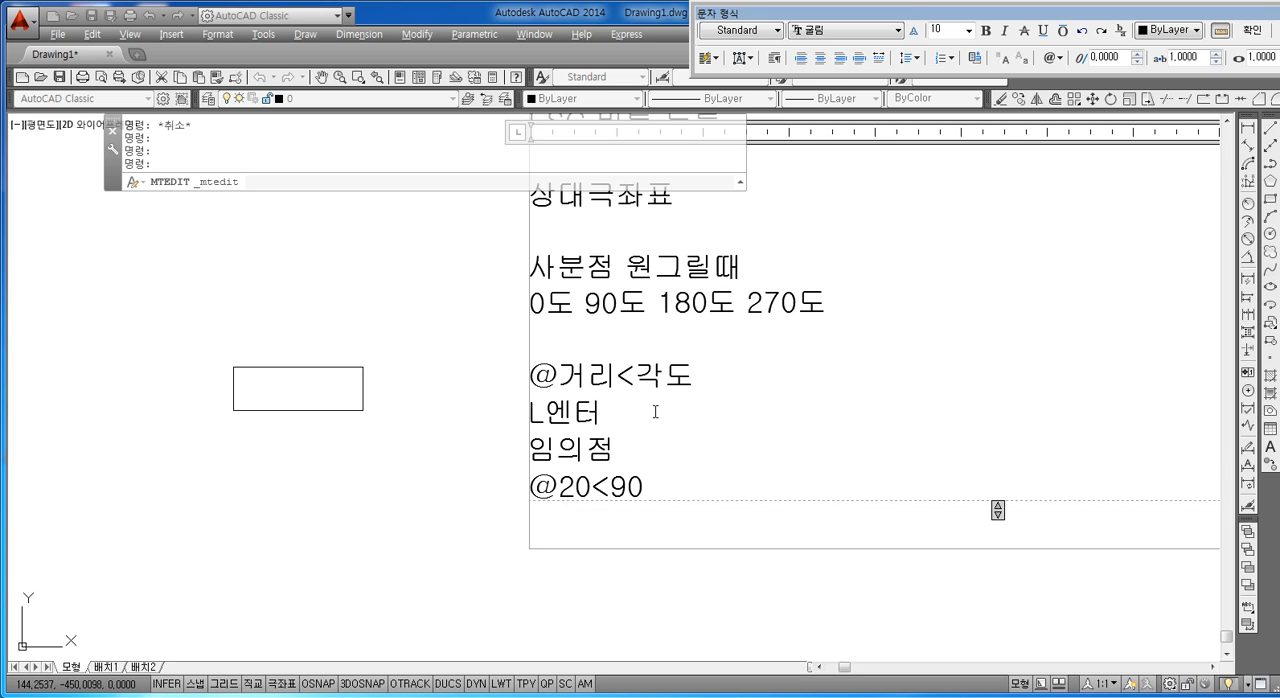
type("@60<0")
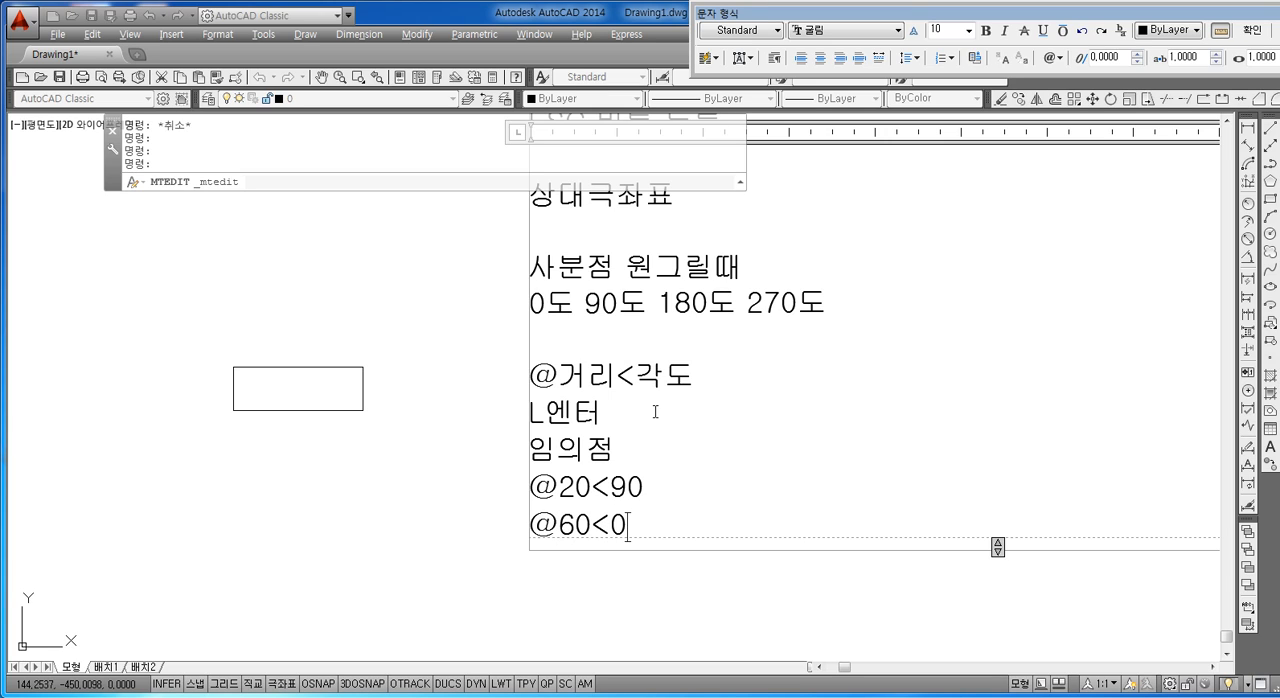
key("Return")
type("@")
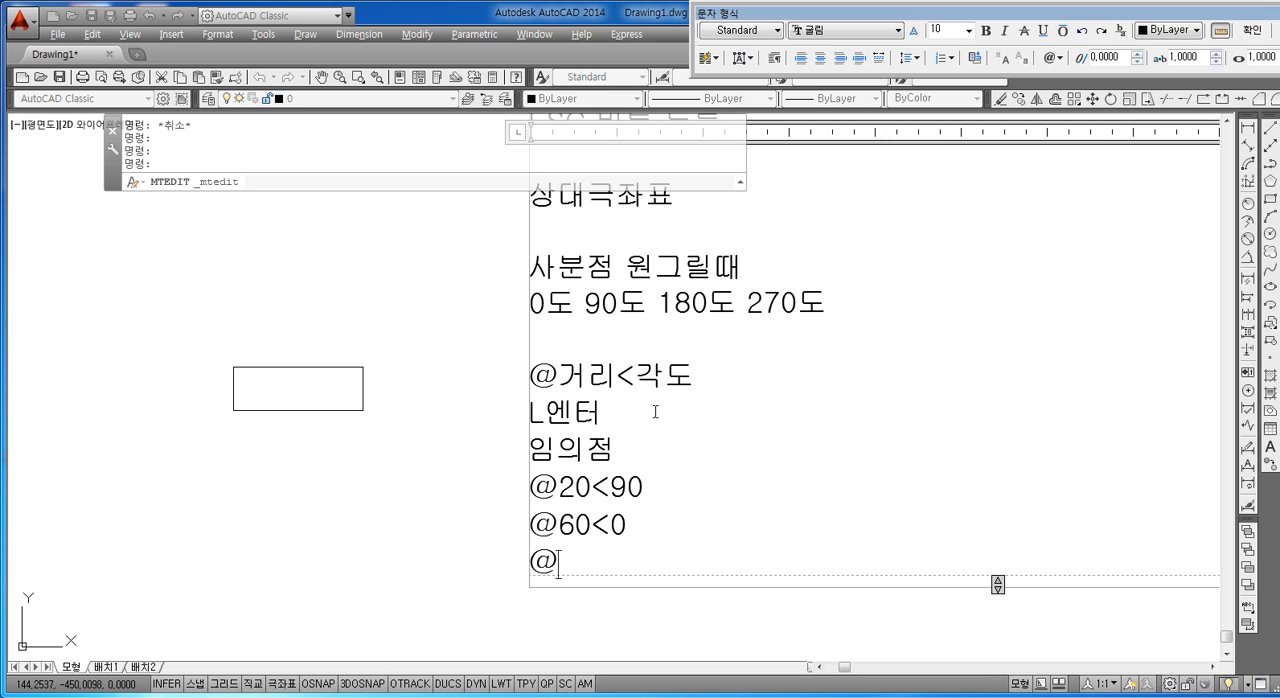
type("20<270₩")
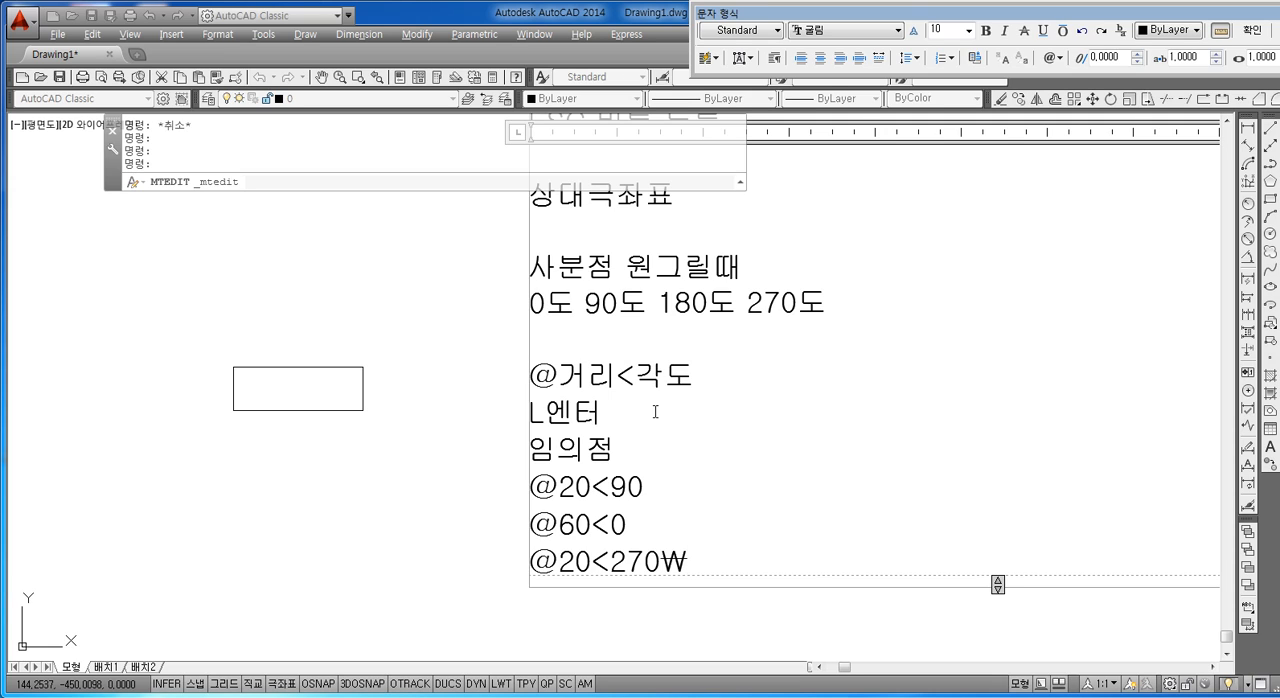
key("BackSpace")
key("Return")
type("@")
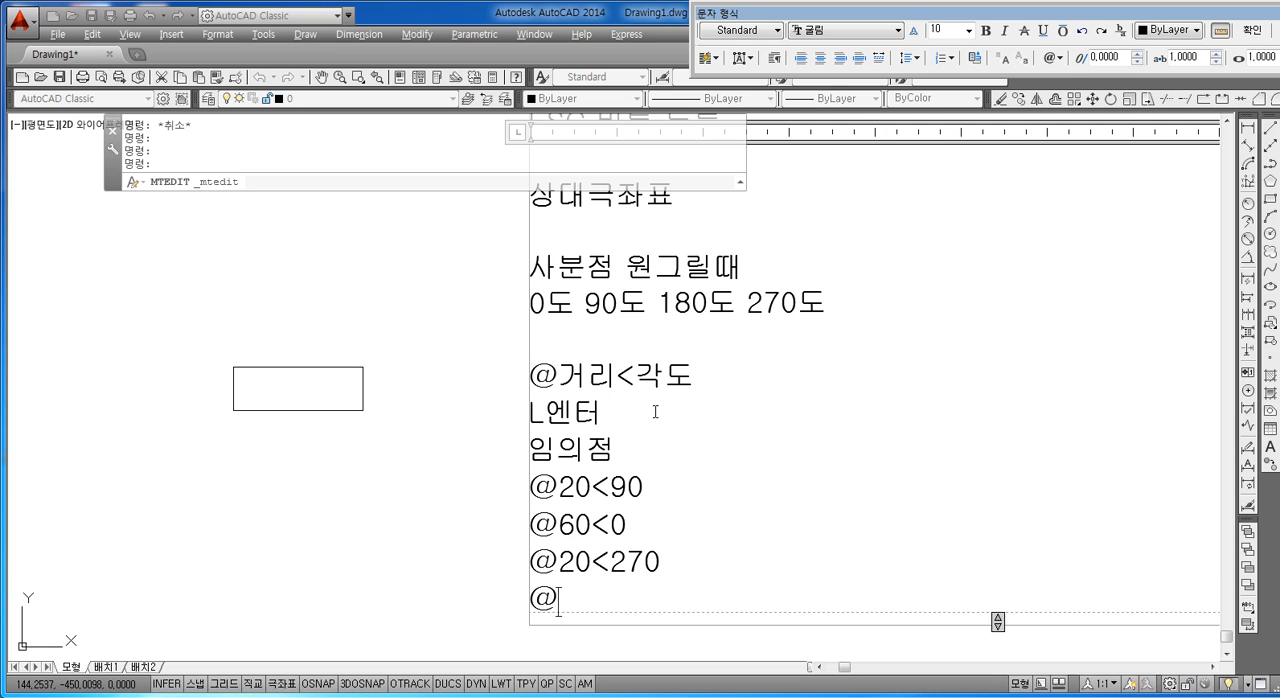
type("60<")
type("180")
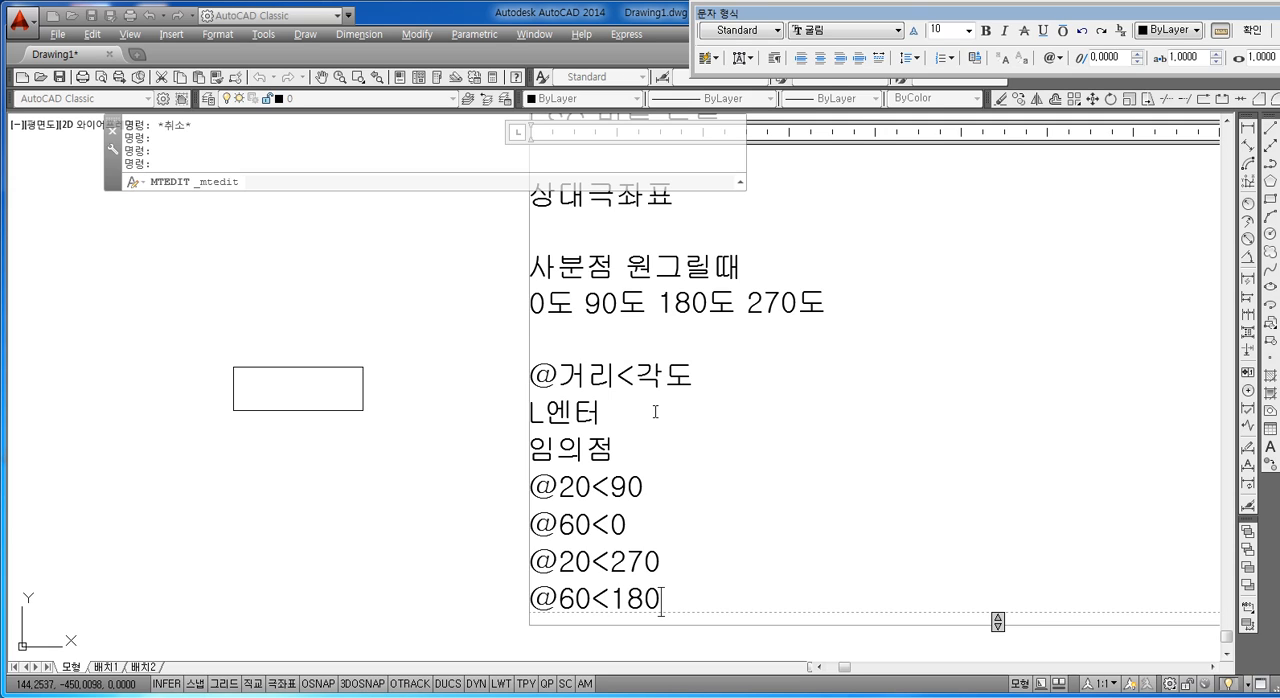
key("Return")
type("ES")
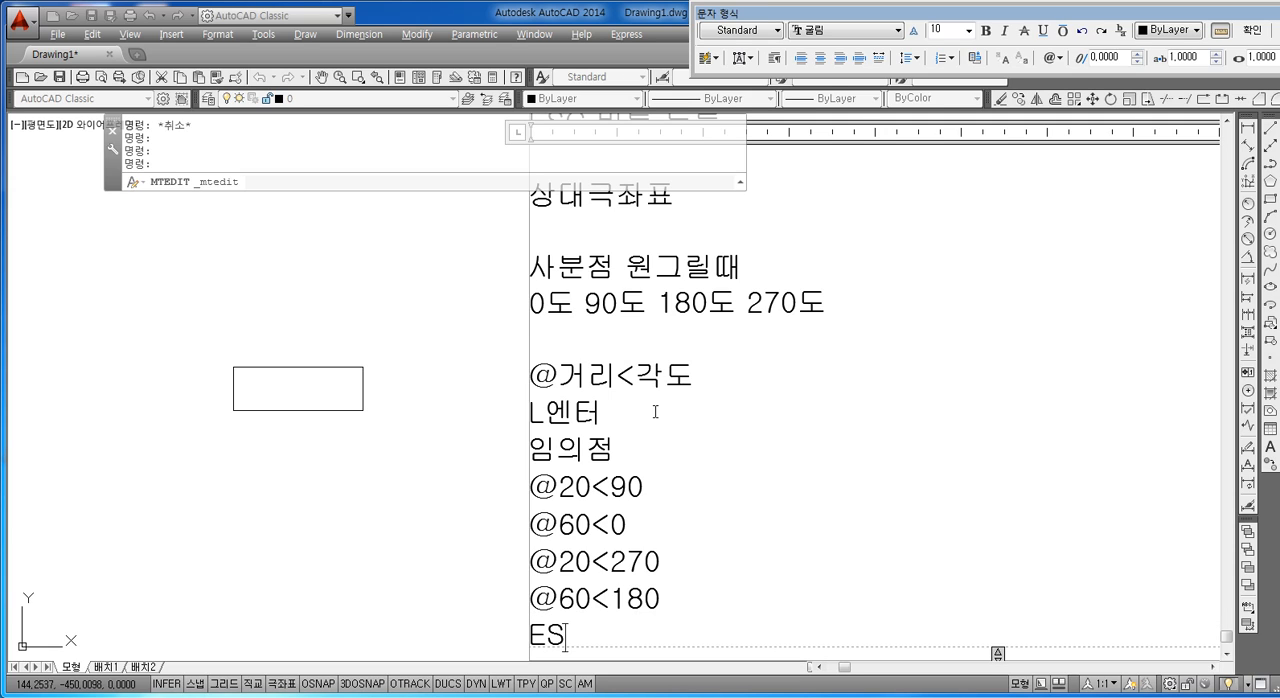
type("C 누름")
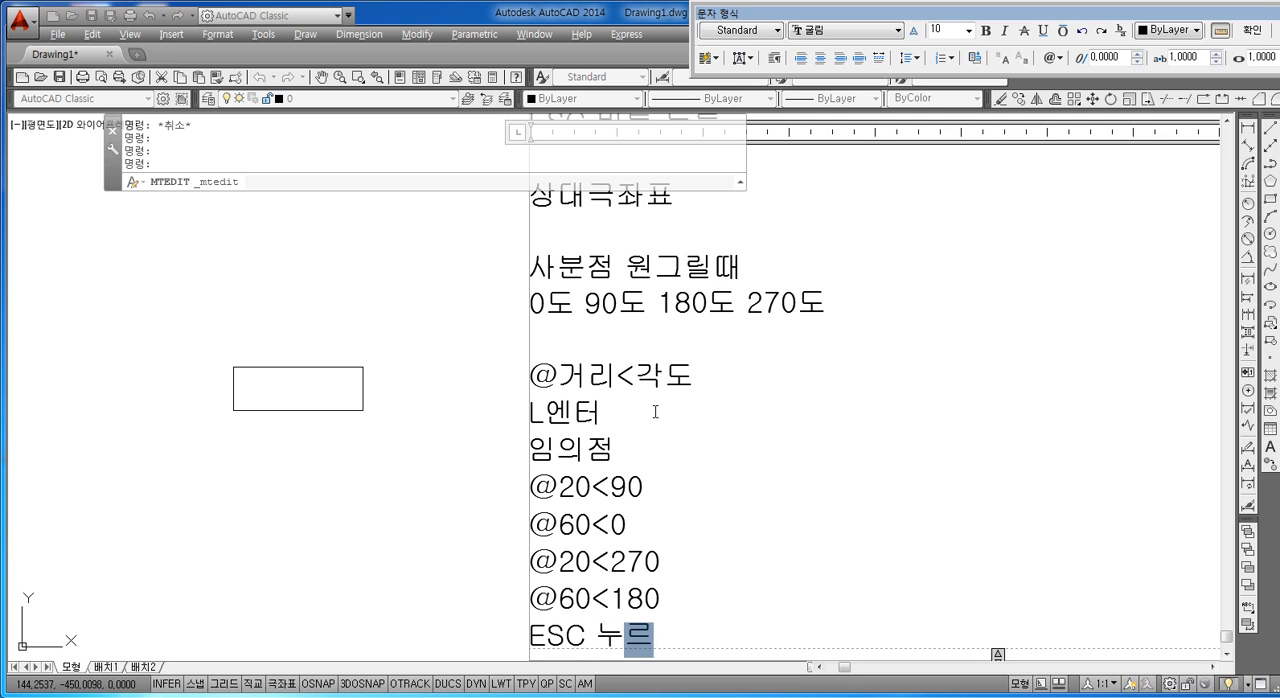
key("Return")
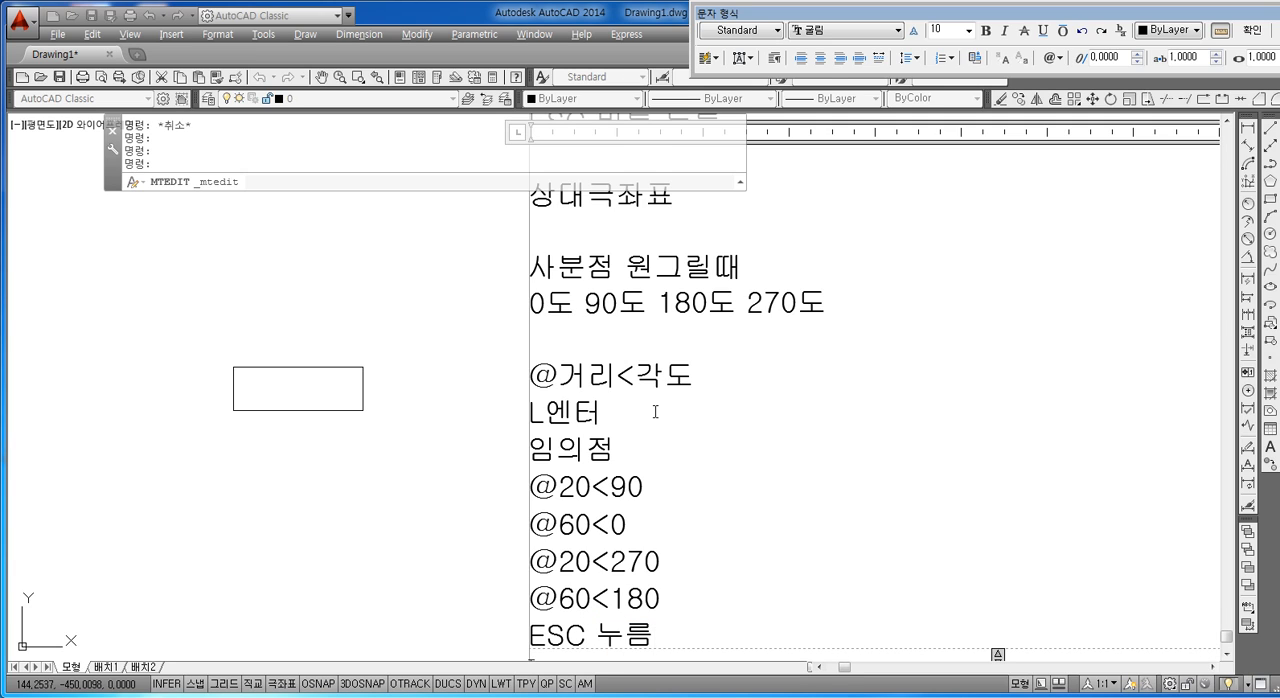
key("Up")
mouse_move(647, 434)
middle_mouse_down()
mouse_move(630, 564)
mouse_move(623, 454)
mouse_move(623, 480)
middle_mouse_up()
left_click(469, 453)
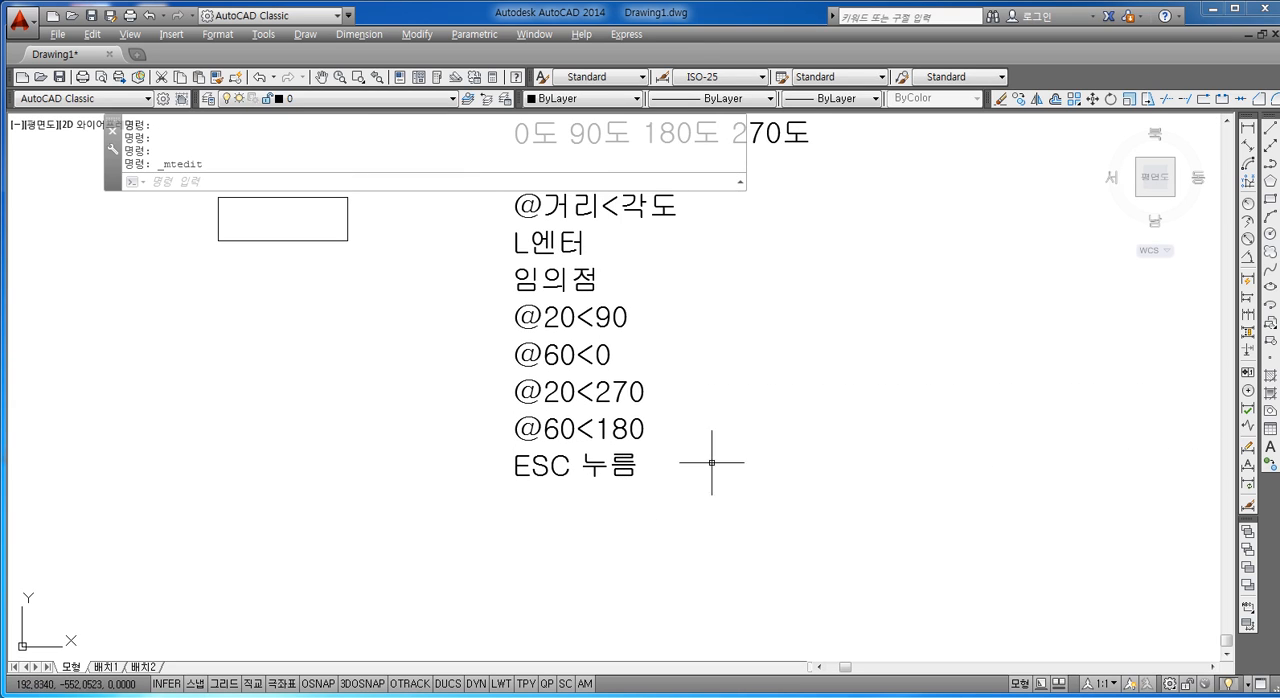
middle_click_drag(711, 461, 705, 501)
double_click(600, 243)
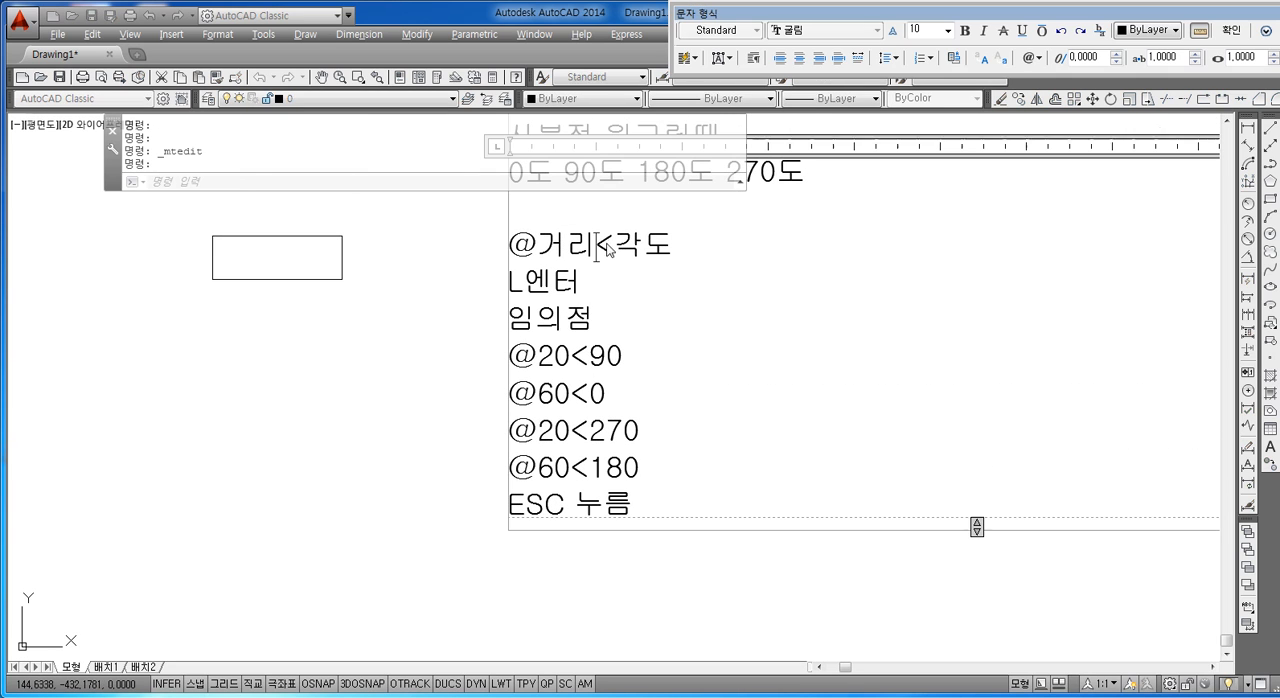
key("Return")
type("상대극ㅈ2ㅘ")
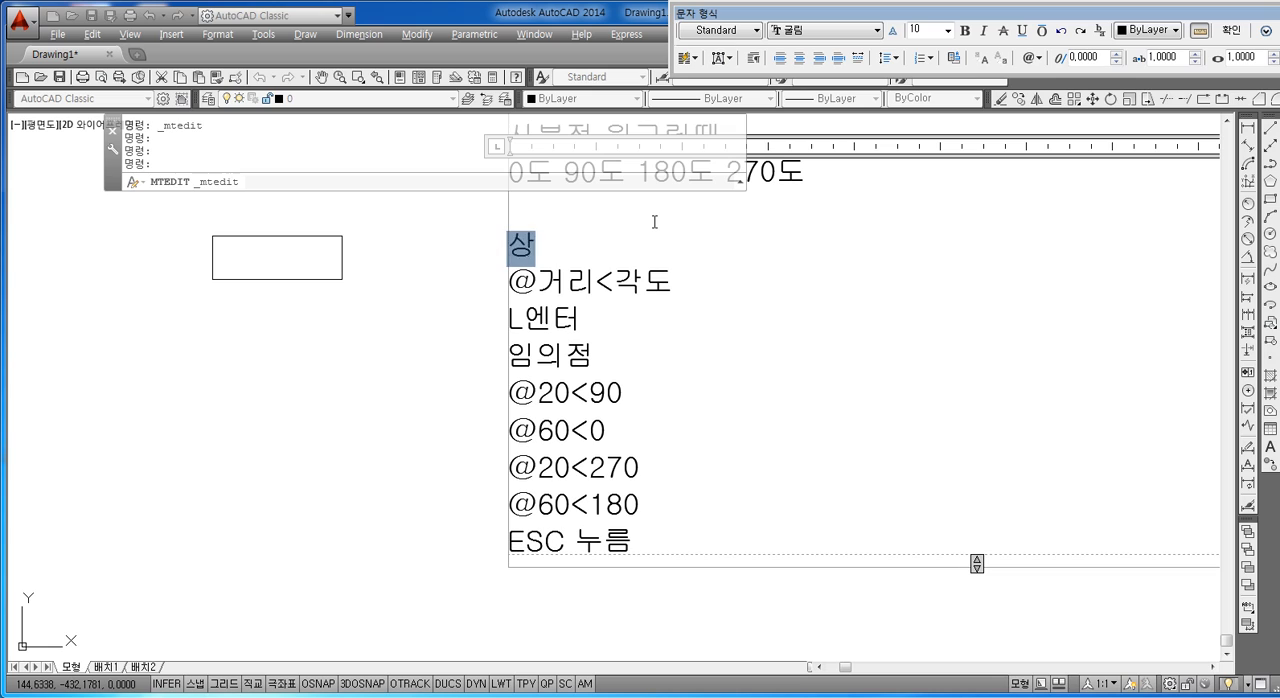
key("BackSpace")
key("BackSpace")
key("BackSpace")
type("좌표")
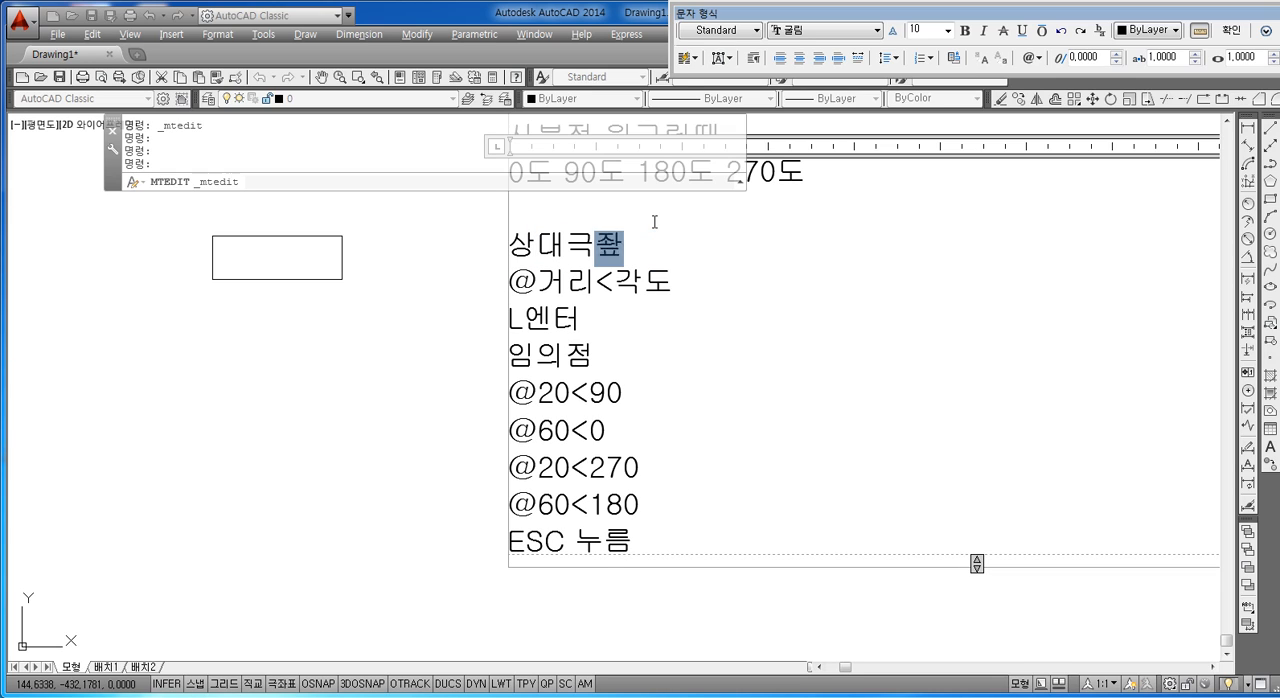
left_click(369, 383)
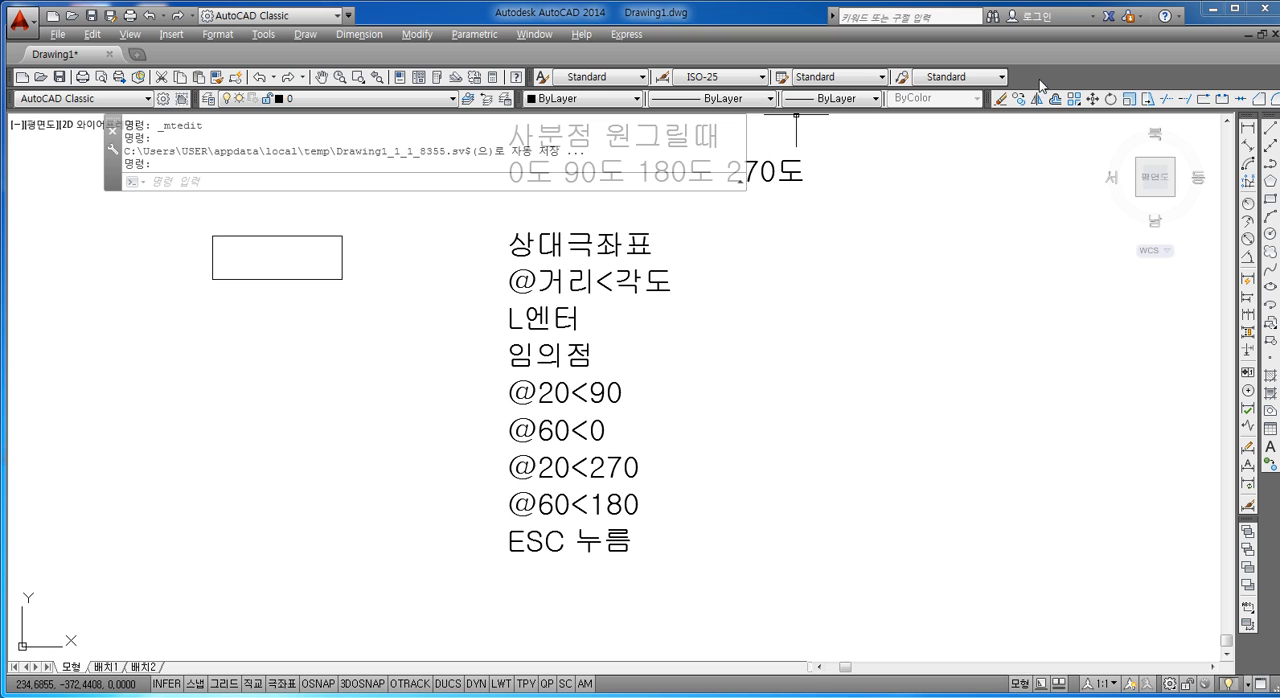
Step: Create a horizontal linear dimension about 33.63 long in the empty area below the rectangle
left_click(1248, 128)
left_click(228, 386)
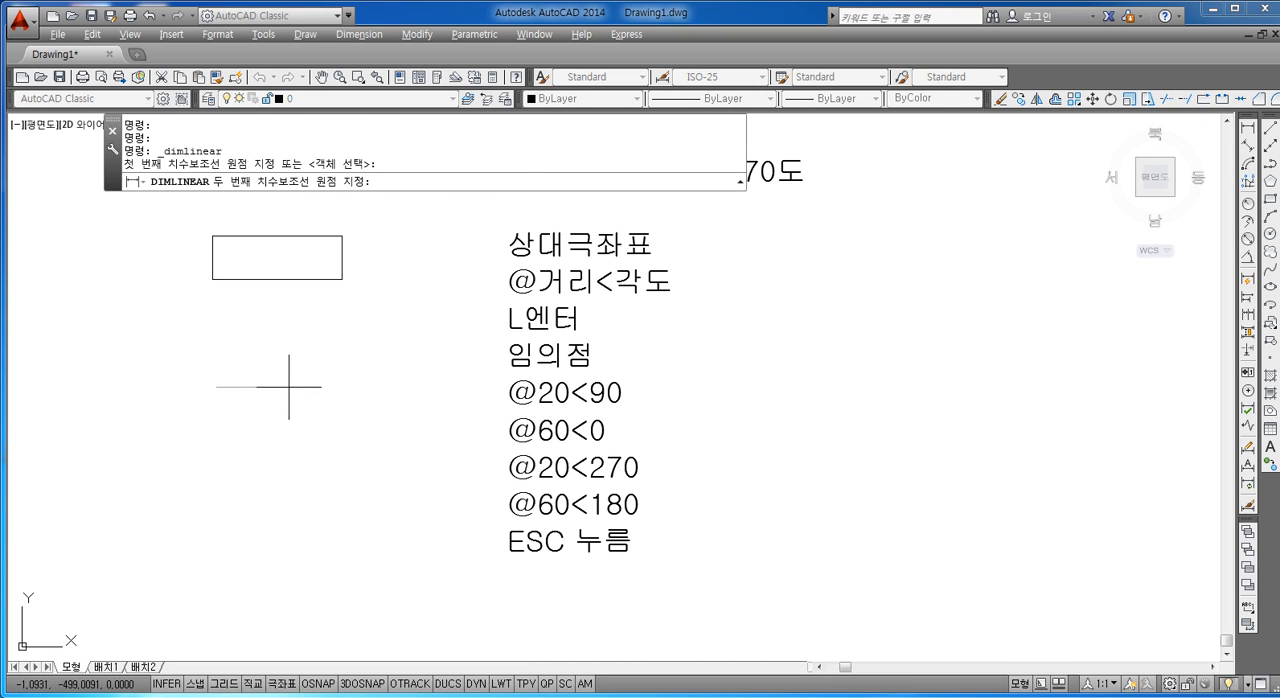
left_click(301, 386)
left_click(282, 440)
scroll(240, 434, "up", 5)
scroll(270, 428, "up", 1)
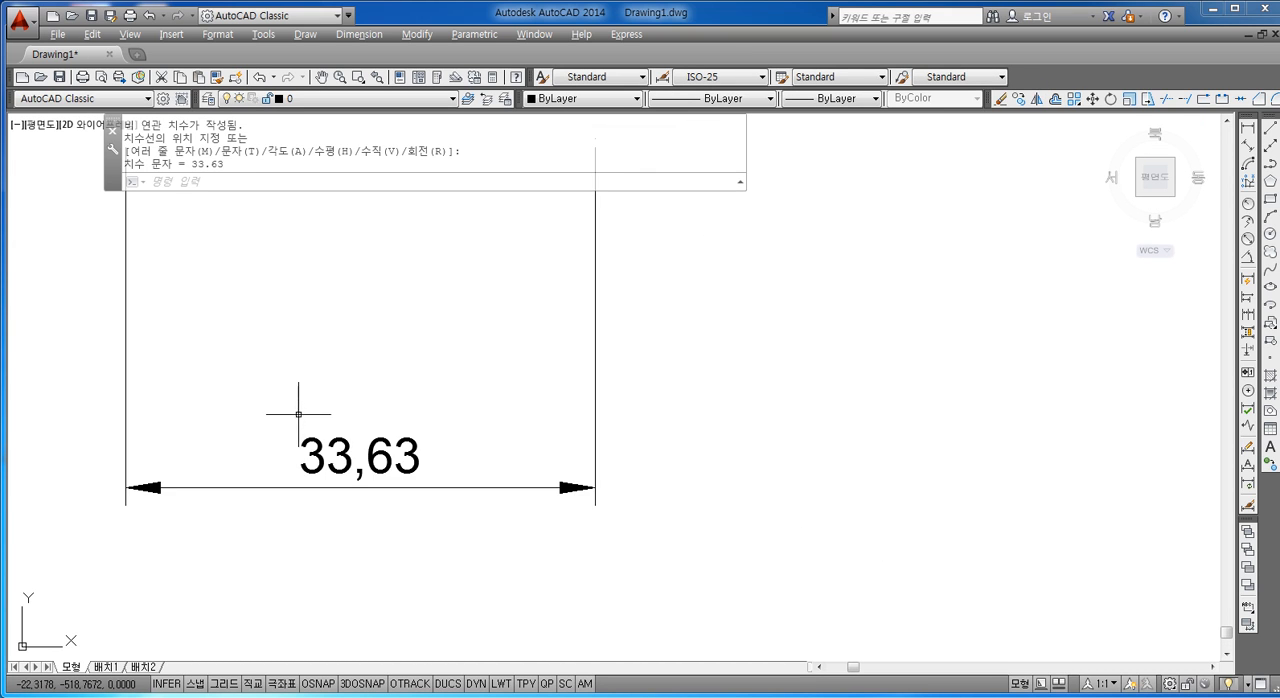
scroll(310, 422, "down", 1)
middle_click_drag(328, 410, 326, 417)
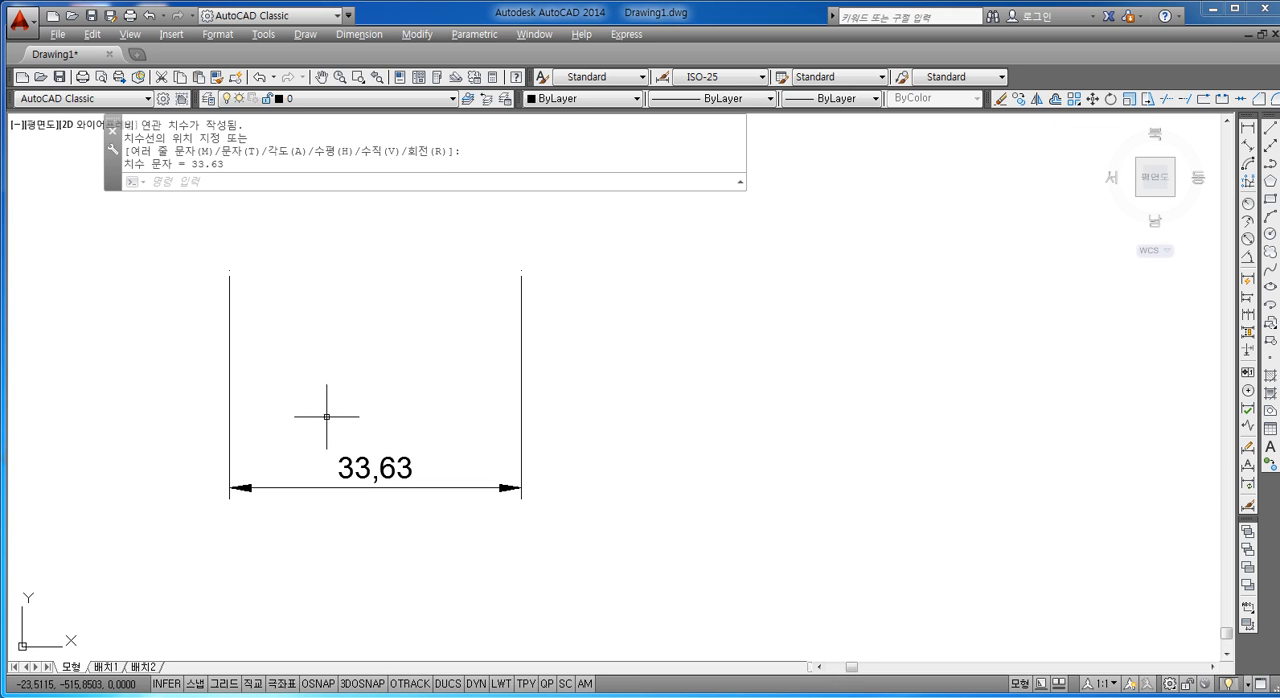
key("Escape")
key("Escape")
key("space")
left_click(417, 415)
left_click(313, 535)
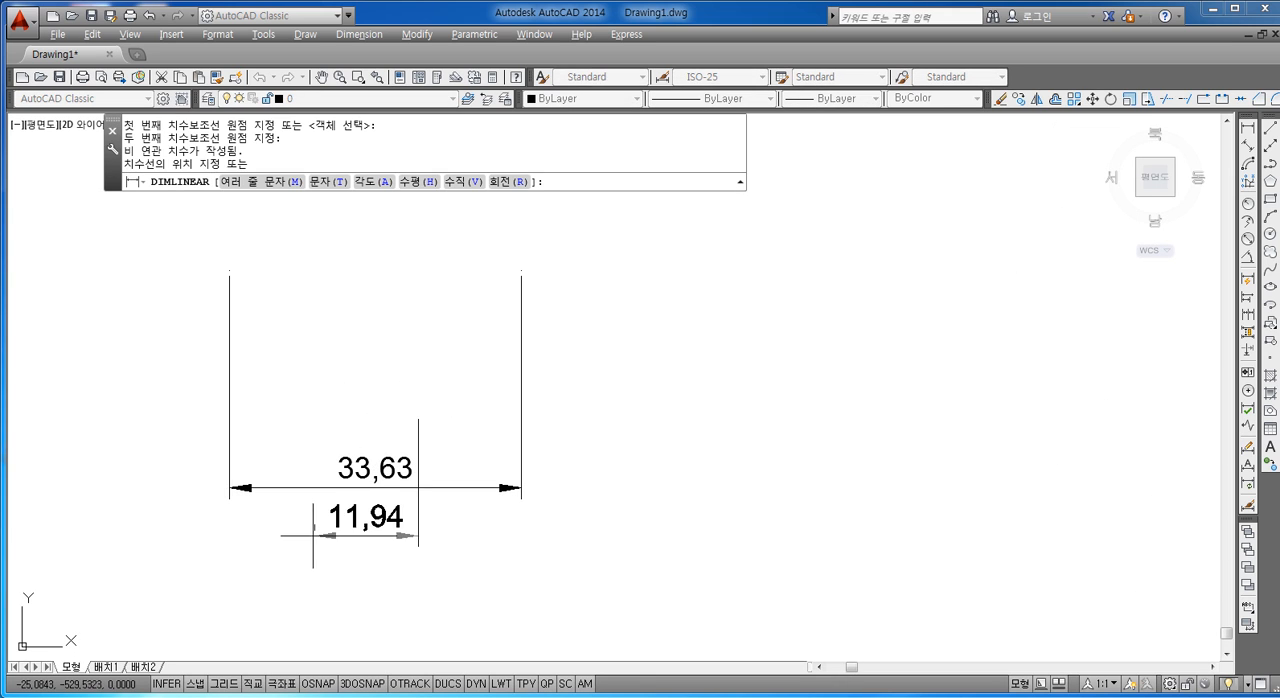
key("Escape")
key("Escape")
key("Escape")
key("Escape")
key("Escape")
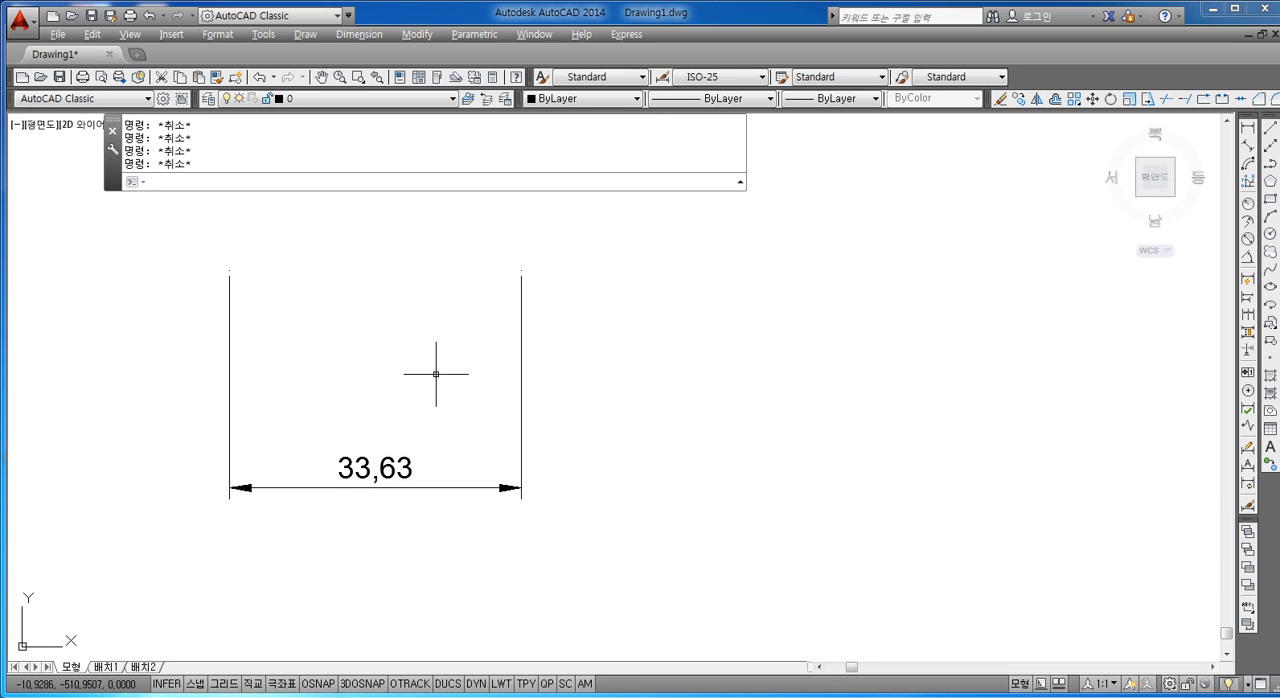
Step: Explode the linear dimension below the rectangle into separate objects
type("x")
key("Return")
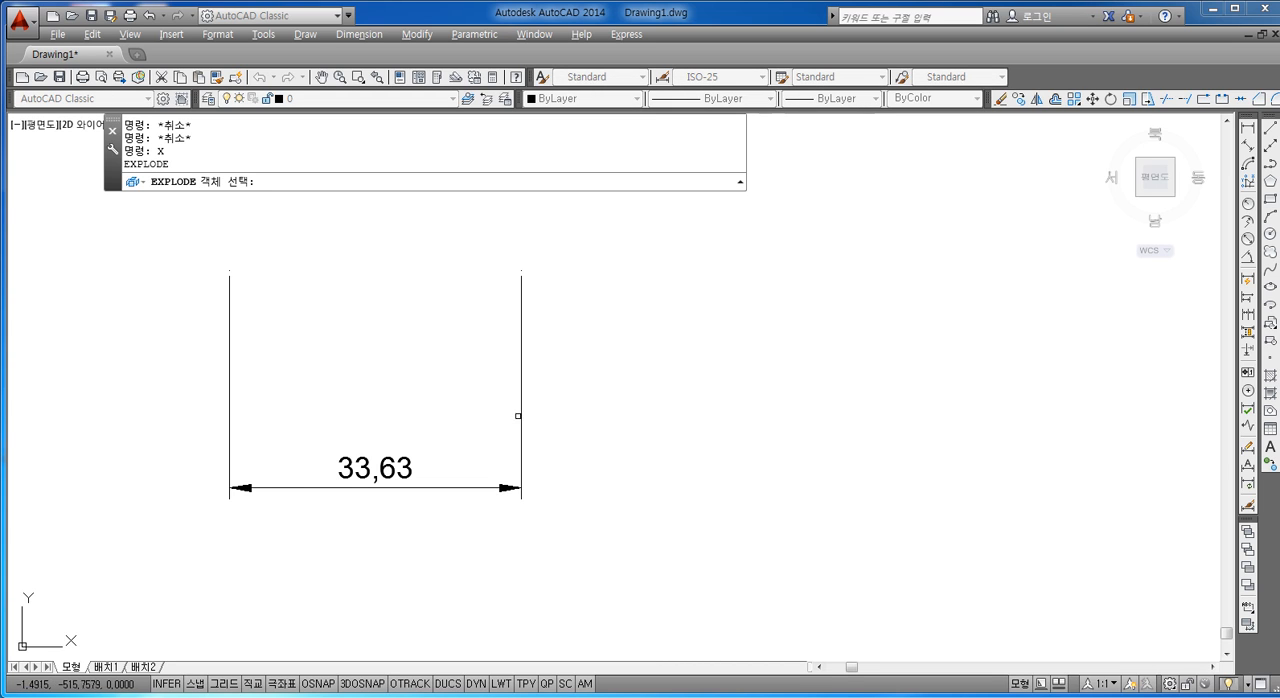
left_click(520, 415)
key("Return")
left_click(554, 354)
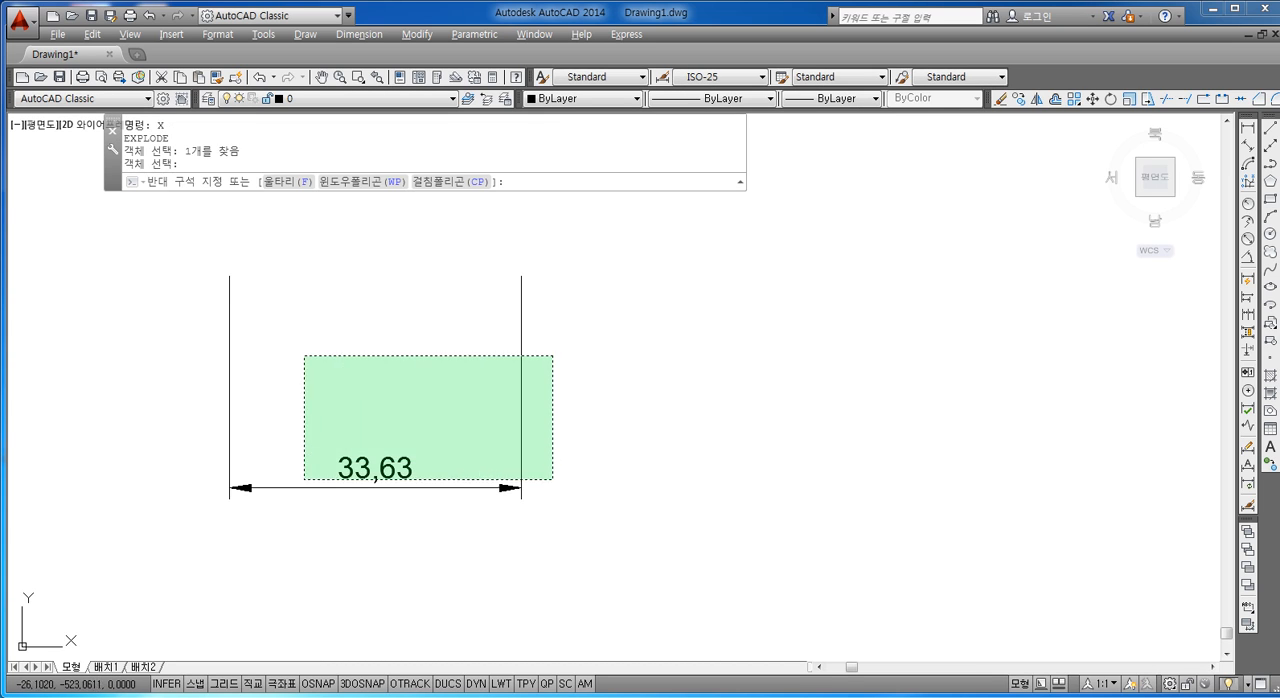
left_click(302, 504)
key("Escape")
Step: Select the two extension lines of the exploded dimension to point them out, and clear the selection
scroll(349, 409, "up", 2)
middle_click_drag(349, 409, 363, 444)
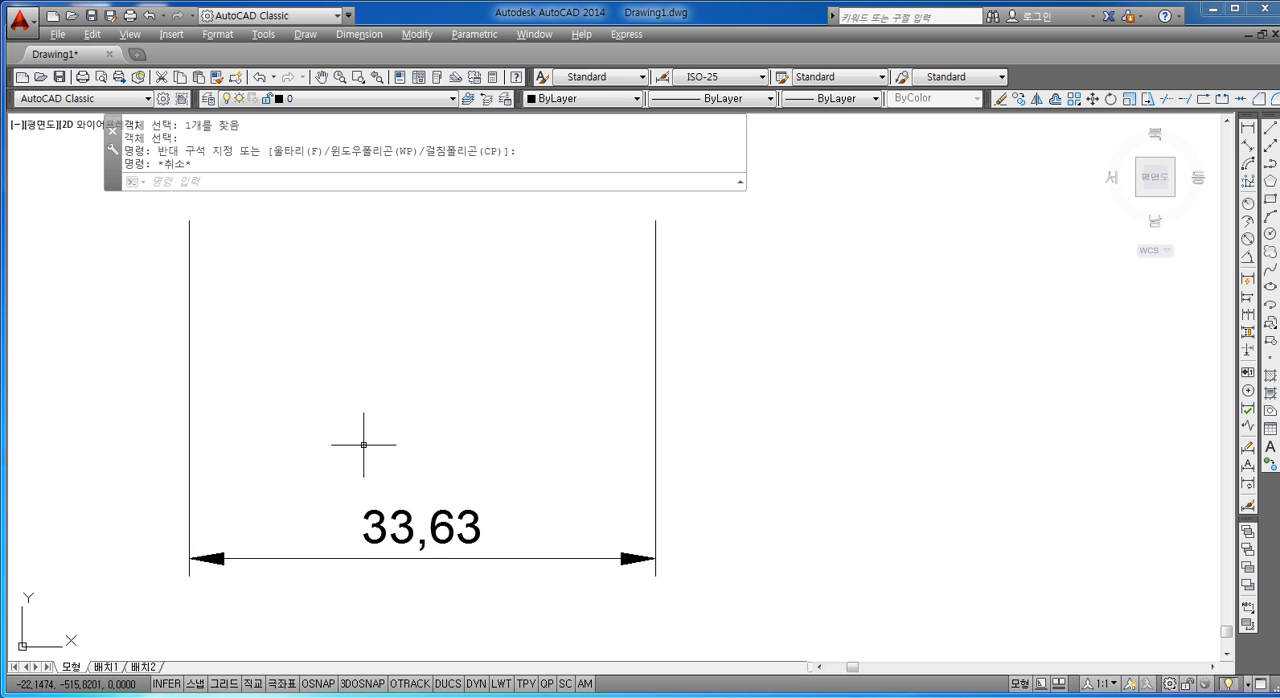
key("Escape")
key("Escape")
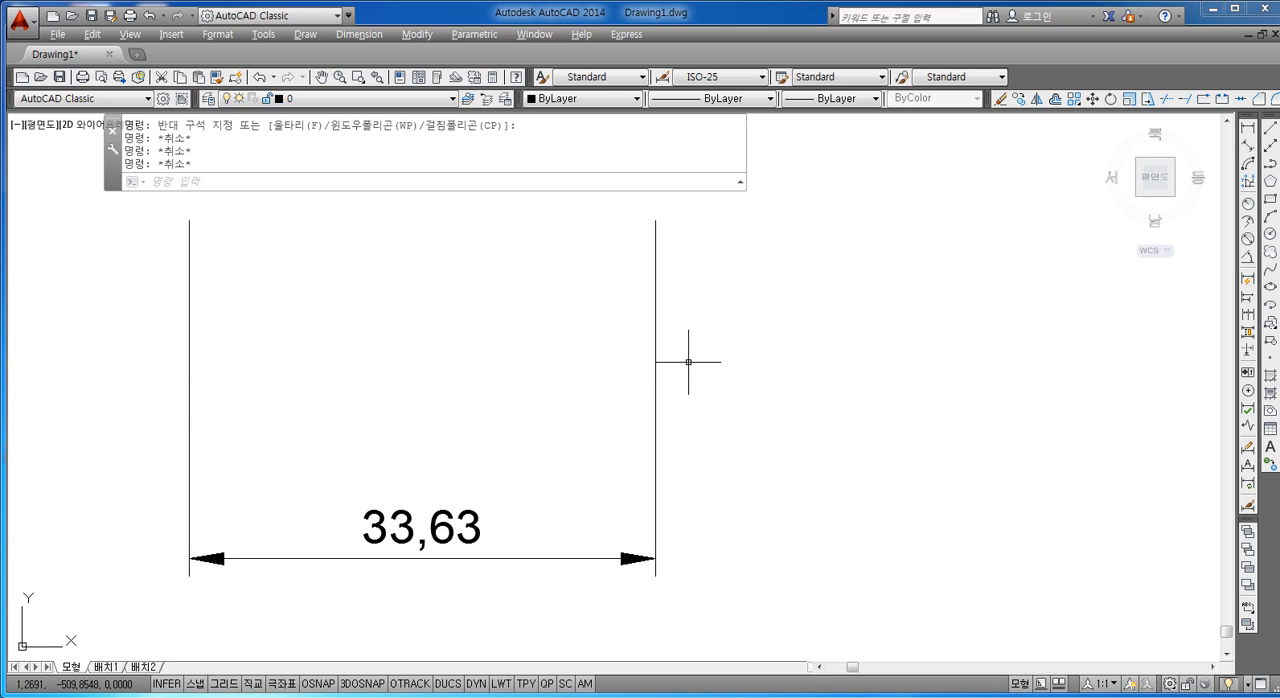
left_click(712, 326)
left_click(178, 348)
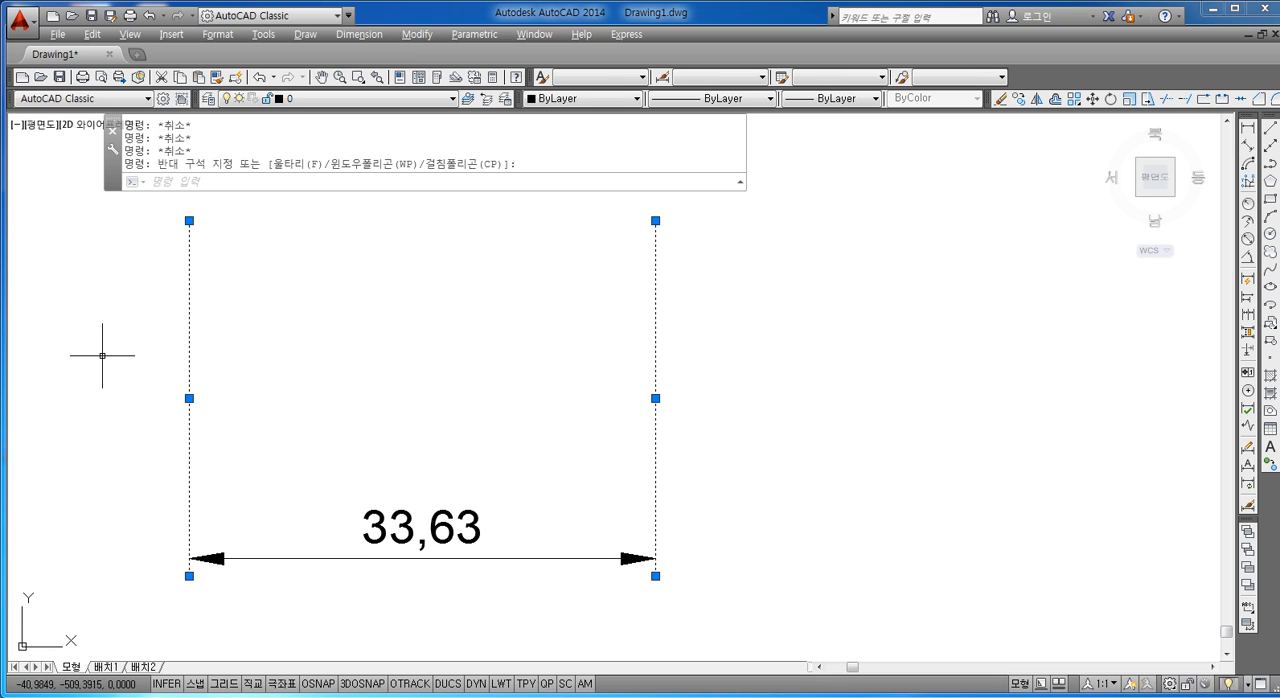
key("Escape")
left_click(721, 267)
left_click(180, 378)
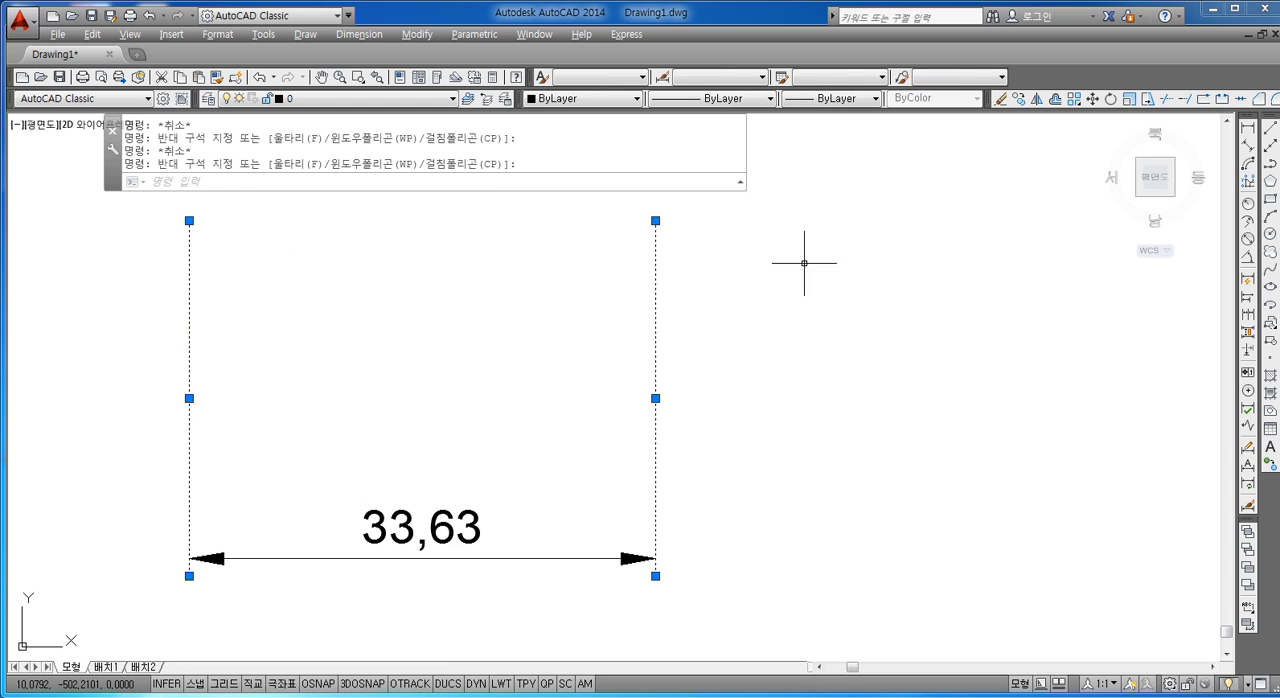
key("Escape")
left_click(726, 291)
left_click(116, 322)
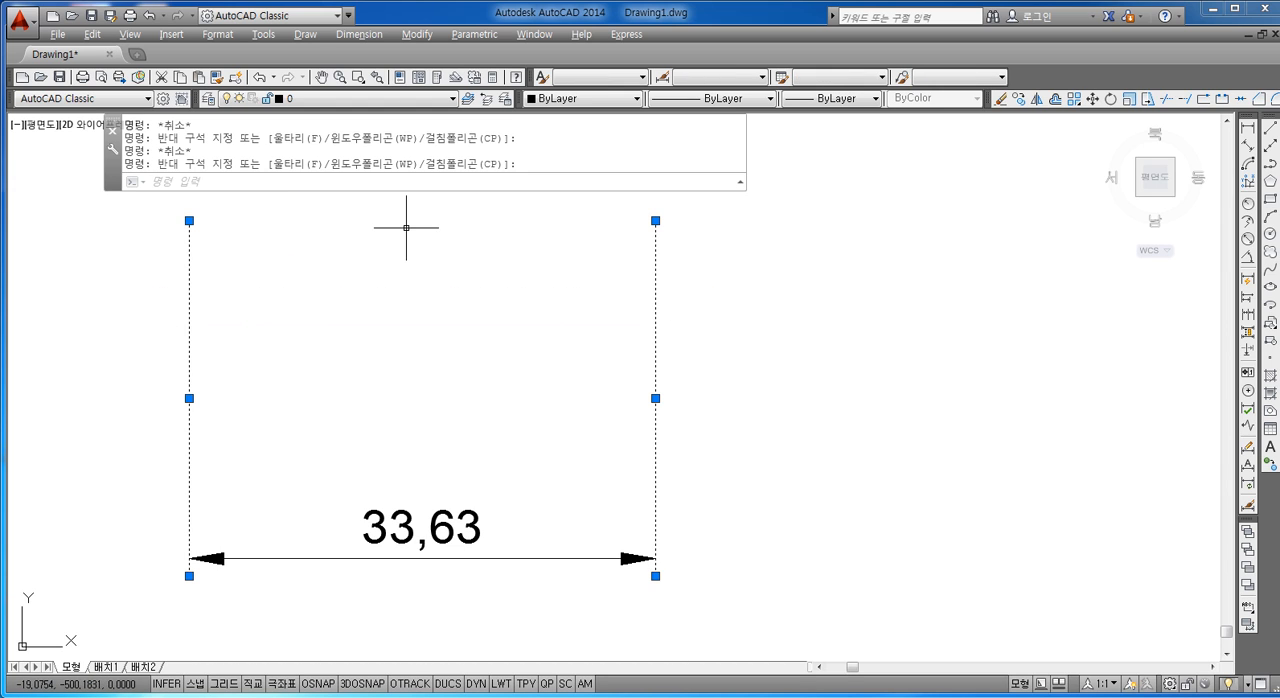
key("Escape")
key("Escape")
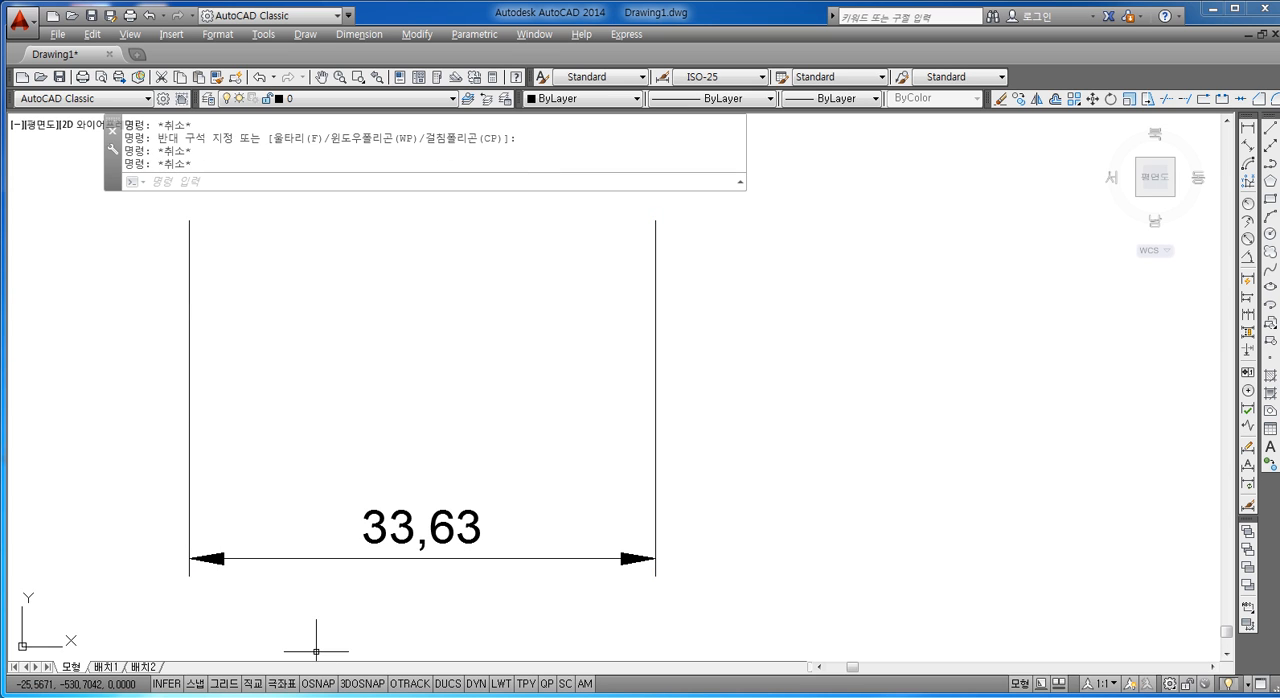
Step: Switch to Notepad, move its window beside the dimension, and add the line "치수보조선" below "입력하세요"
mouse_move(270, 697)
left_click(252, 660)
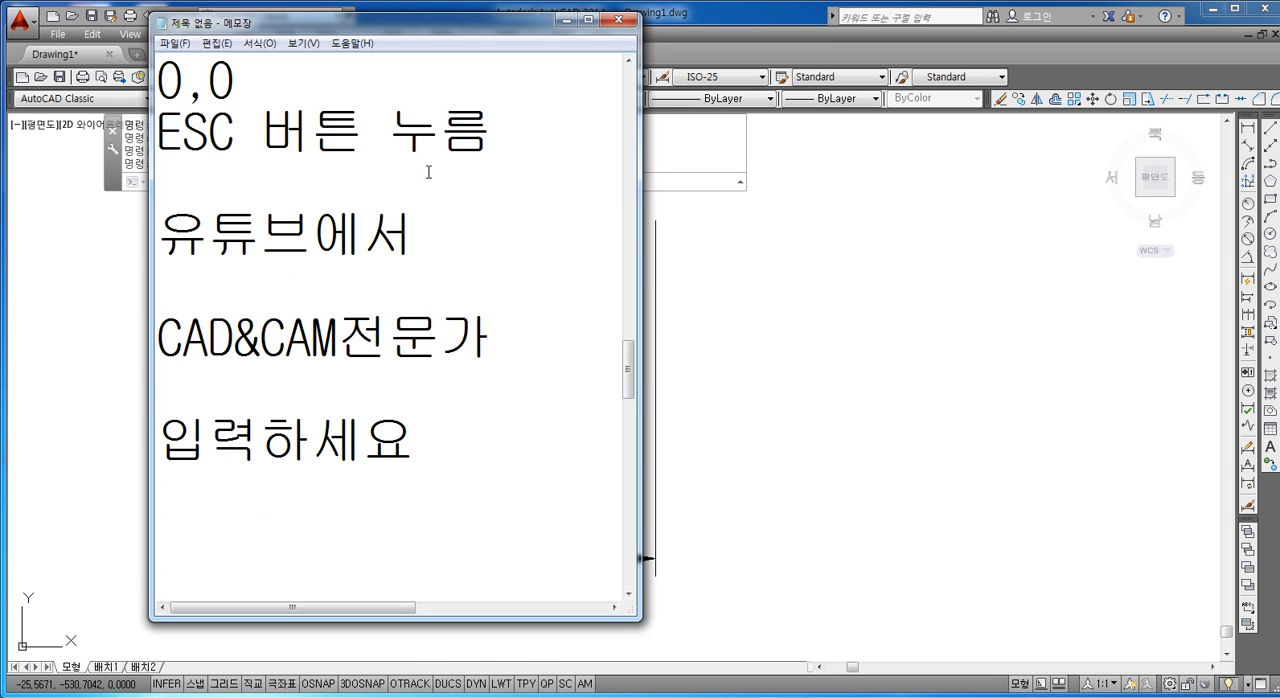
left_click_drag(374, 29, 871, 25)
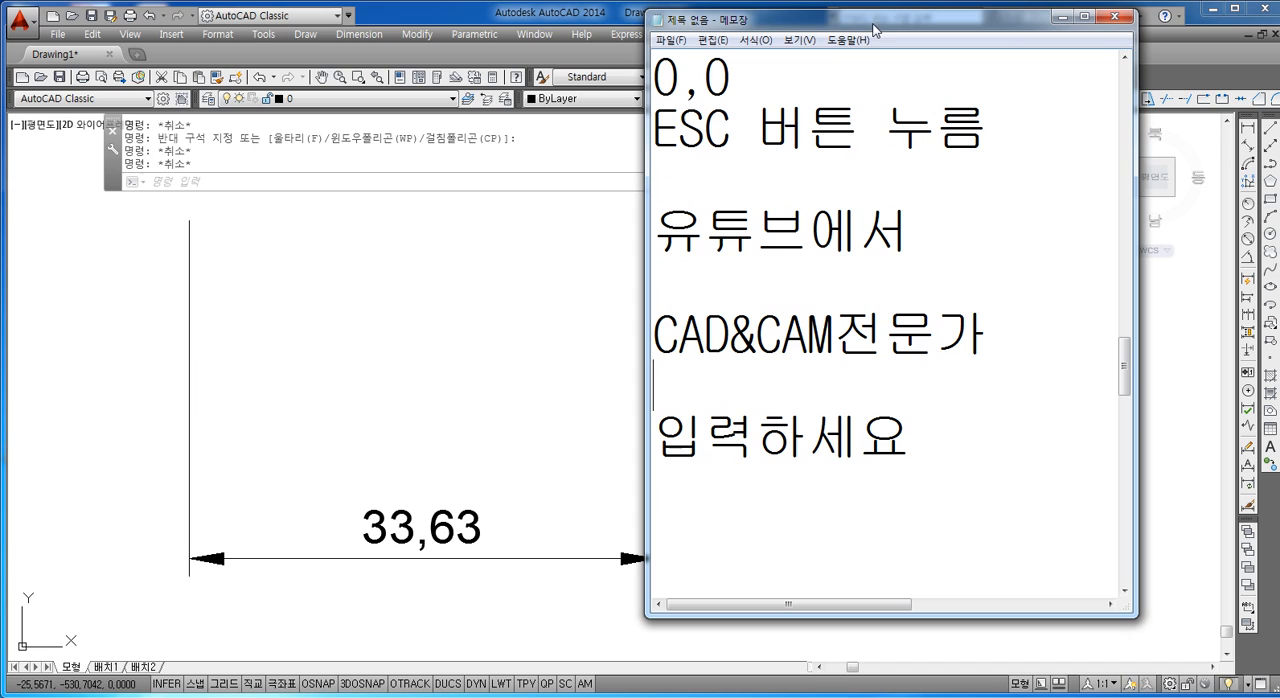
left_click(962, 457)
key("Return")
type("치수")
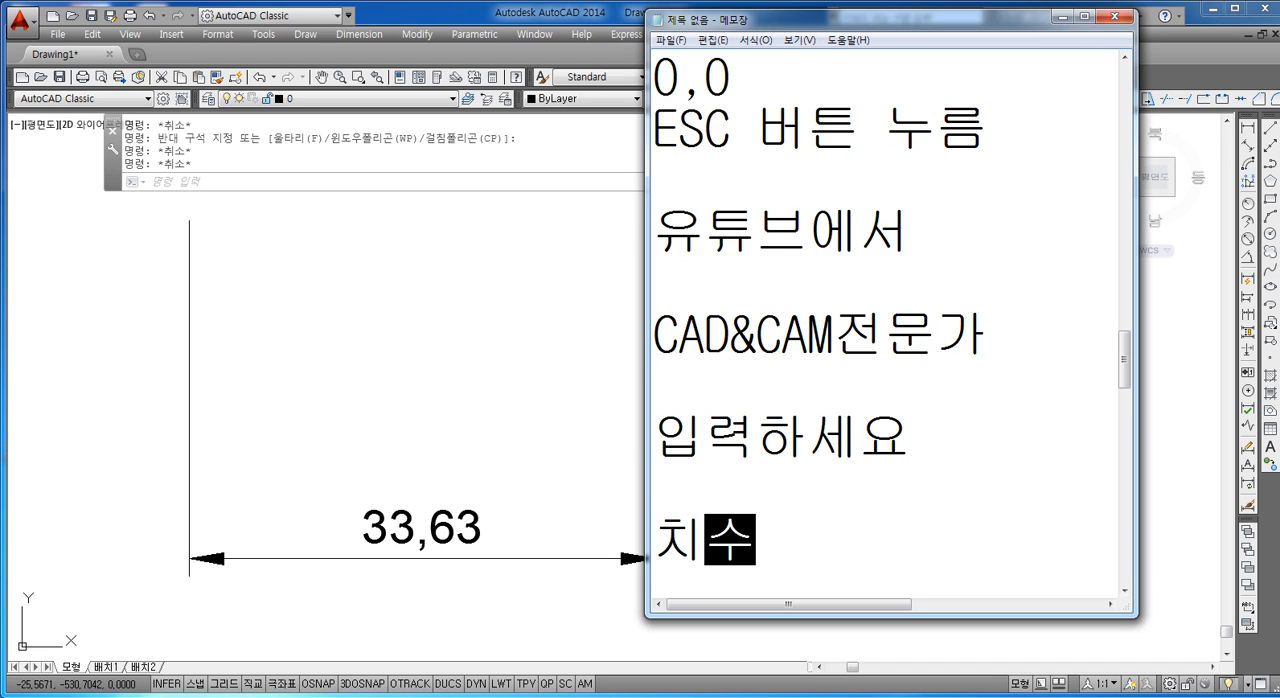
type("보조선")
key("Return")
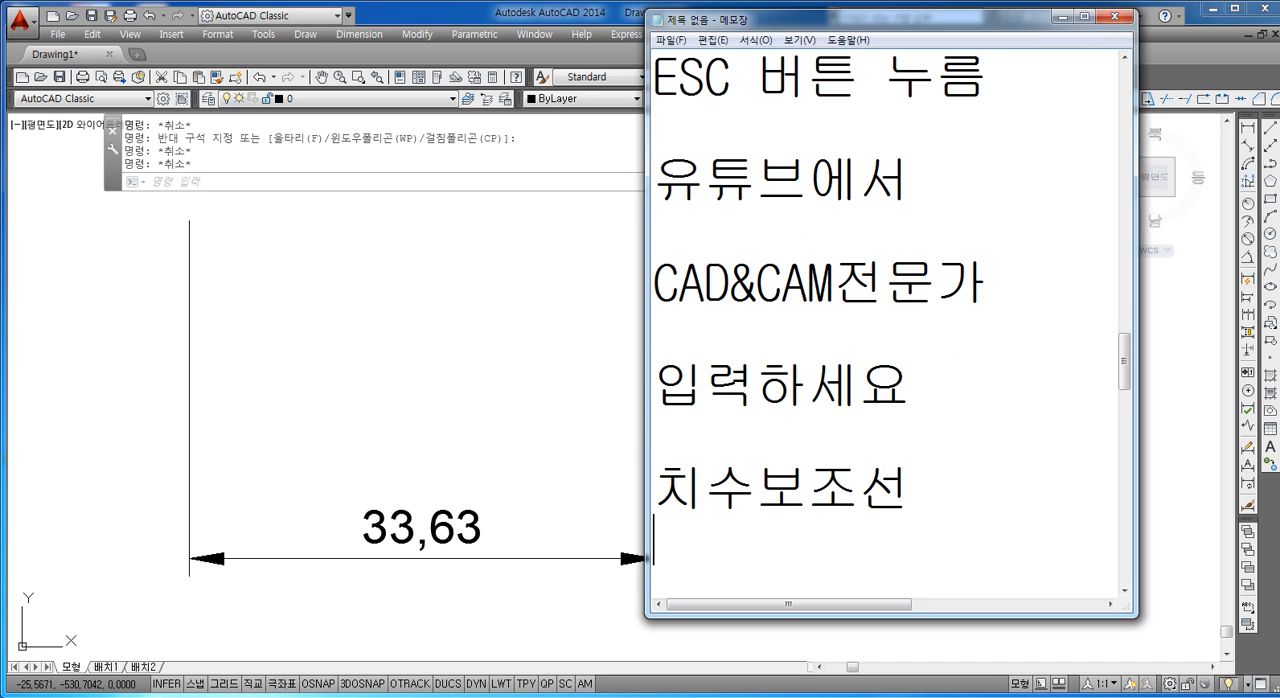
Step: Switch back to AutoCAD and select the exploded dimension's line and arrowheads to point them out
left_click(491, 434)
left_click(562, 531)
left_click(553, 578)
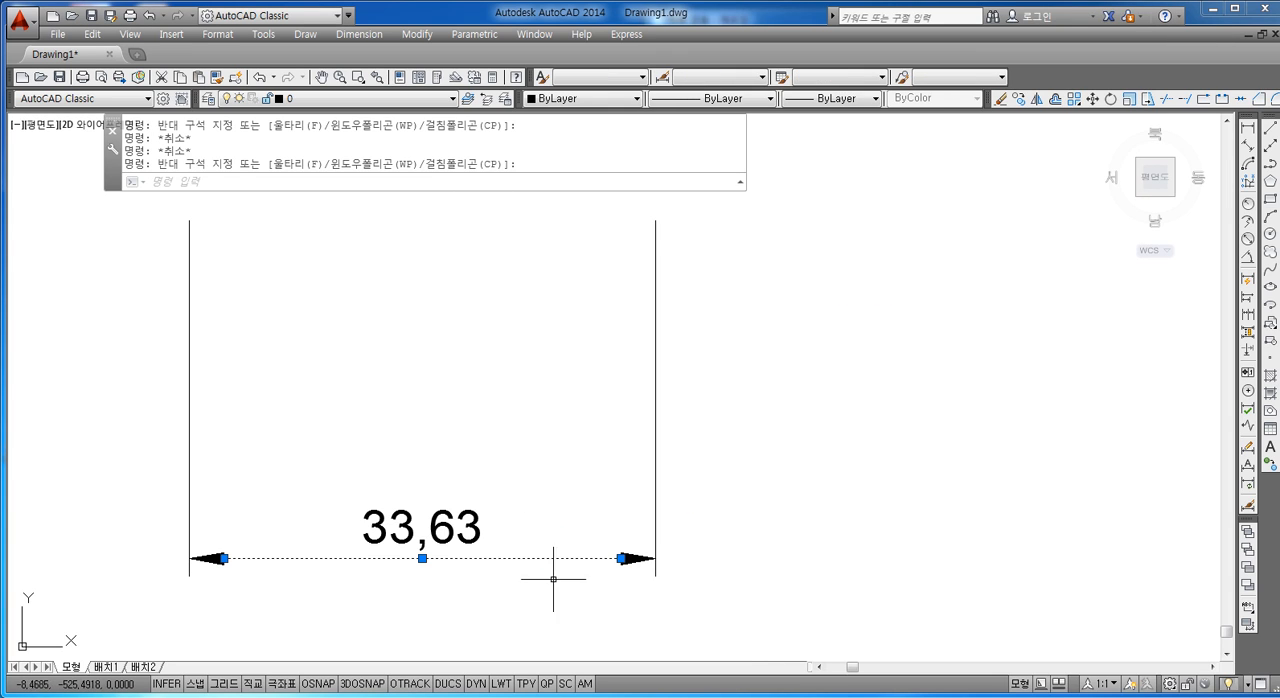
left_click(634, 537)
left_click(605, 587)
left_click(267, 532)
left_click(238, 568)
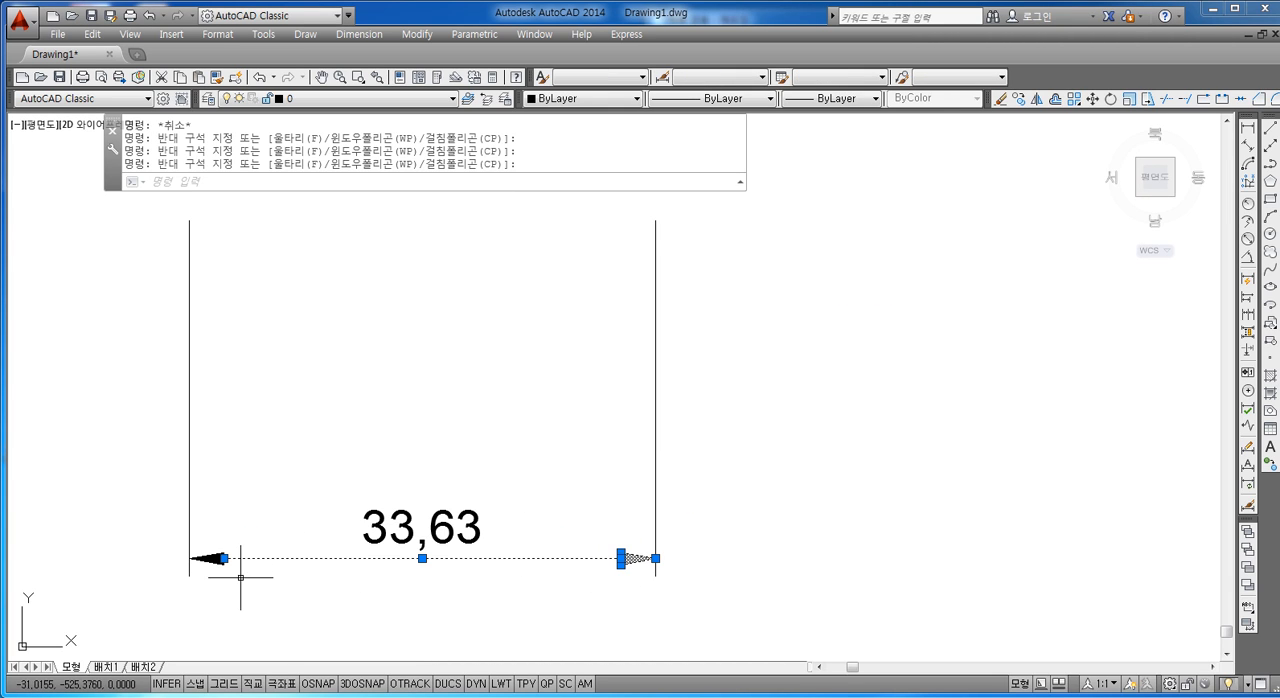
Step: Switch to Notepad and add the lines "치수선" and "치수값" below "치수보조선"
left_click(263, 697)
left_click(204, 680)
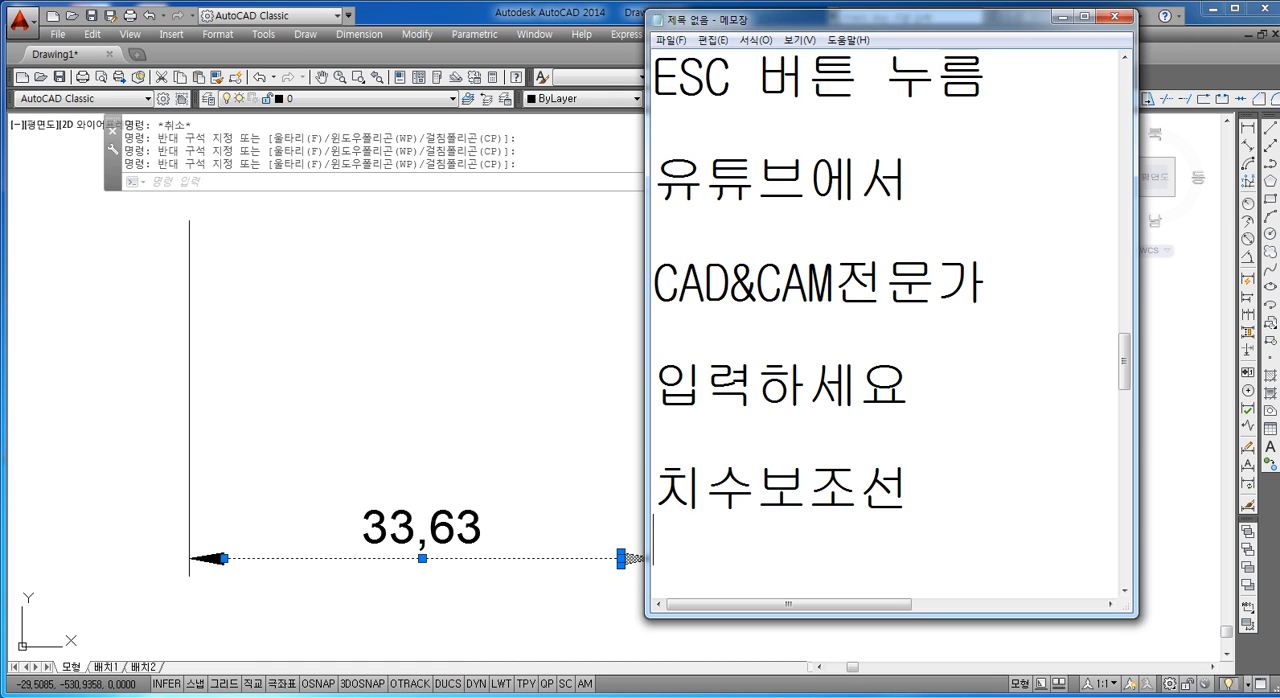
left_click(931, 470)
key("Return")
type("치수선")
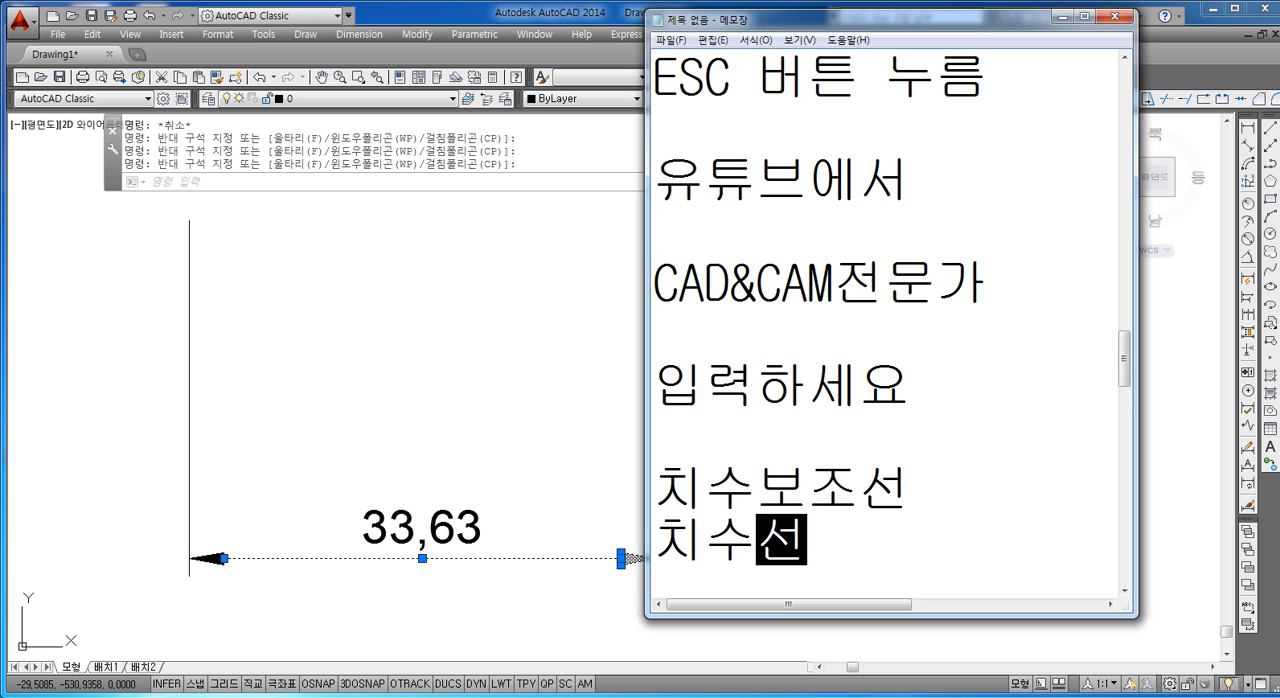
key("Return")
type("치수값")
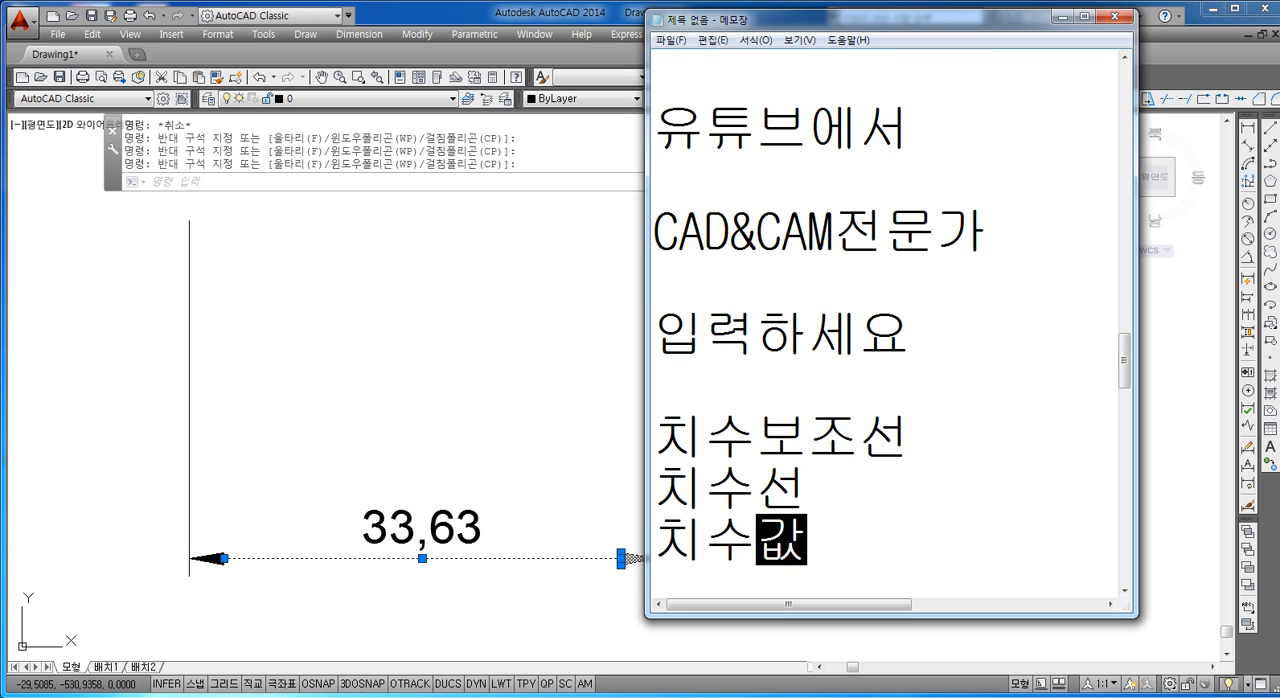
key("Return")
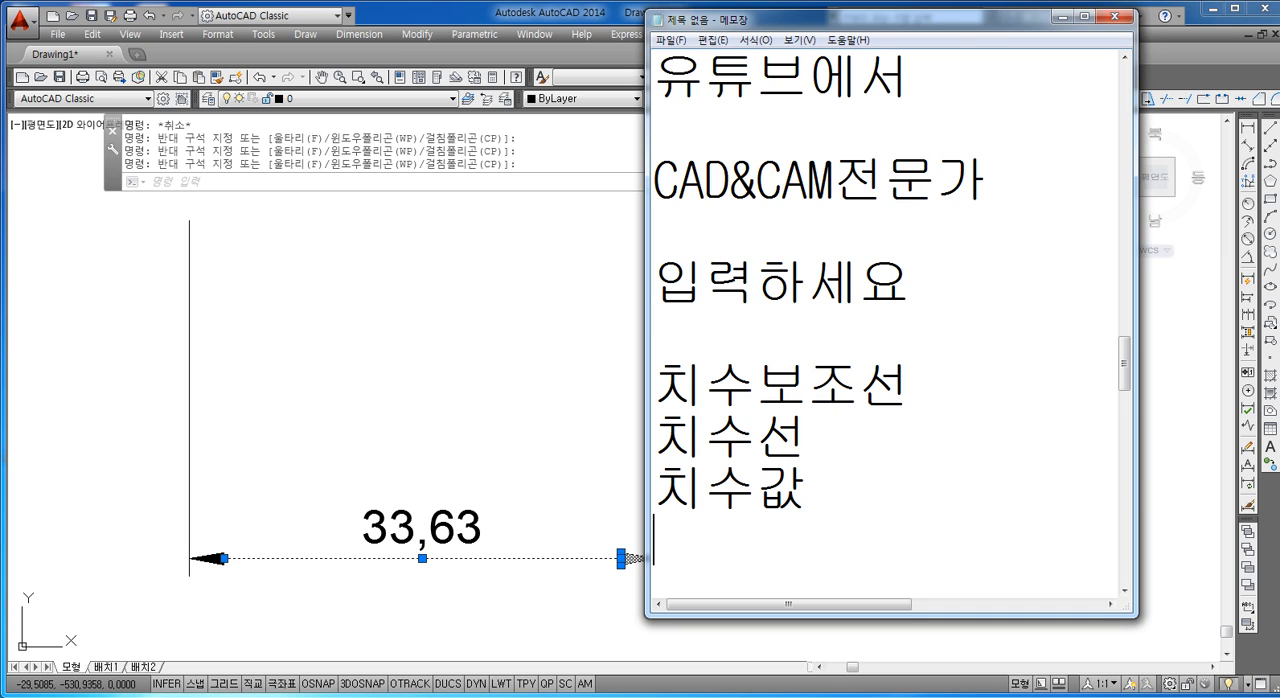
Step: Highlight the three dimension terms in Notepad for review, and return to AutoCAD to clear the object selection
left_click_drag(812, 497, 676, 380)
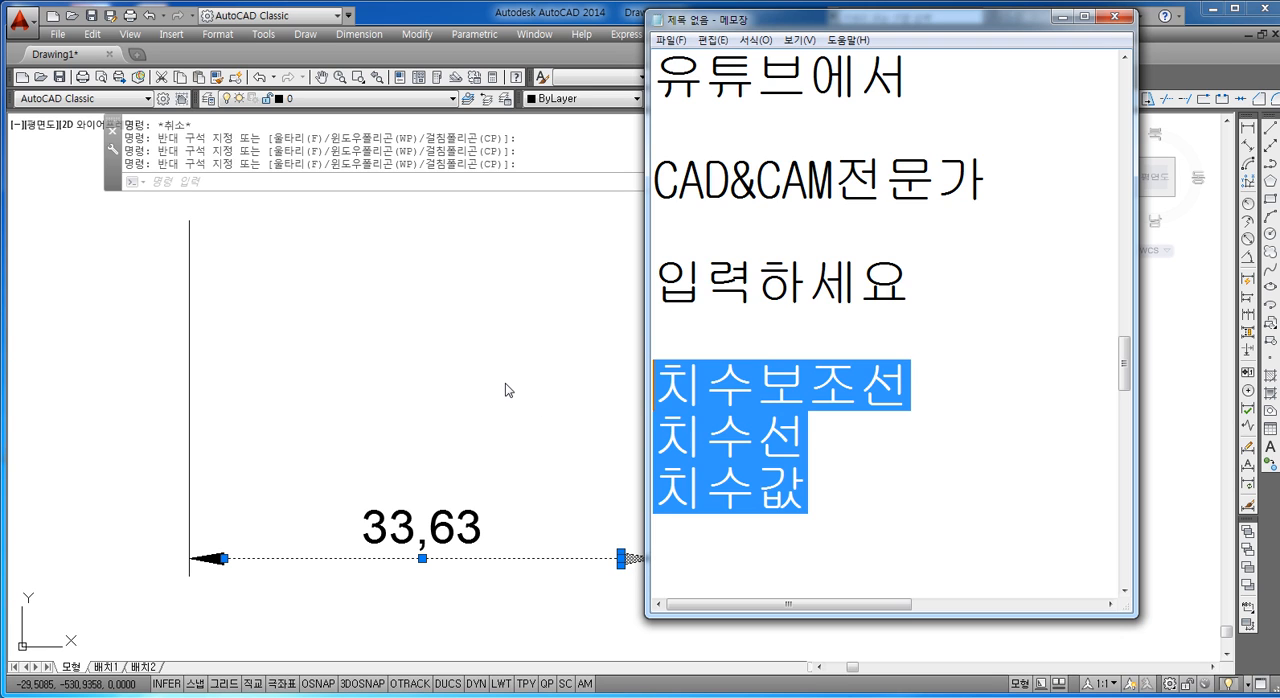
left_click(885, 403)
left_click(389, 377)
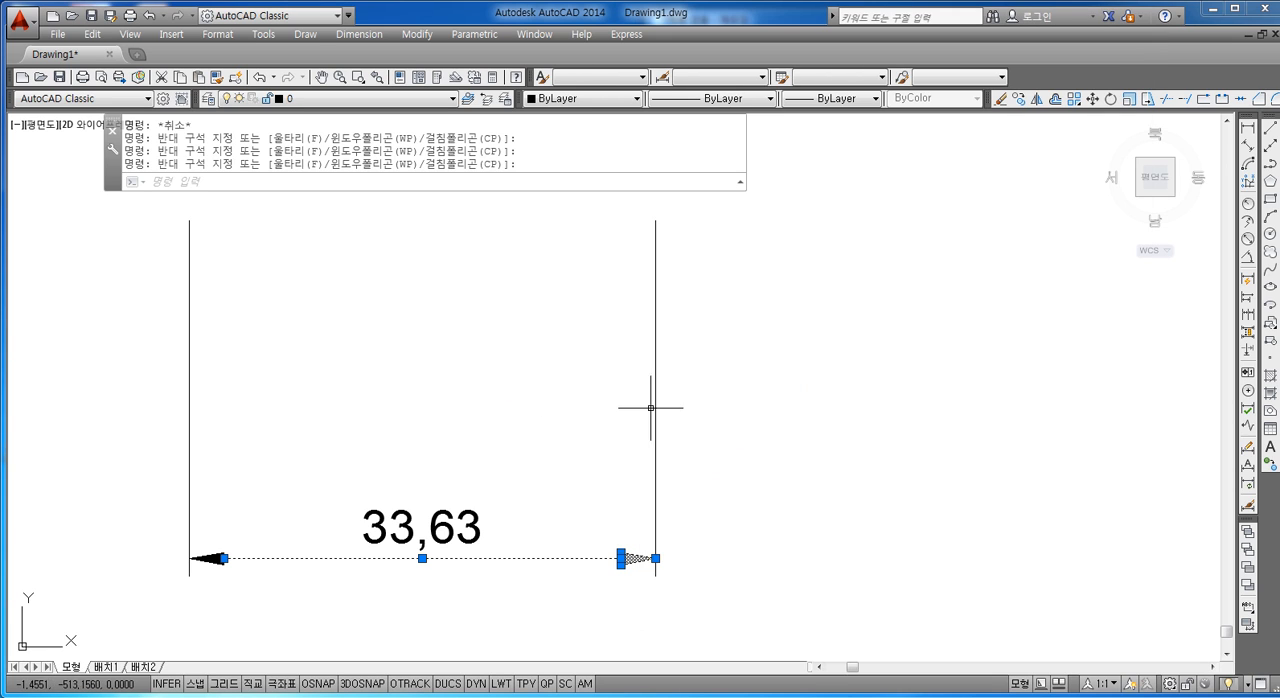
key("Escape")
key("Escape")
Step: Select all parts of the exploded dimension below the rectangle and delete them
scroll(671, 433, "down", 2)
middle_click_drag(728, 391, 580, 391)
scroll(580, 391, "down", 4)
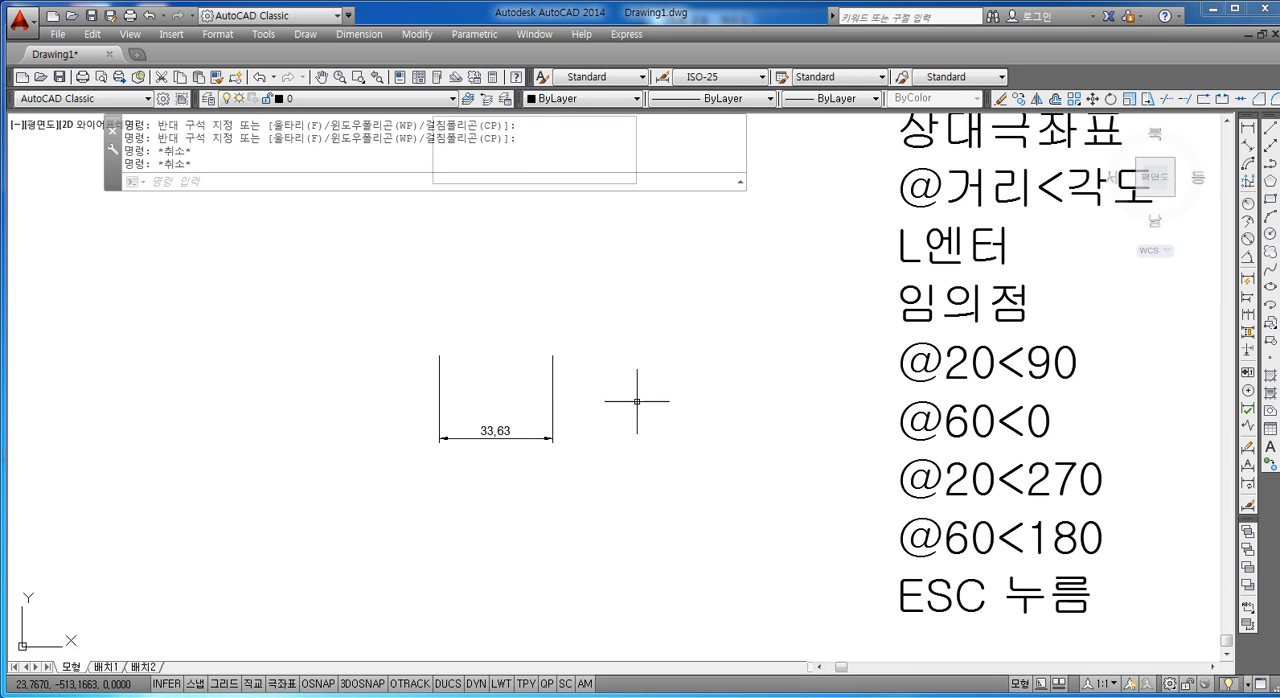
left_click(605, 343)
left_click(335, 487)
key("Escape")
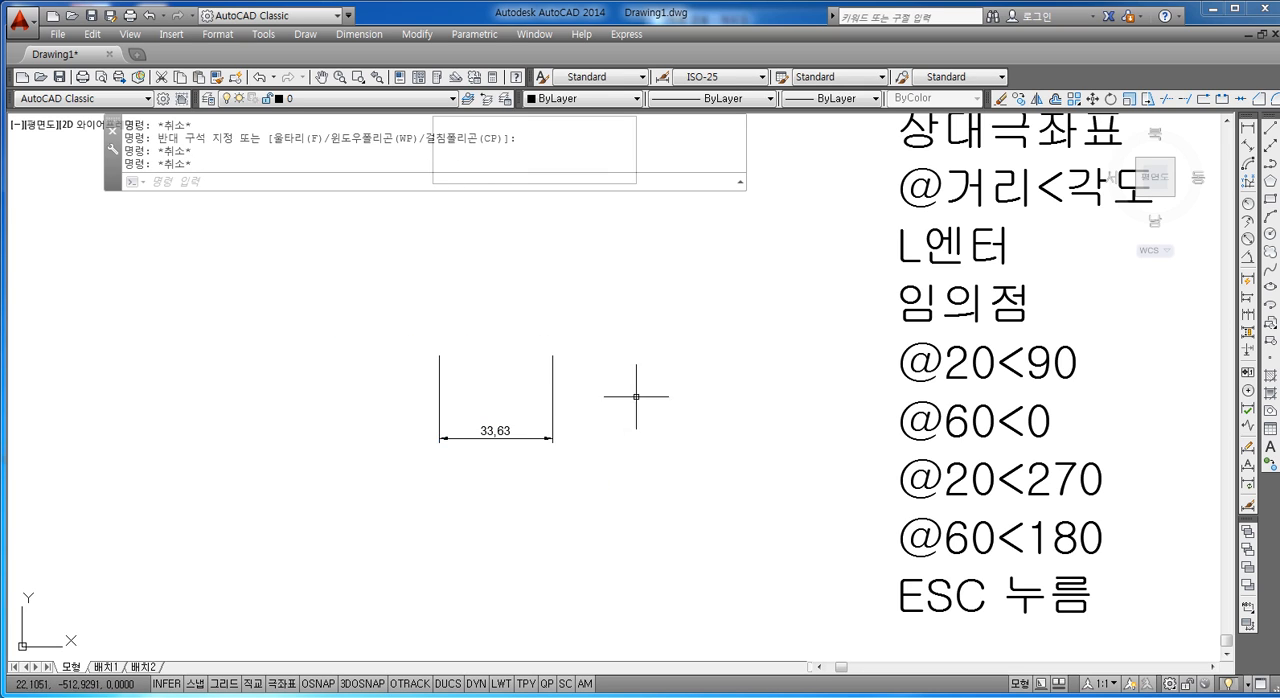
left_click(672, 344)
left_click(407, 506)
key("Delete")
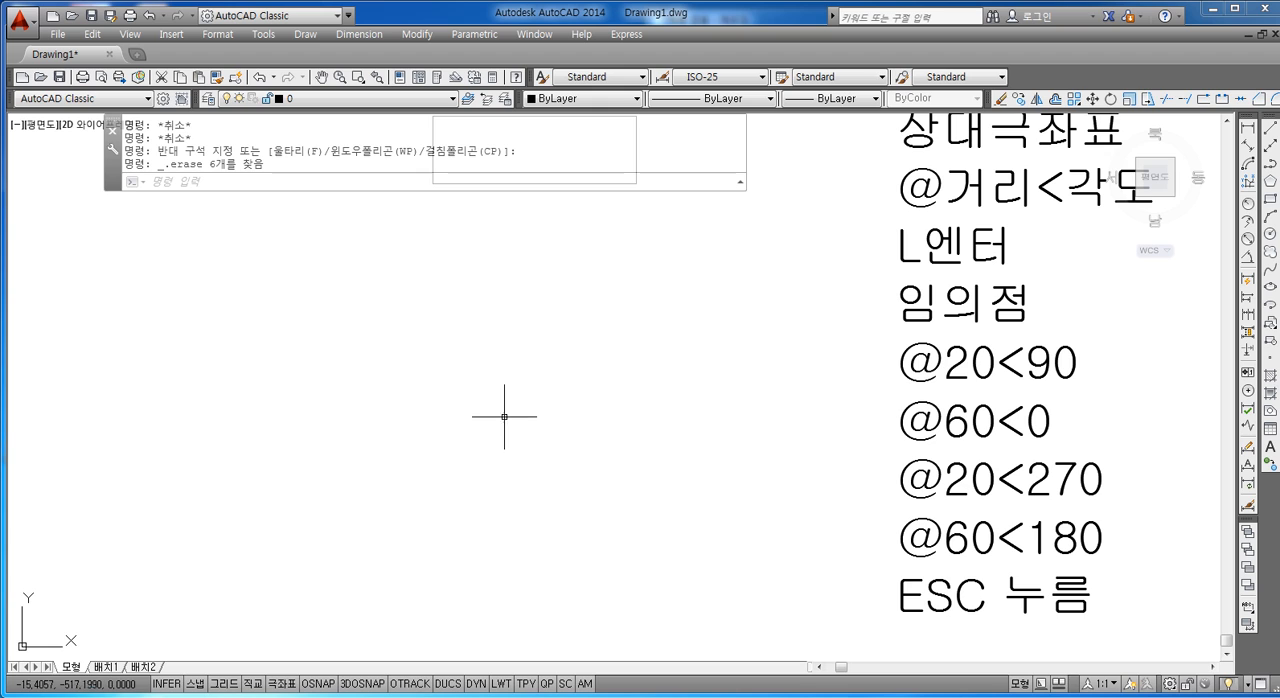
Step: Open the relative polar notes for editing and add the line "큰점" below "ESC 누름"
double_click(955, 500)
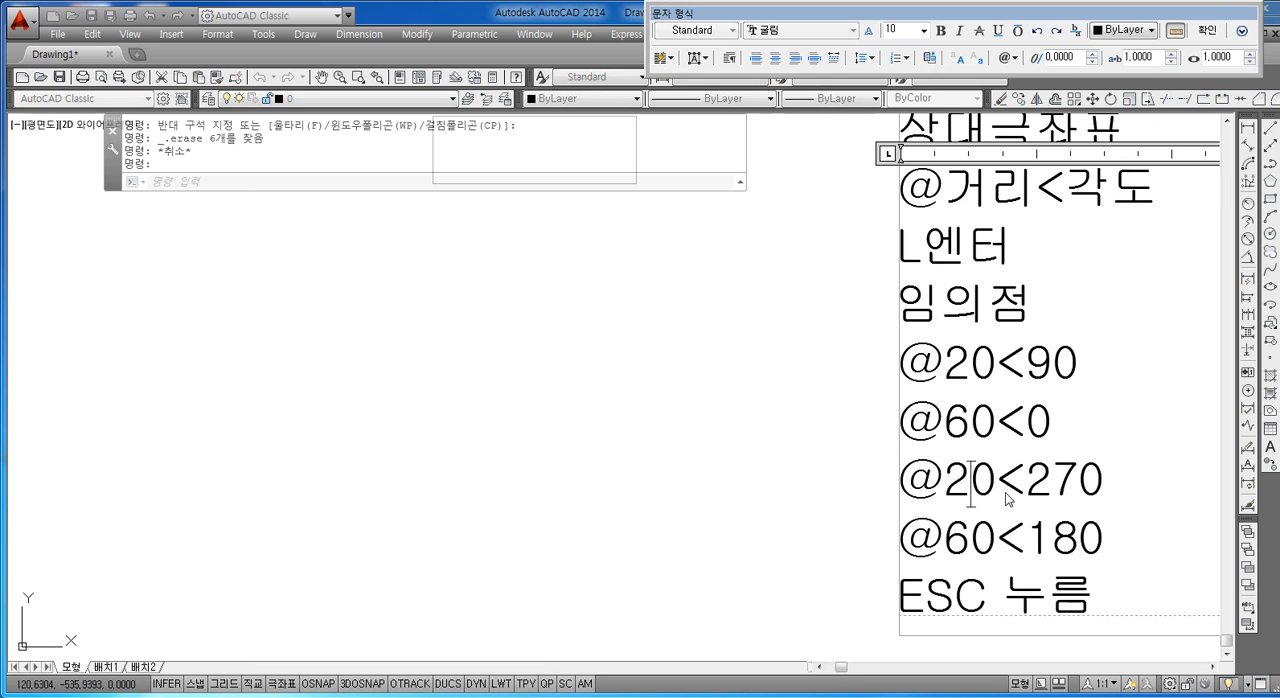
left_click(1054, 542)
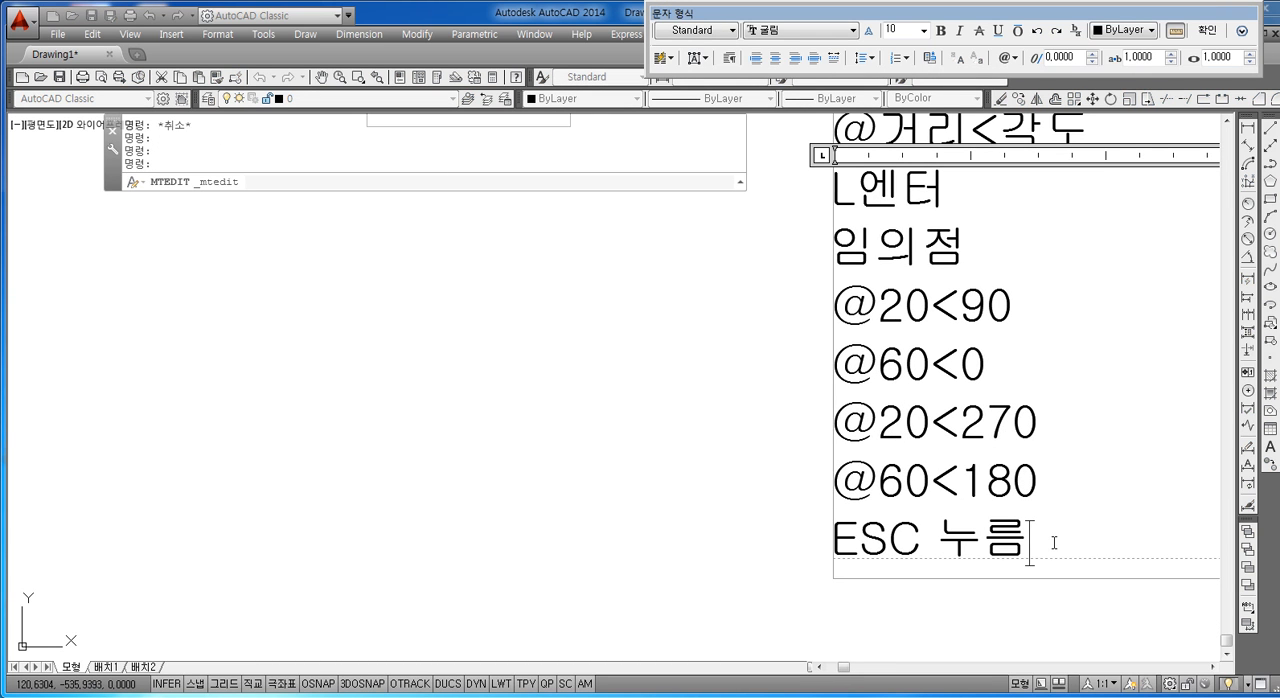
key("Return")
type("ZM")
key("BackSpace")
key("BackSpace")
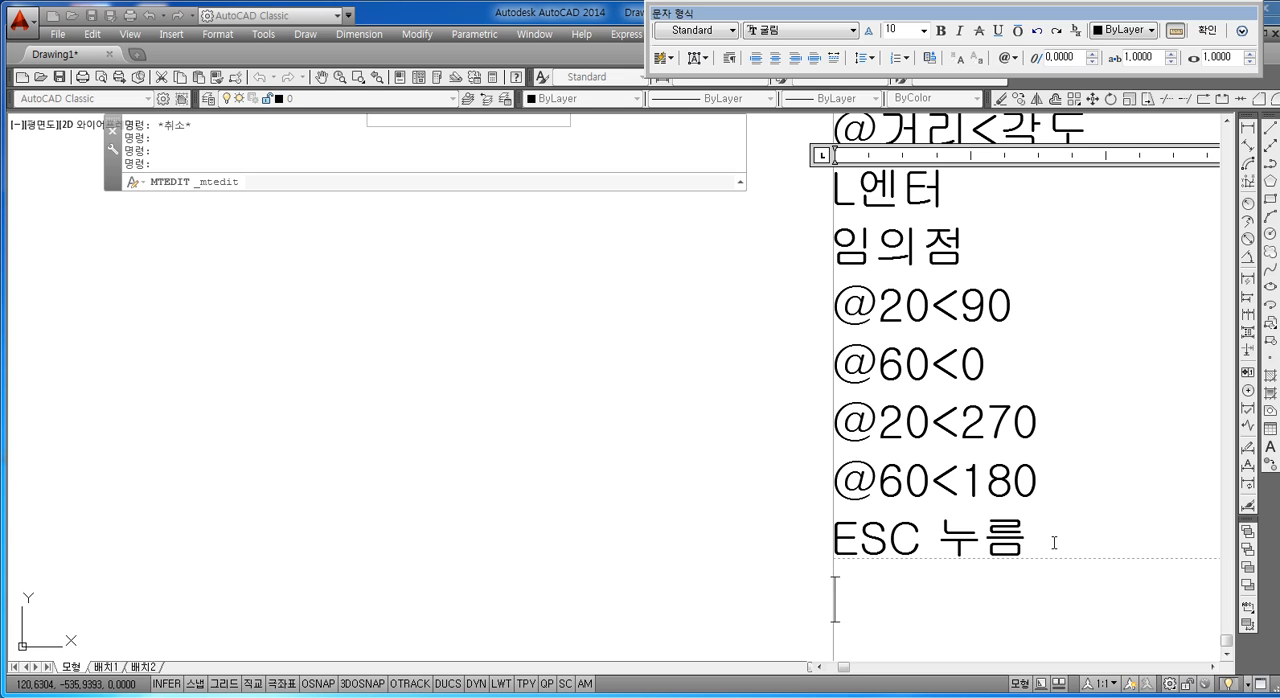
type("큰점")
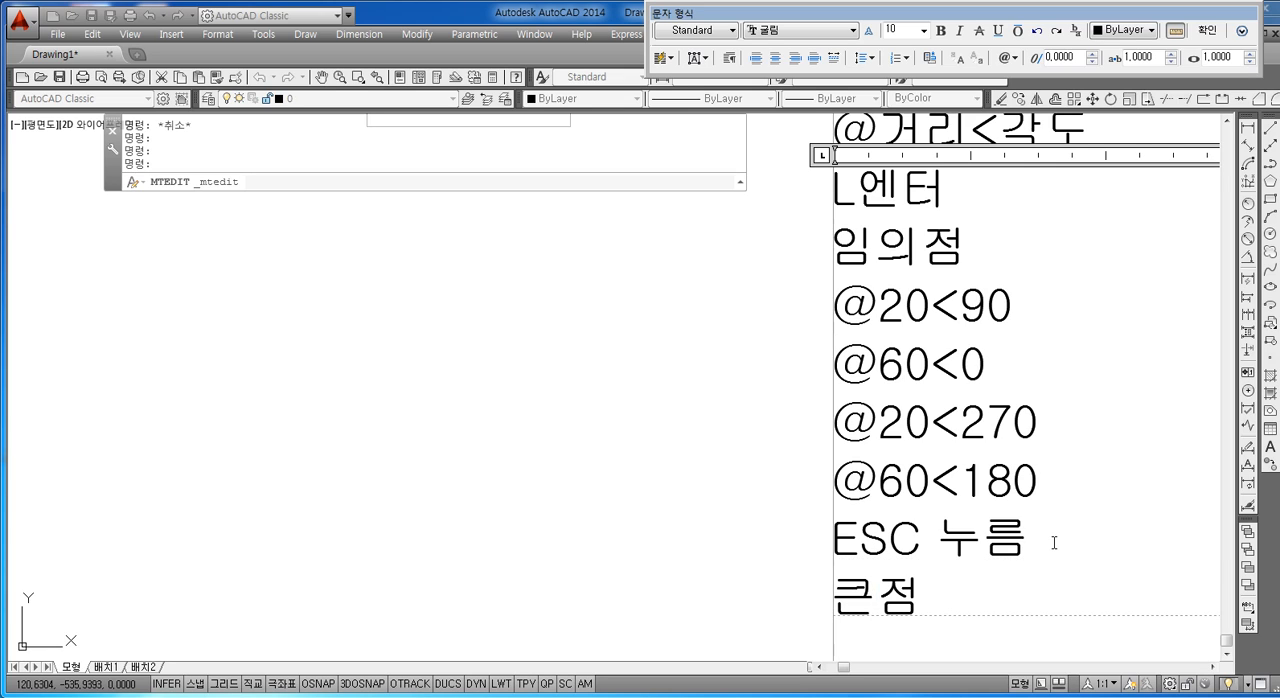
Step: Add the line "시계방향" directly below "큰점" in the notes
key("Return")
key("Return")
key("Return")
key("Up")
key("Up")
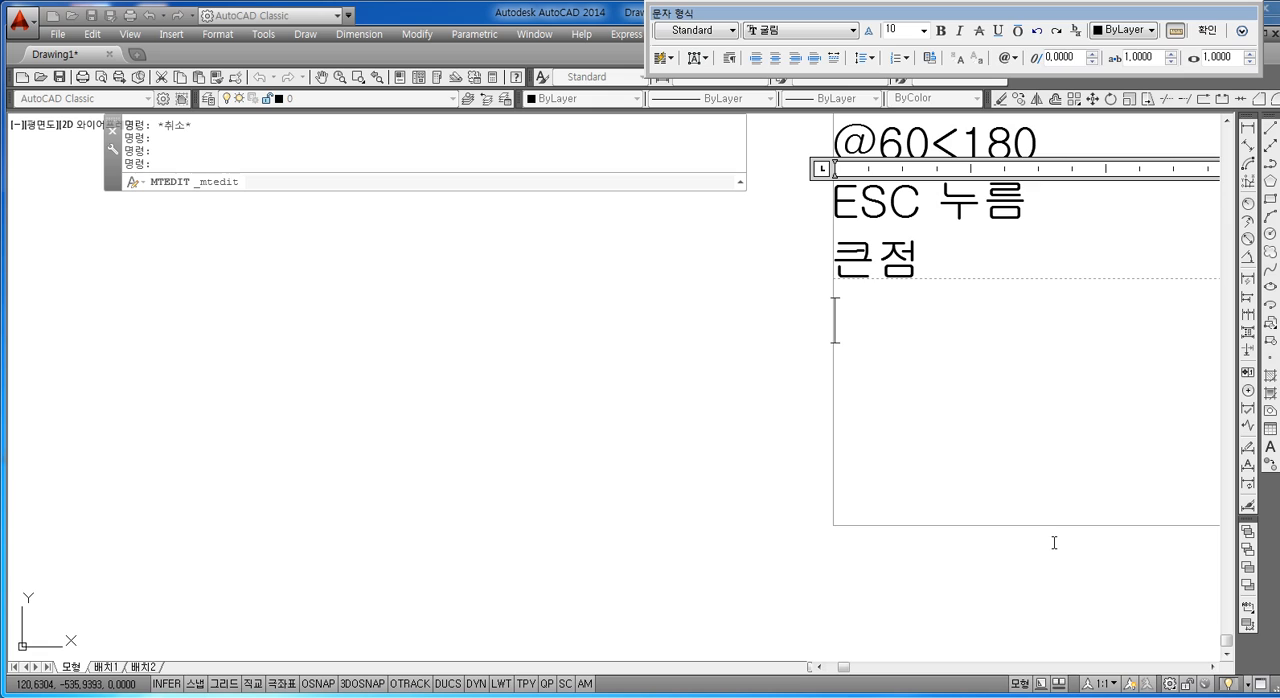
type("시")
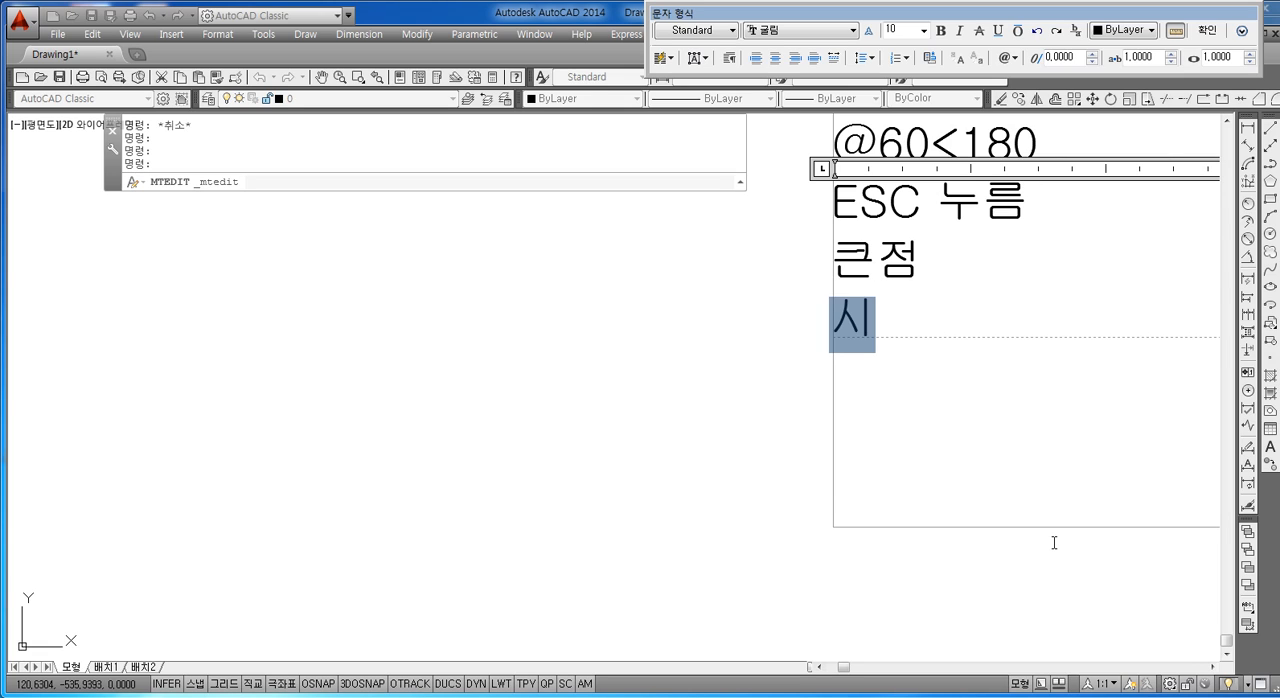
type("계방향")
key("Return")
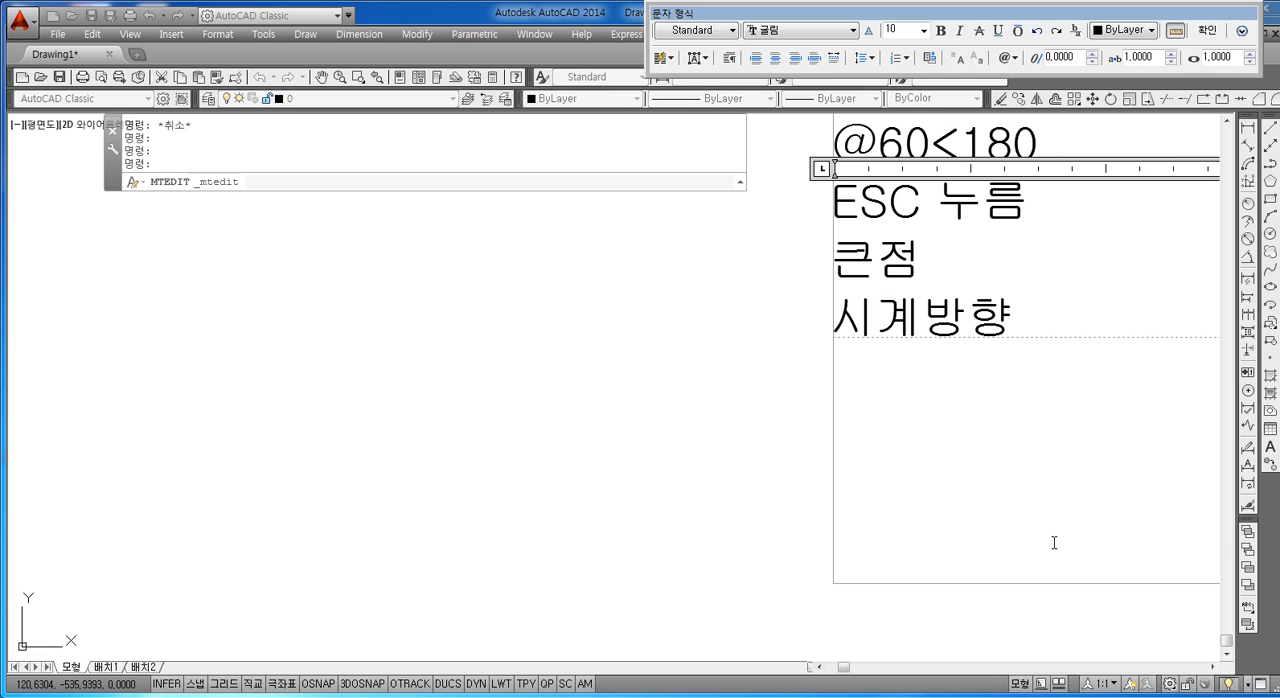
Step: Add the lines "점의갯수" and "상대극좌표" below "시계방향" in the notes
type("점의")
type("갯수")
key("Return")
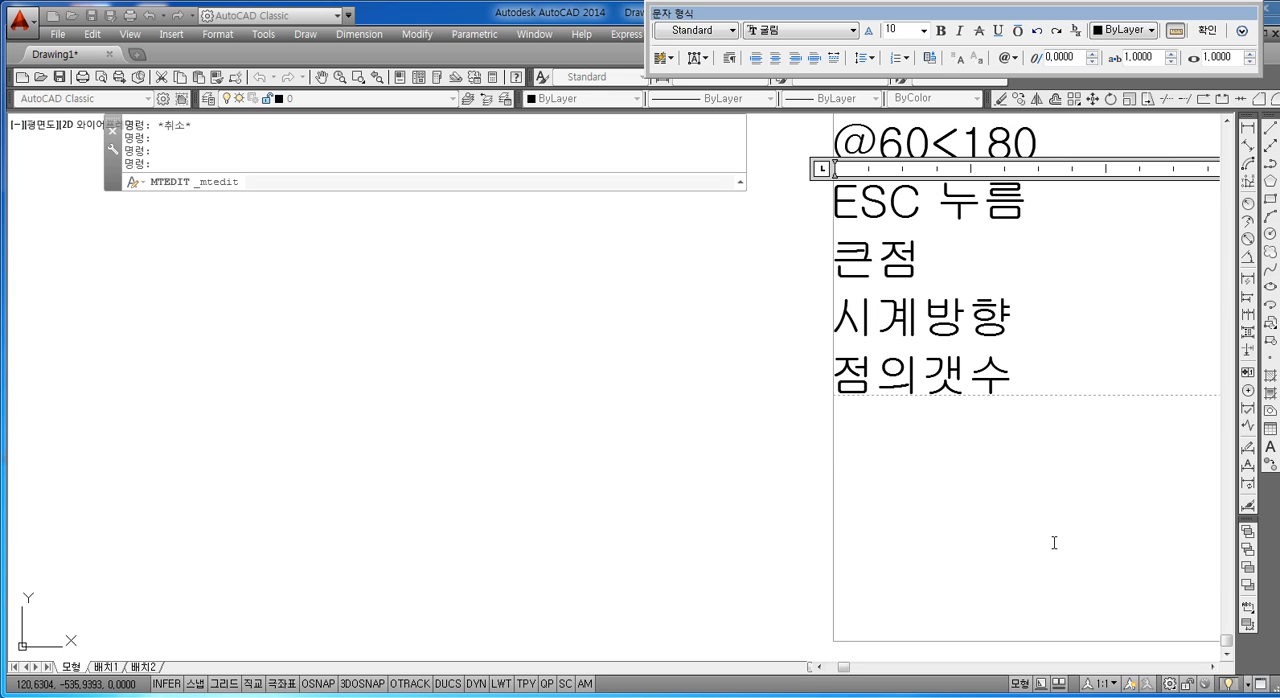
type("상")
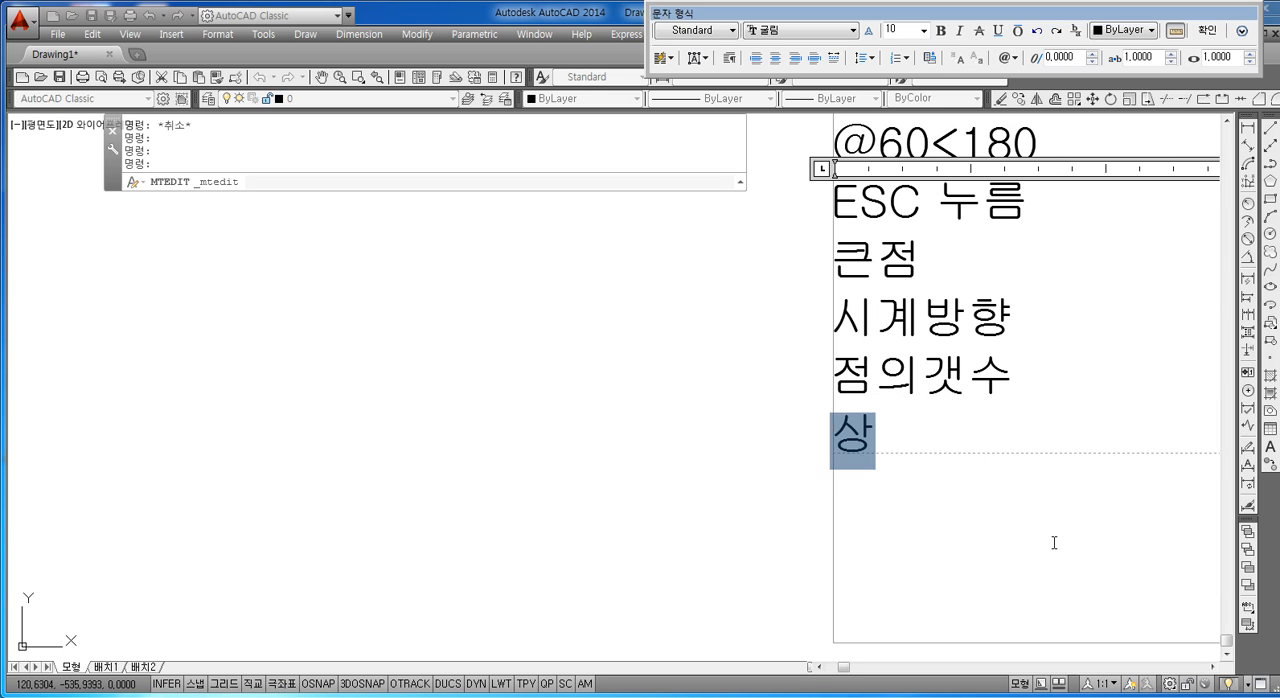
type("대극좌표")
key("Return")
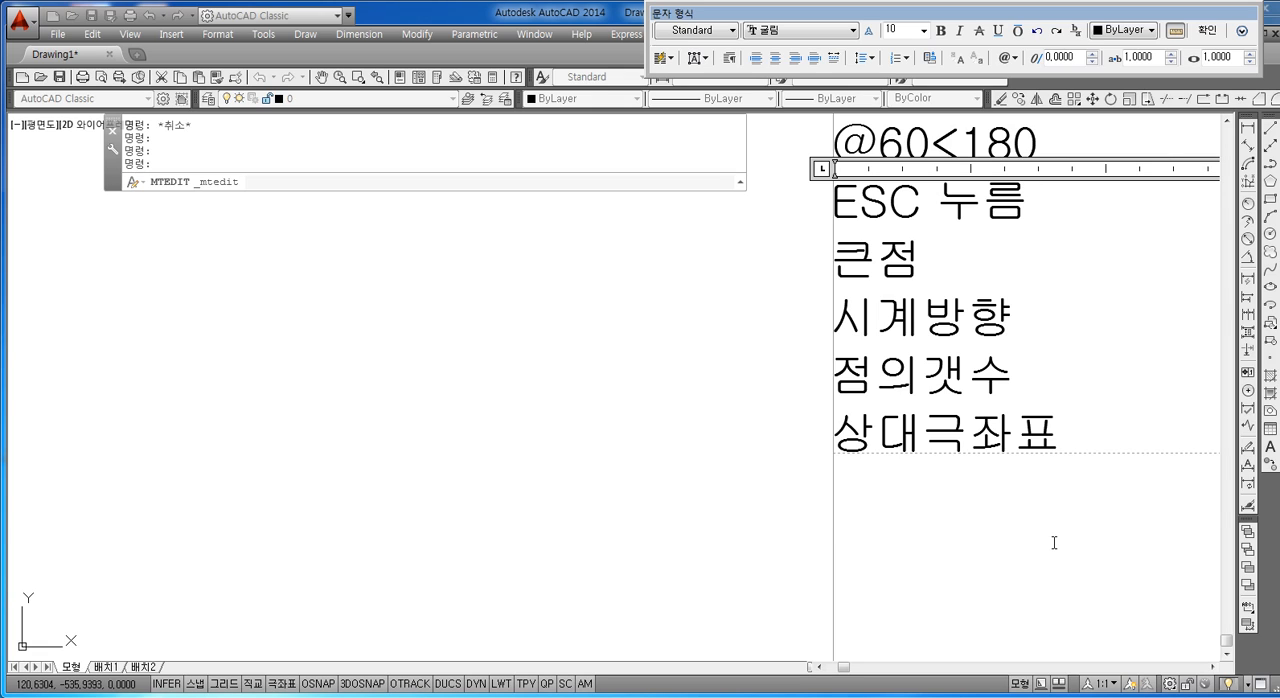
Step: Add the lines "좌표값", "명령어입력후" and "그리기 진행" below "상대극좌표" in the notes
type("좌표값")
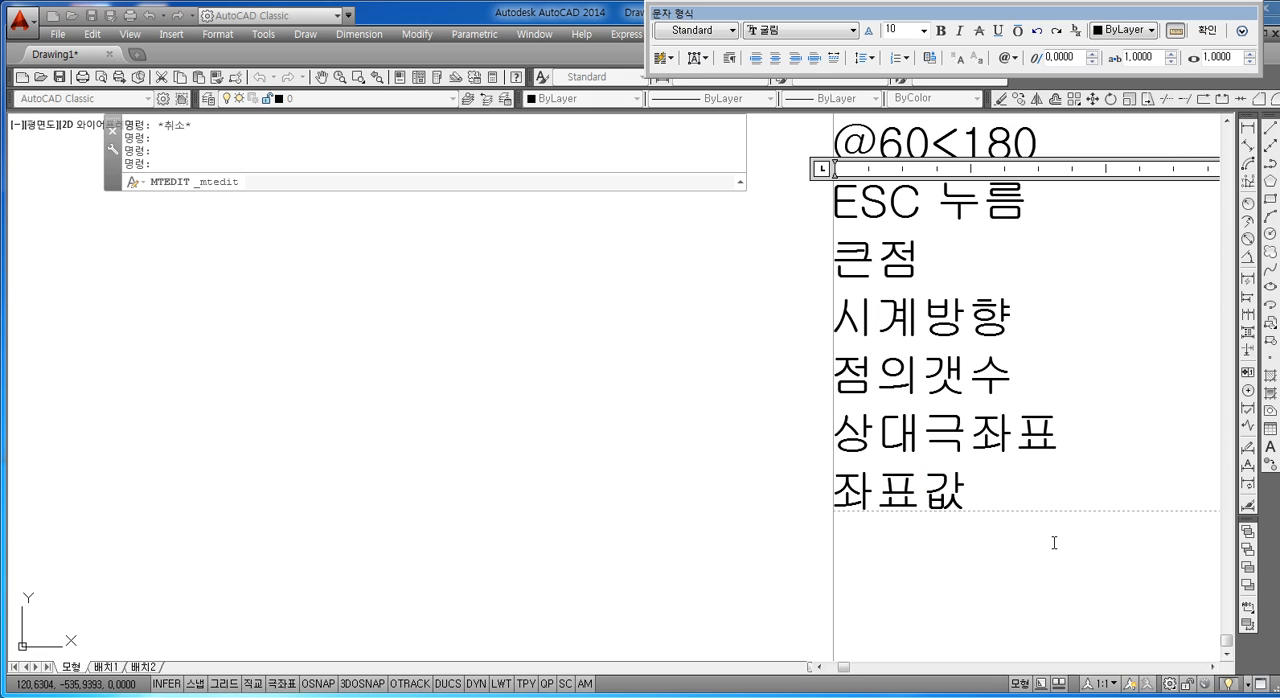
key("Return")
type("명령어입력")
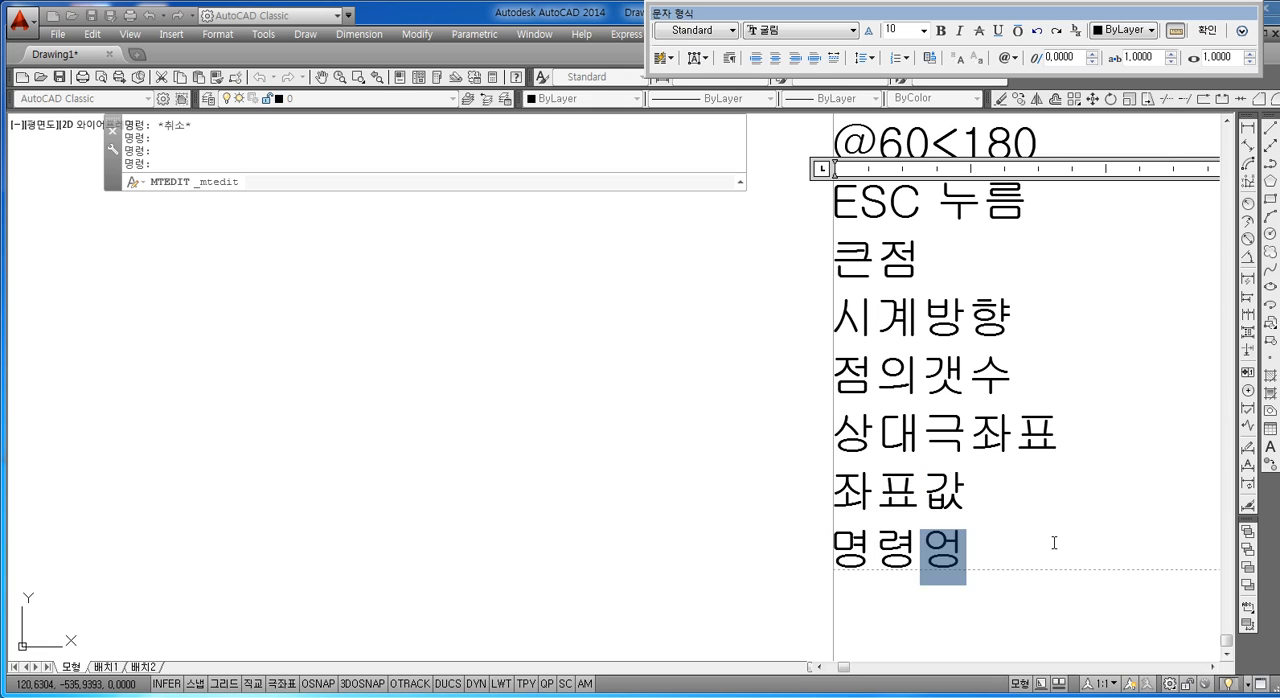
type("후")
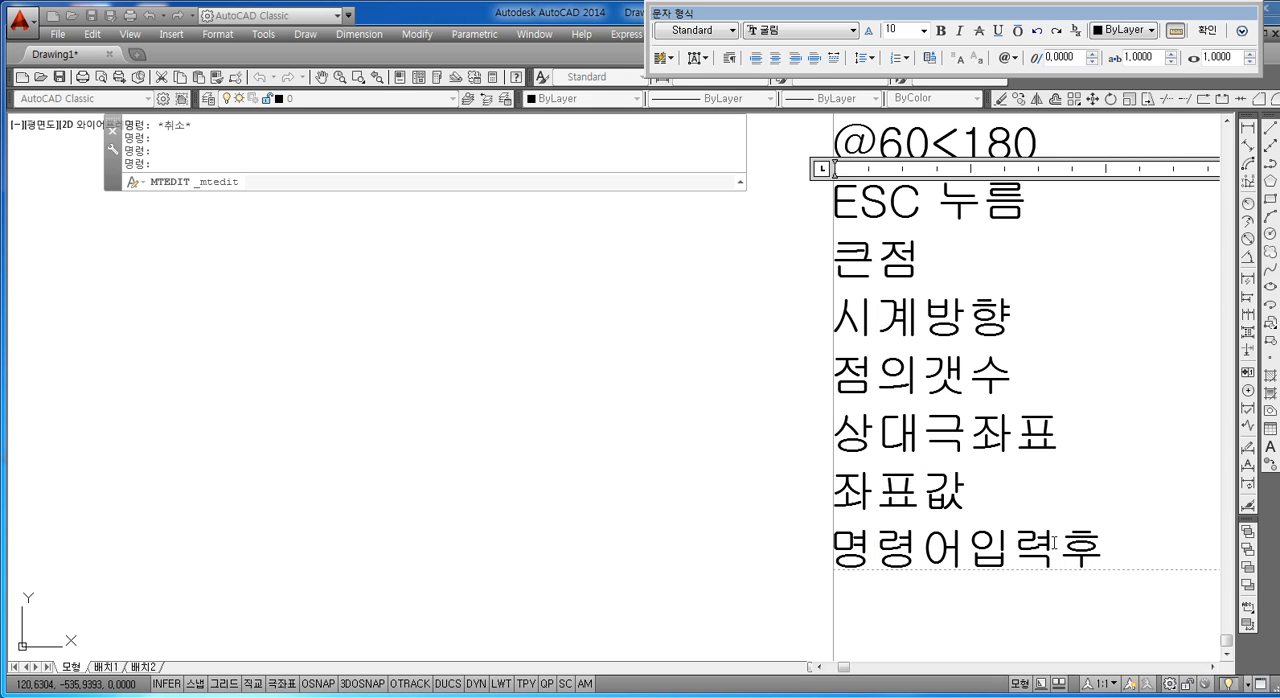
key("Return")
type("그리기")
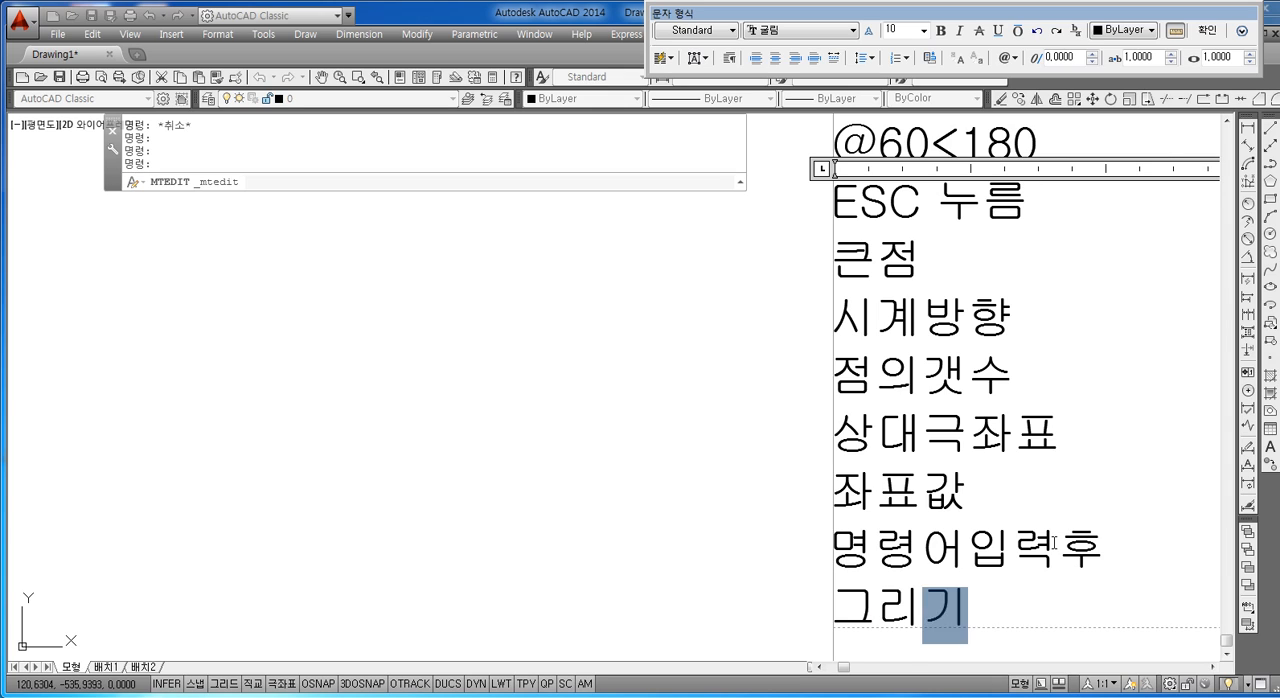
type(" 짆행")
key("Return")
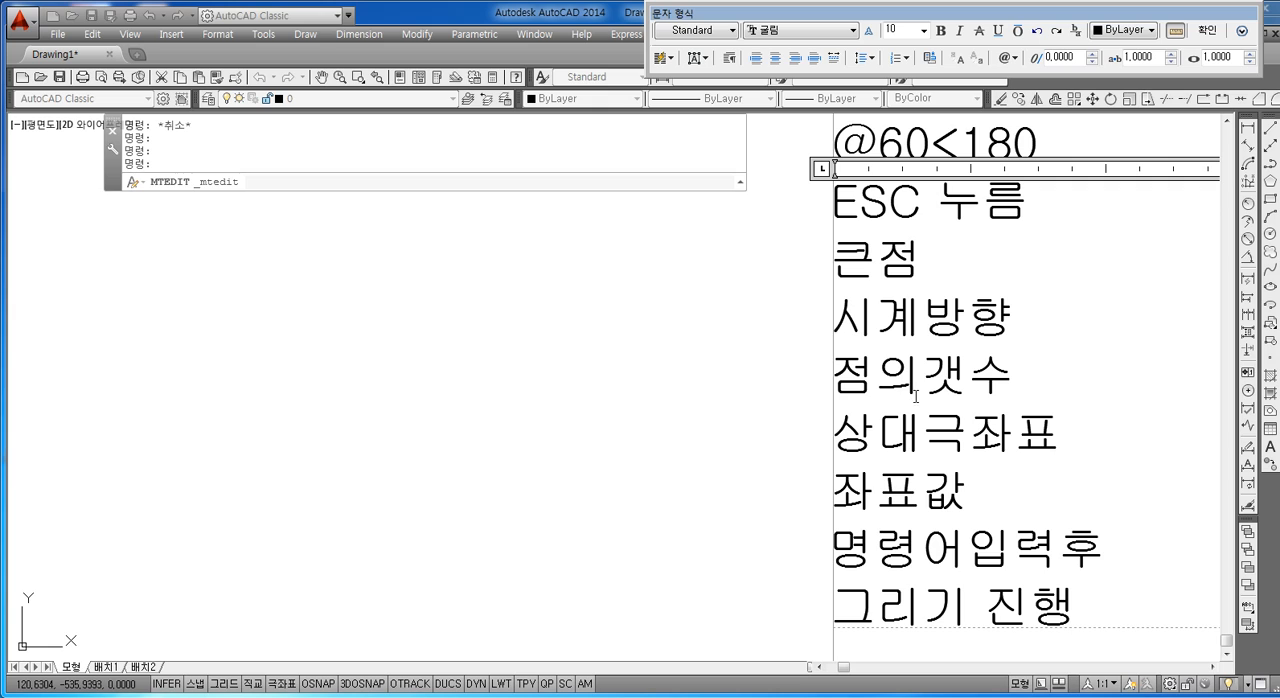
Step: Highlight the note lines from "큰점" to "좌표값" for review, and close the text editor
left_click_drag(876, 262, 1018, 512)
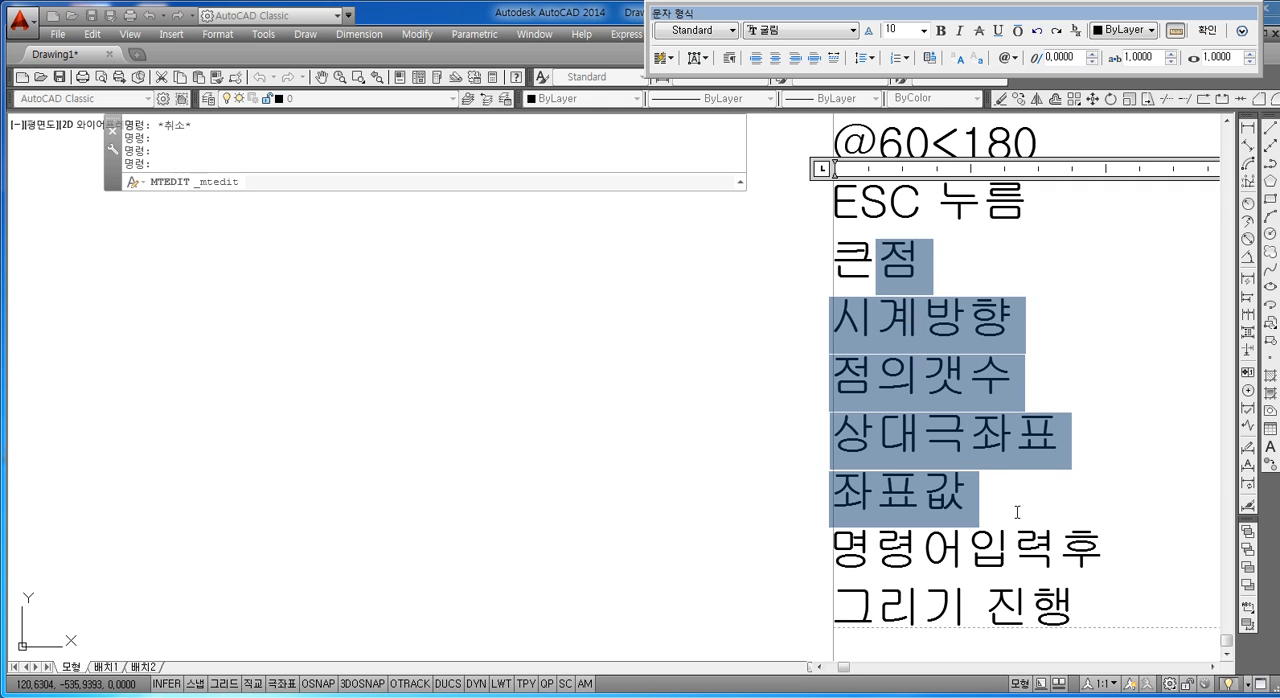
left_click(992, 466)
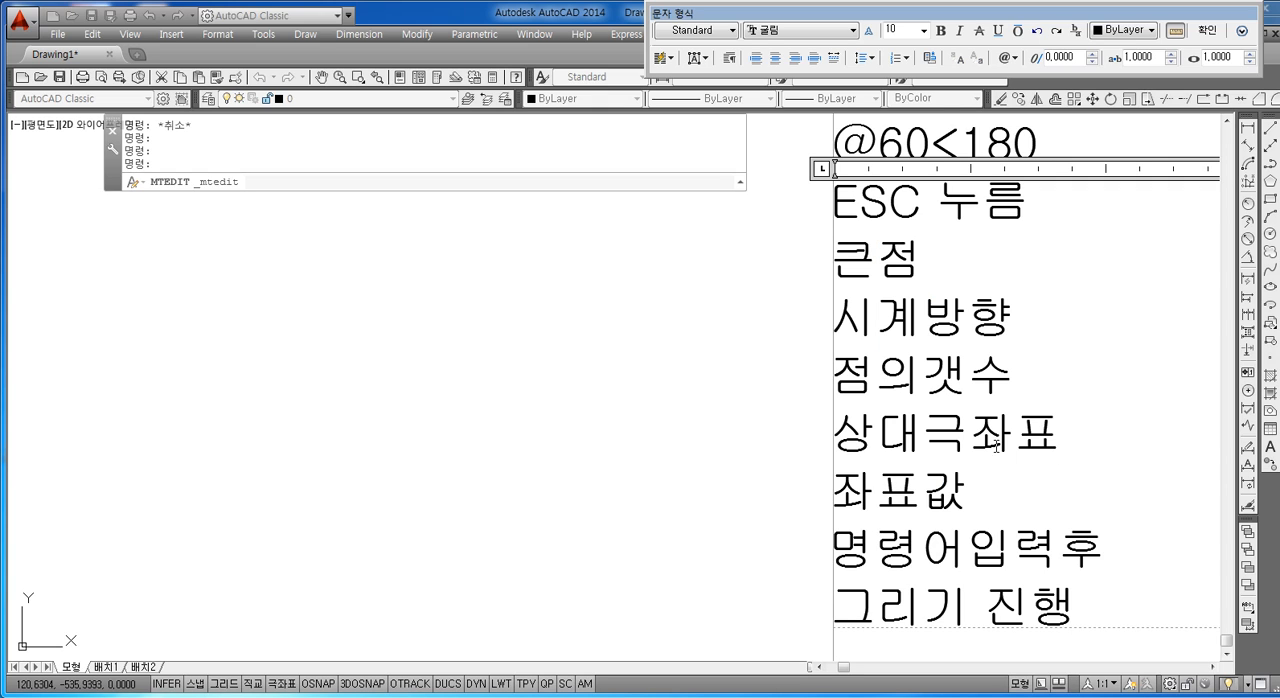
key("Escape")
key("Escape")
key("Escape")
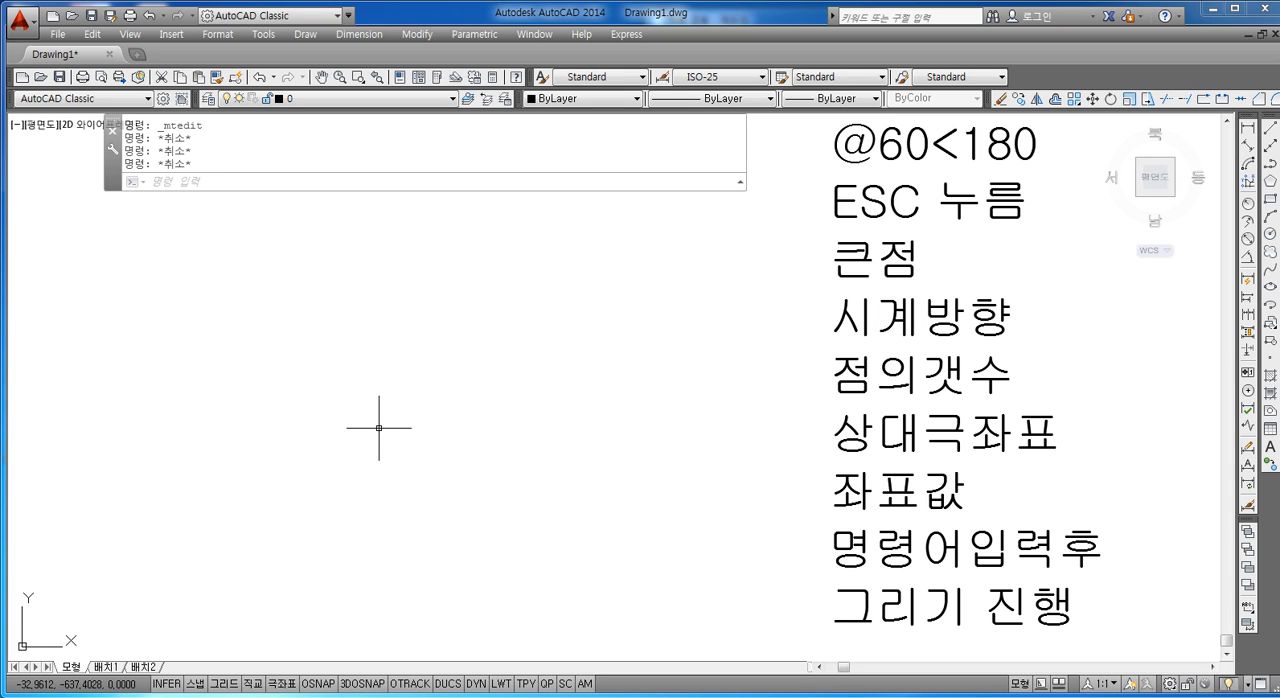
key("Escape")
key("Return")
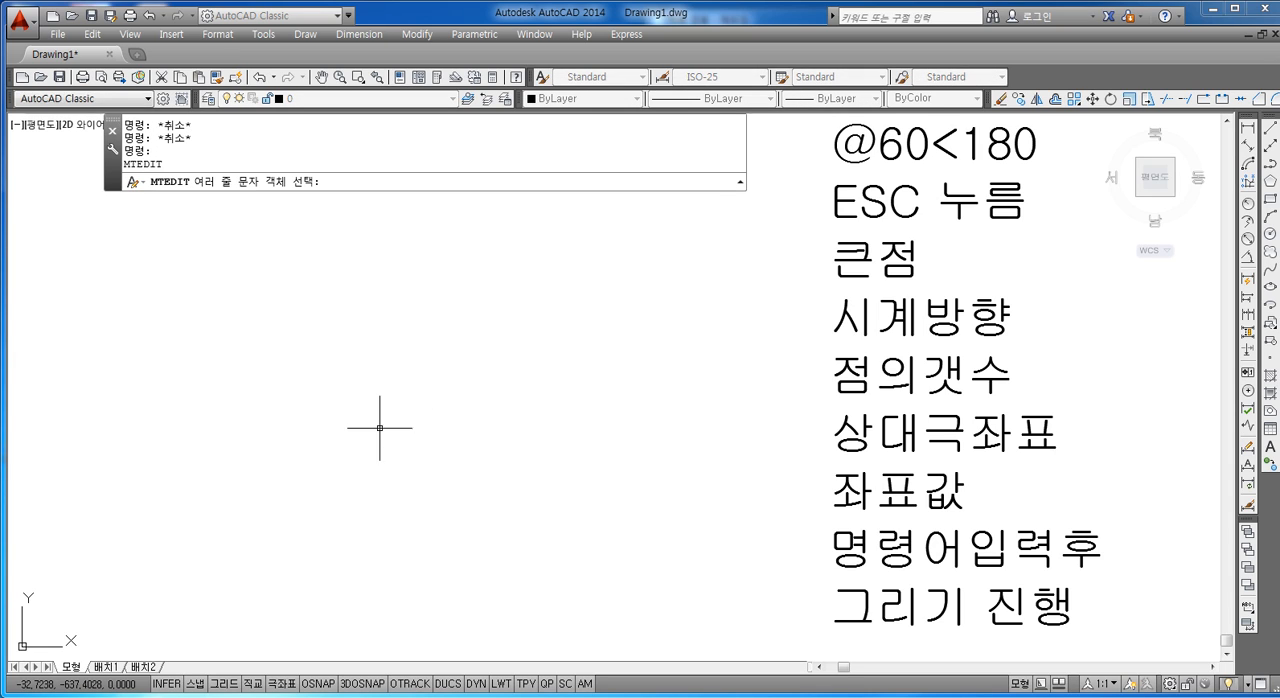
key("Escape")
key("Escape")
type("L")
key("Return")
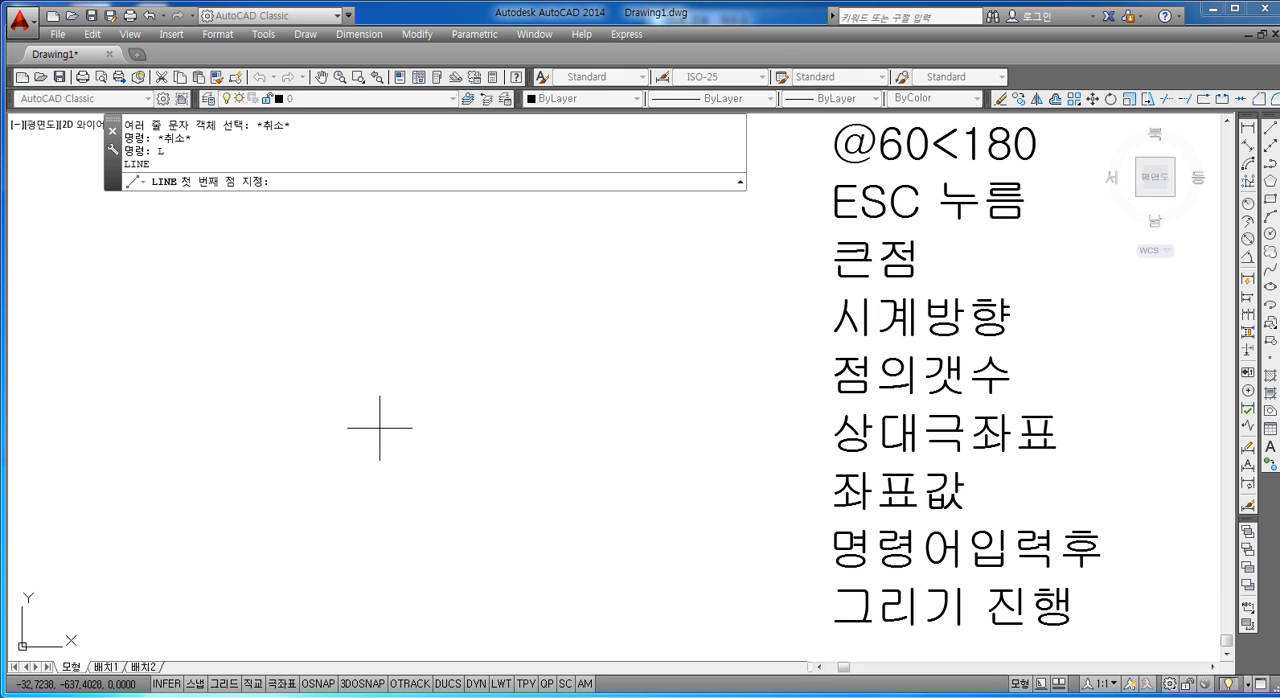
left_click(272, 431)
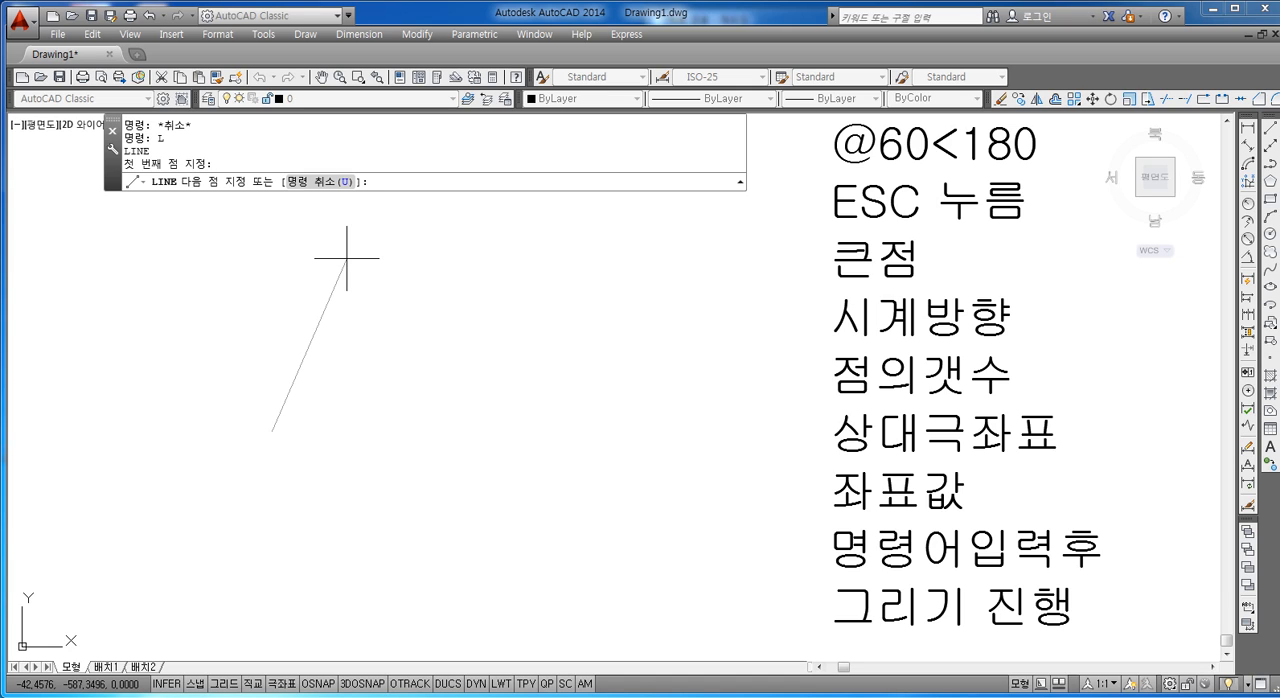
type("@50<60")
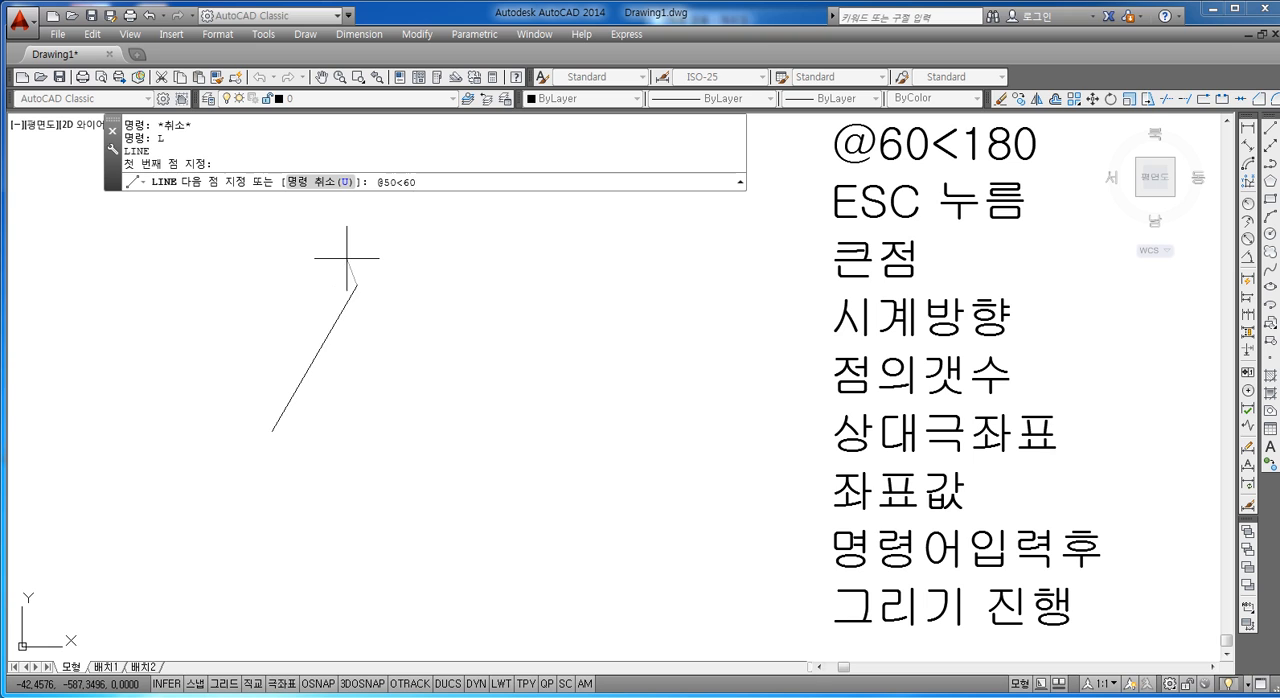
key("Return")
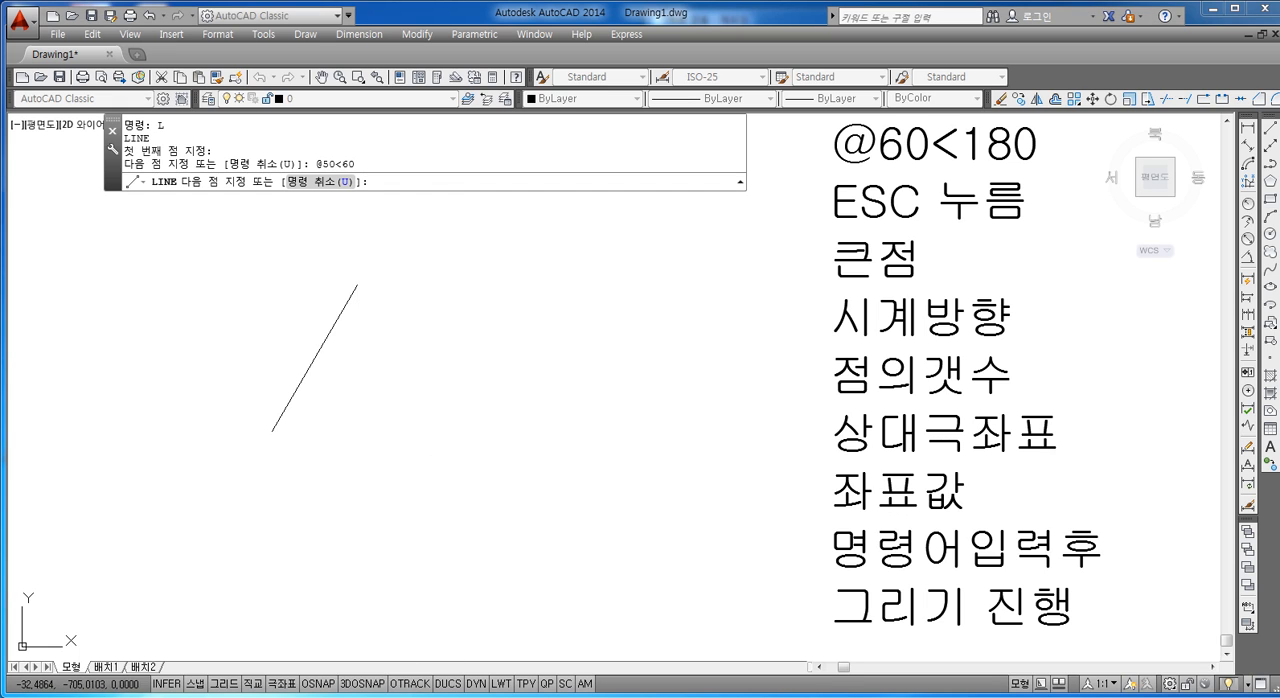
left_click(270, 697)
left_click(232, 691)
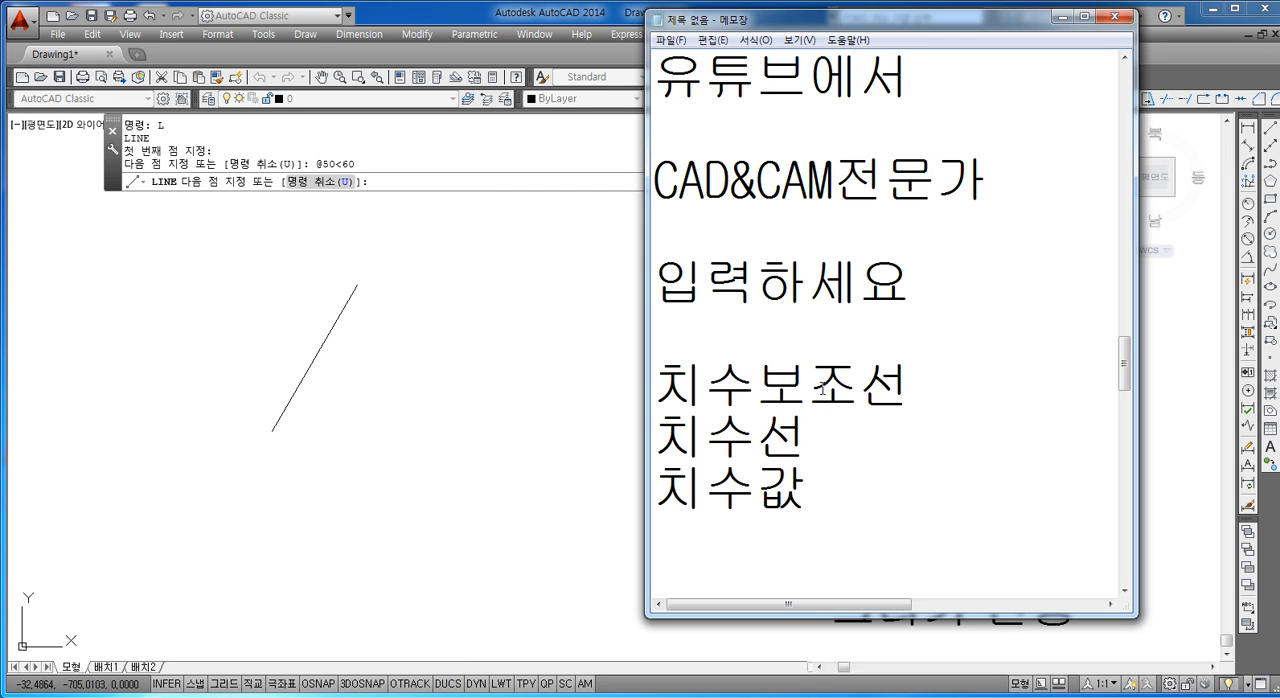
left_click(840, 450)
key("Down")
key("Return")
key("Return")
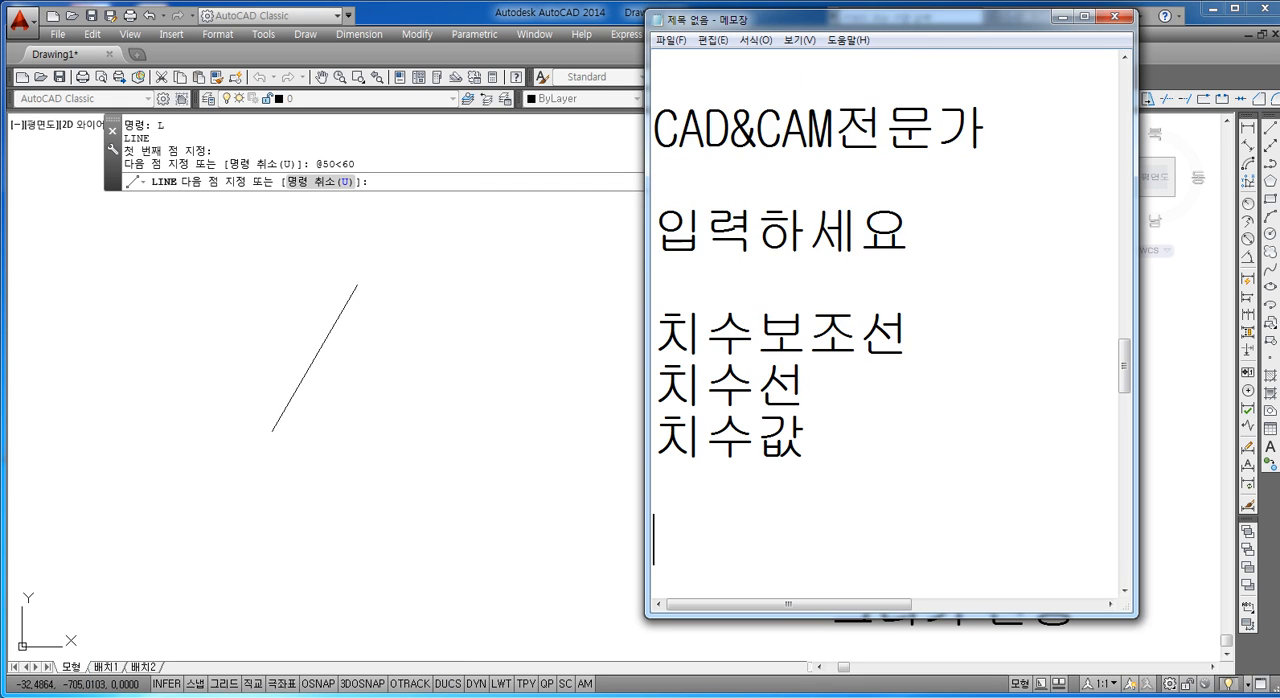
type("@52")
key("BackSpace")
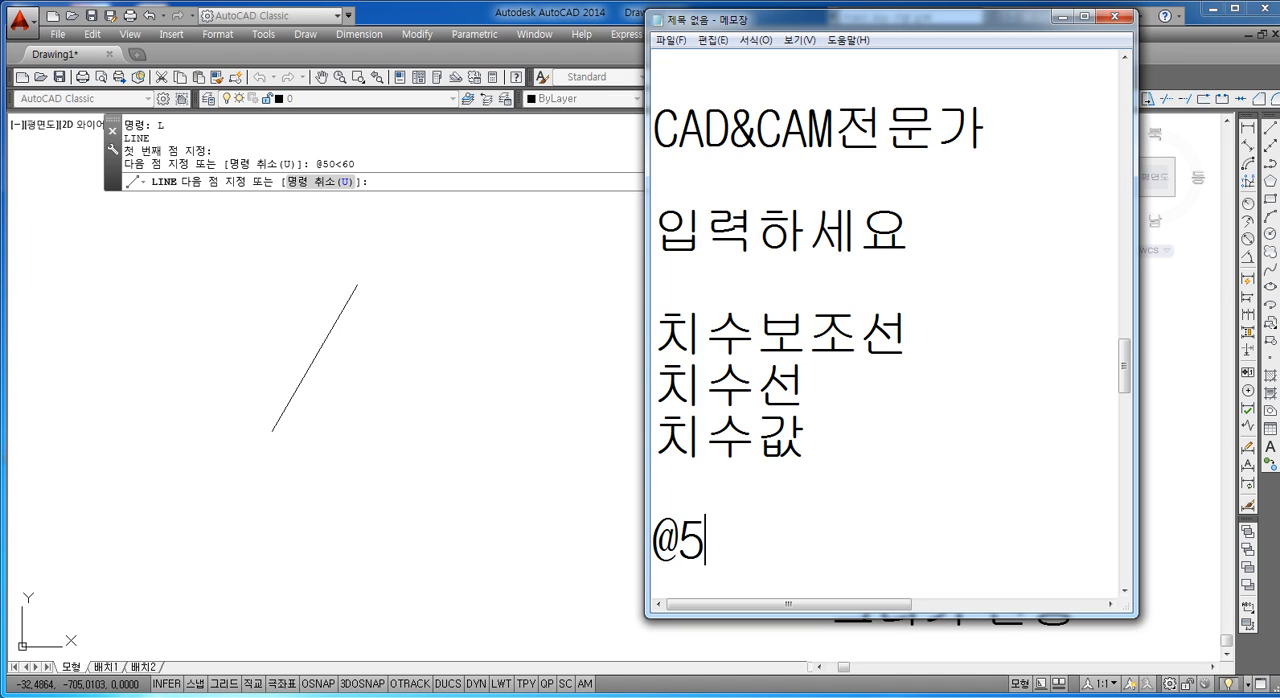
type("0<60")
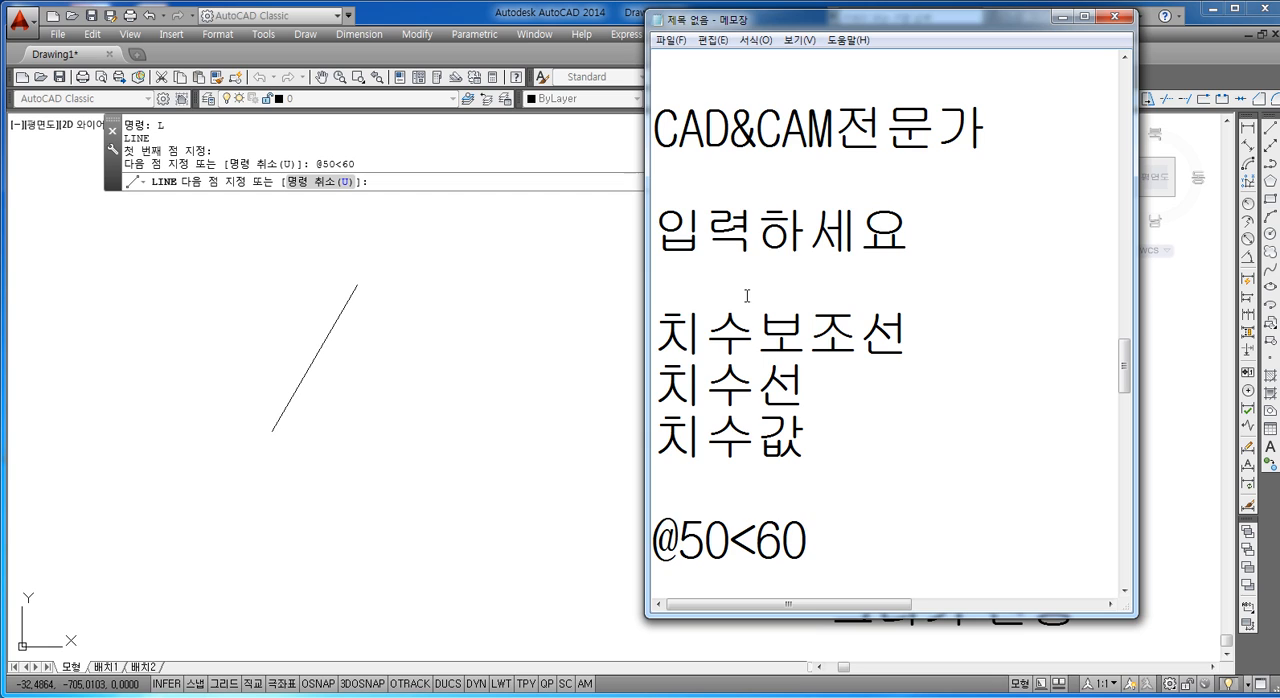
left_click(563, 267)
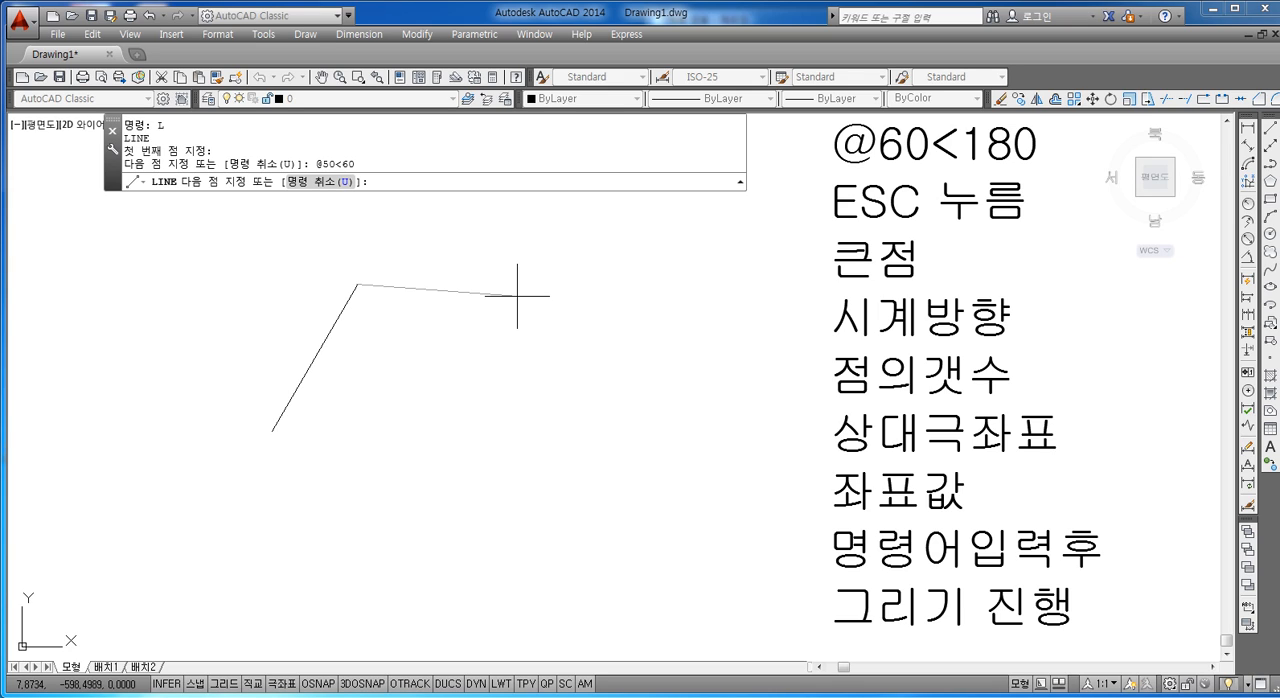
type("@80<0")
key("Return")
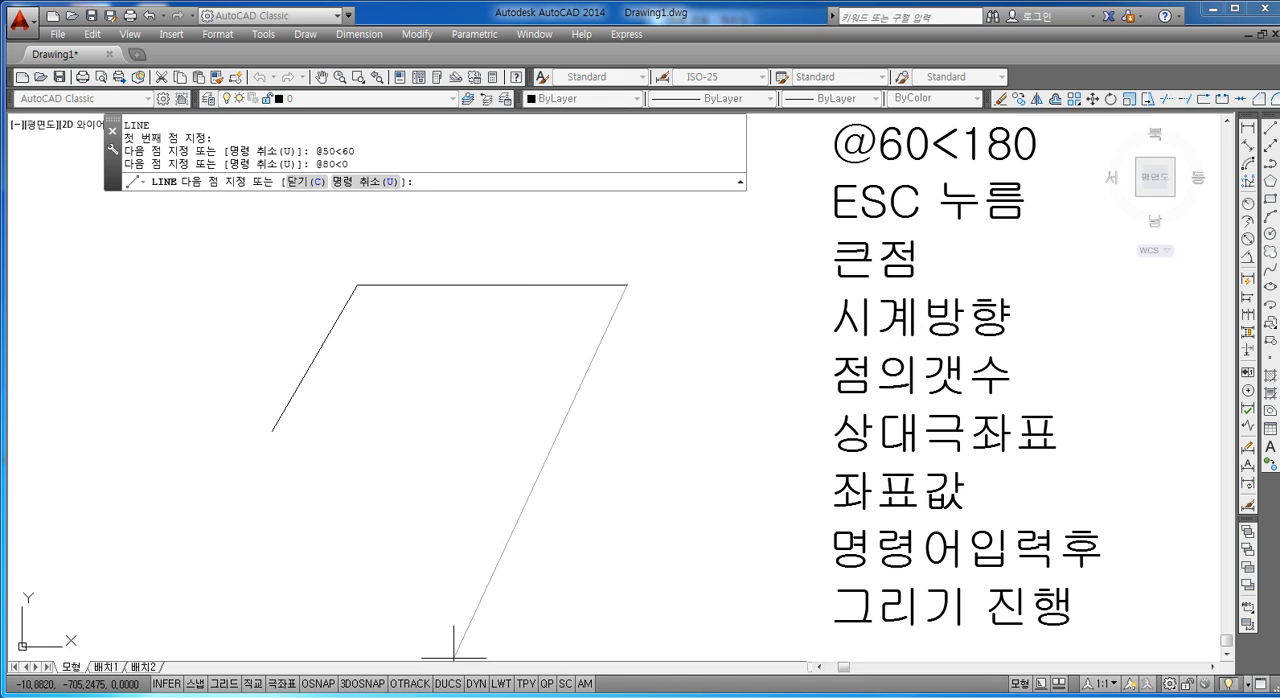
left_click(316, 680)
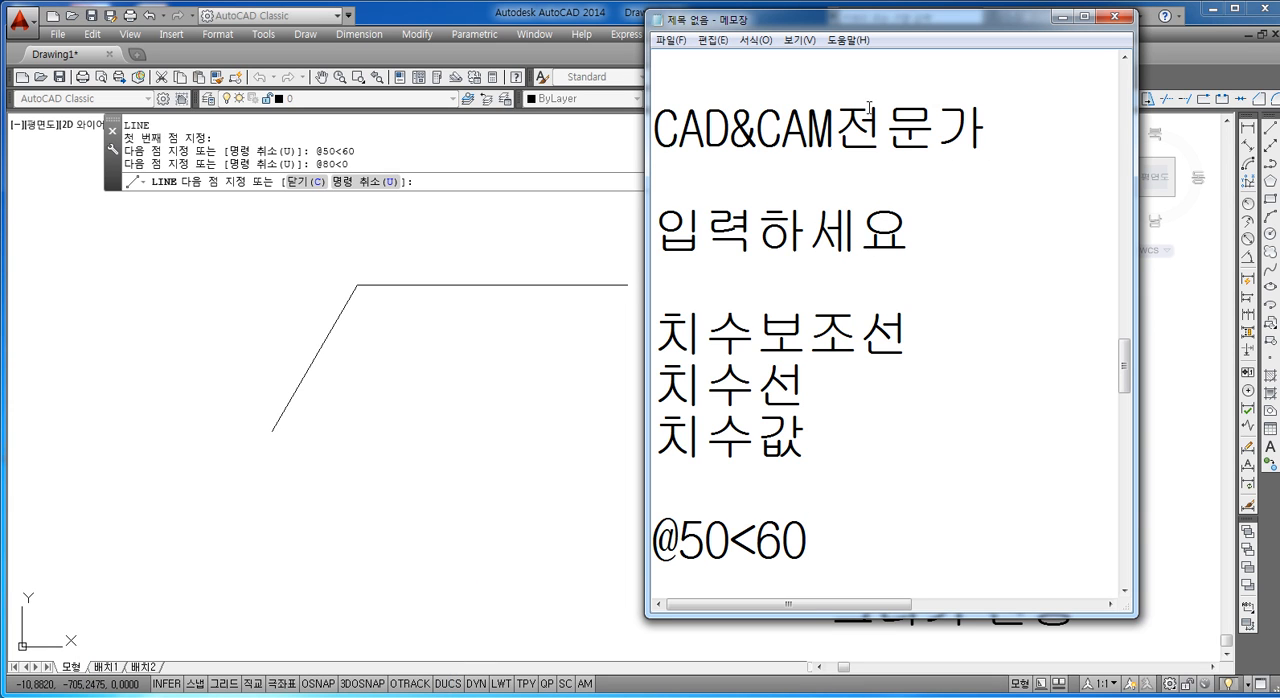
left_click_drag(862, 20, 1012, 22)
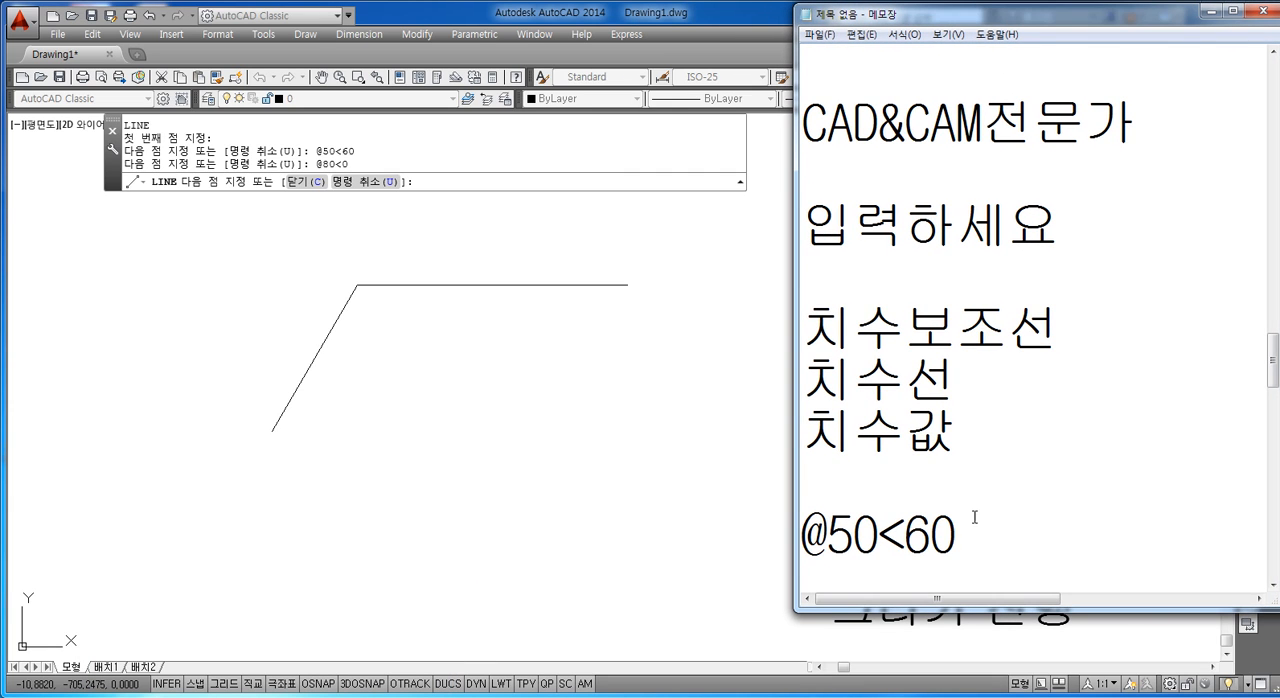
key("Return")
type("@80<")
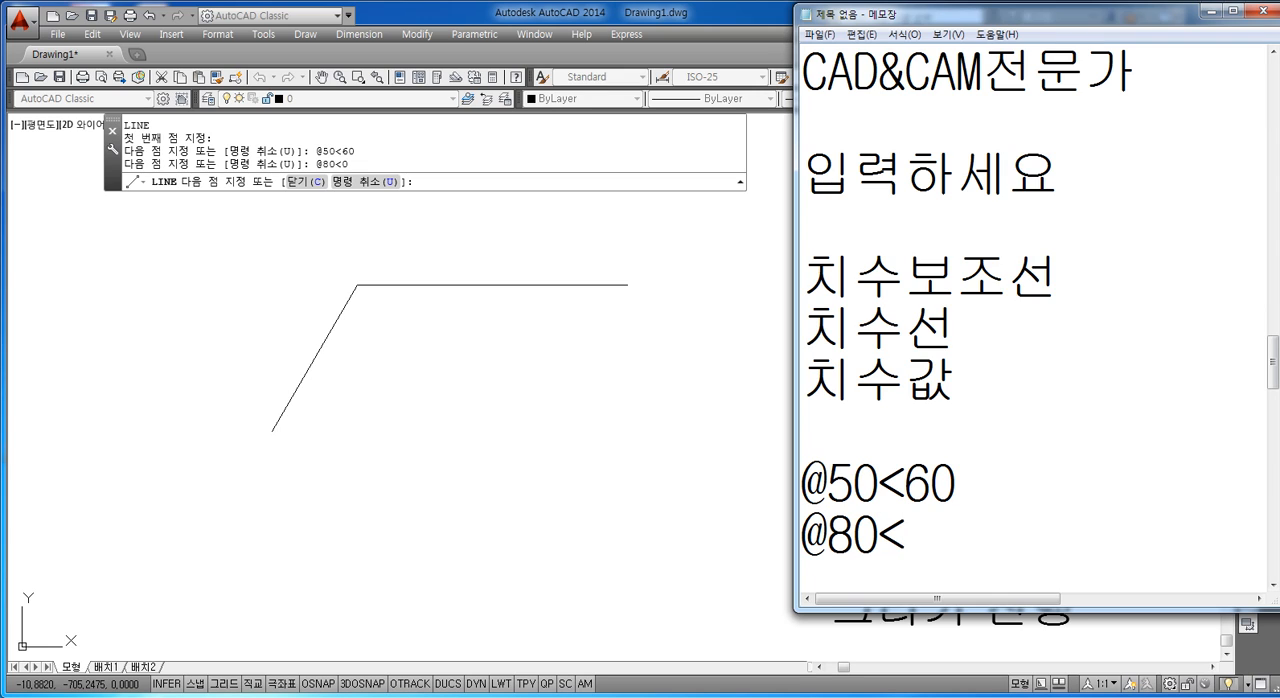
type("0")
key("Return")
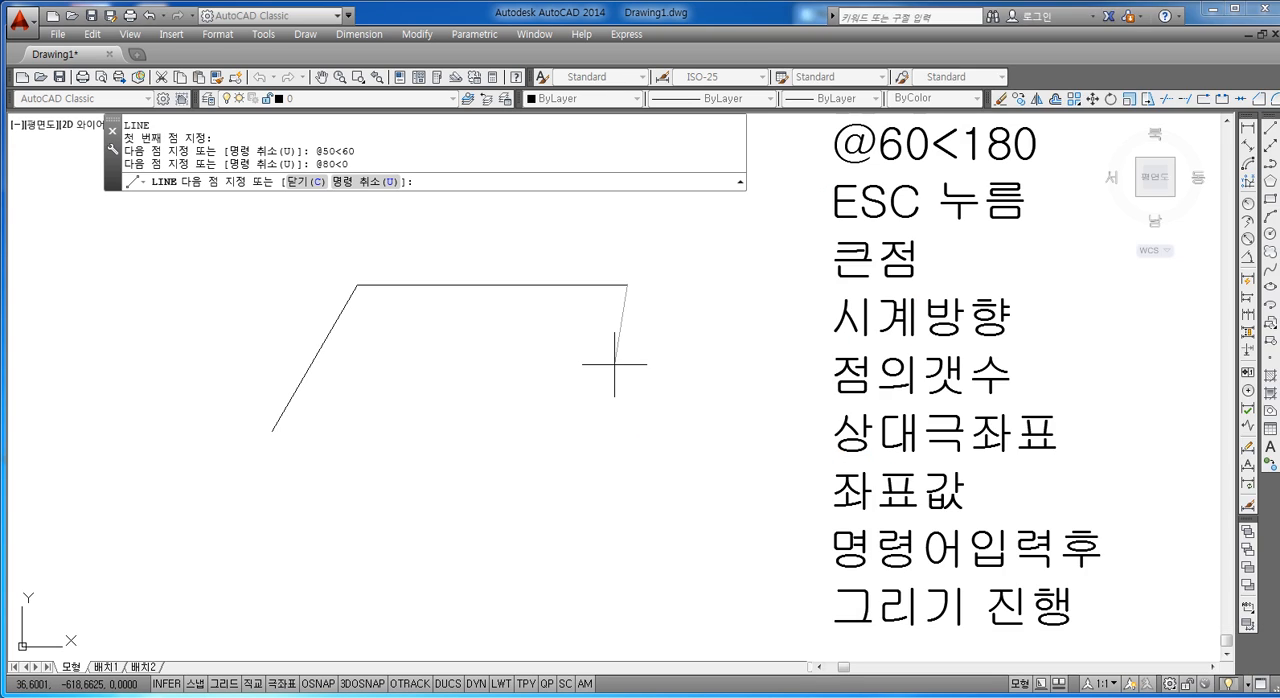
Step: Turn on Ortho mode and draw a vertical segment down from the right end of the horizontal line
key("F8")
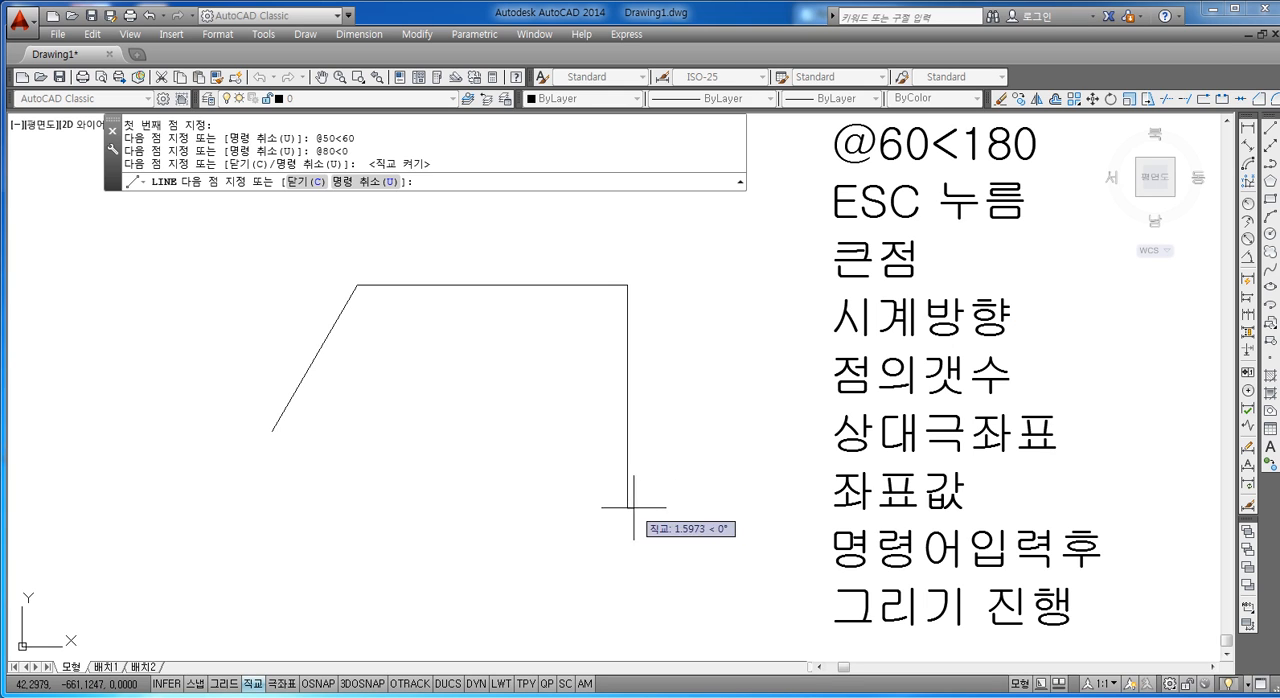
key("Escape")
key("Escape")
key("Escape")
Step: Draw a horizontal line from the slanted line's lower end to just past the vertical line
type("L")
key("Return")
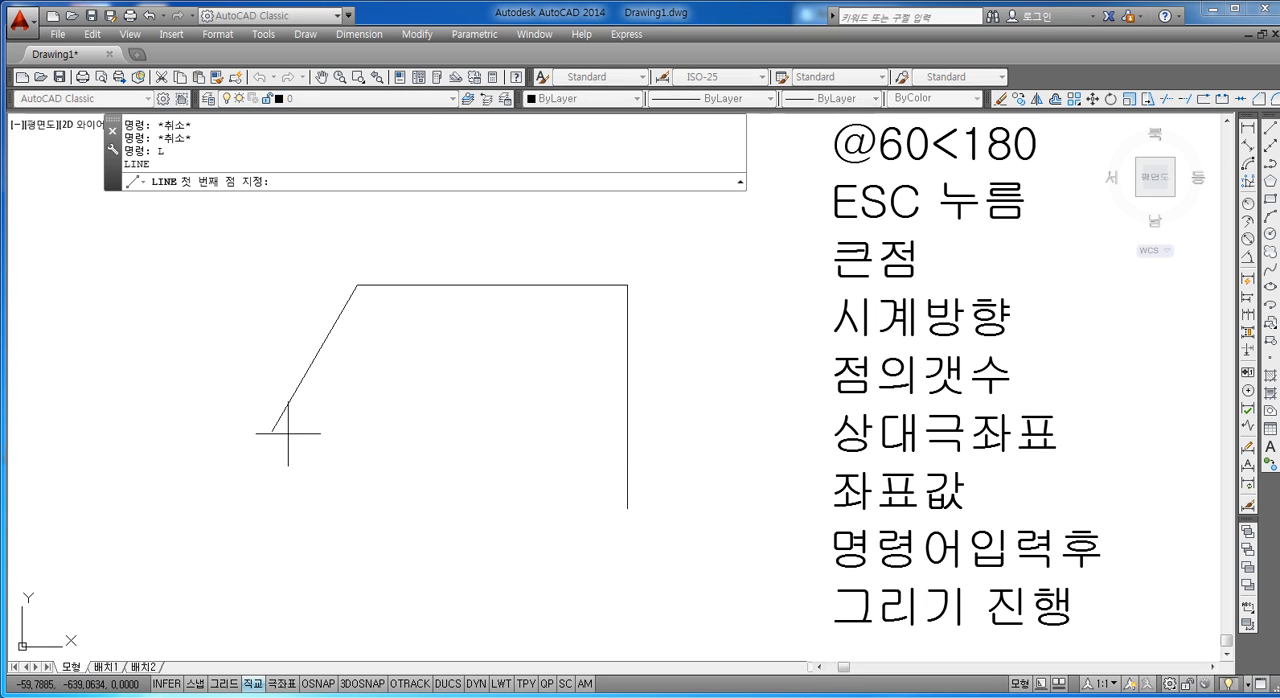
left_click(273, 431)
left_click(690, 431)
key("Escape")
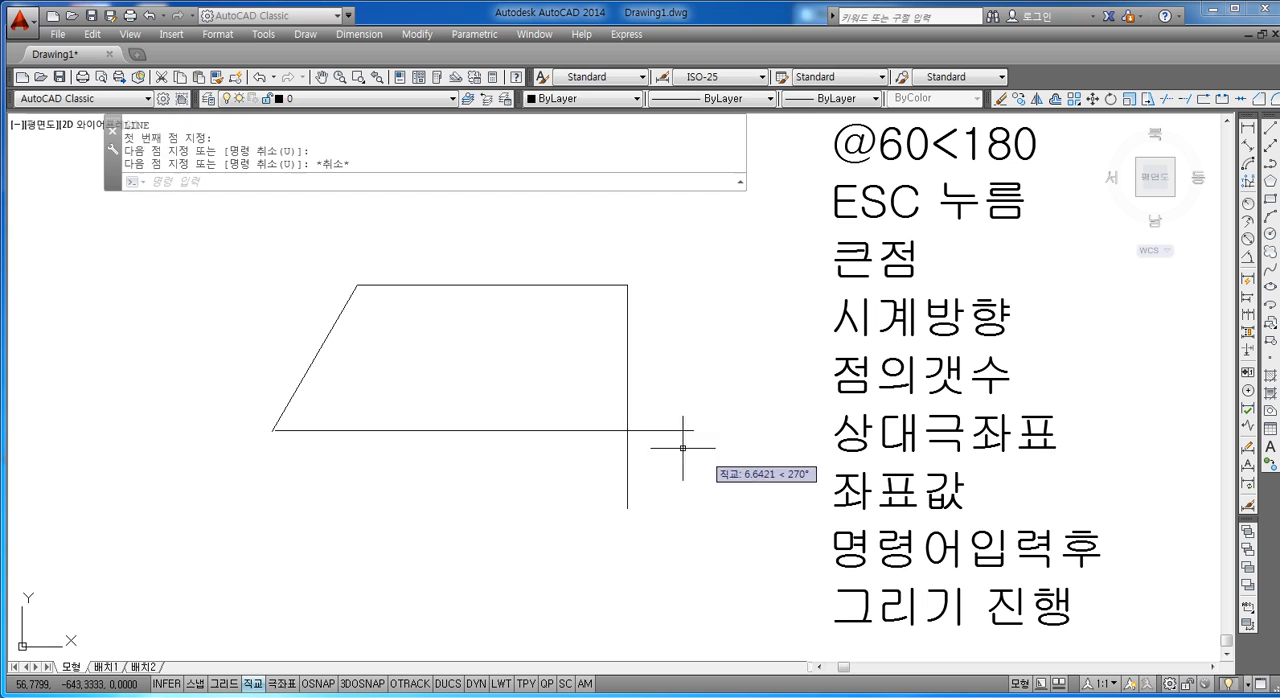
key("Escape")
key("Escape")
Step: Turn off Ortho mode and draw a slanted line from the upper-right corner down across the lower horizontal line
type("L")
key("Return")
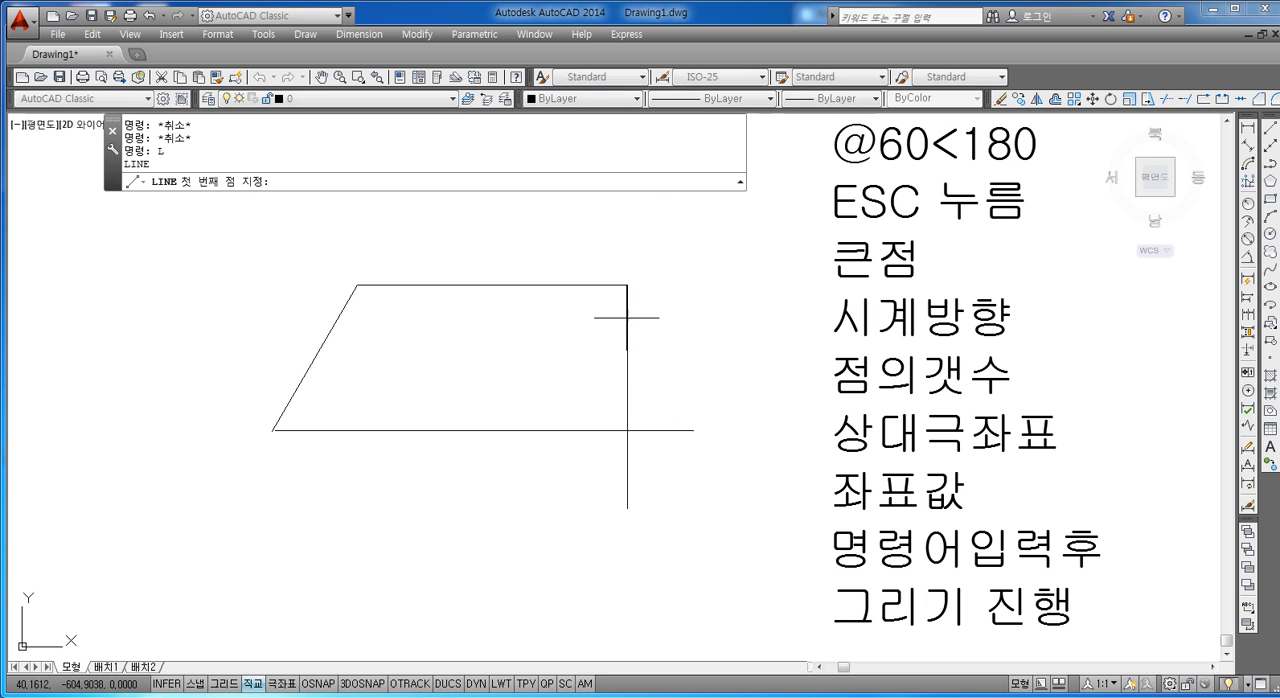
left_click(627, 286)
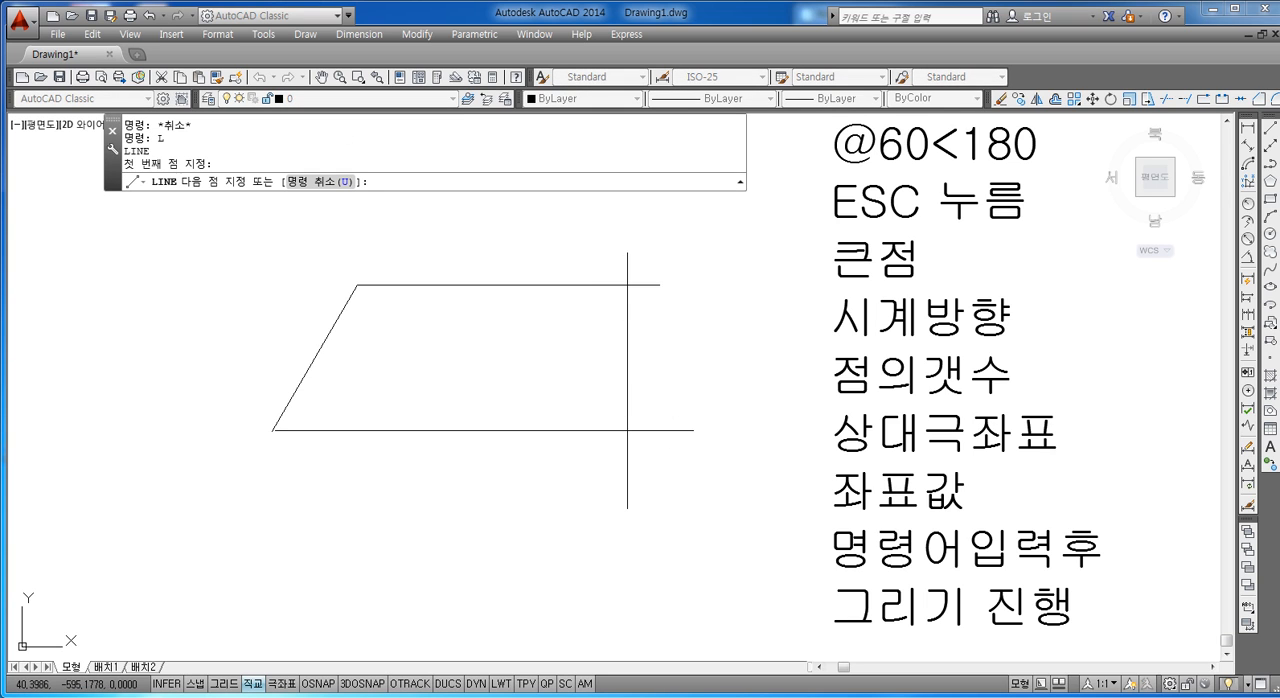
left_click(555, 482)
key("Escape")
scroll(591, 417, "up", 3)
scroll(590, 430, "down", 3)
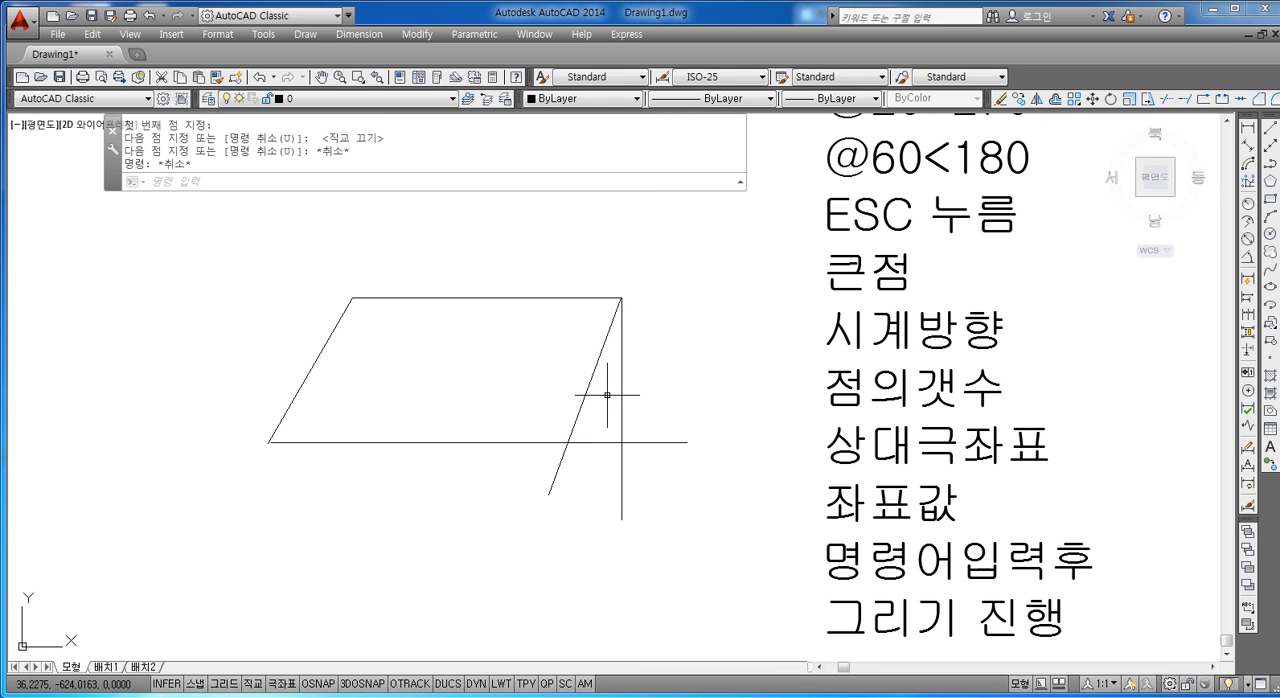
left_click(607, 394)
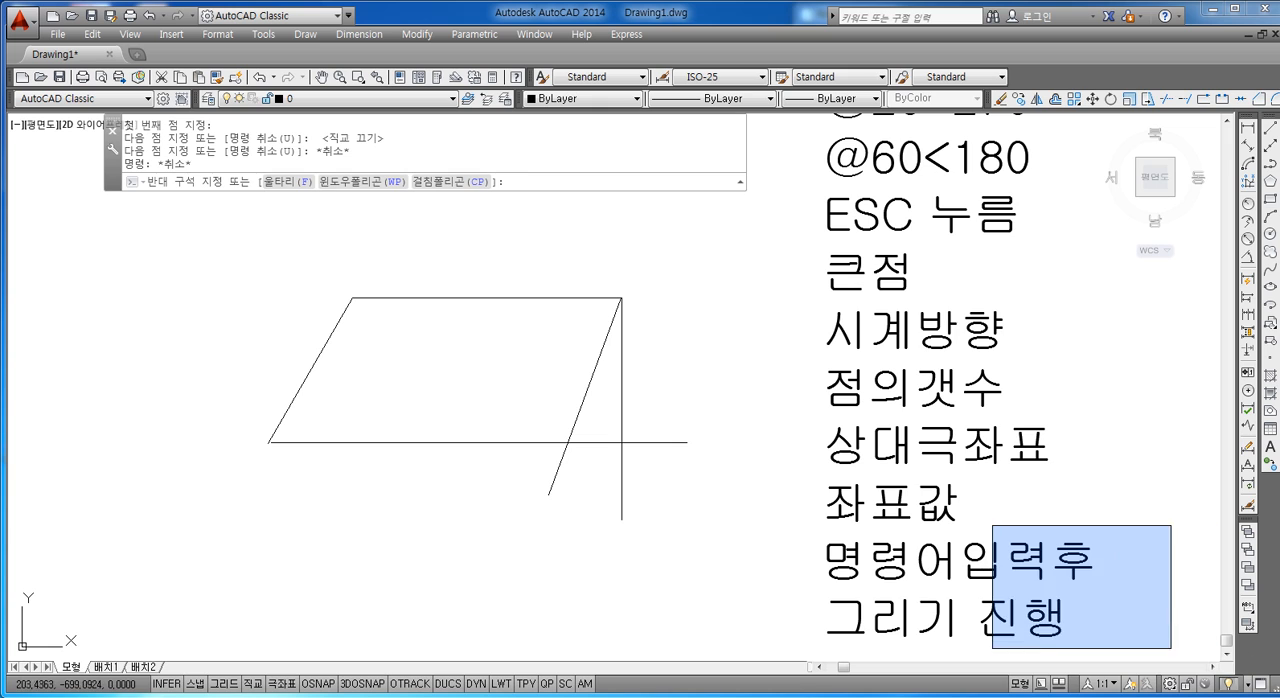
key("Escape")
double_click(1060, 620)
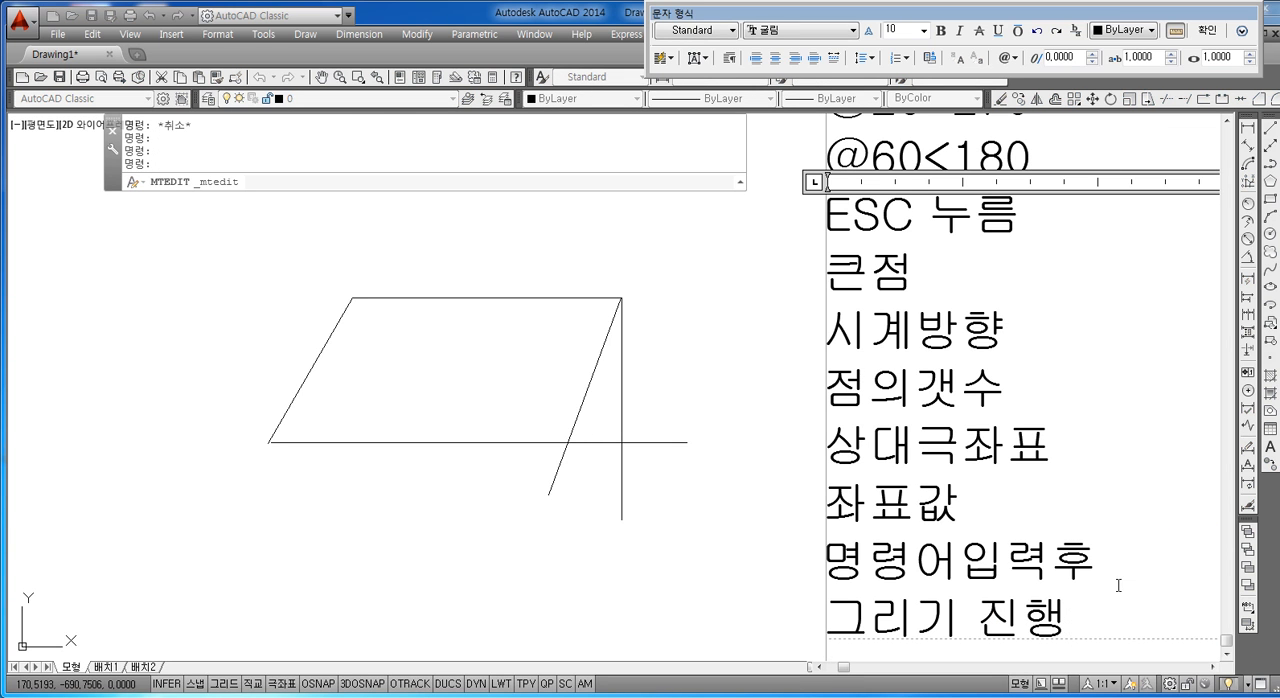
scroll(1078, 571, "down", 2)
scroll(1080, 574, "up", 3)
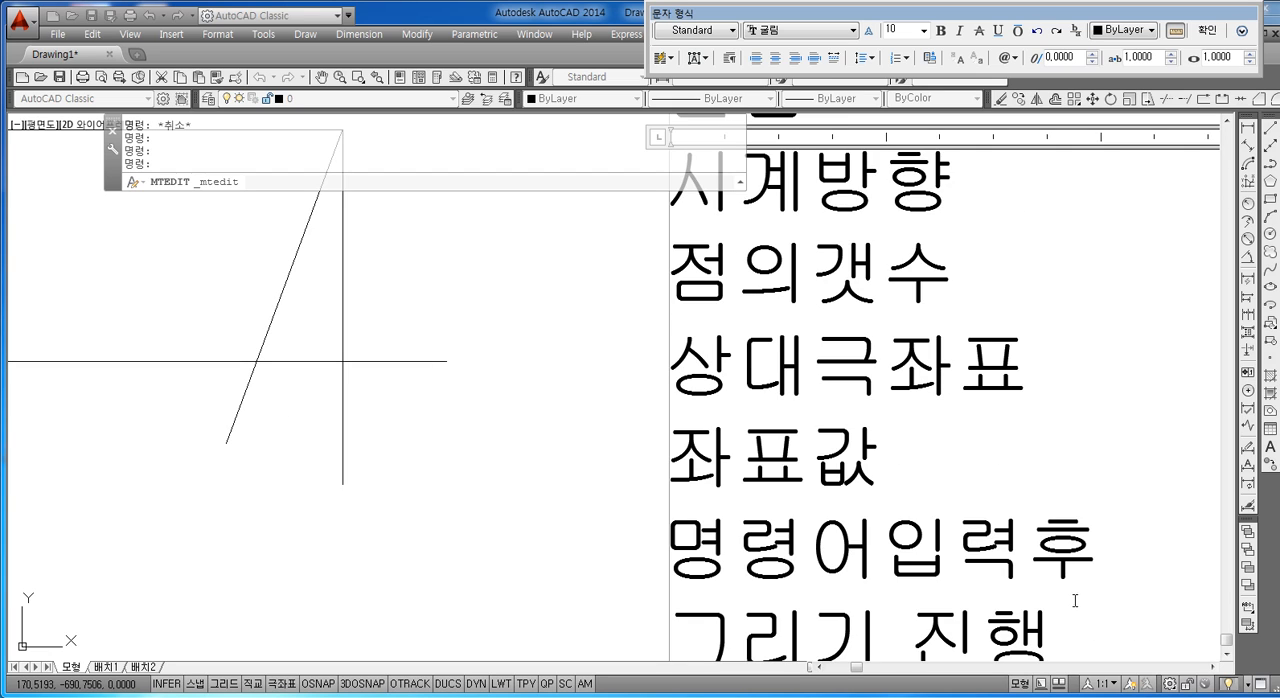
scroll(1077, 607, "up", 1)
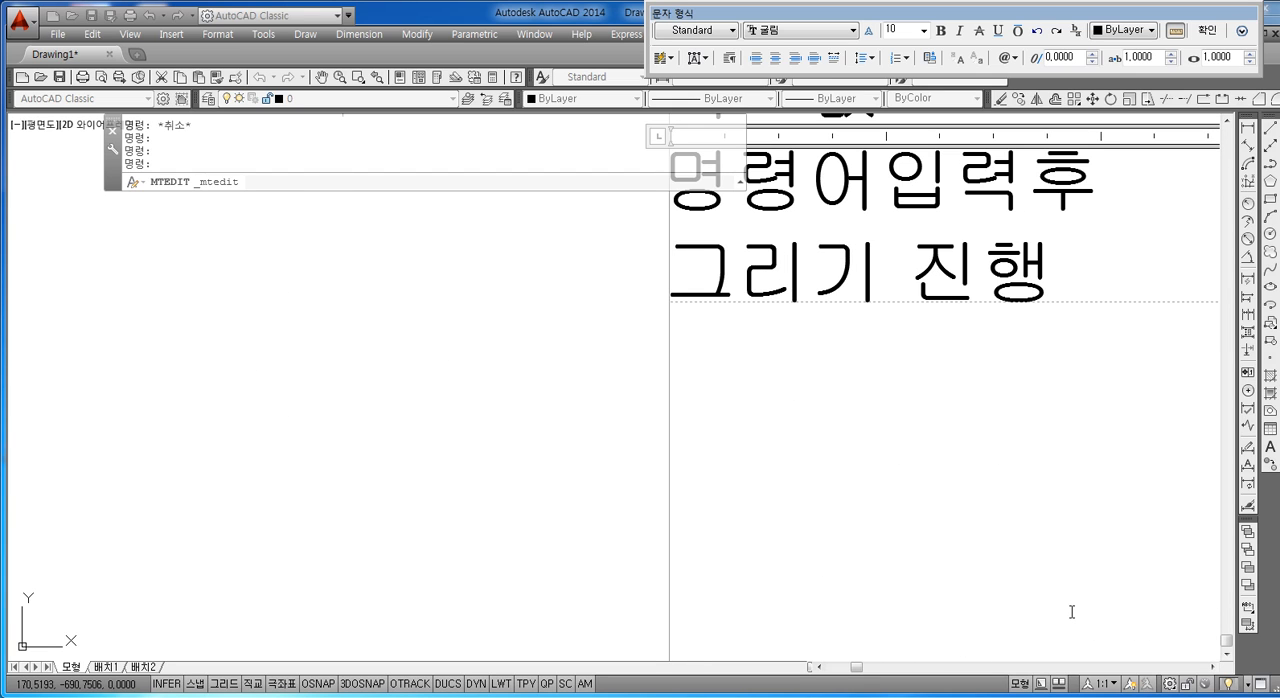
key("Escape")
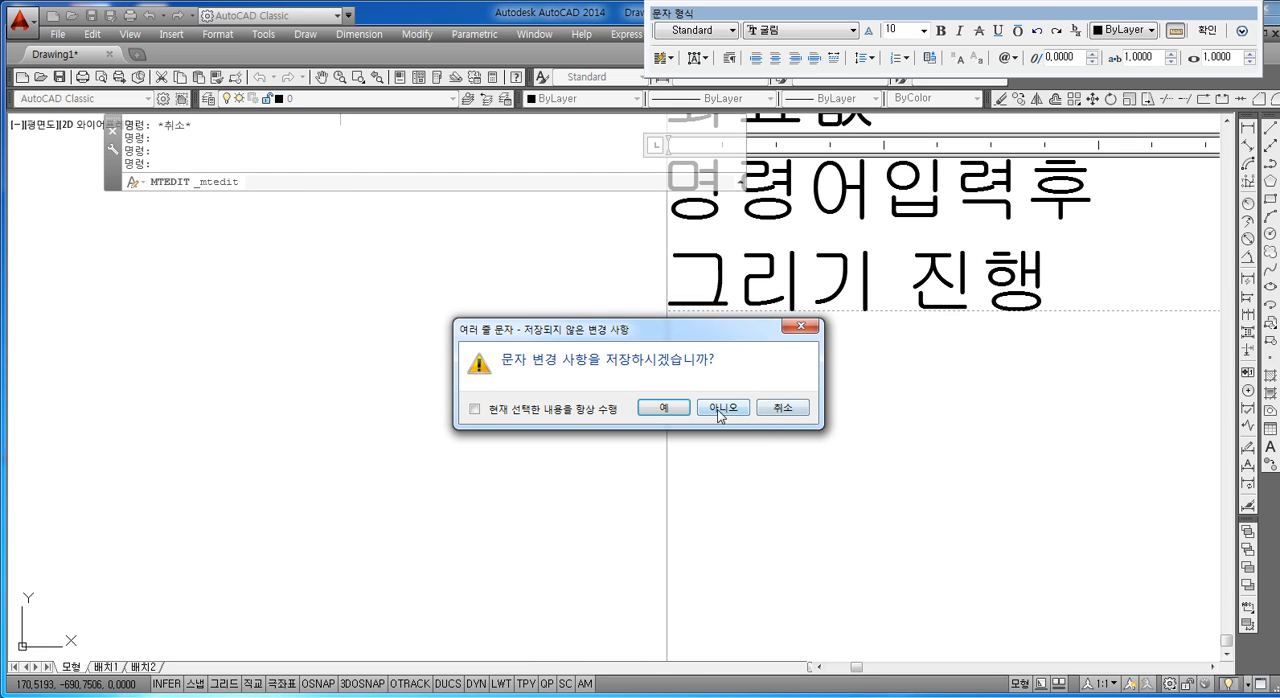
left_click(768, 408)
scroll(635, 409, "down", 6)
key("Escape")
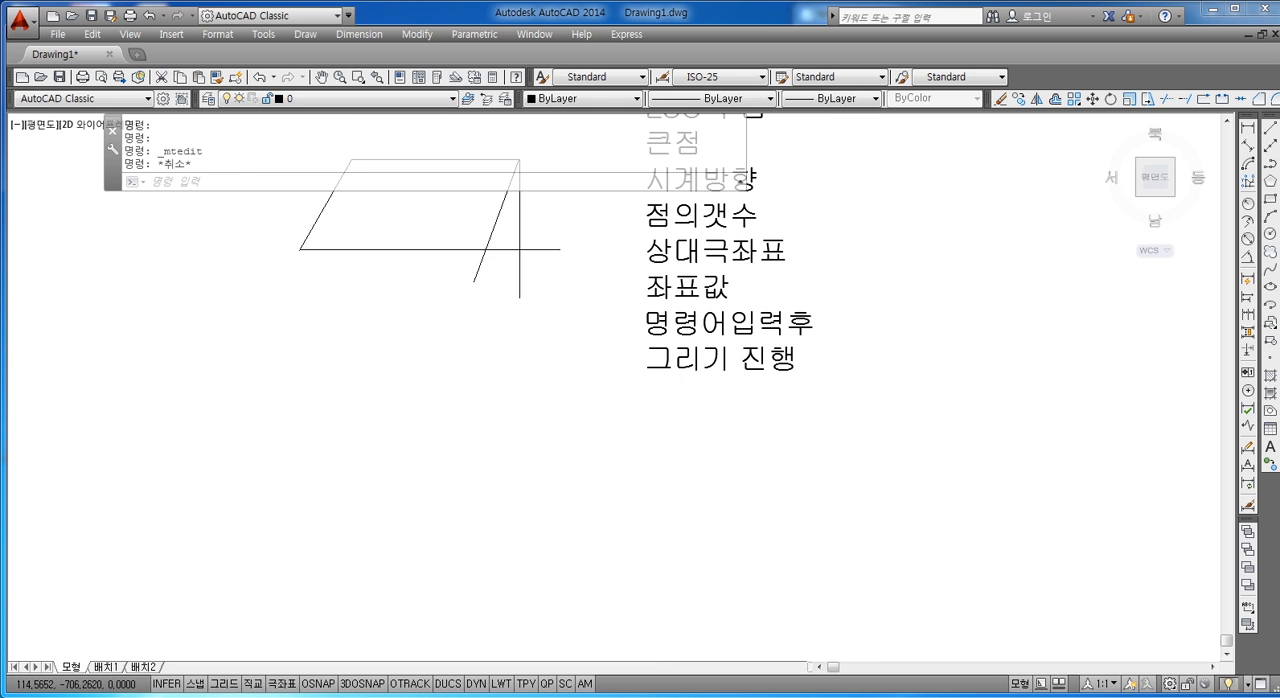
Step: Move the notes text block upward so its last lines sit beside the sloped figure
middle_click_drag(674, 344, 686, 400)
scroll(688, 399, "up", 2)
key("Escape")
key("Escape")
type("M")
key("Return")
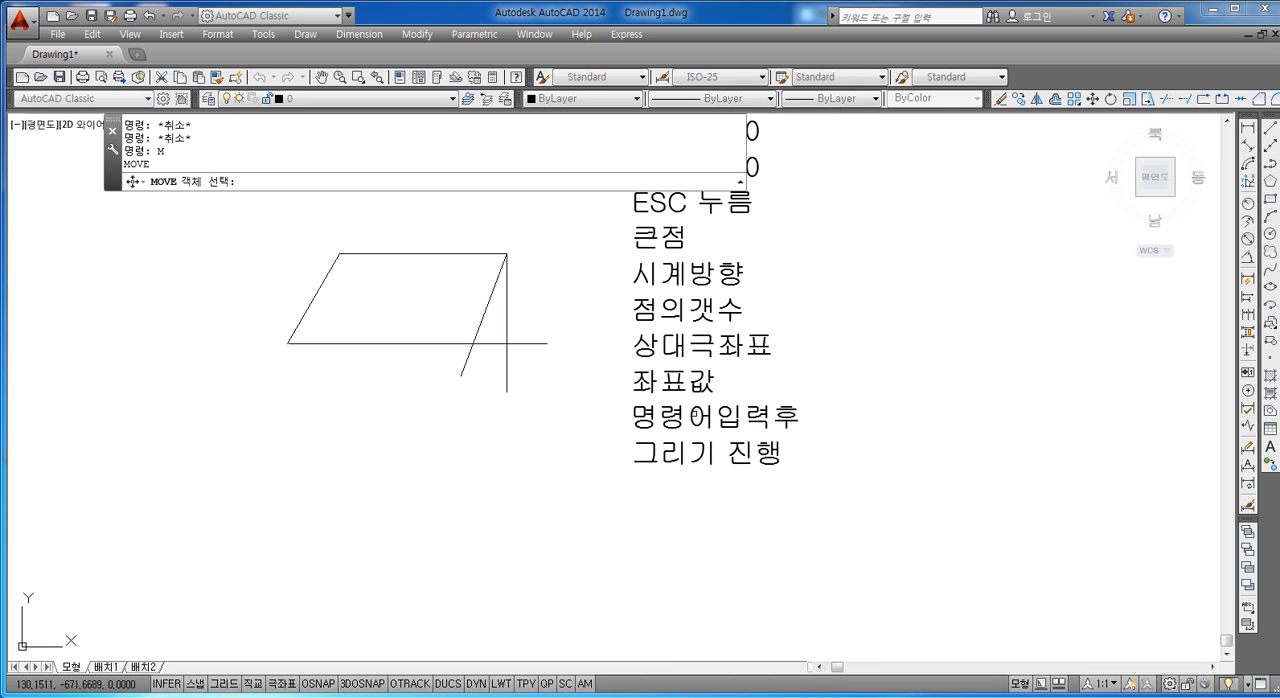
left_click(666, 410)
key("Return")
key("Escape")
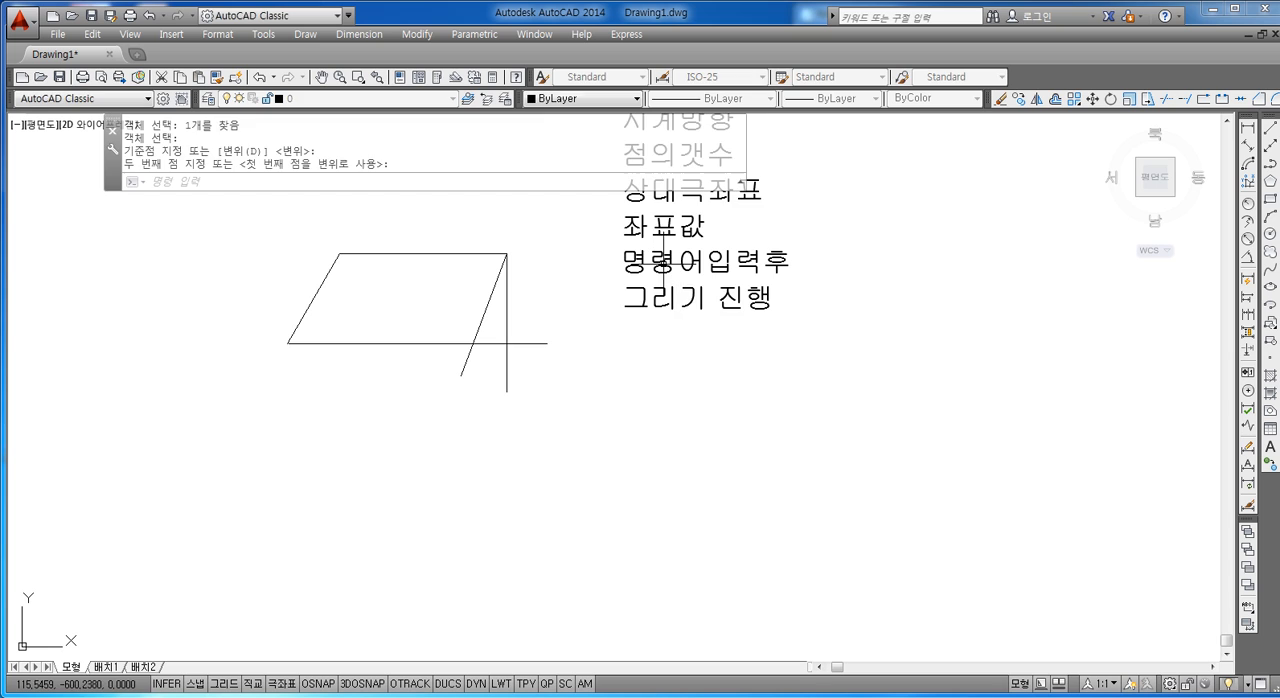
key("Escape")
Step: Examine the slanted line and the lower horizontal line that form a triangle with the vertical line
scroll(615, 165, "up", 2)
scroll(630, 380, "up", 2)
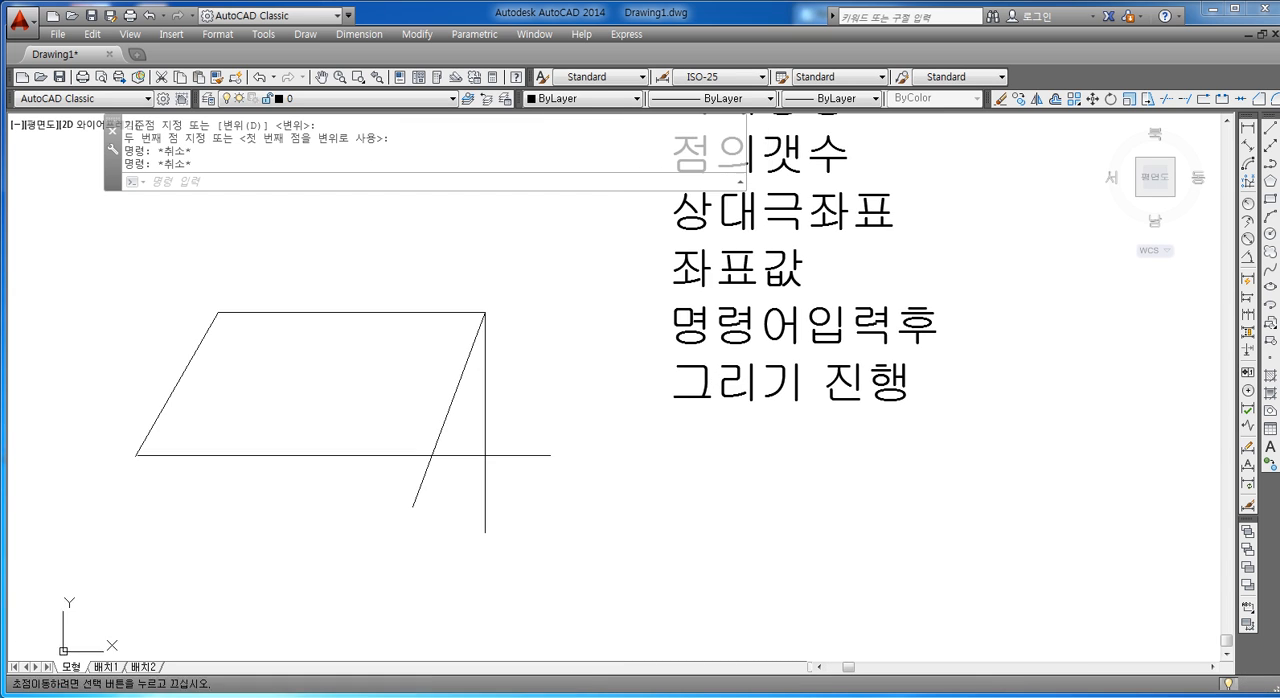
middle_click(663, 389)
middle_click(663, 389)
scroll(575, 540, "up", 2)
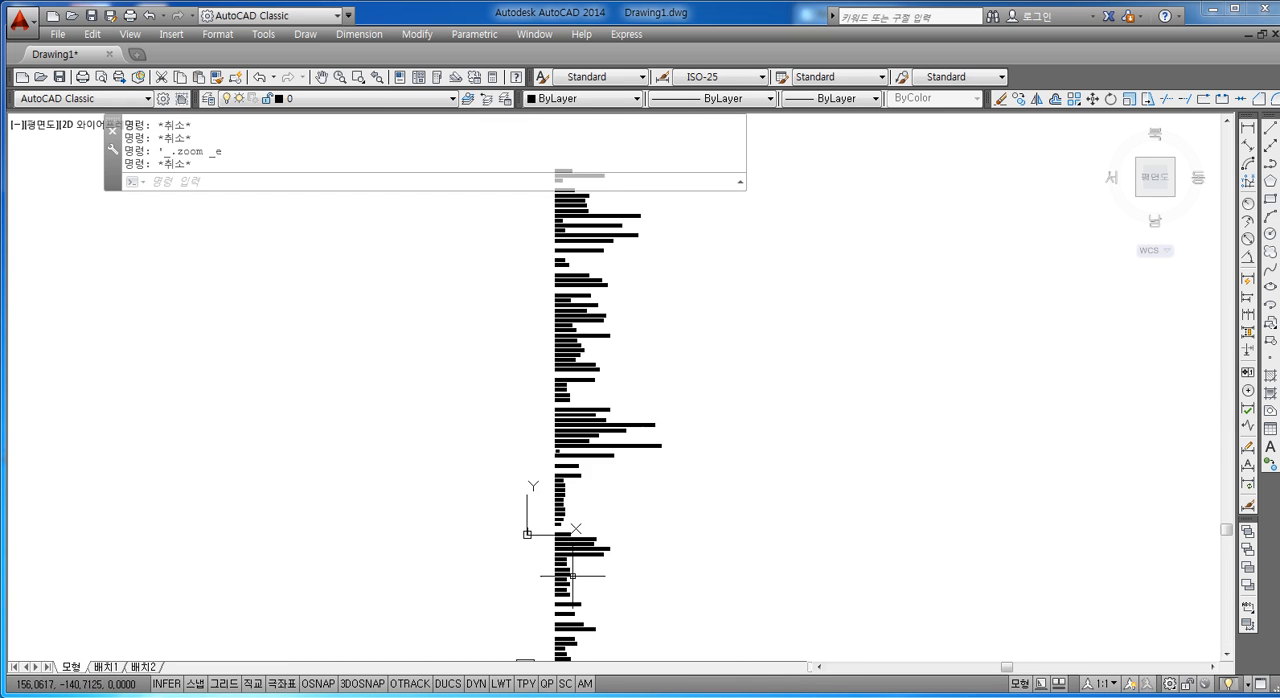
middle_click_drag(577, 574, 563, 406)
scroll(540, 549, "up", 13)
mouse_move(494, 569)
middle_mouse_down()
mouse_move(543, 471)
mouse_move(663, 349)
middle_mouse_up()
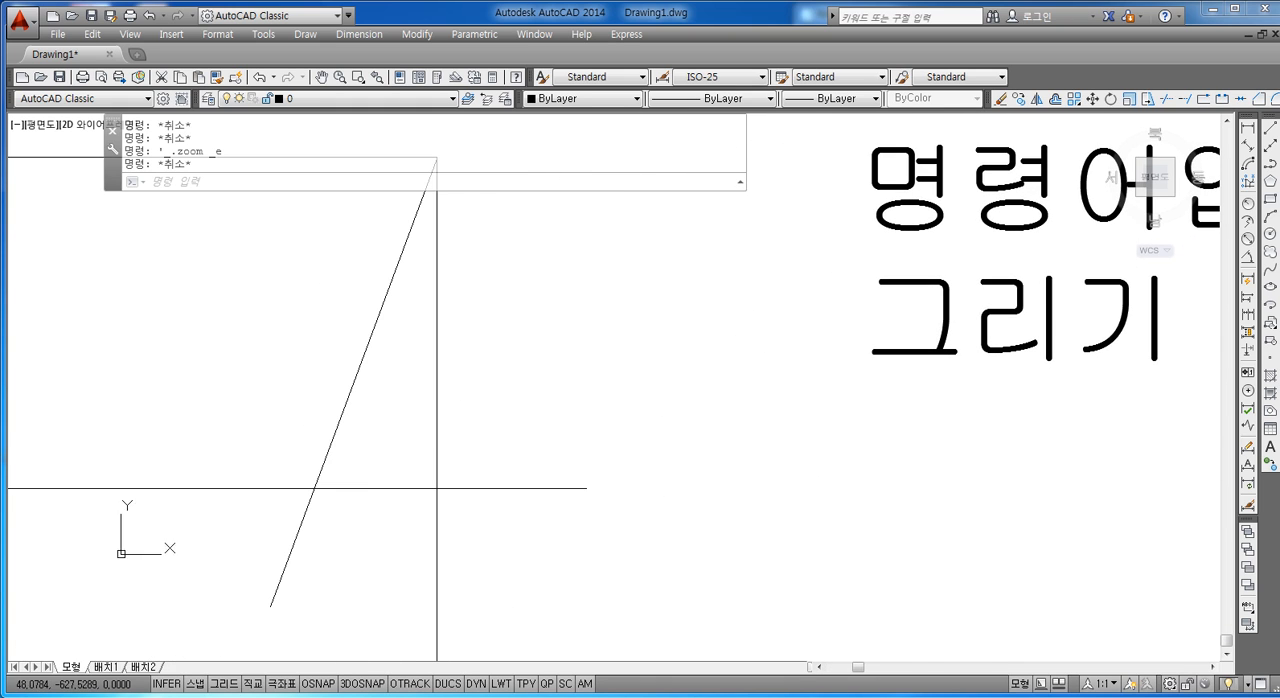
key("Escape")
left_click(336, 423)
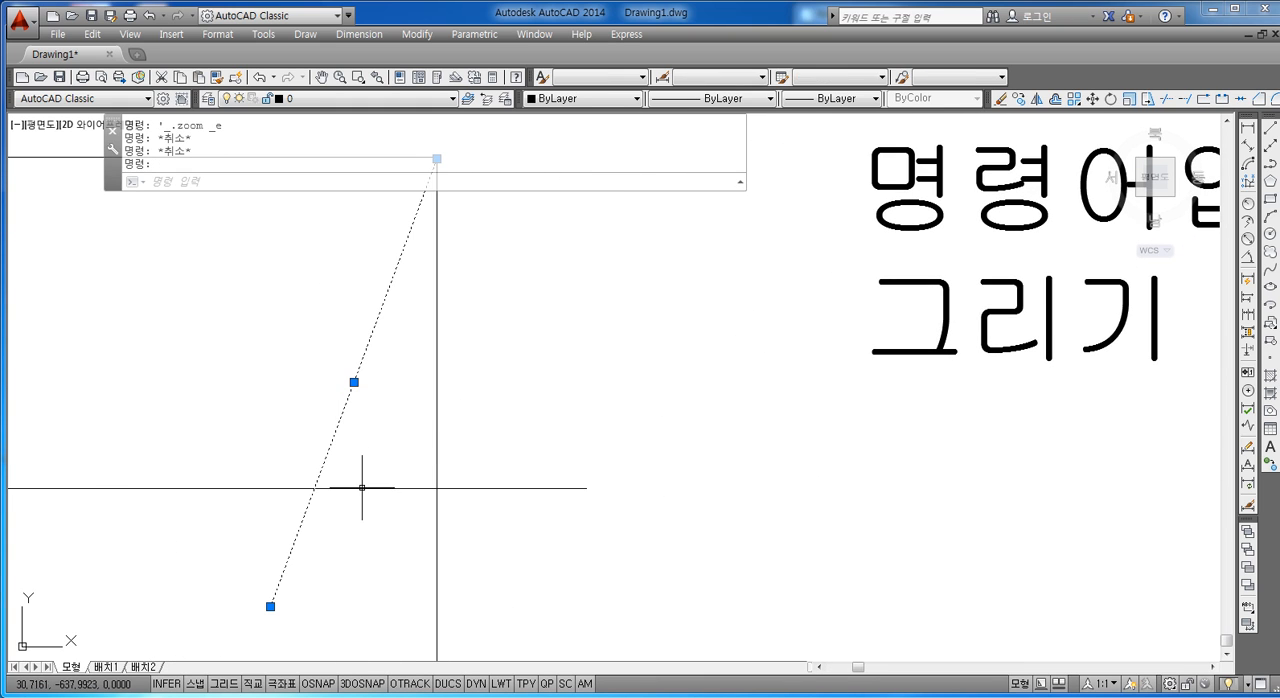
left_click(360, 488)
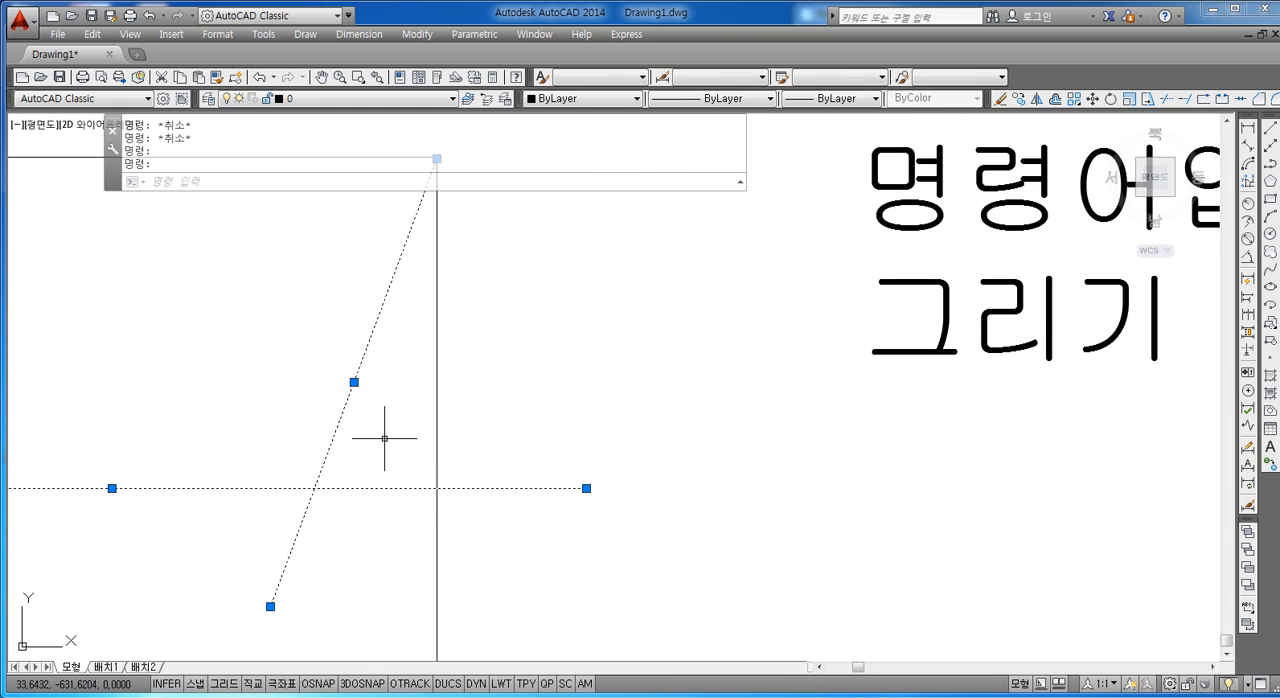
key("Escape")
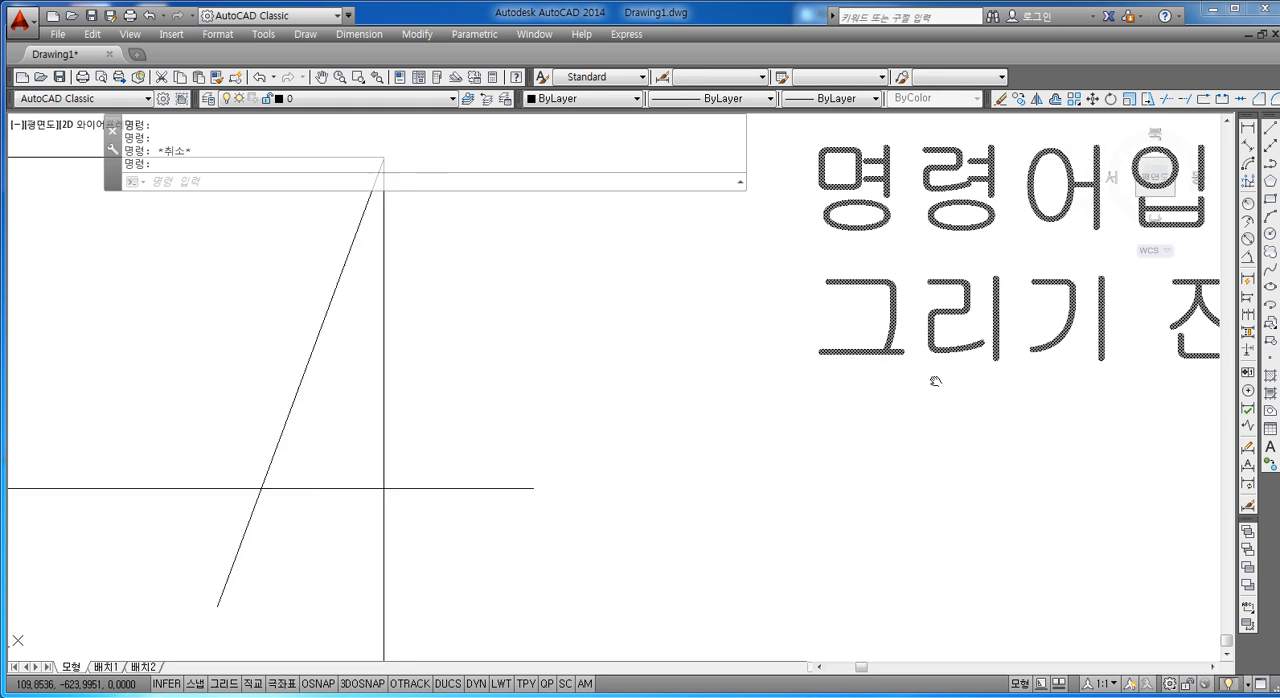
Step: Add "180-60-" to the notes text, leaving one blank line below "그리기 진행"
scroll(980, 360, "down", 4)
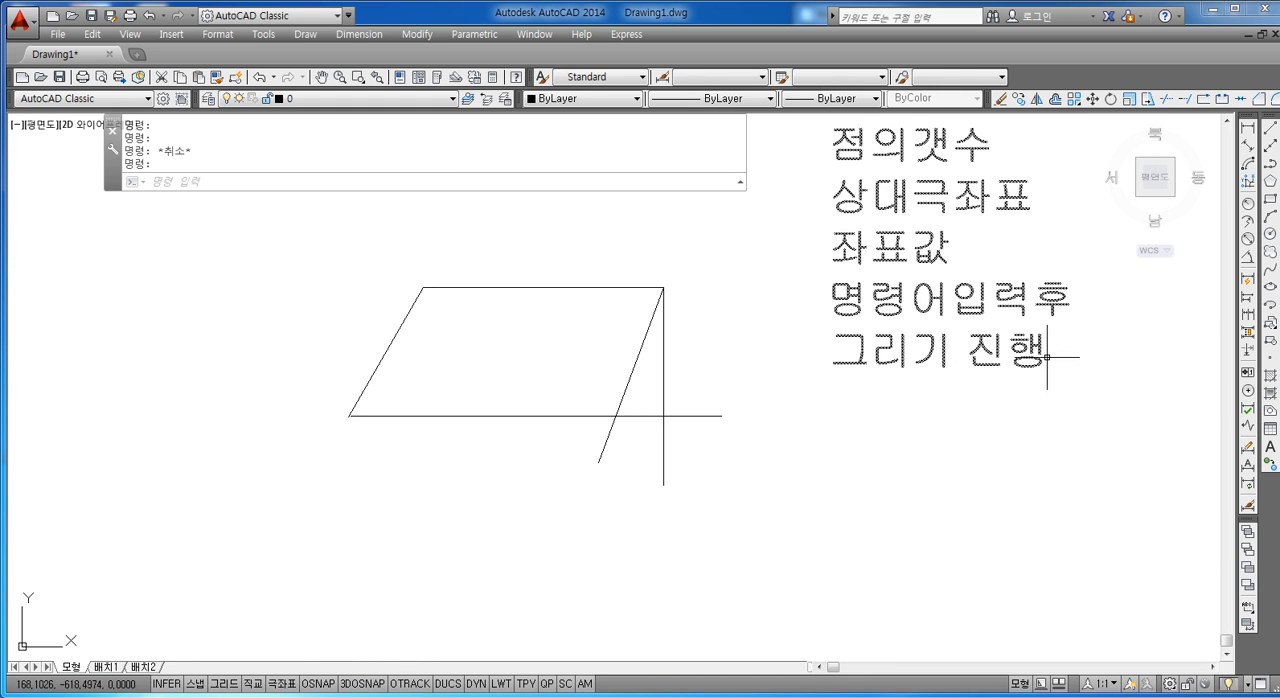
double_click(1045, 356)
key("Return")
key("Return")
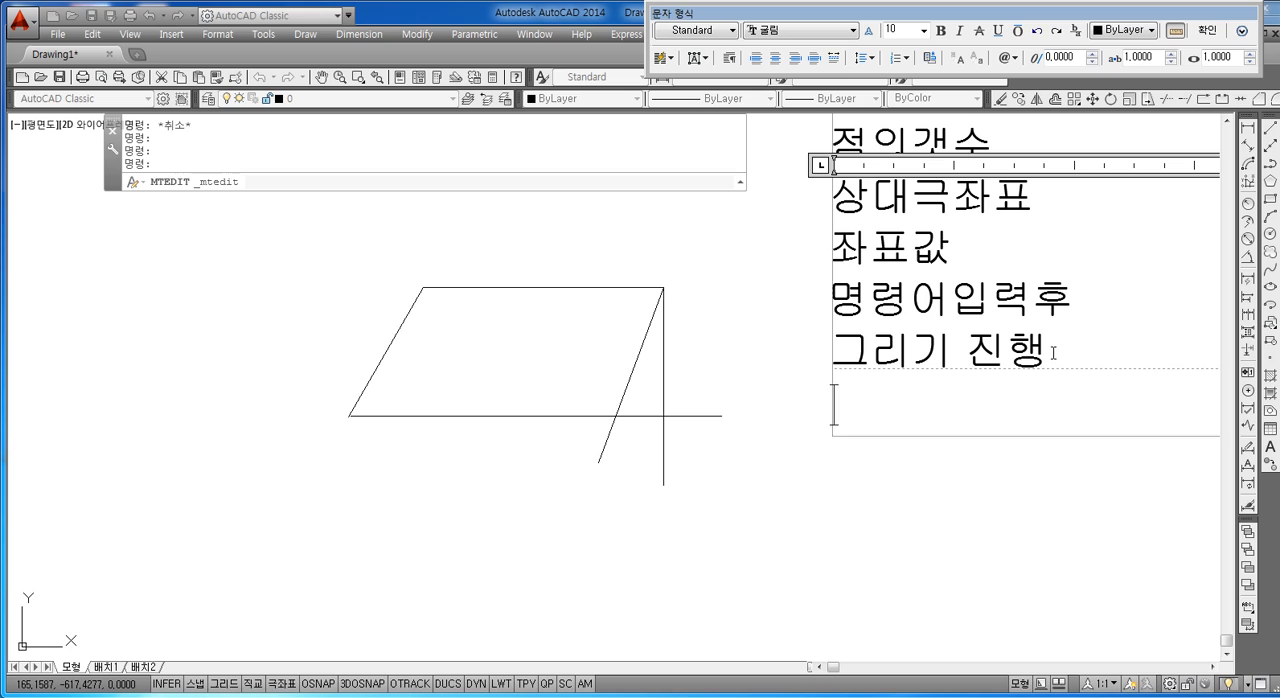
type("180")
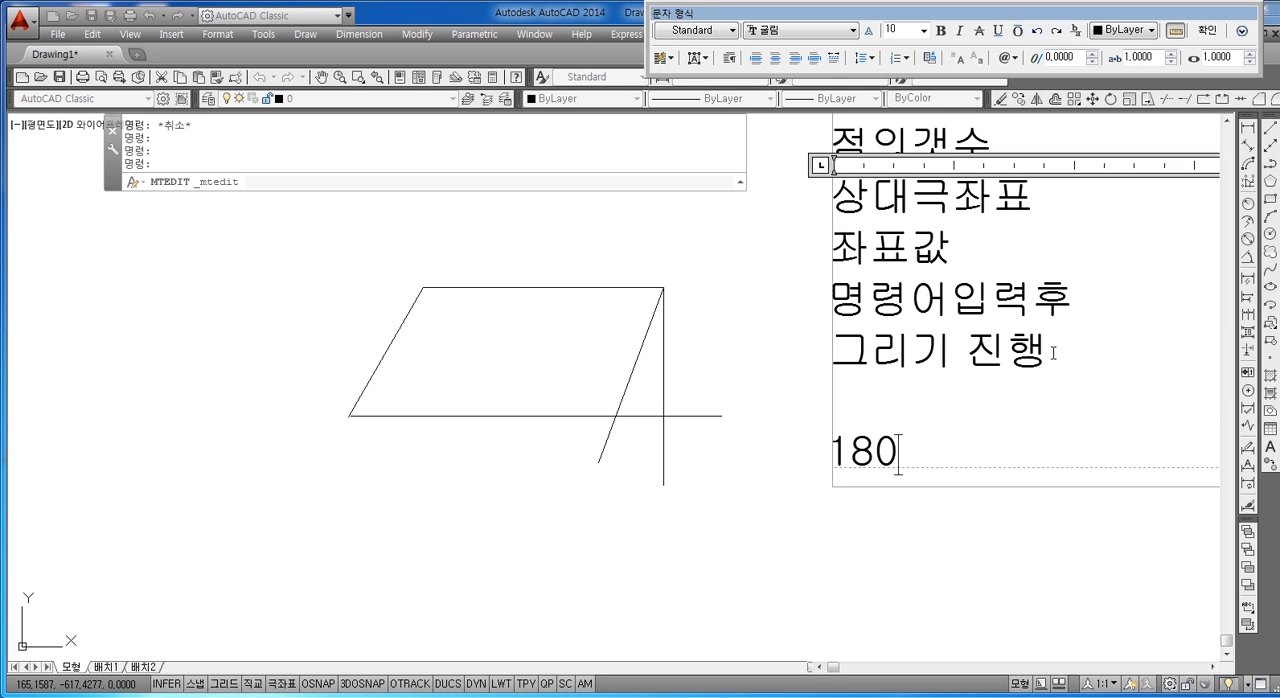
type("-60-")
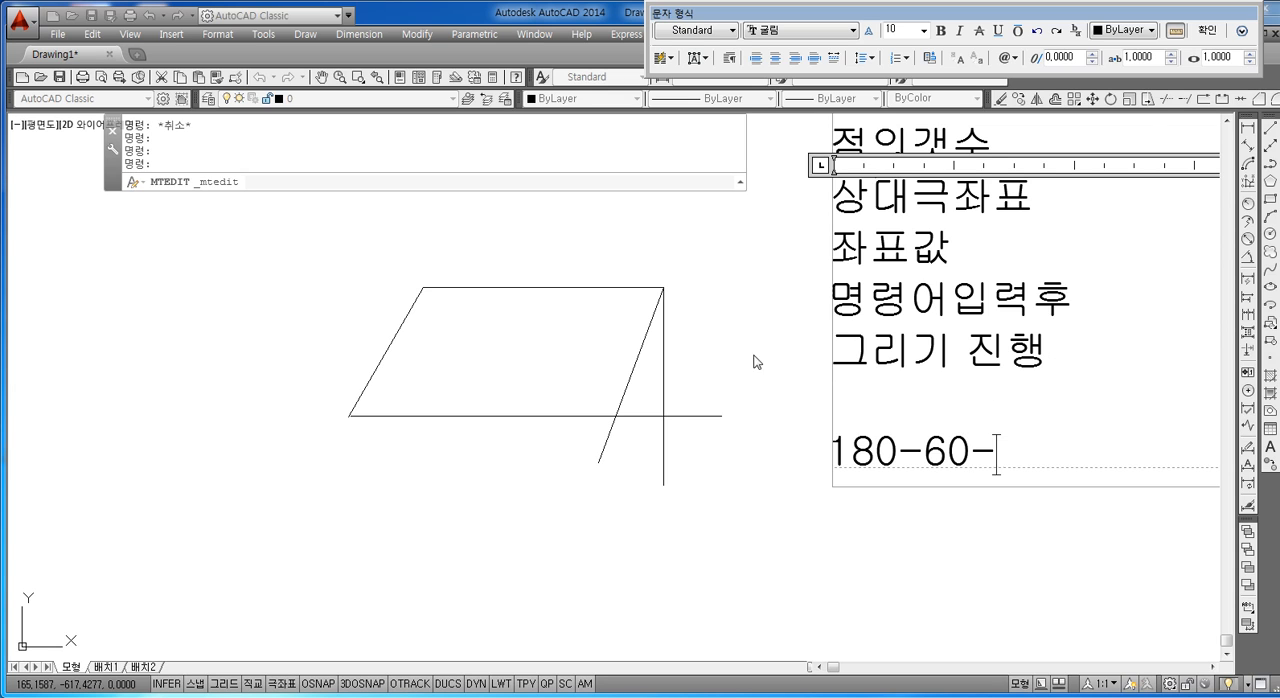
left_click(663, 412)
Step: Complete the calculation line in the notes text as "180-60-90=30도"
scroll(674, 417, "up", 6)
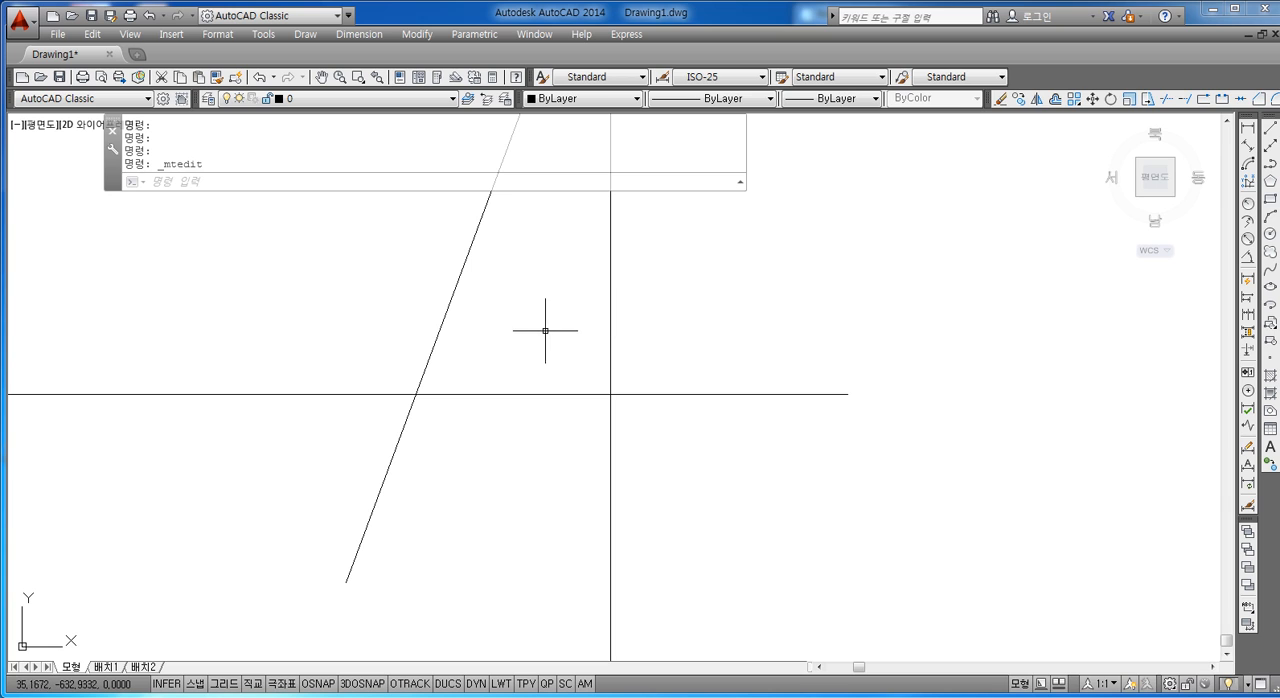
scroll(556, 416, "down", 6)
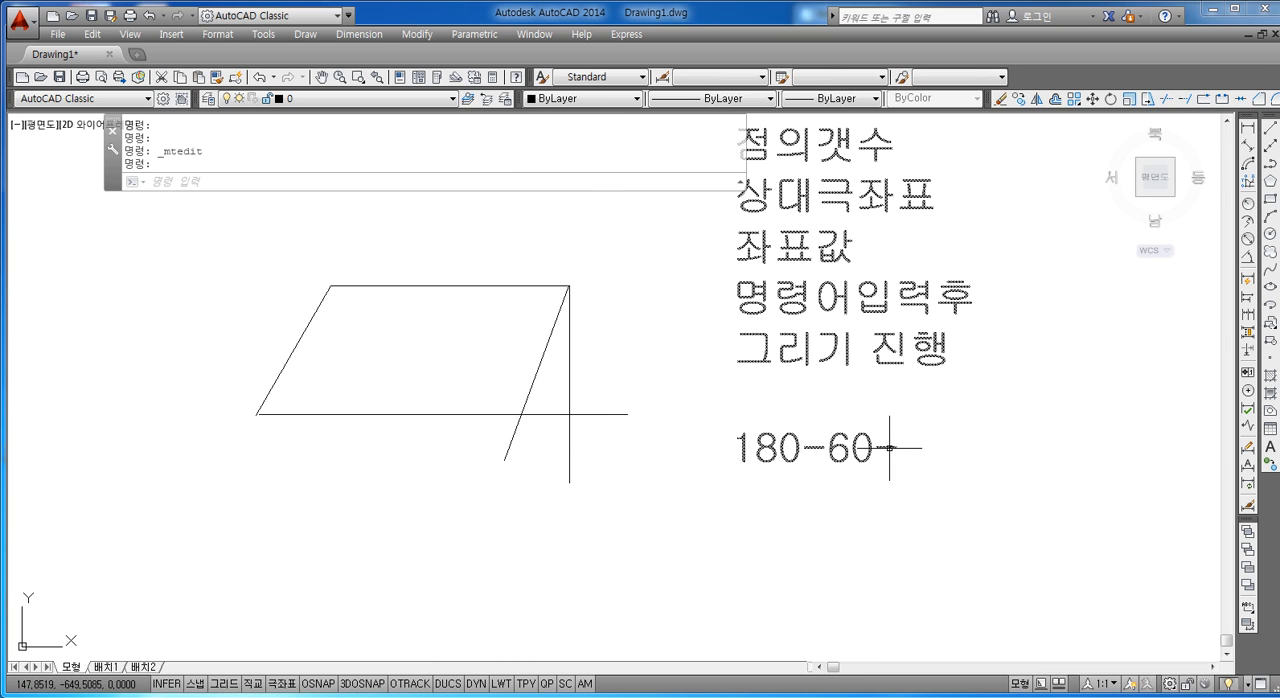
double_click(889, 447)
type("0")
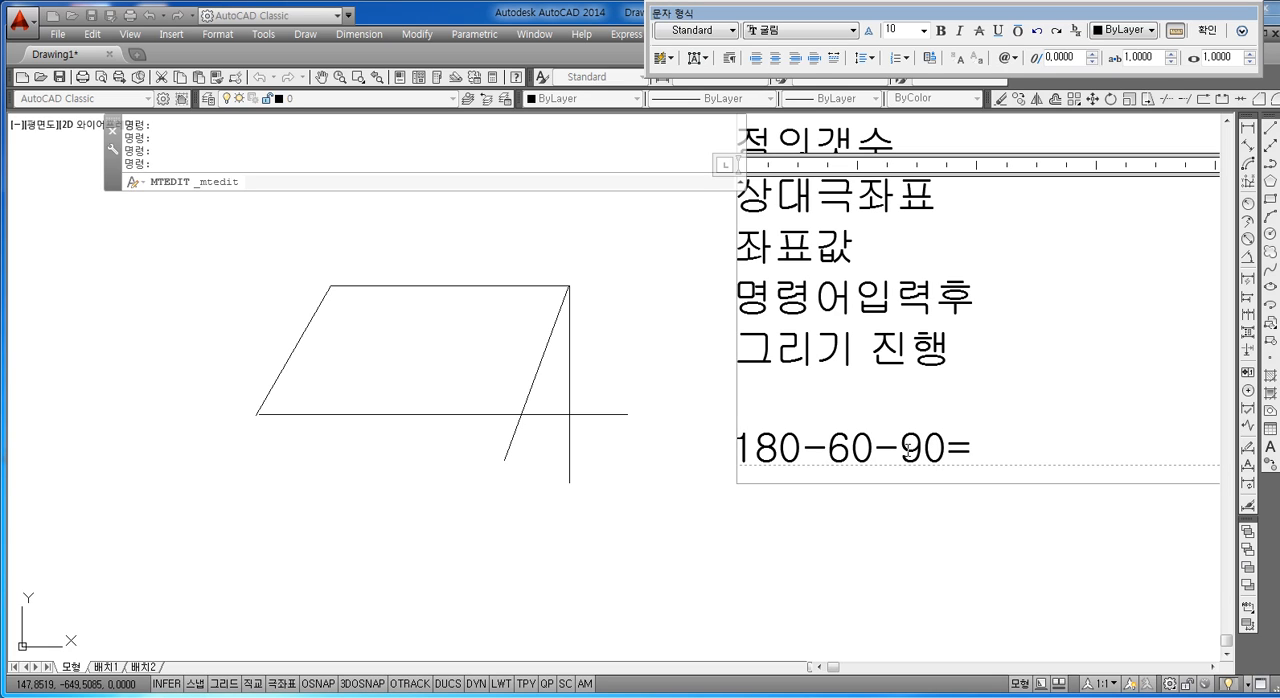
type("=30도")
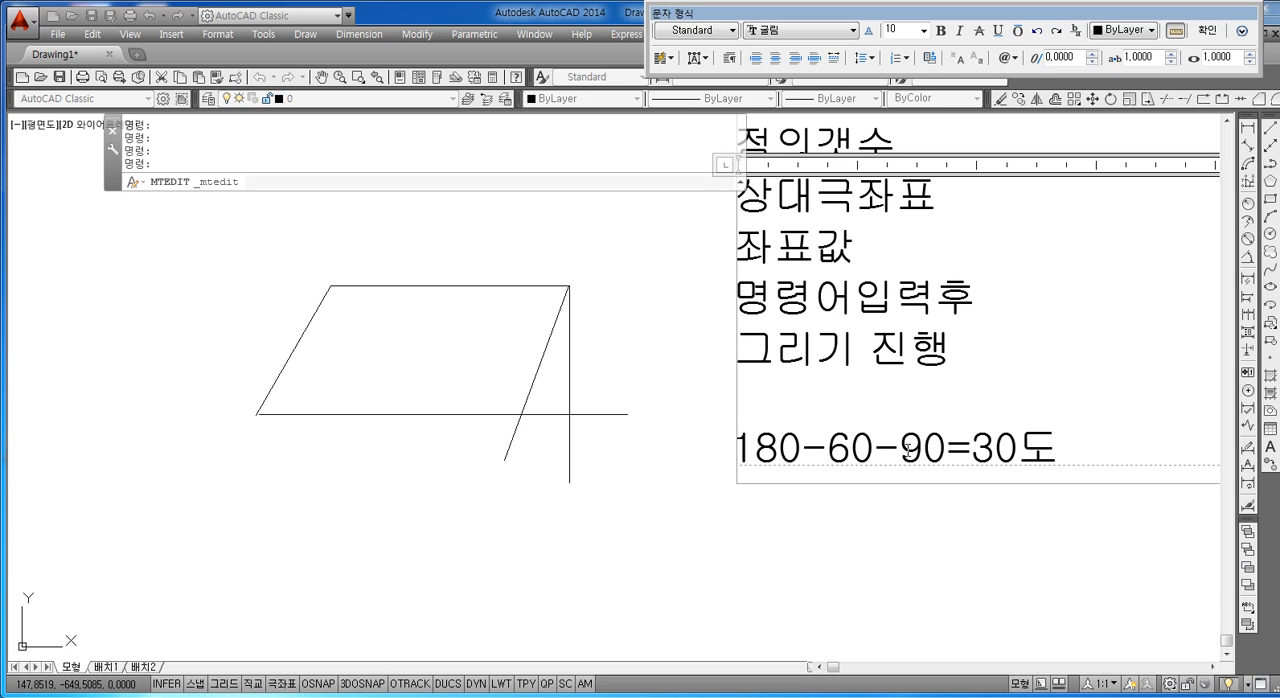
left_click(484, 511)
Step: Examine the angles at the figure's upper-right corner between the horizontal, slanted and vertical lines
scroll(523, 455, "up", 5)
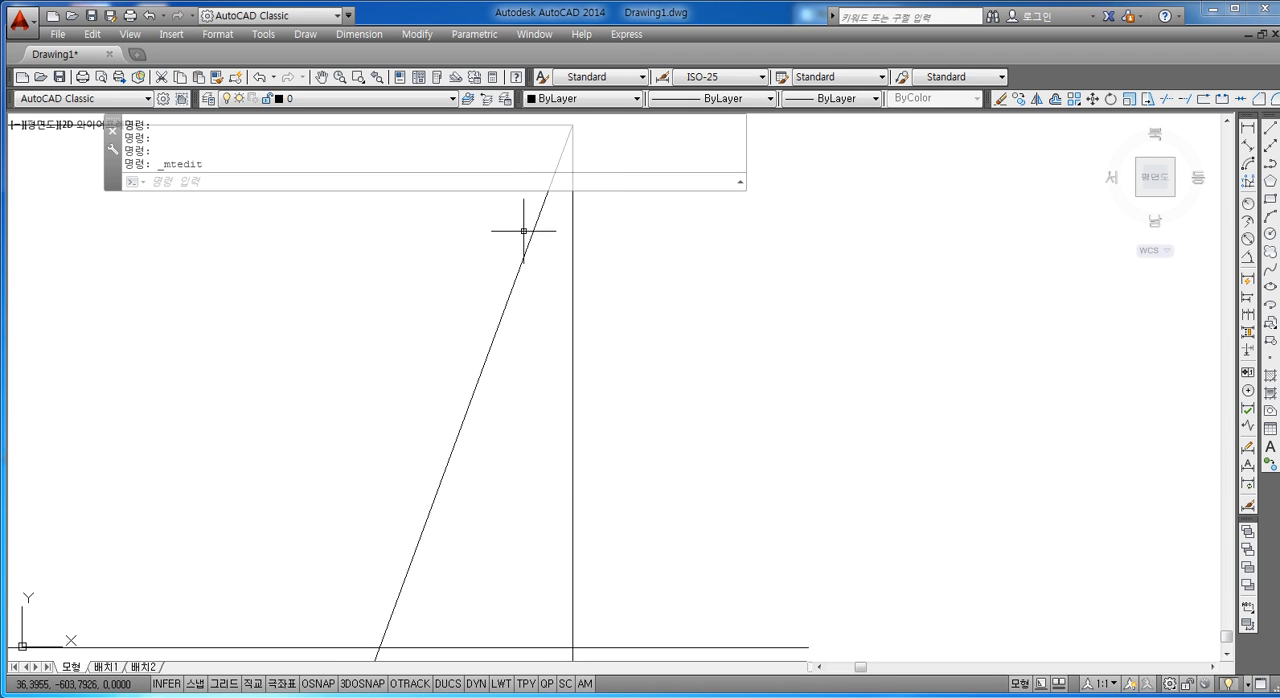
middle_click_drag(543, 214, 517, 312)
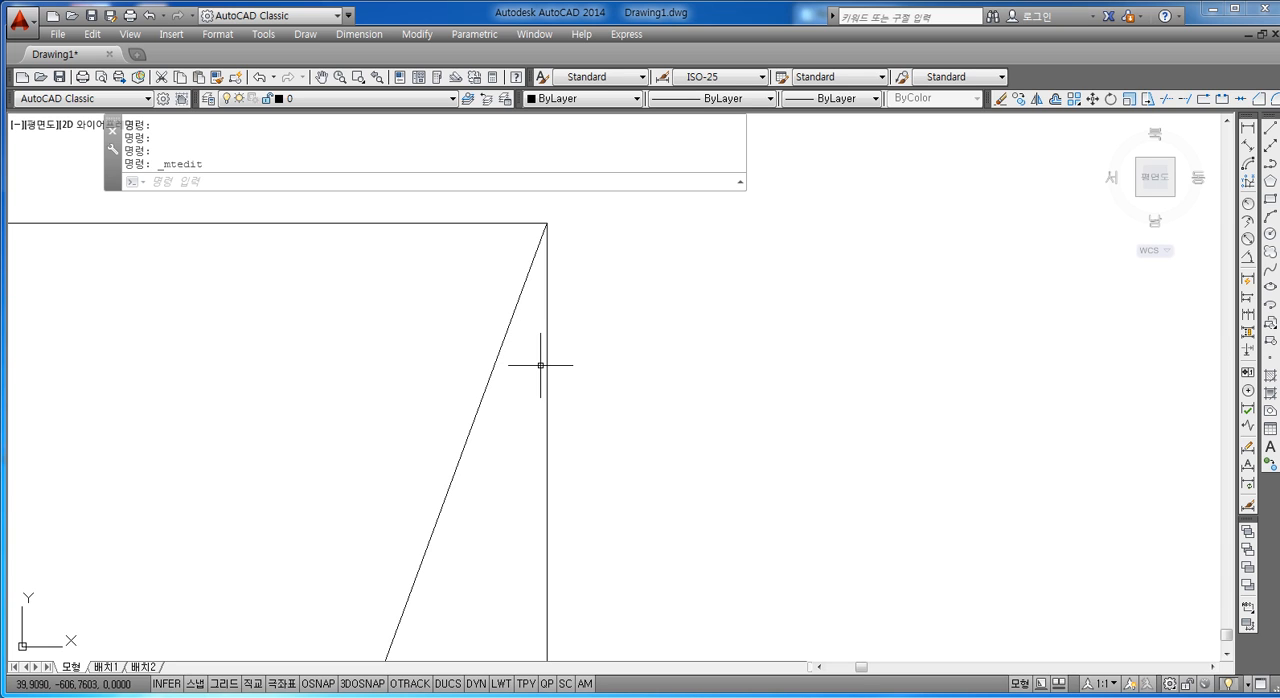
scroll(540, 365, "down", 2)
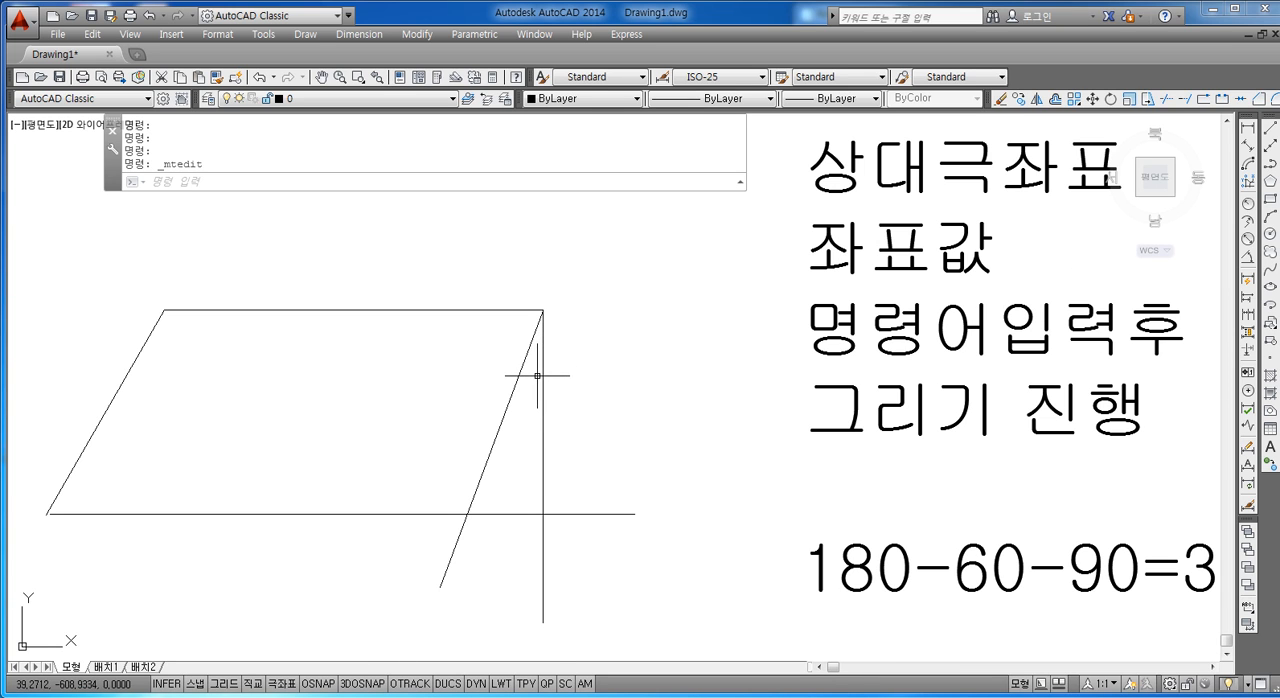
scroll(541, 378, "up", 2)
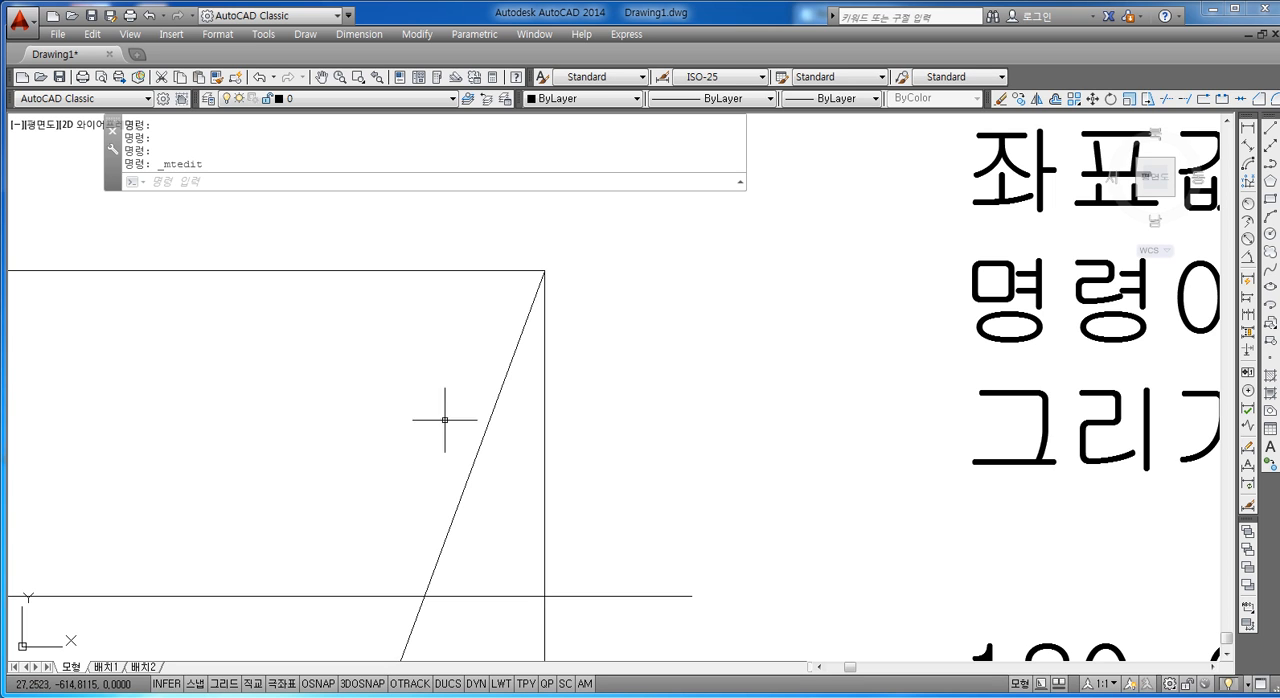
scroll(446, 420, "down", 3)
scroll(528, 443, "up", 2)
scroll(455, 312, "up", 3)
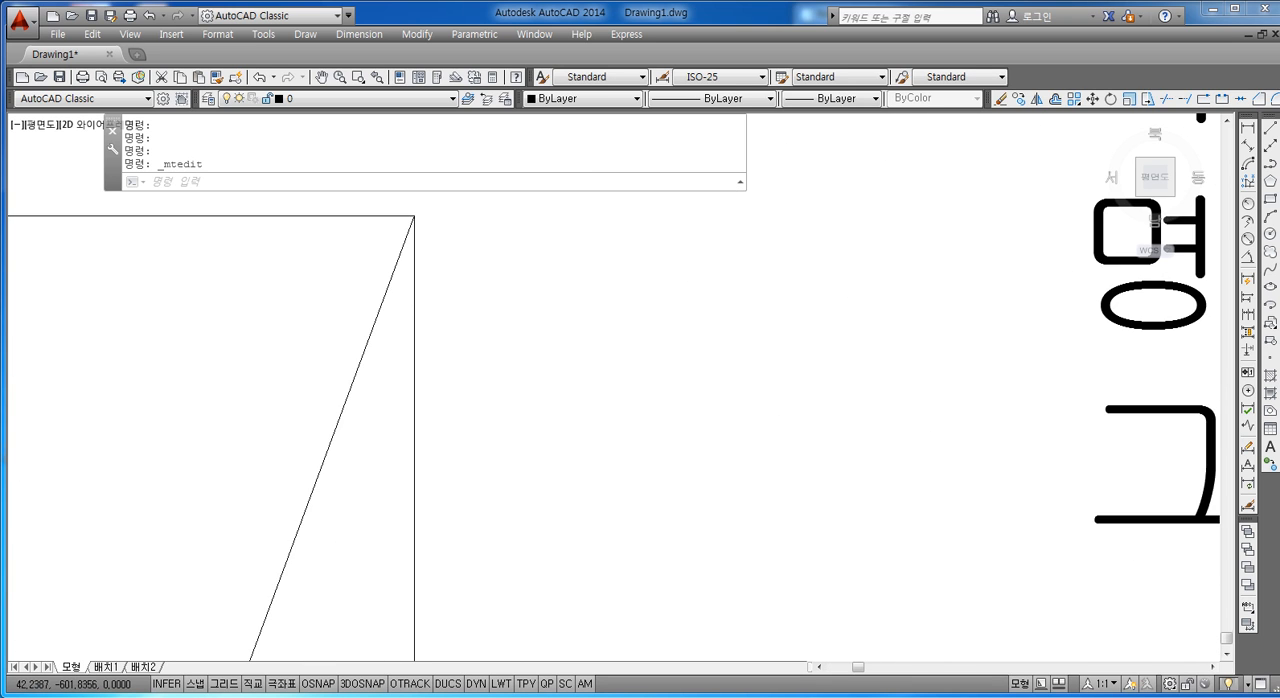
scroll(423, 266, "down", 2)
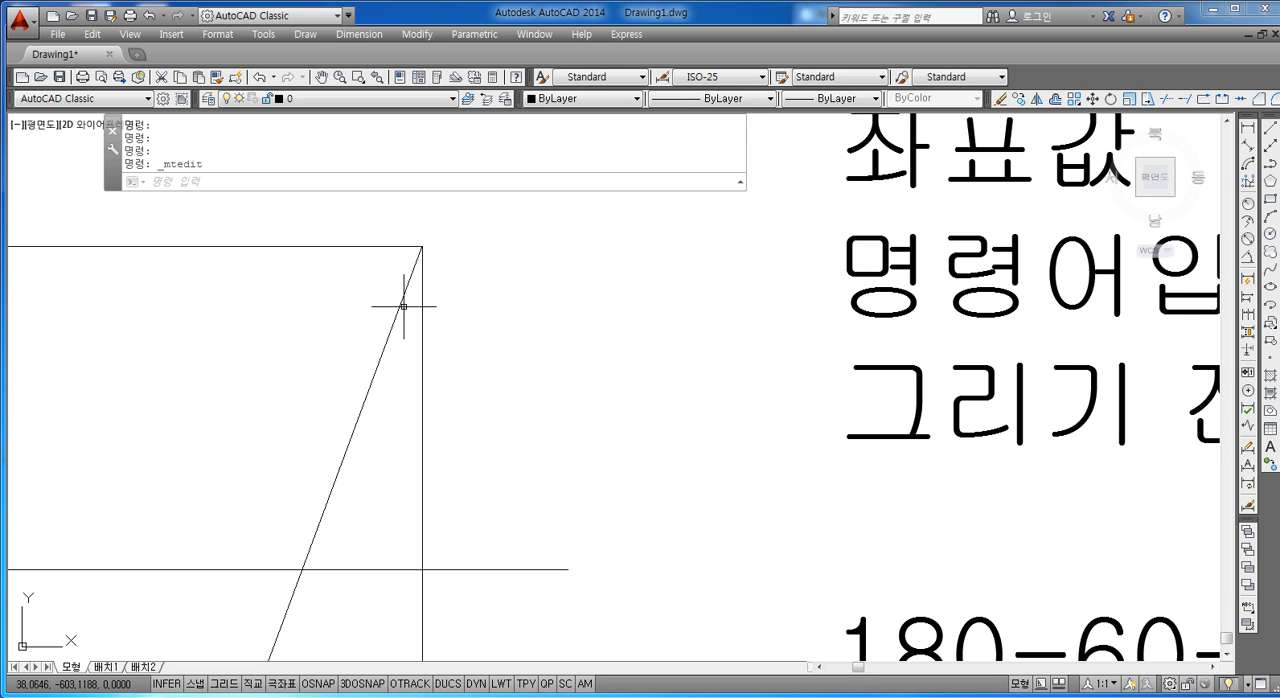
scroll(405, 297, "down", 2)
scroll(420, 300, "up", 4)
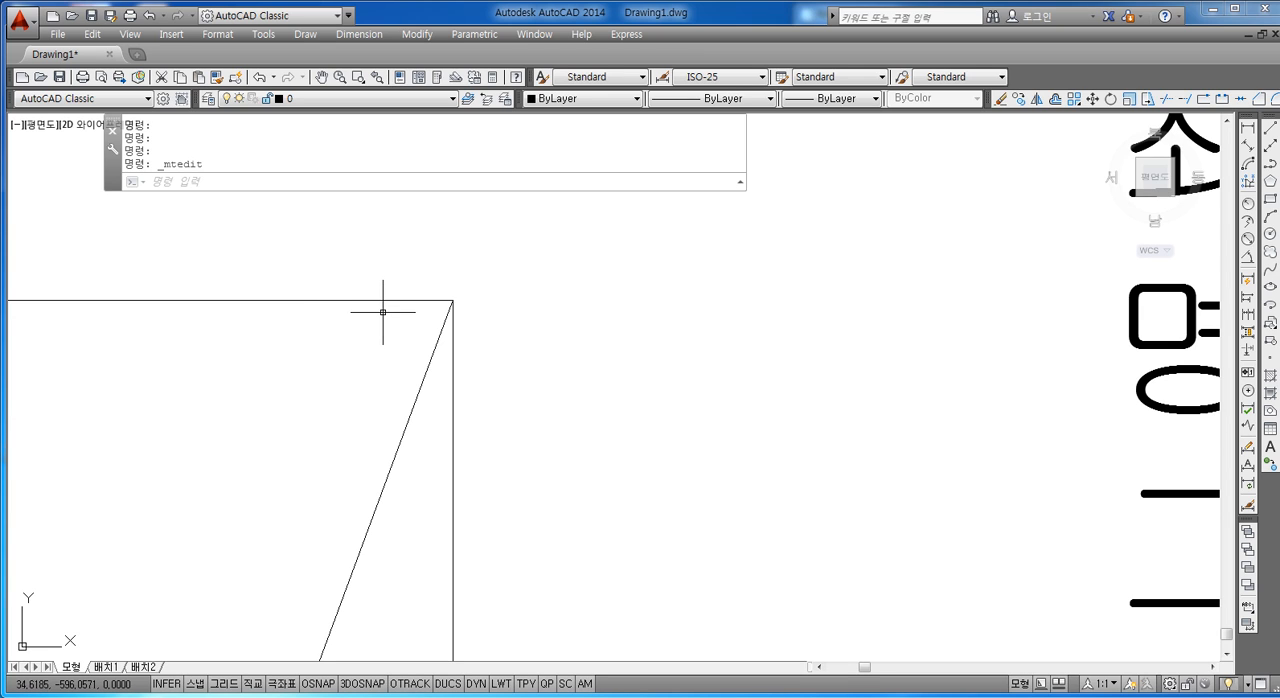
scroll(427, 379, "down", 2)
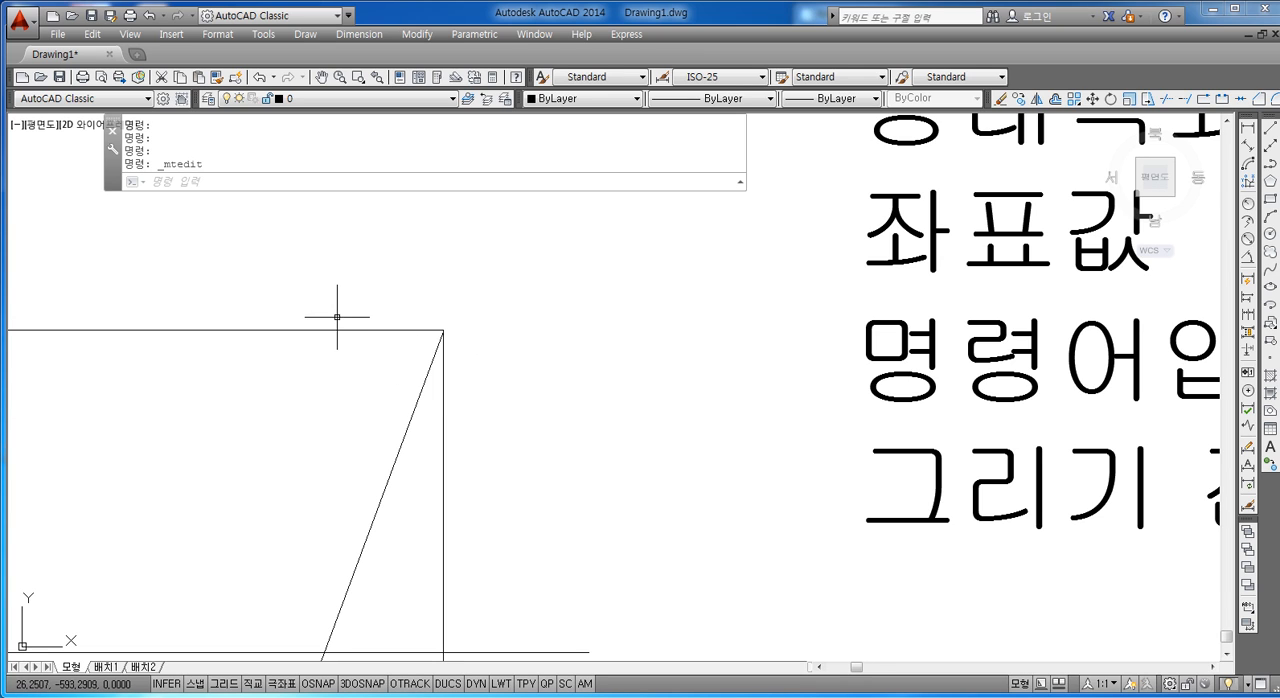
scroll(488, 353, "up", 3)
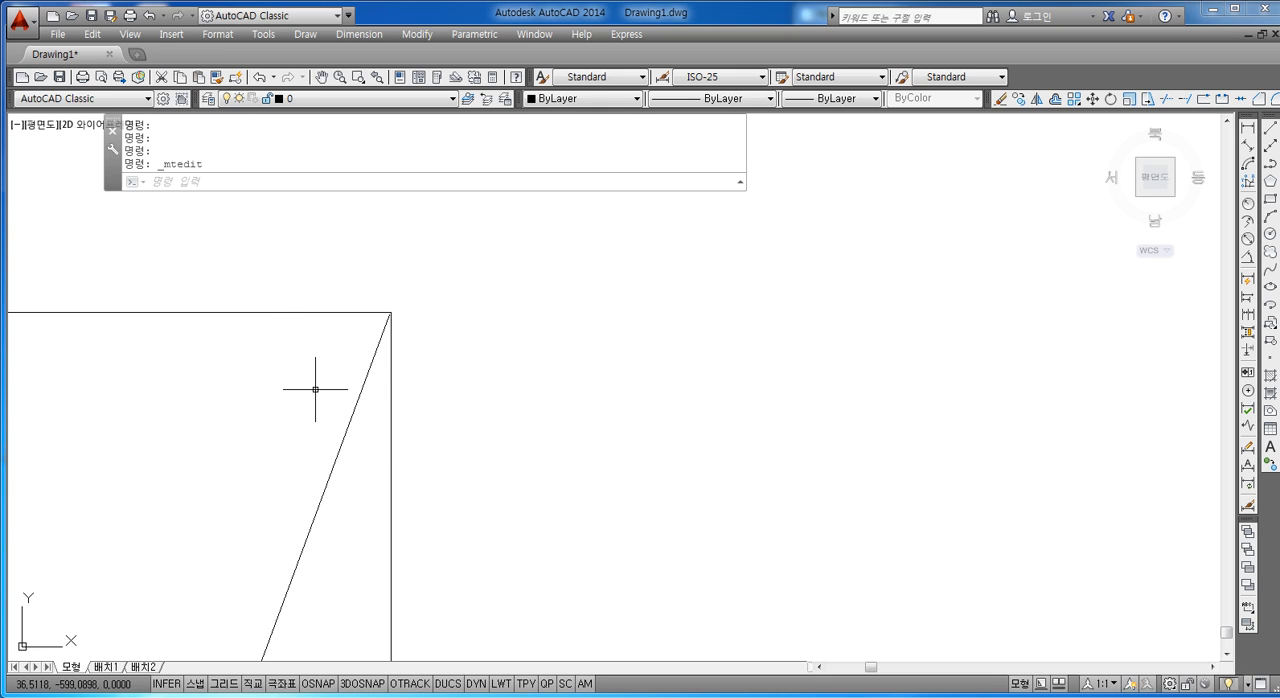
scroll(349, 386, "down", 4)
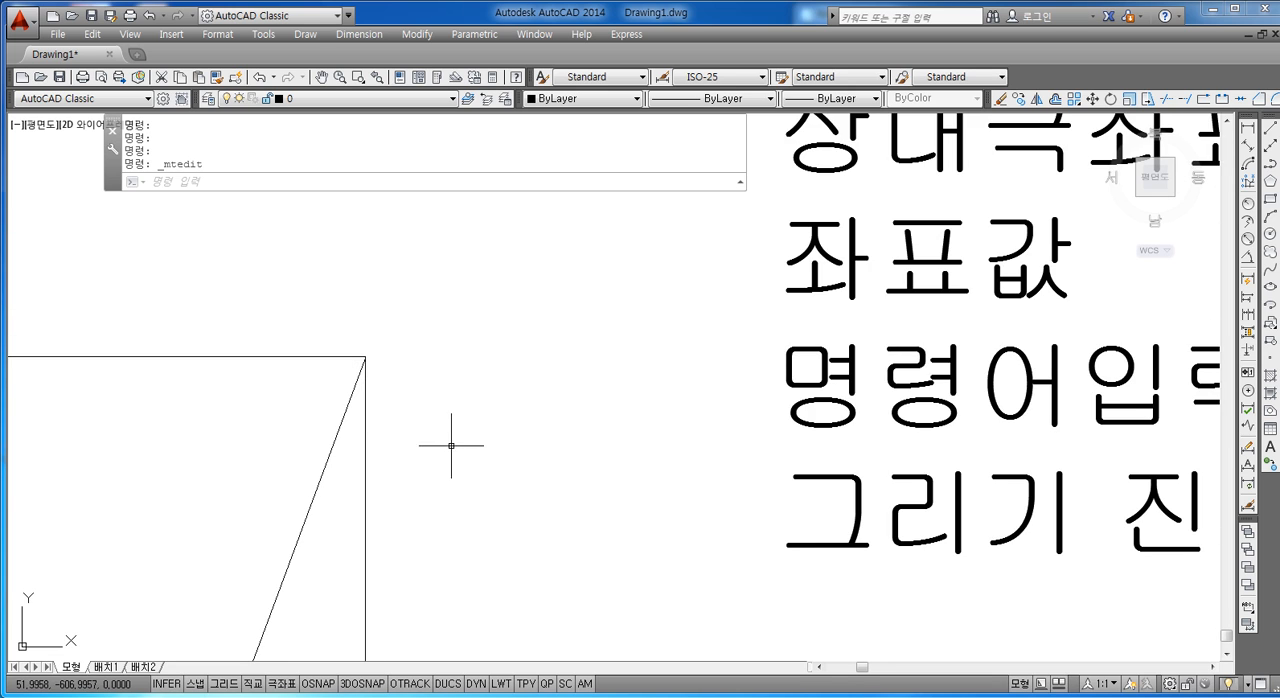
middle_click_drag(433, 432, 394, 368)
scroll(394, 368, "down", 4)
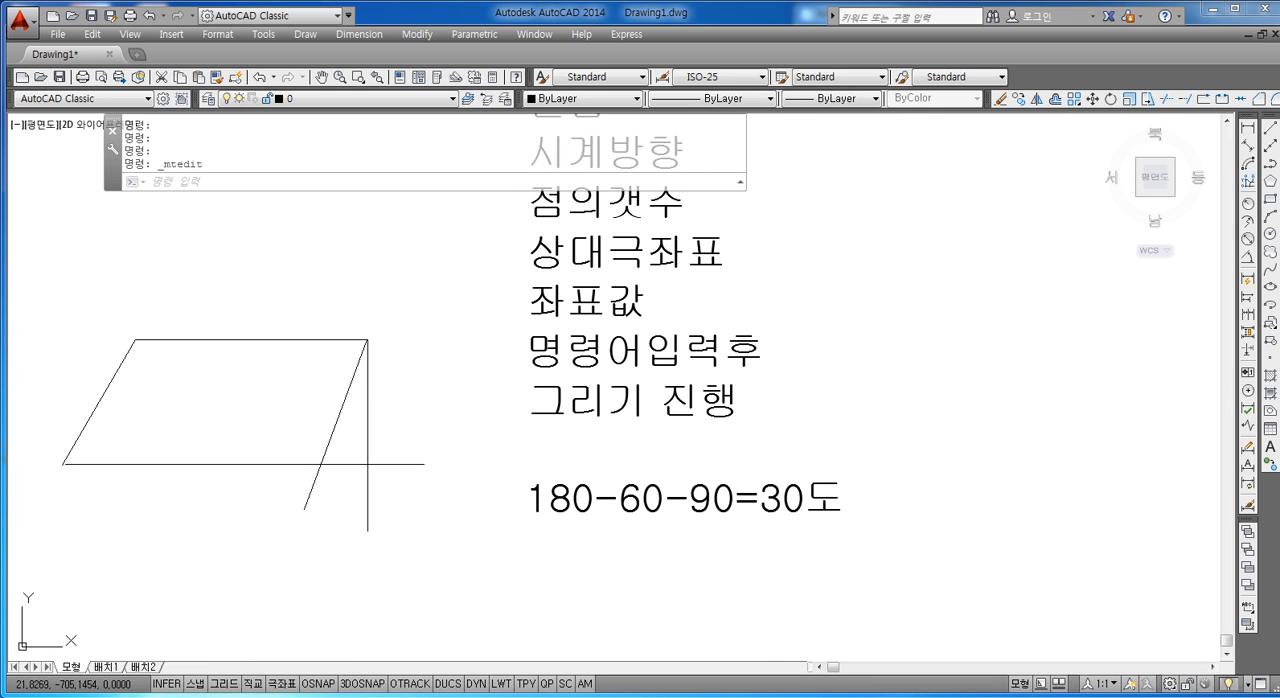
mouse_move(422, 651)
left_click(170, 675)
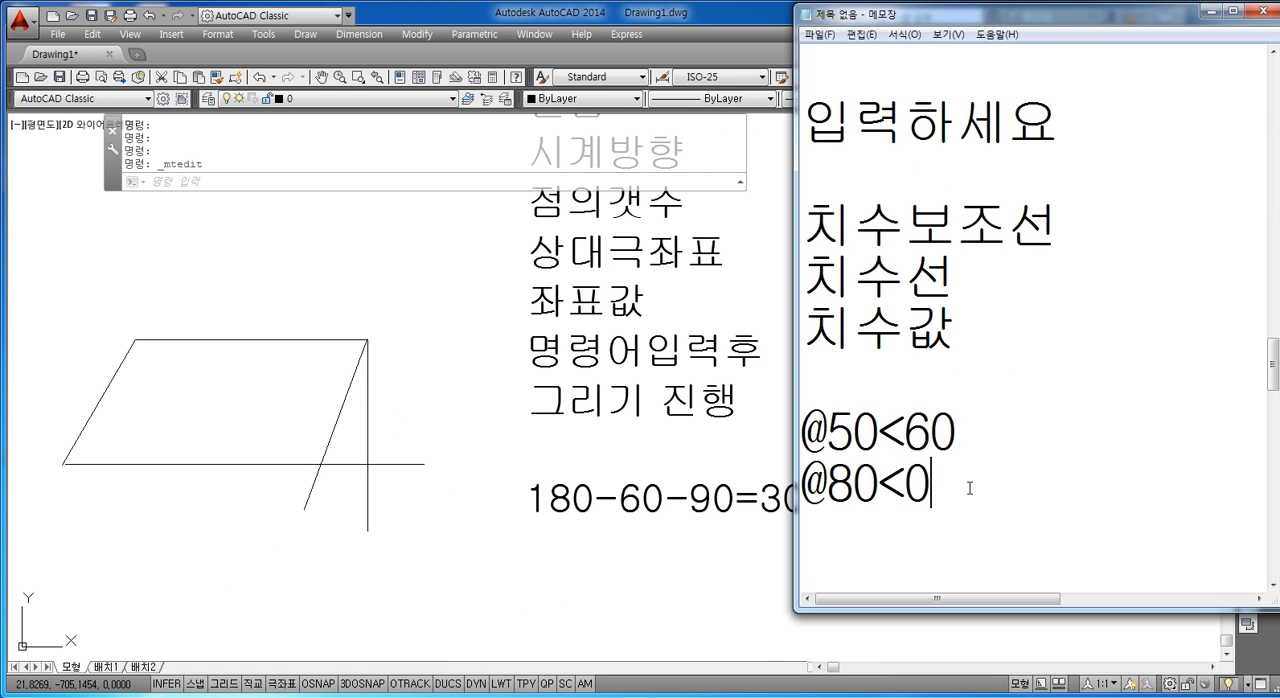
key("Return")
type("@")
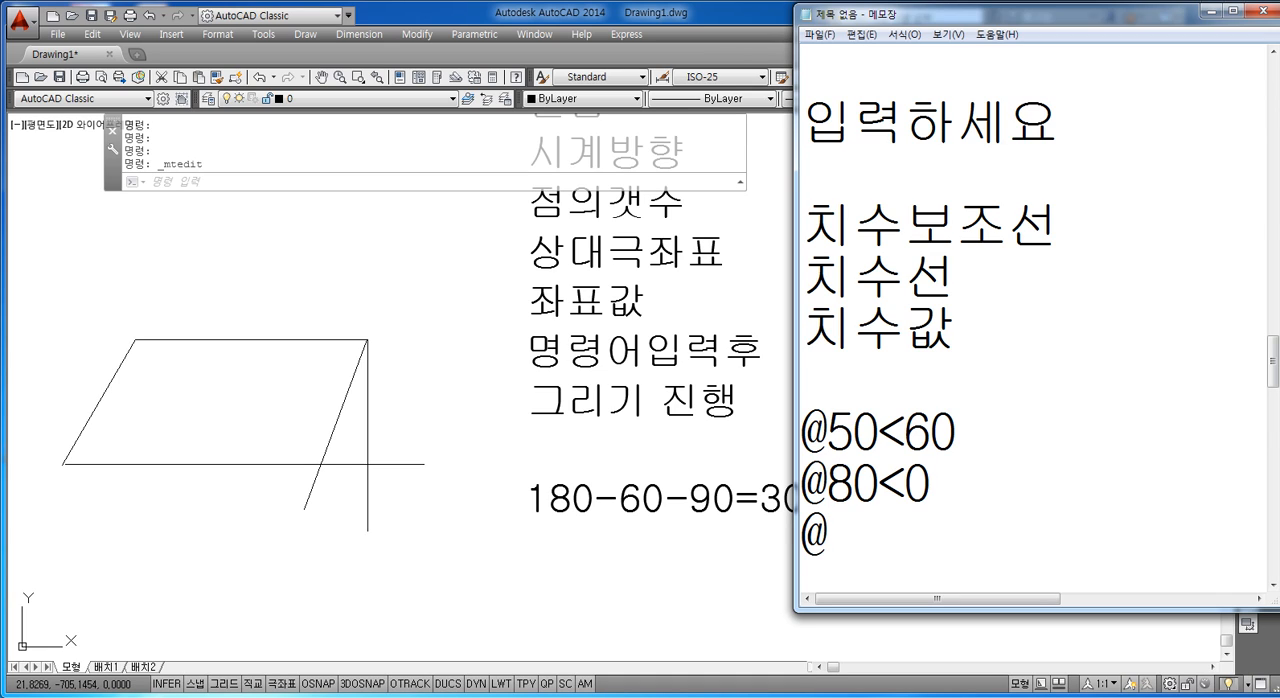
type("50")
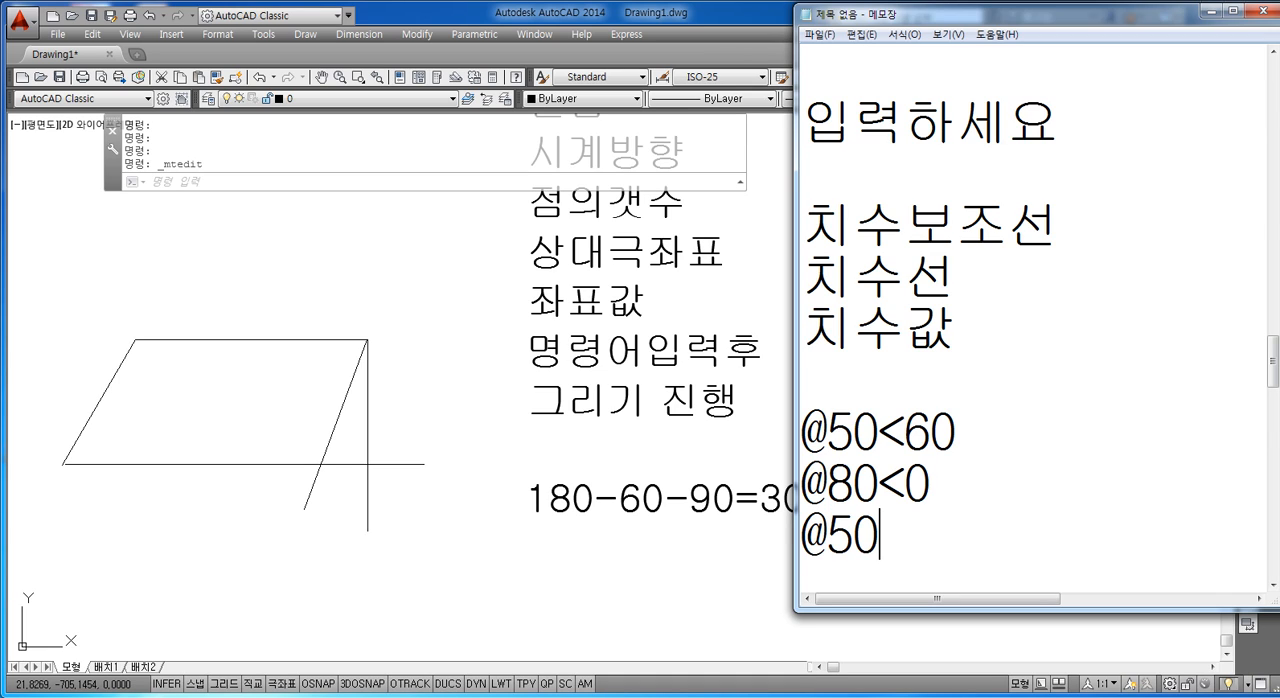
type("<240")
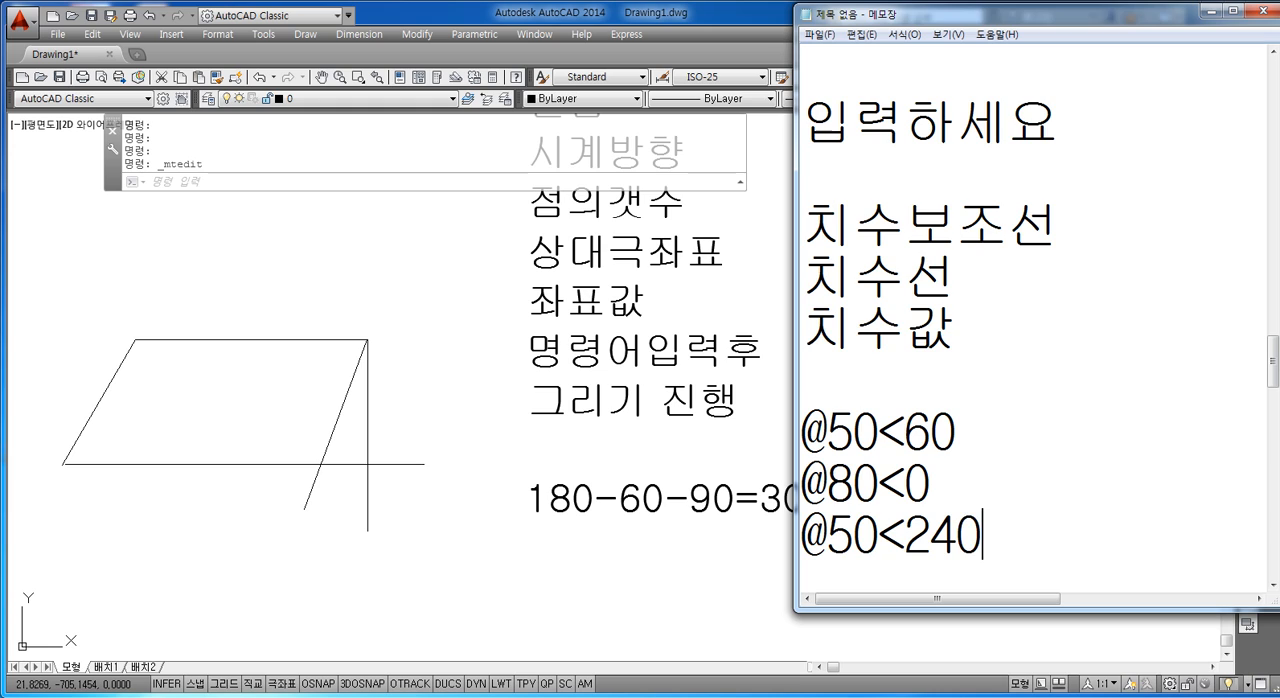
key("Return")
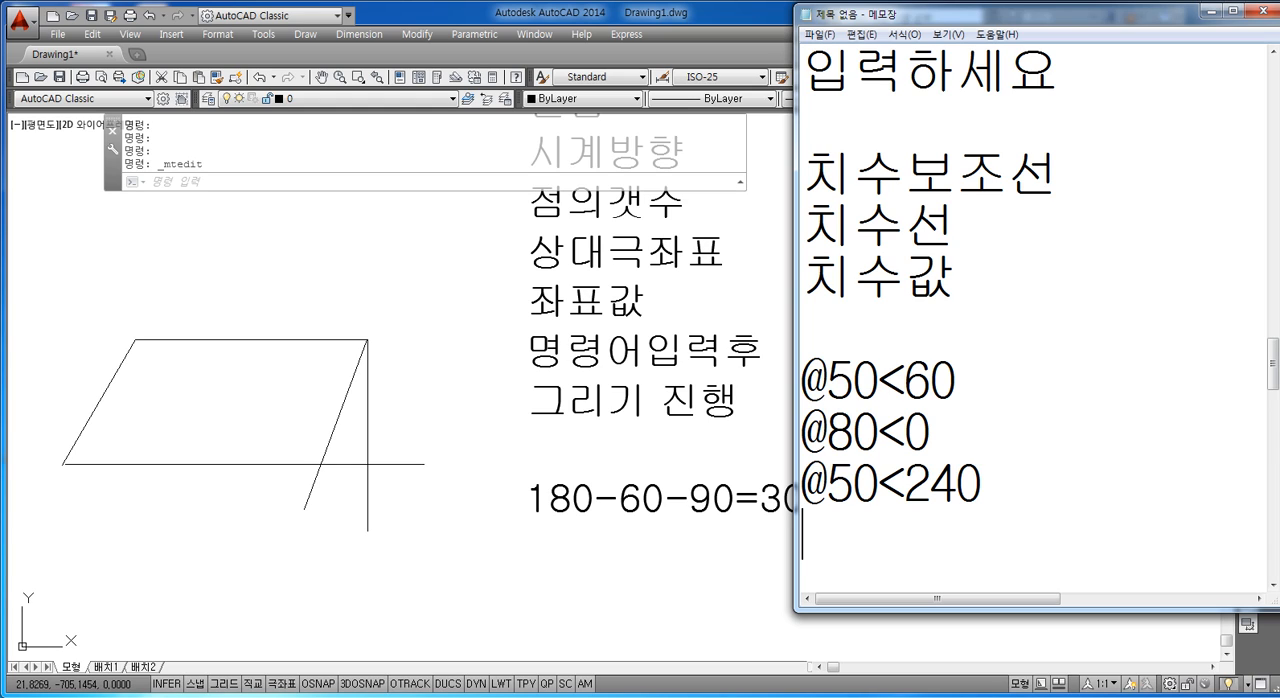
type("@80<")
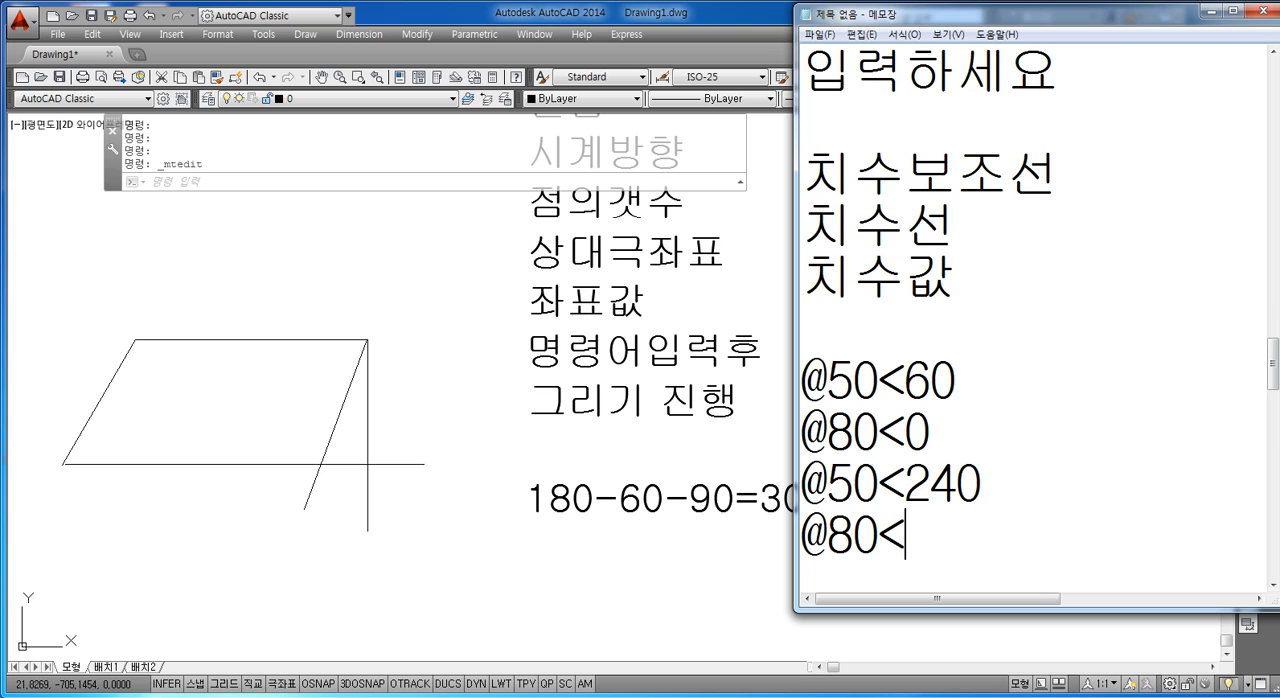
type("80")
Step: Add "ESC 누름" below the coordinate list, leaving one blank line above it
key("Return")
key("Return")
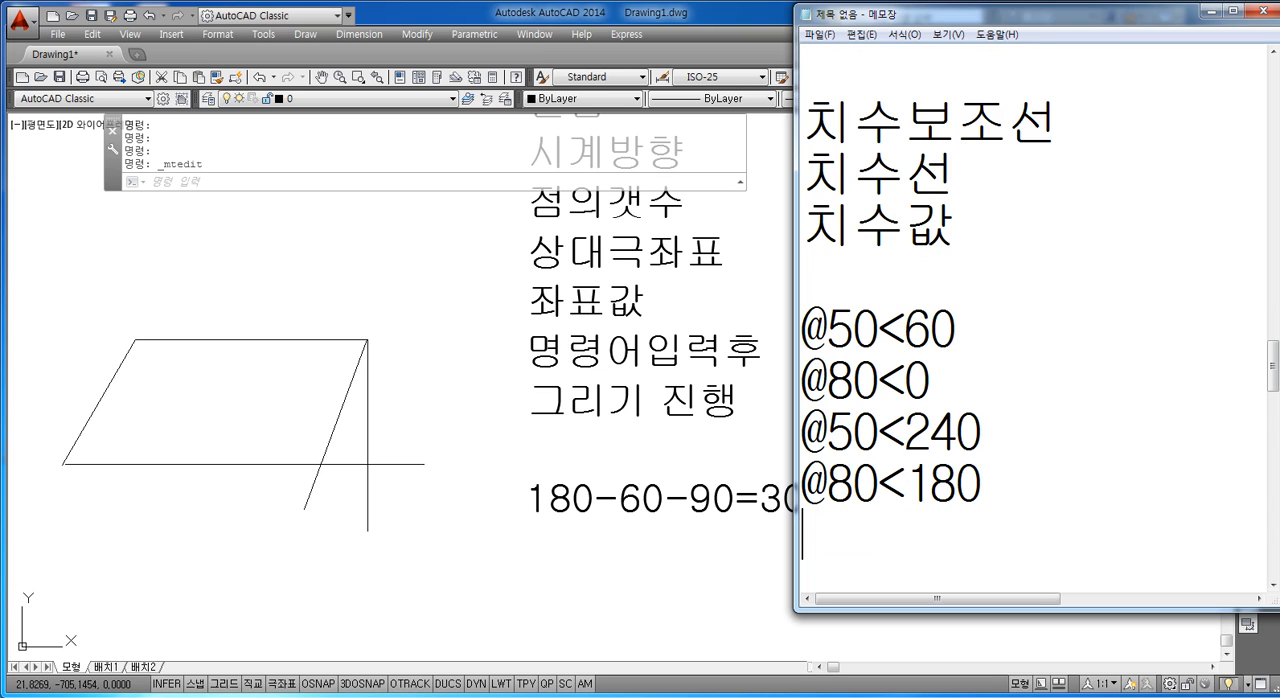
type("EA")
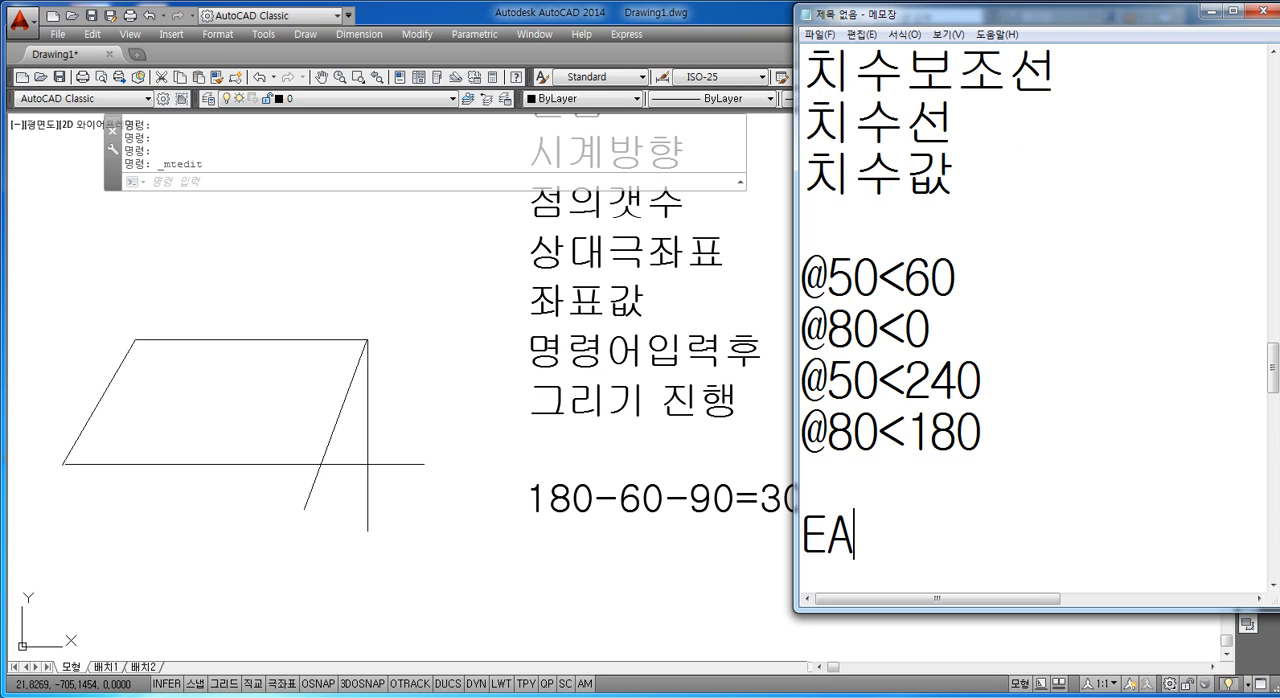
key("BackSpace")
type("SC")
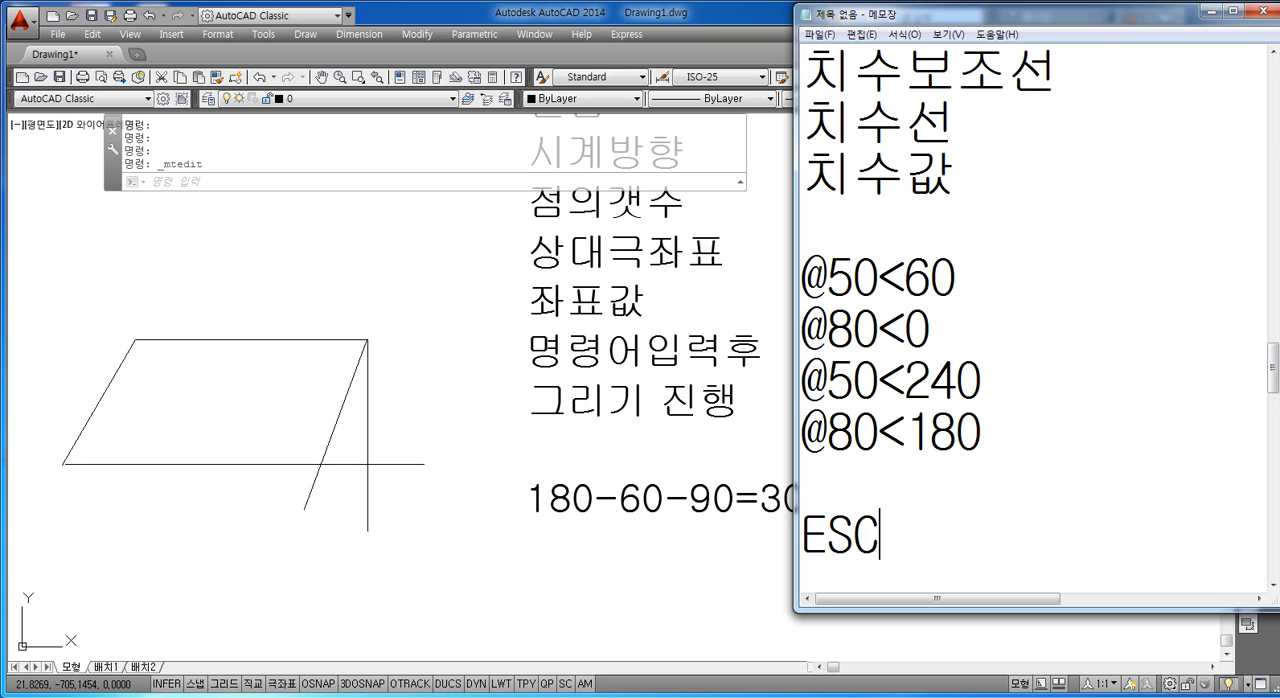
type(" 누름")
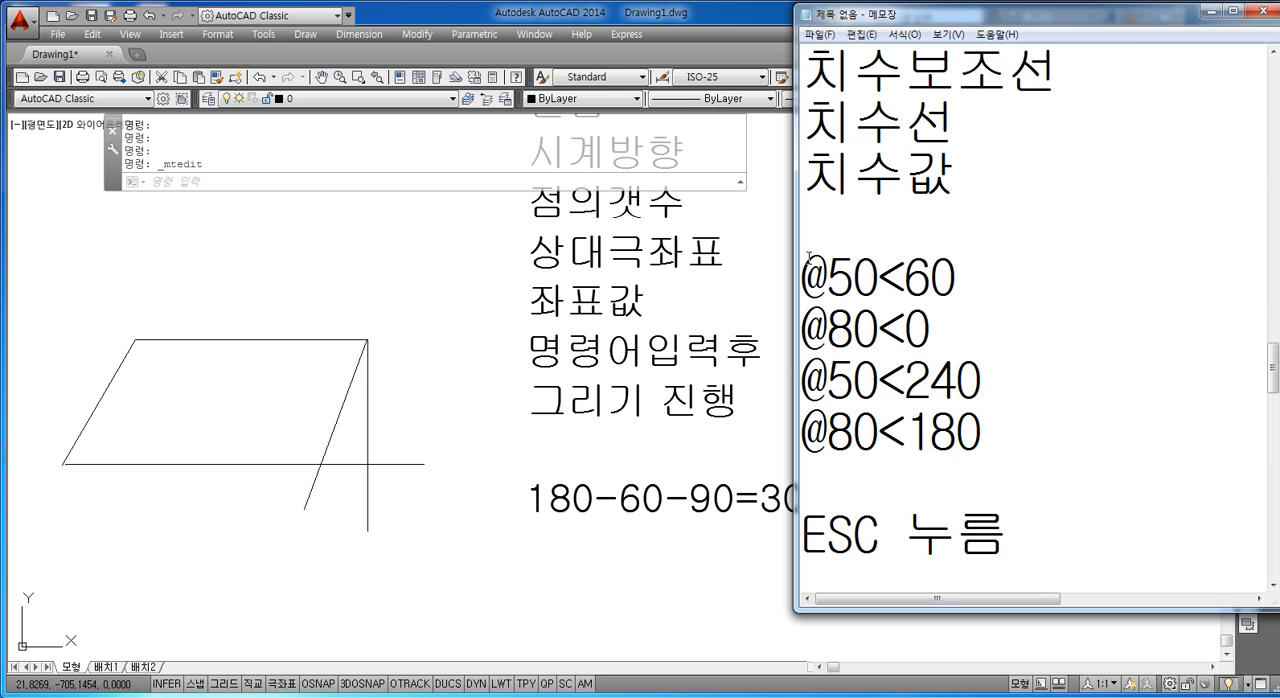
left_click_drag(806, 258, 1043, 540)
key("ctrl+c")
left_click(697, 480)
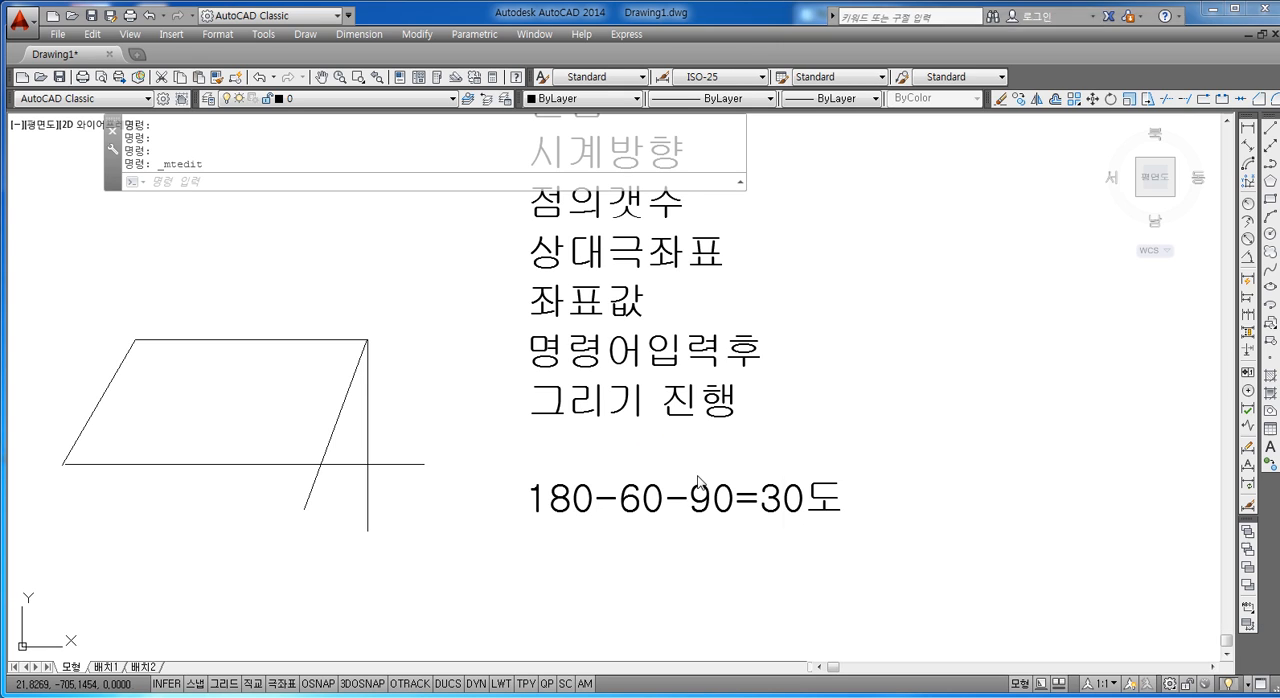
double_click(843, 498)
double_click(830, 497)
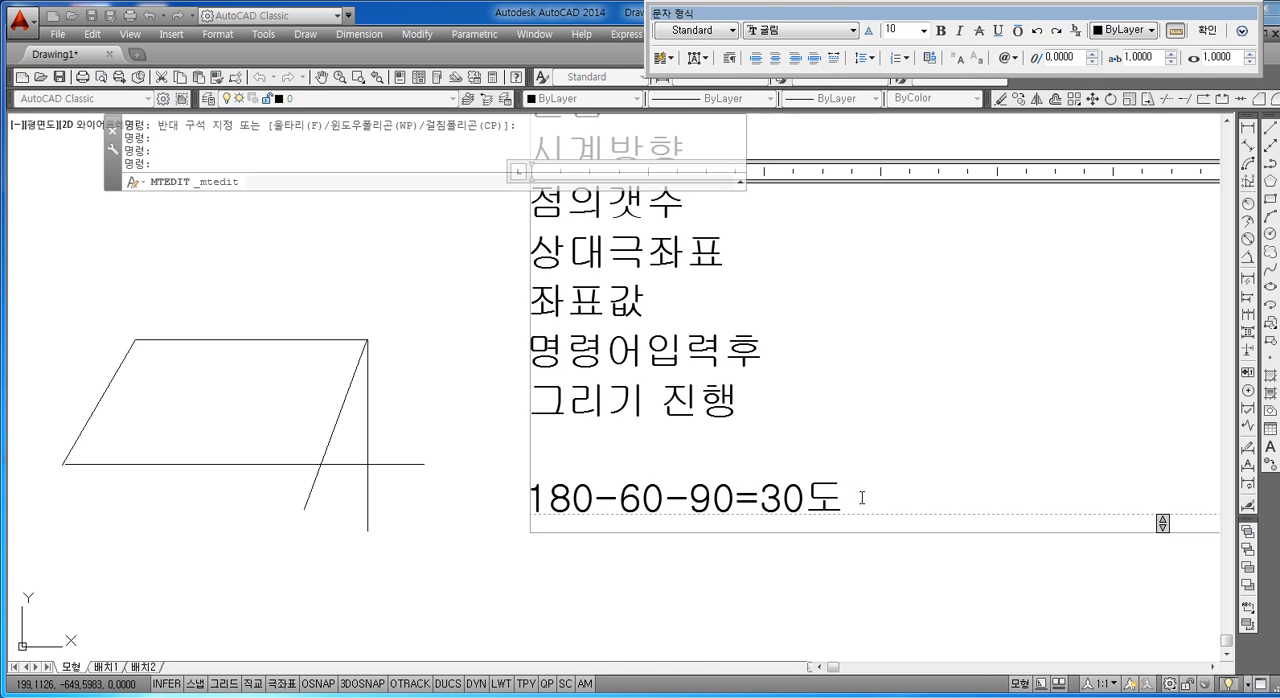
key("ctrl+v")
key("Escape")
key("Escape")
key("Escape")
scroll(720, 534, "down", 4)
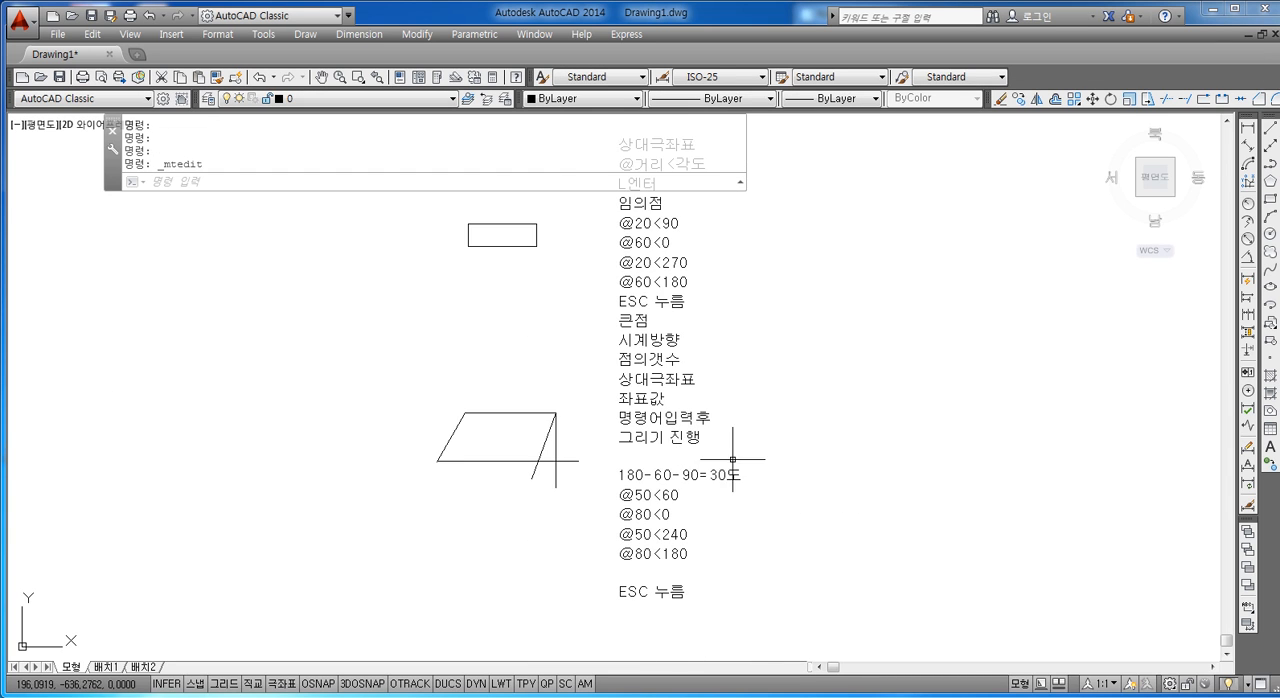
scroll(706, 534, "up", 2)
key("Return")
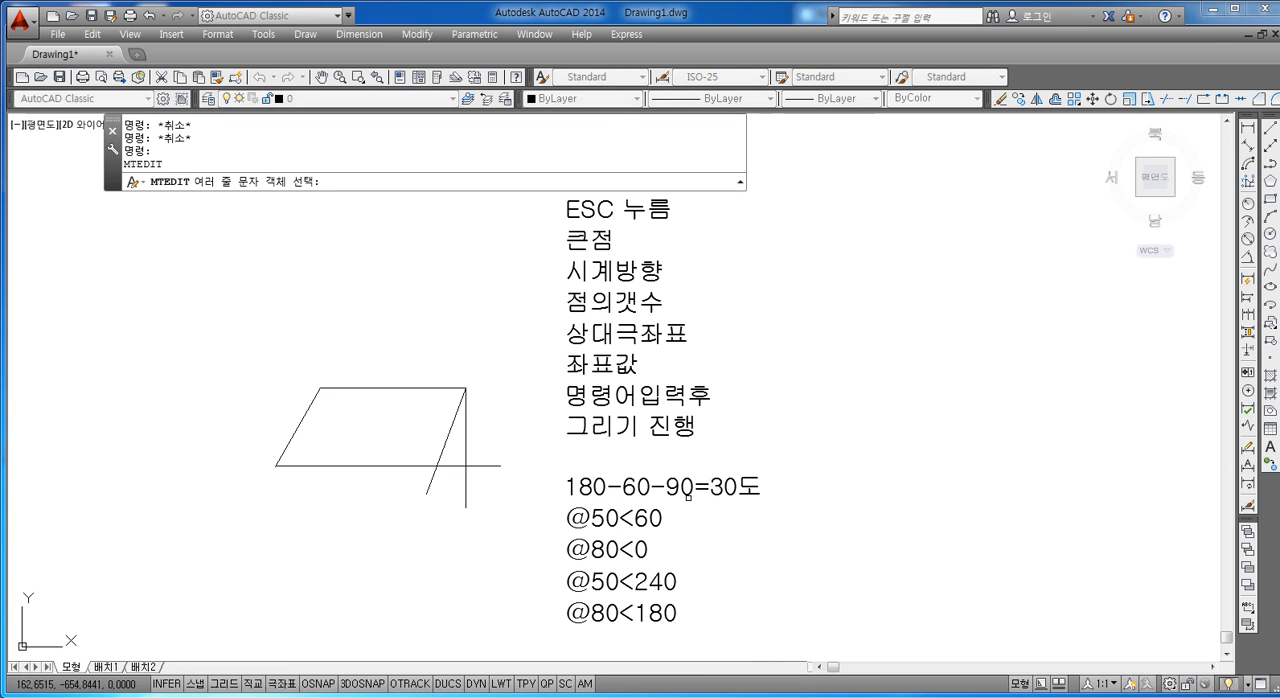
key("Escape")
key("Escape")
Step: Move the notes text straight up so its last lines sit beside the sloped figure
type("m")
key("Return")
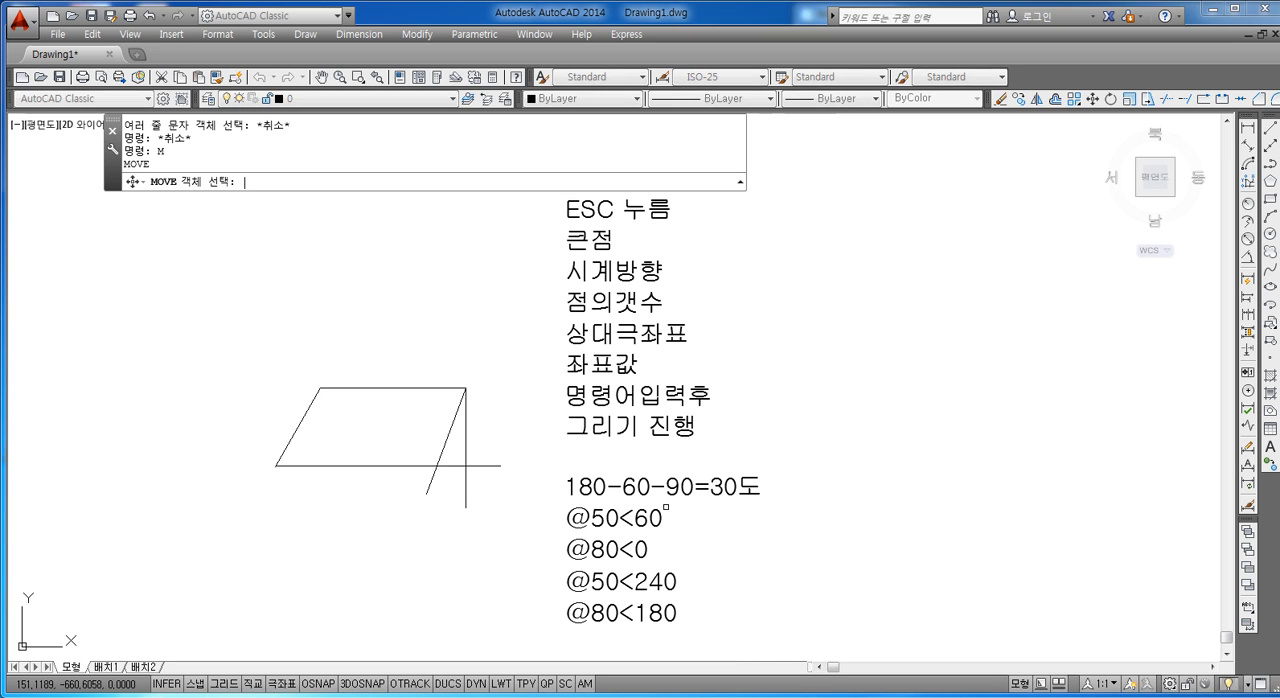
left_click(622, 537)
left_click(583, 577)
key("Return")
left_click(566, 577)
left_click(564, 352)
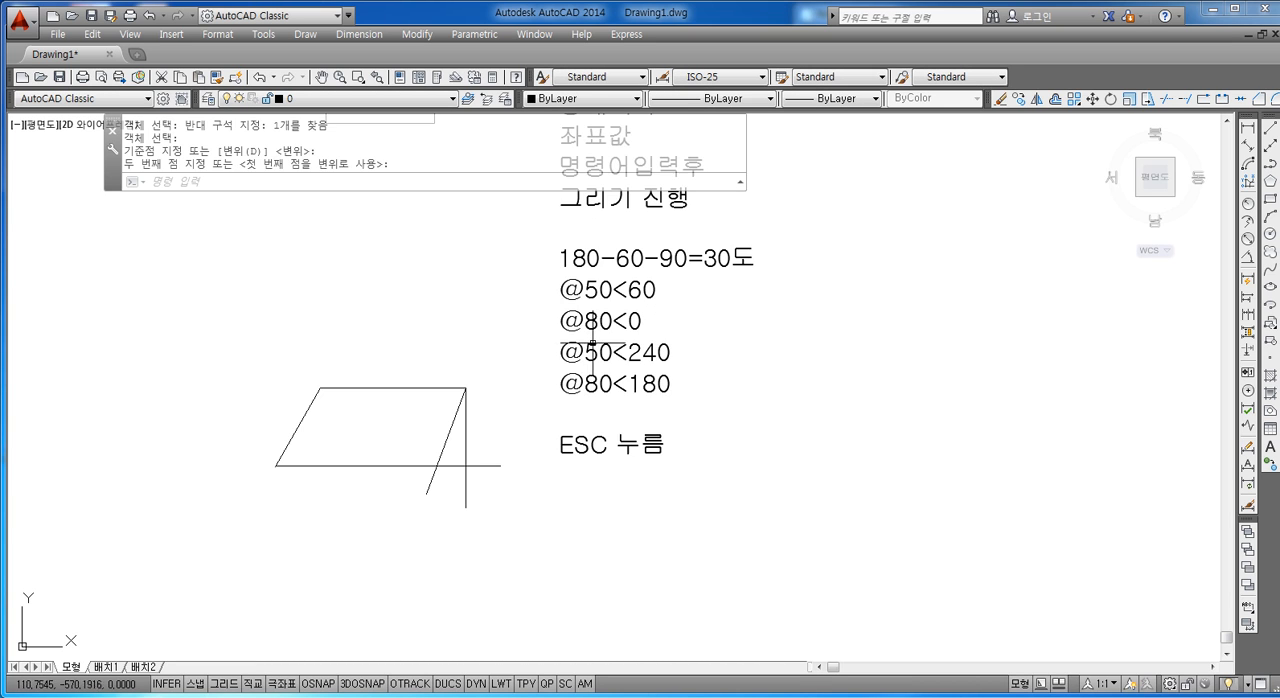
key("Escape")
Step: Delete the sloped figure together with its extra vertical, slanted and horizontal lines
scroll(531, 415, "up", 3)
scroll(566, 412, "down", 3)
key("Escape")
key("Escape")
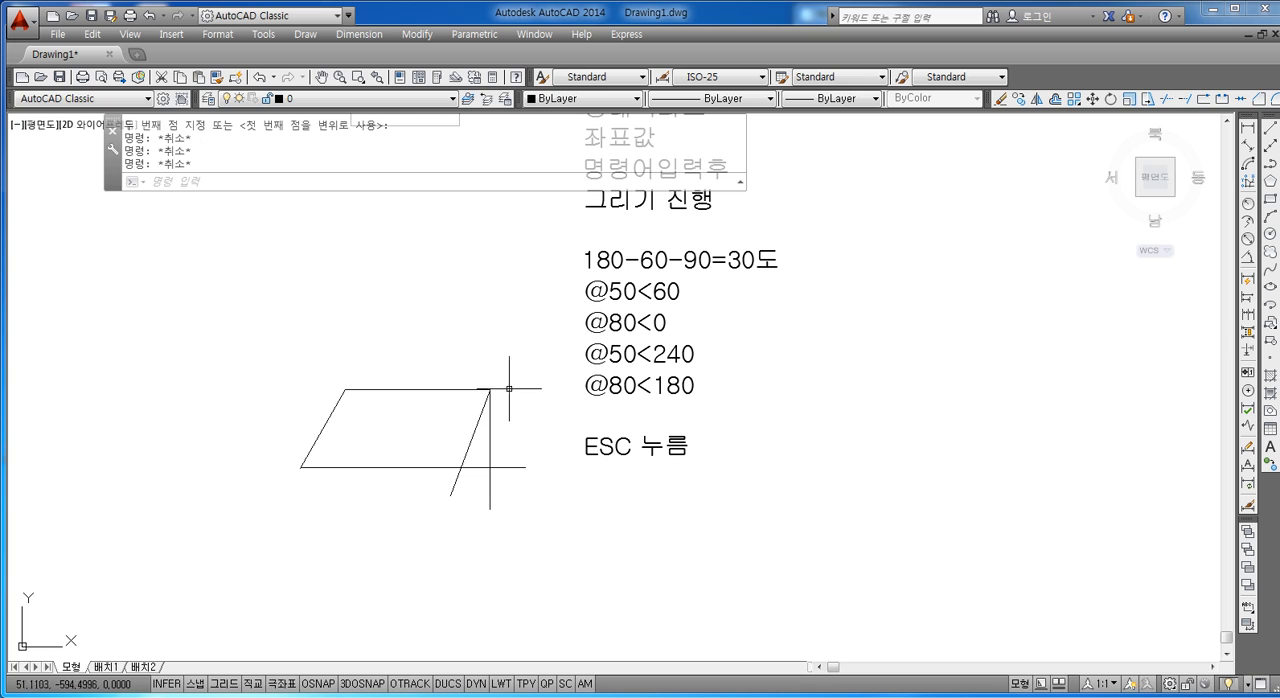
left_click(520, 358)
left_click(336, 492)
key("Delete")
key("Escape")
key("Escape")
key("Escape")
key("Escape")
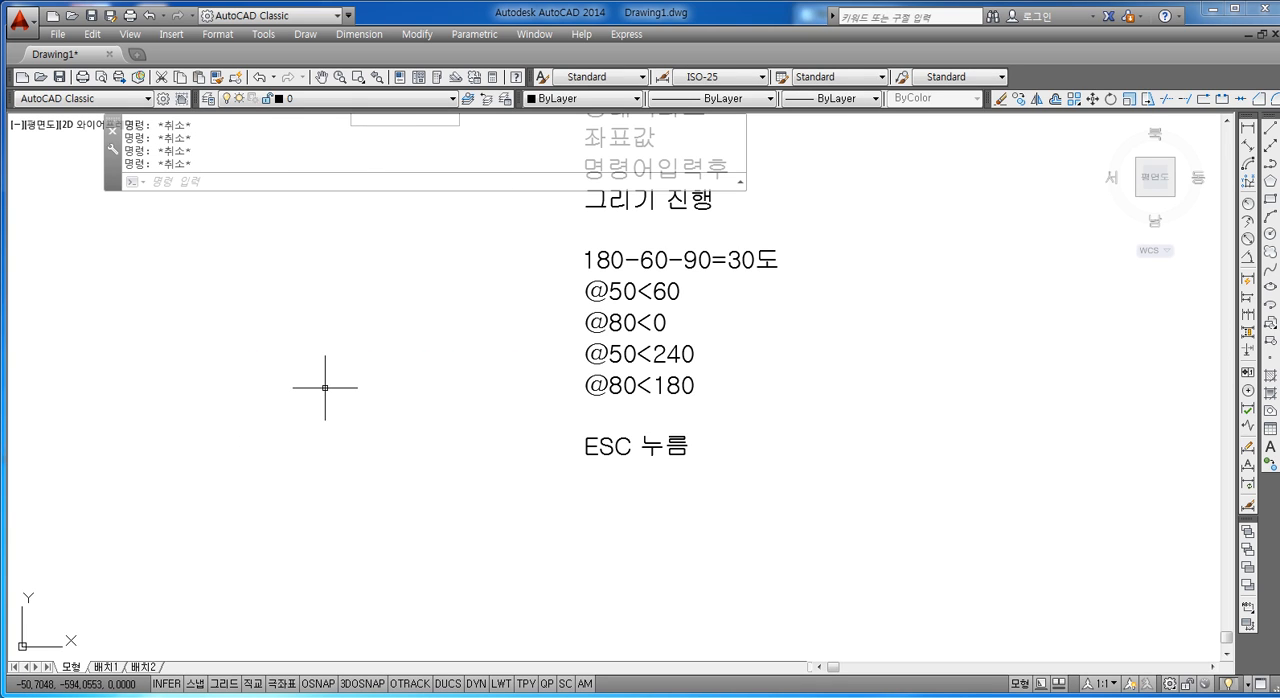
type("L")
key("Return")
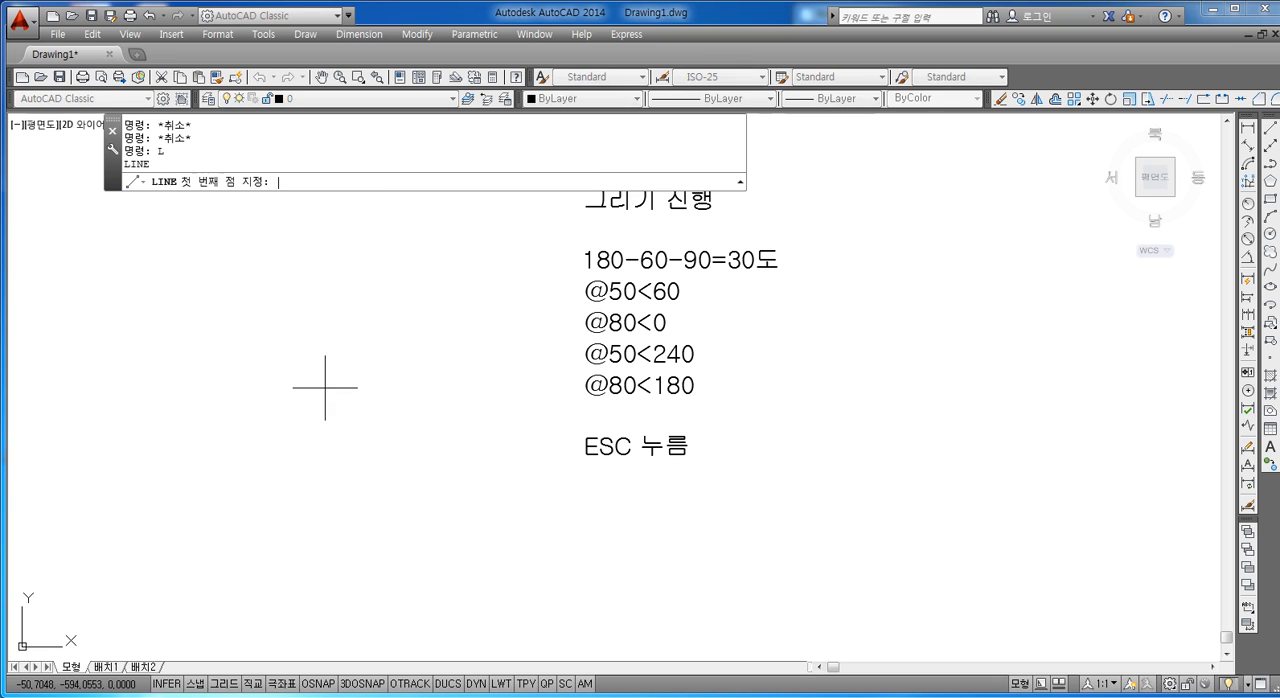
left_click(237, 473)
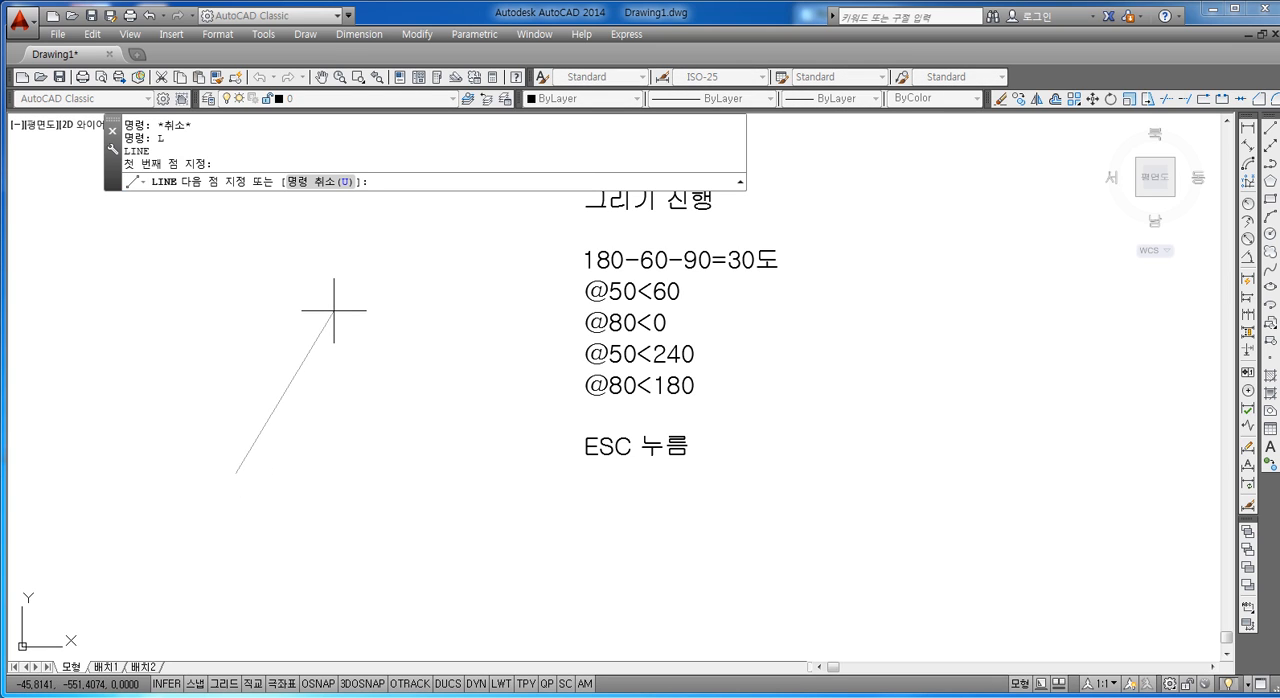
type("@50<60")
key("Return")
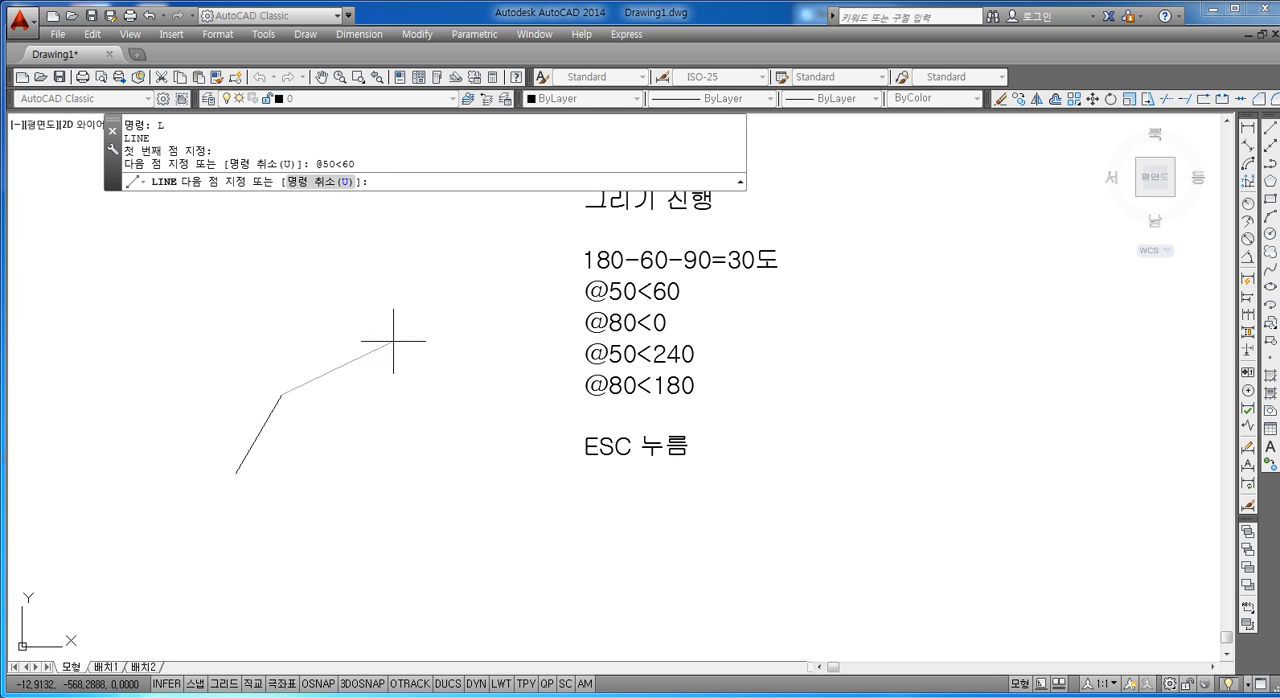
type("@80")
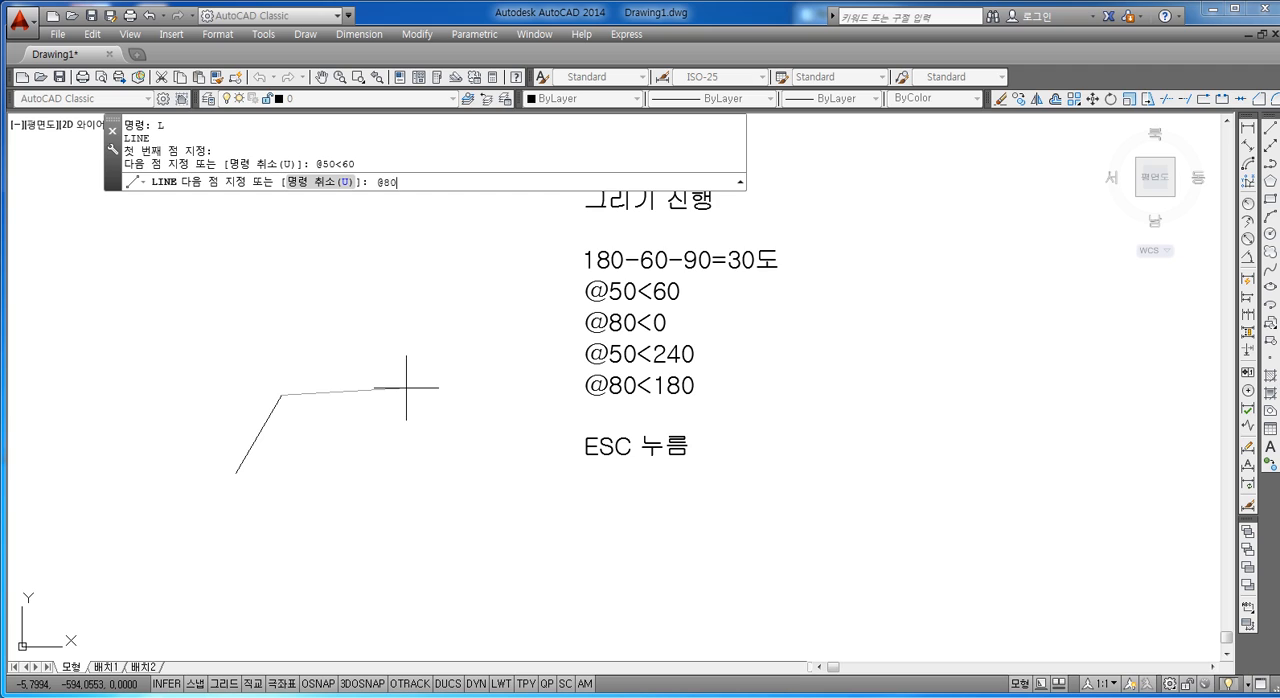
type("<0")
key("Return")
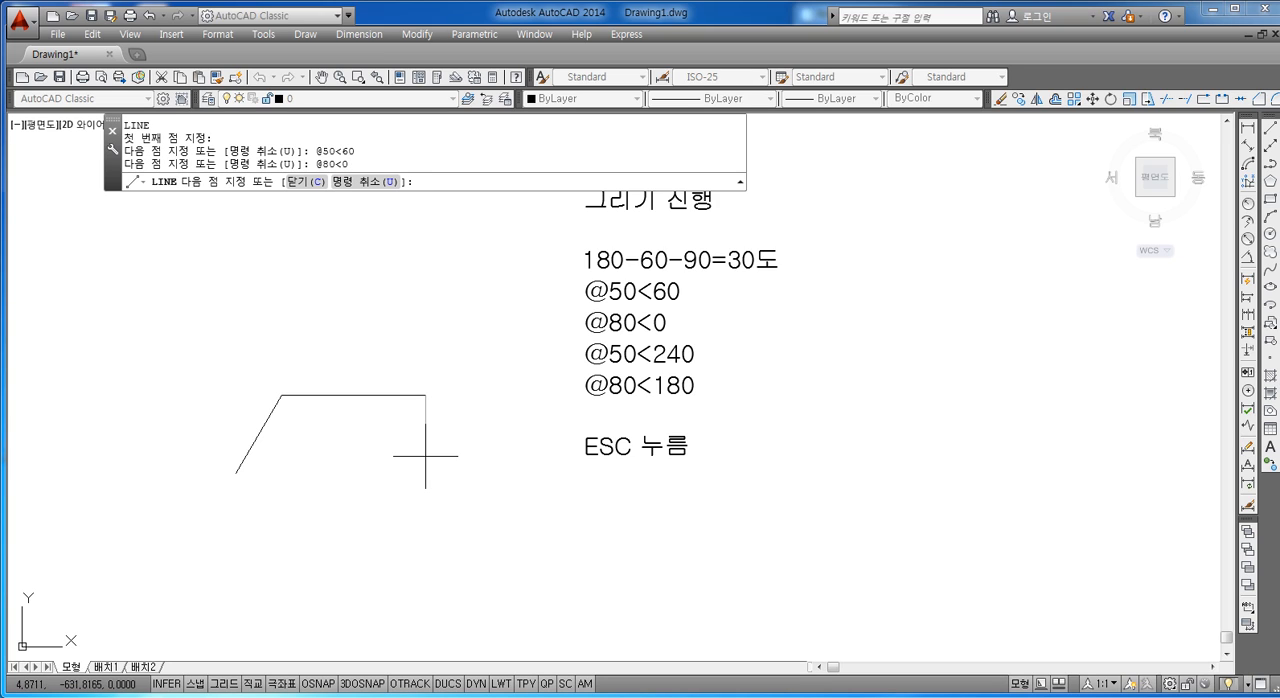
type("@")
type("80")
type("0<240")
key("Return")
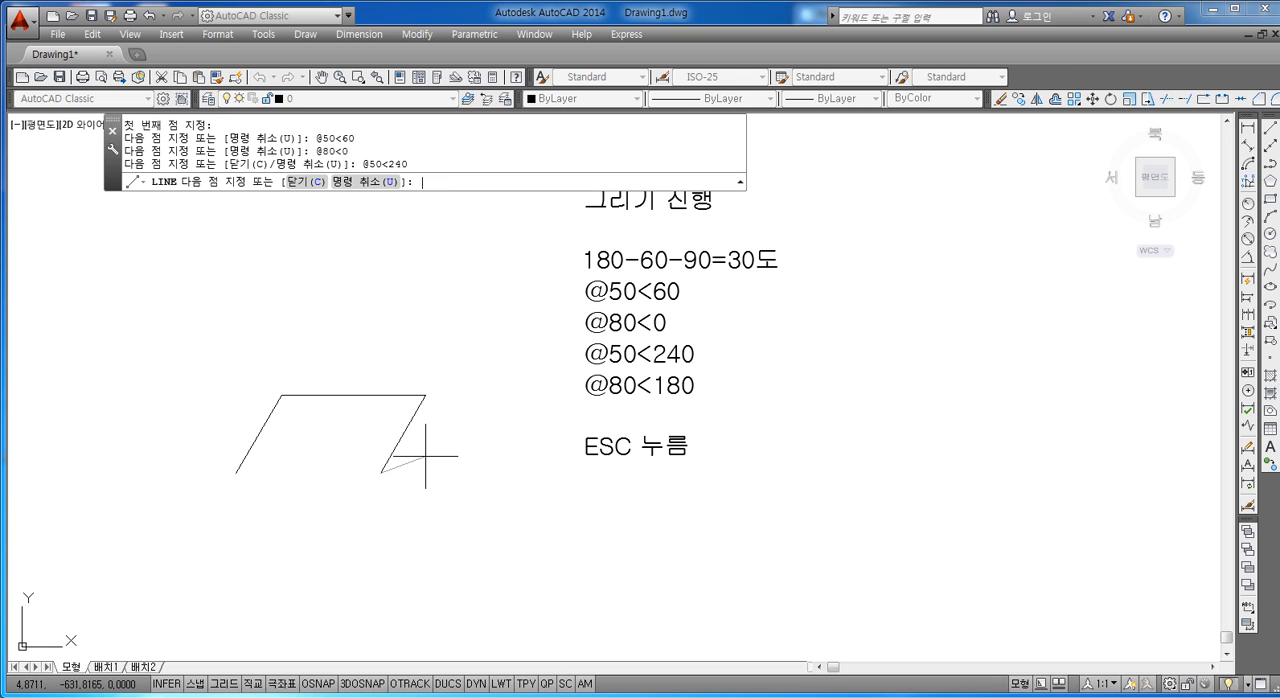
type("@80<180")
key("Return")
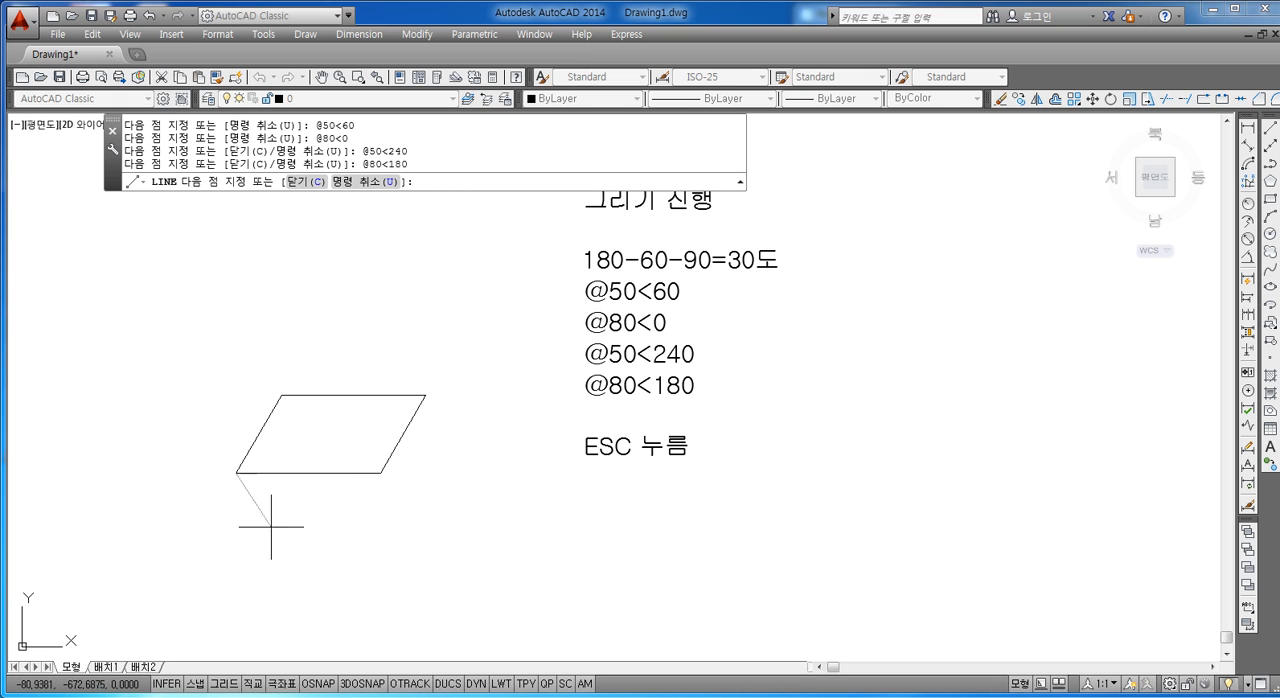
scroll(303, 424, "up", 2)
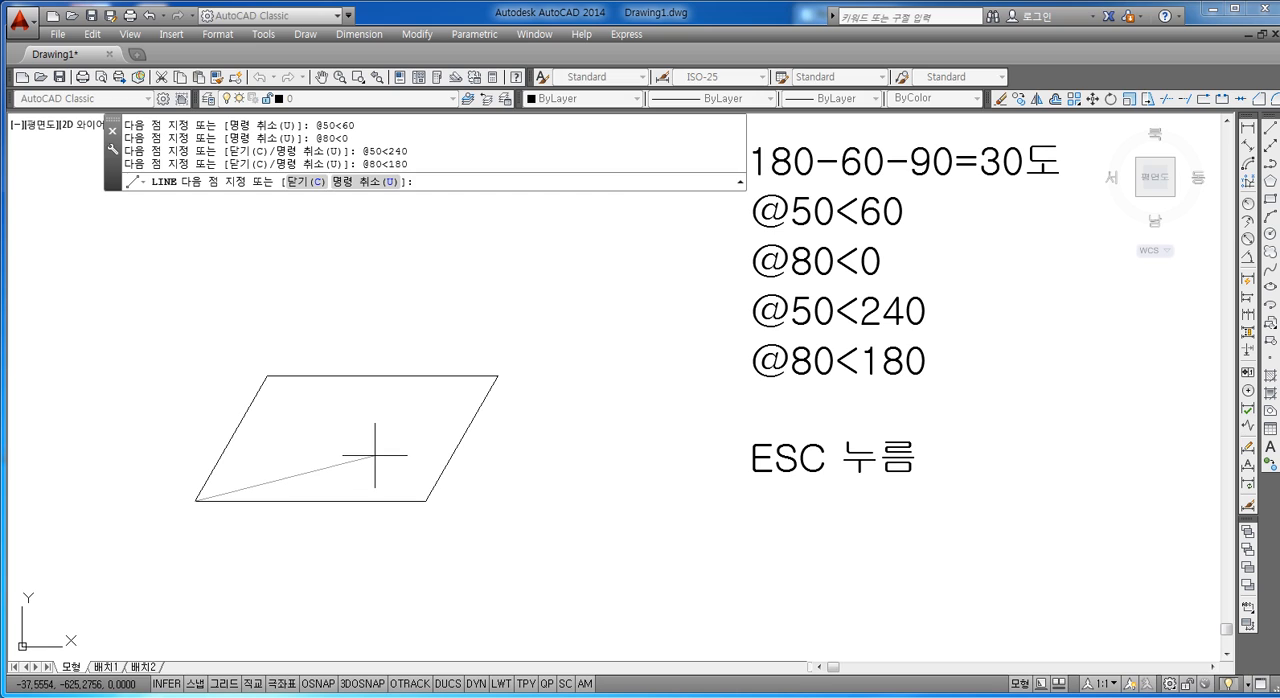
key("Escape")
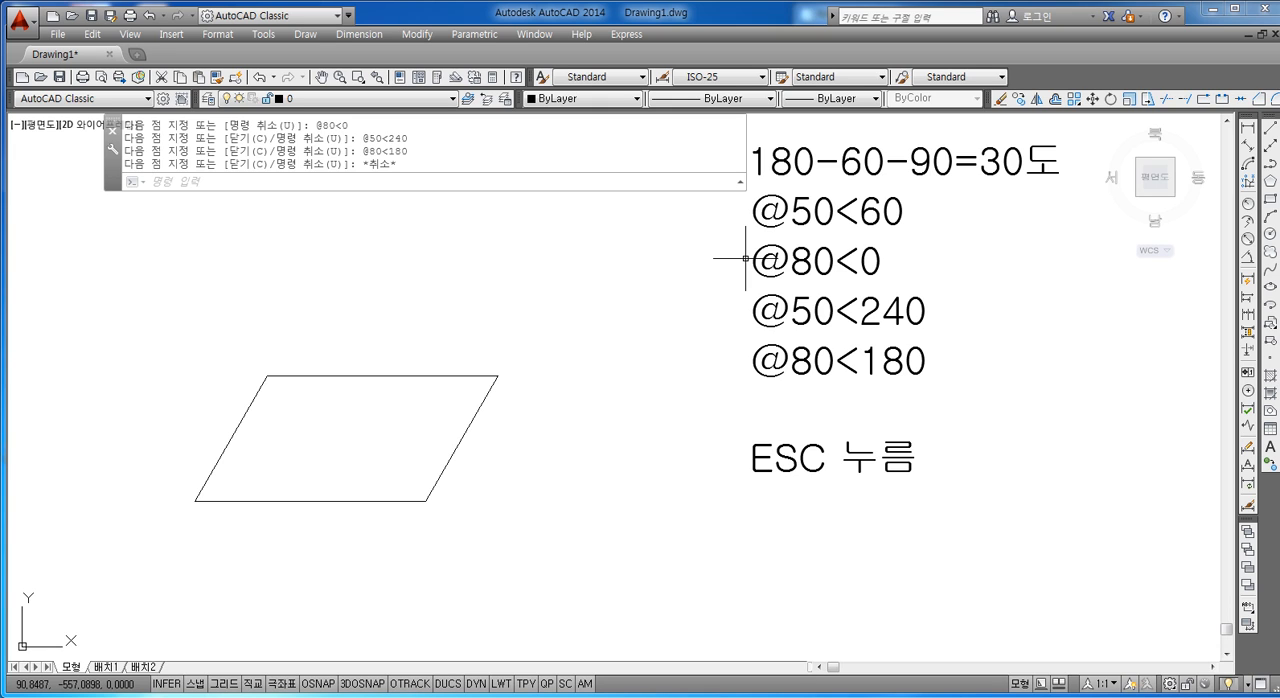
Step: Add "특징점 설정" to the notes text below "ESC 누름", leaving one blank line between them, and finish editing
double_click(890, 459)
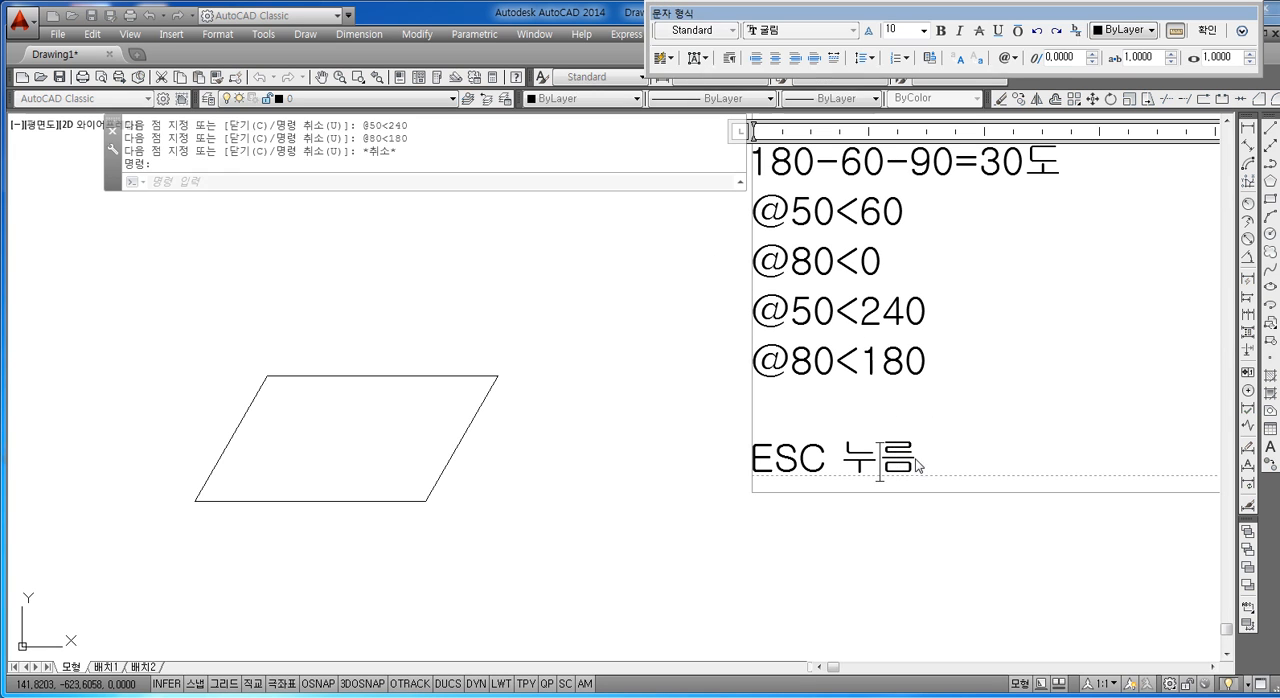
key("Return")
key("Return")
type("XM")
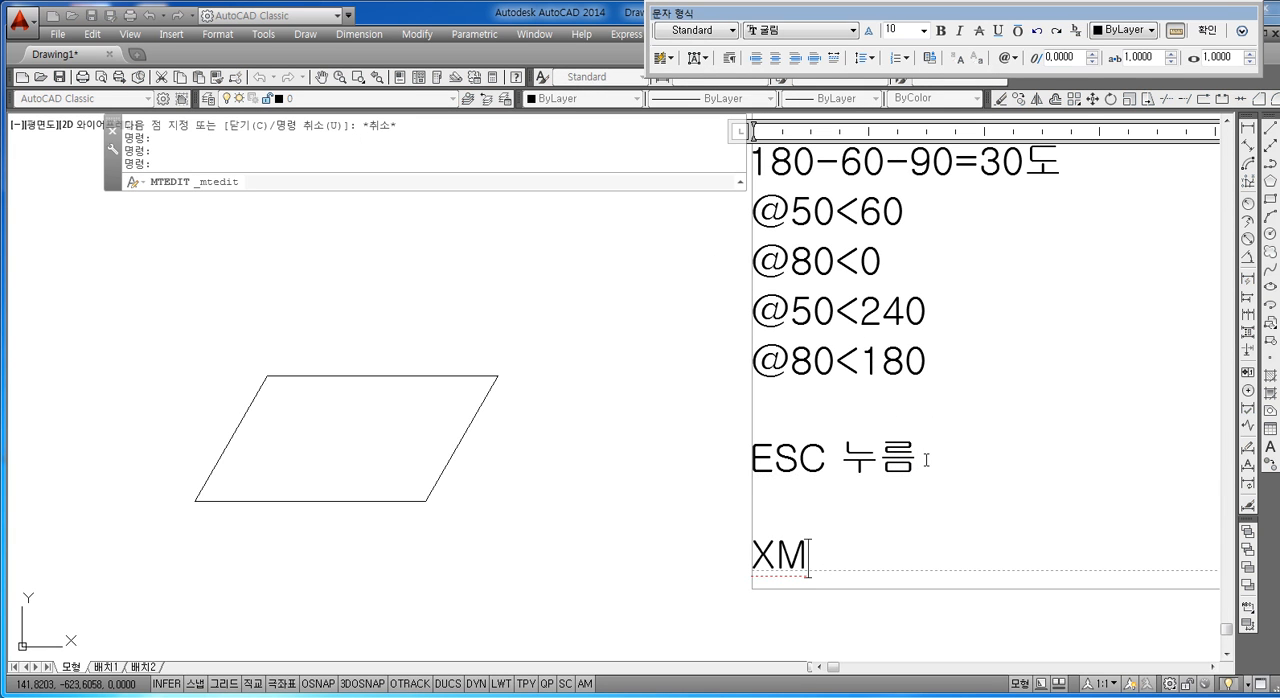
key("BackSpace")
key("BackSpace")
type("ㅌ")
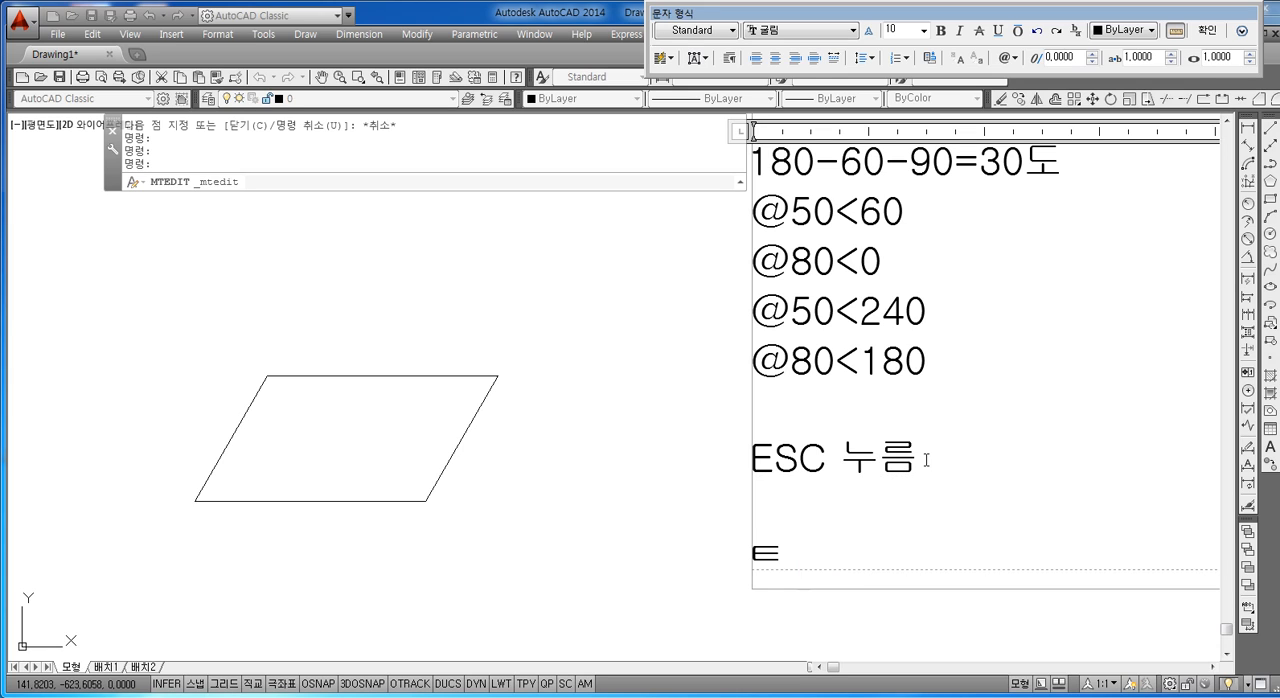
type("ㅜ")
key("BackSpace")
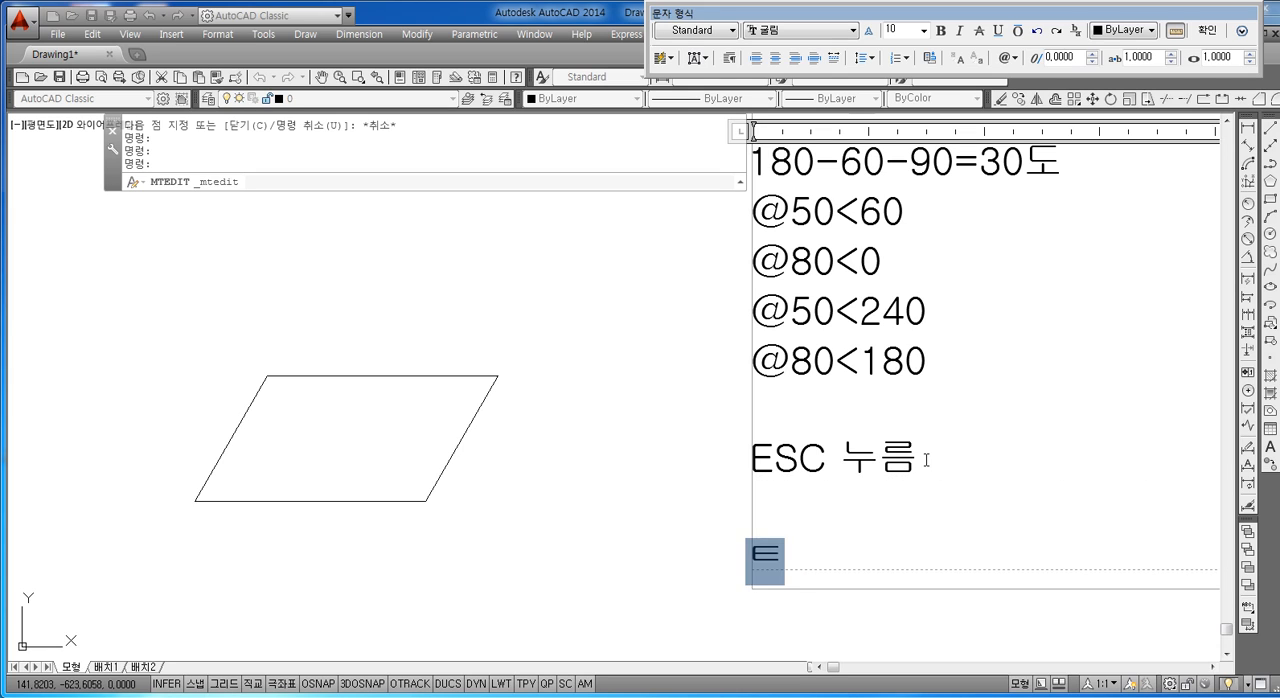
key("BackSpace")
type("특장")
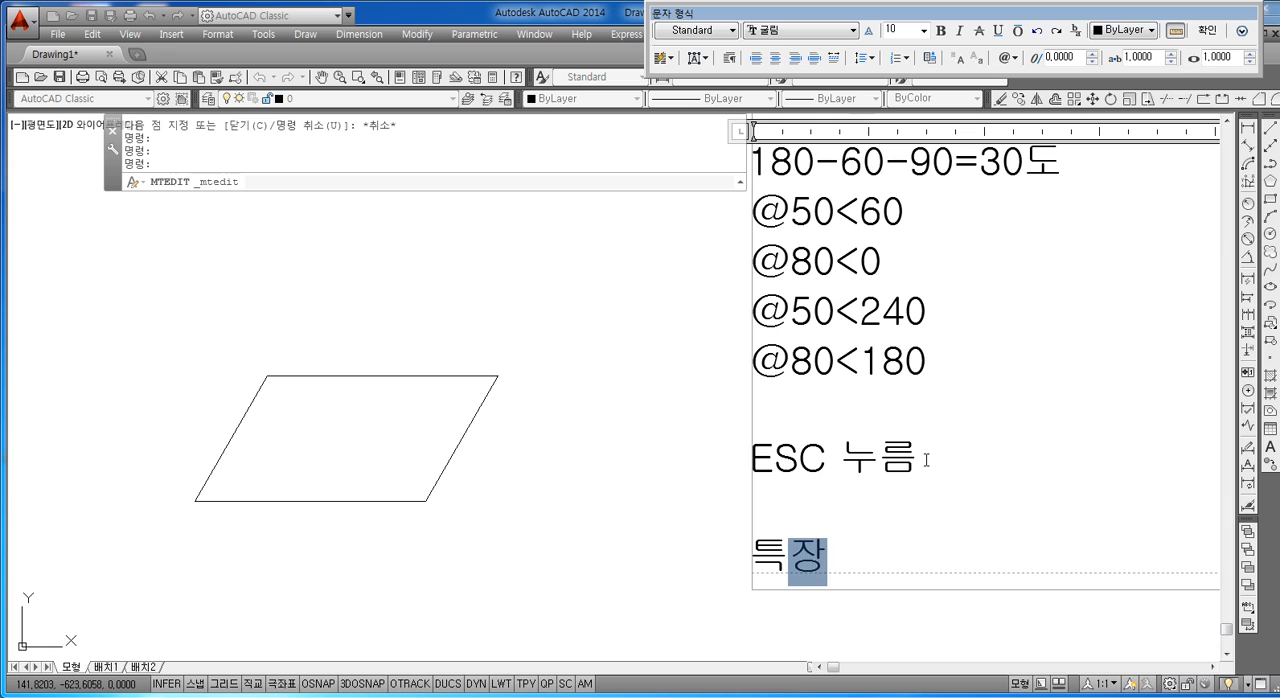
key("BackSpace")
key("BackSpace")
type("ㅣㅇ")
key("BackSpace")
key("BackSpace")
type("ㅣㅇ점 설")
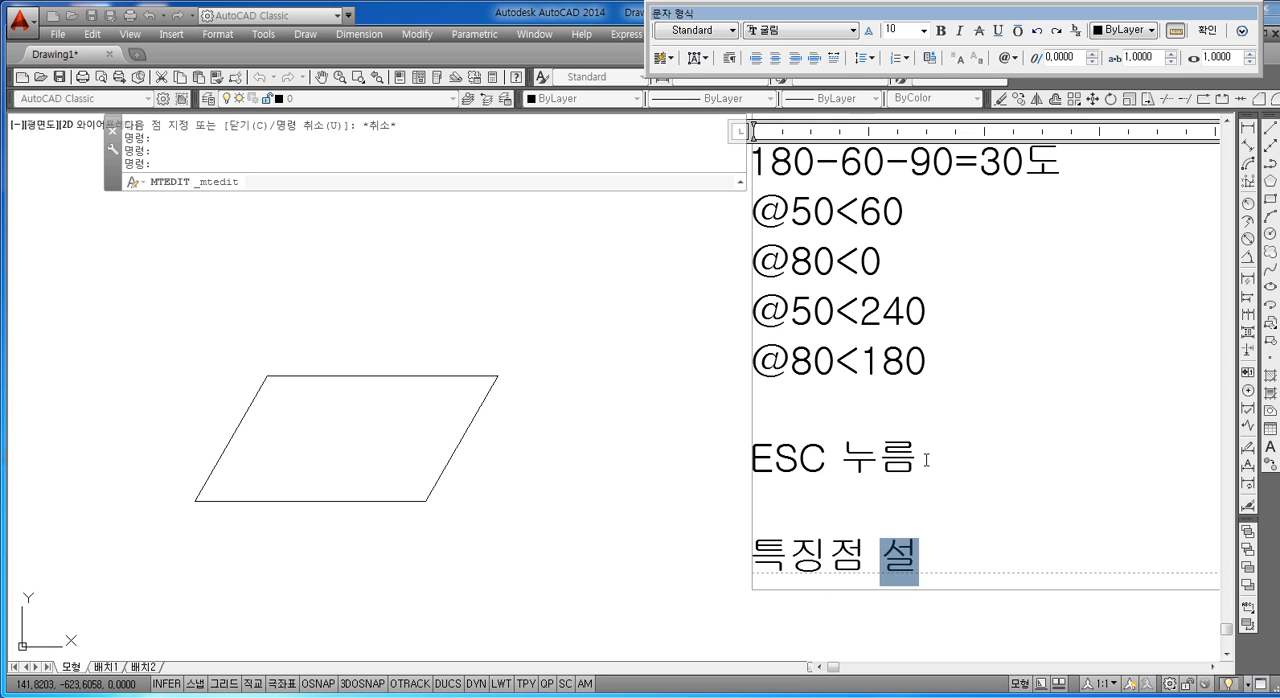
type("정")
key("Return")
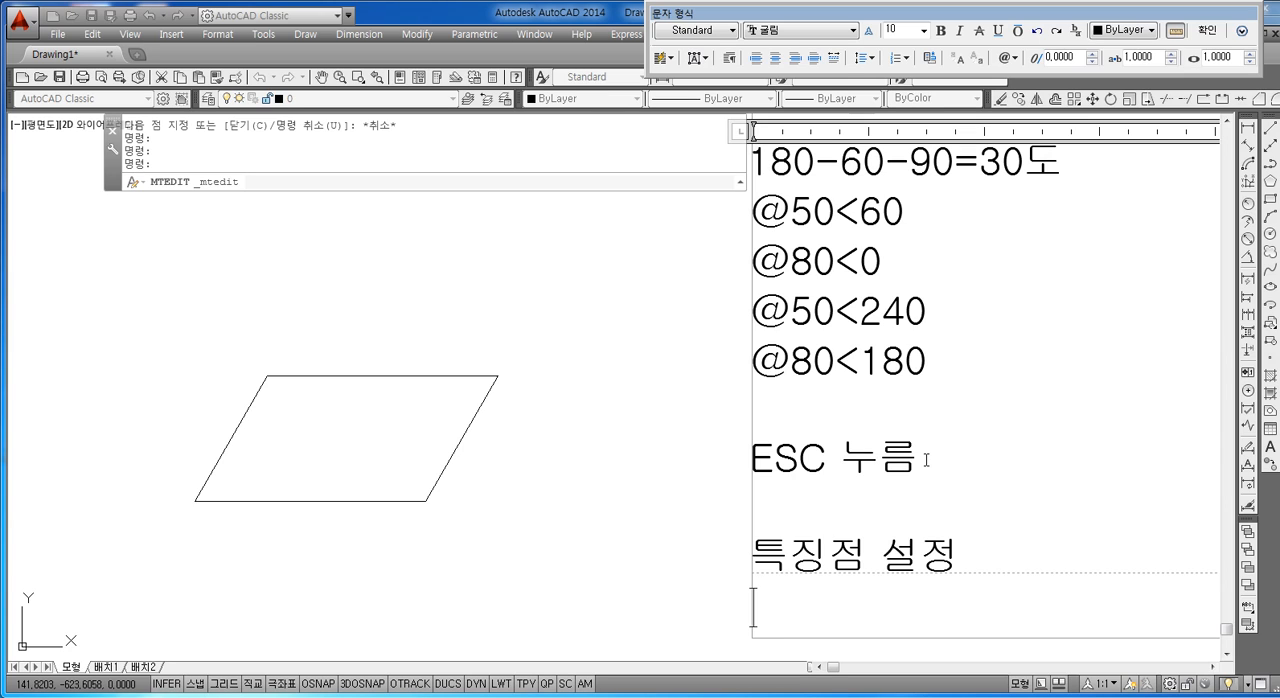
left_click(666, 356)
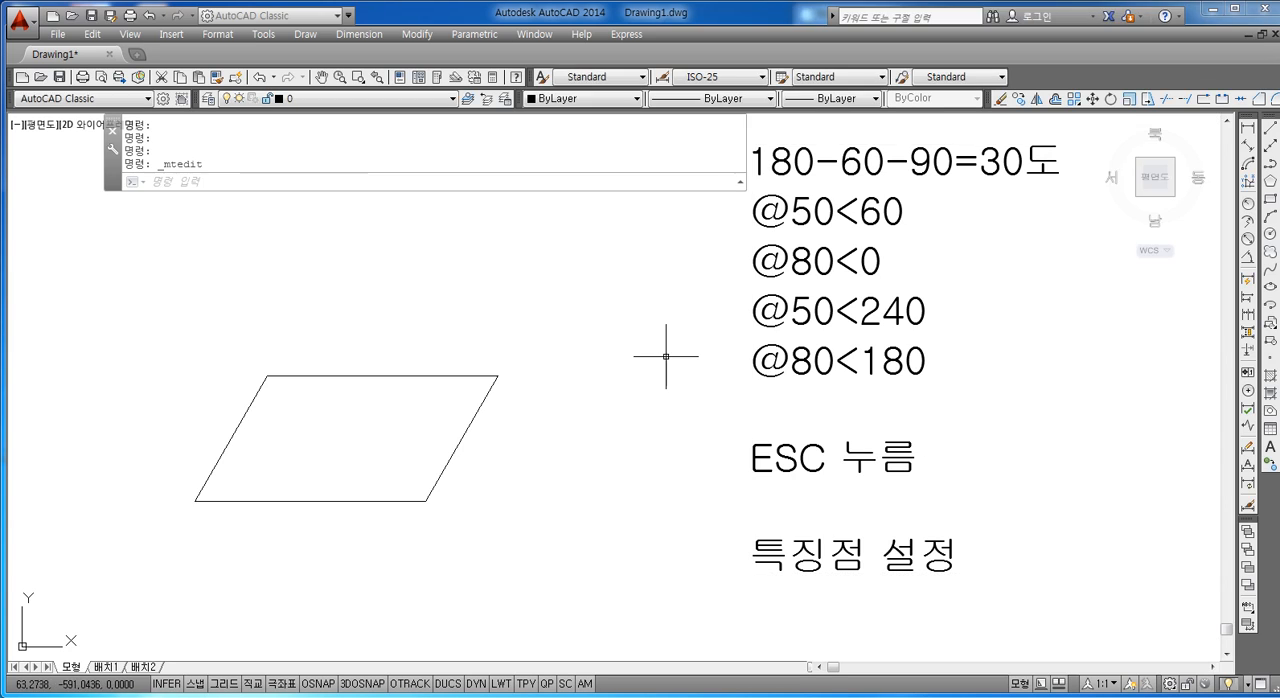
Step: Show the grips of the parallelogram's upper edge to point out its endpoints and midpoint, and clear the selection
left_click(383, 376)
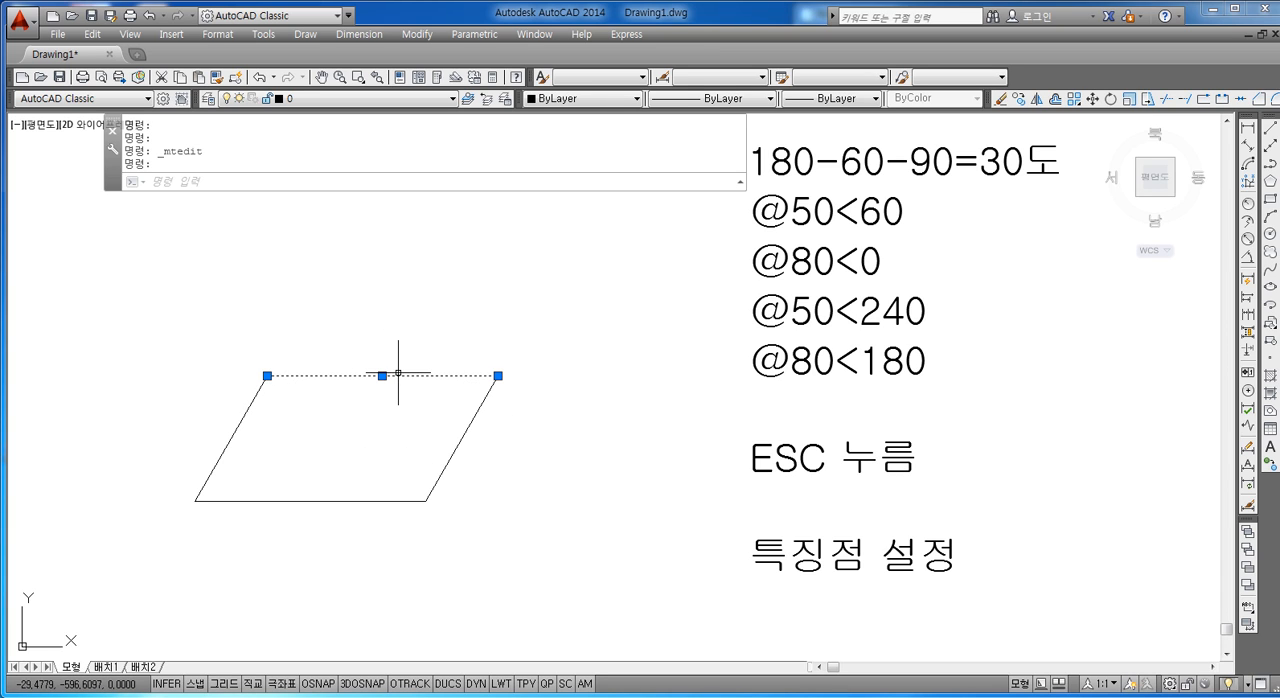
key("Escape")
key("Return")
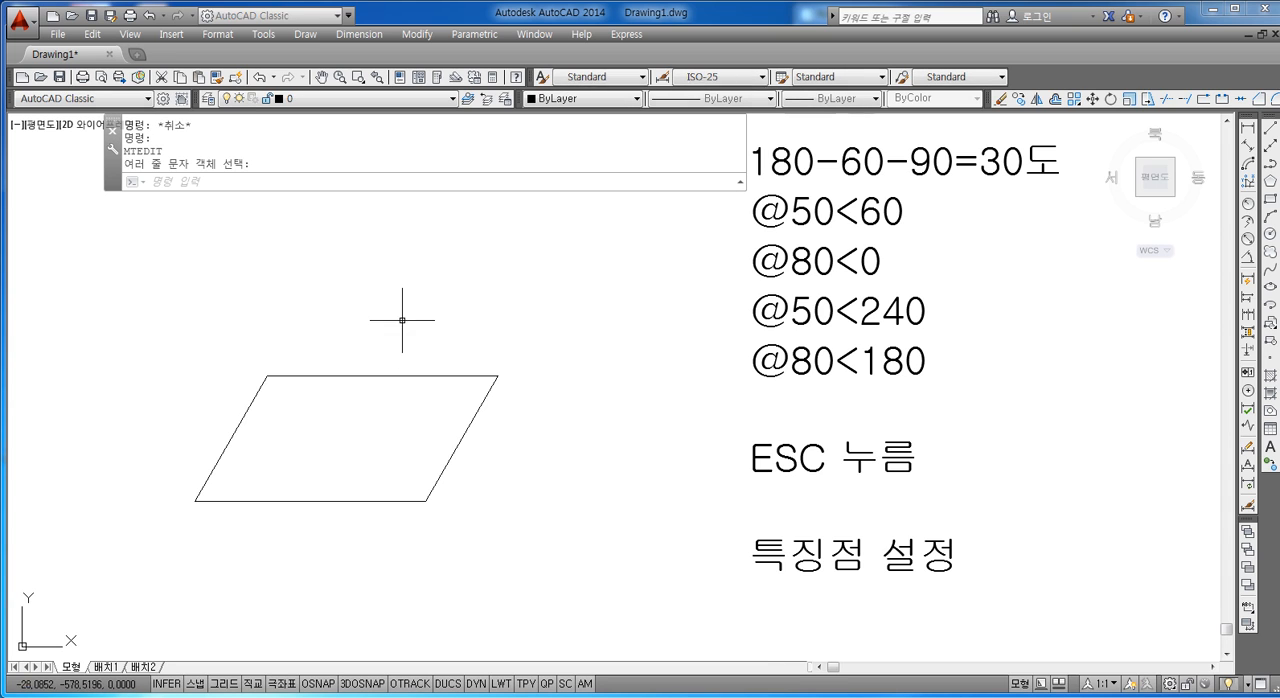
key("Escape")
key("Escape")
Step: Draw a freehand-sized circle just above the upper edge of the parallelogram
type("c")
key("Return")
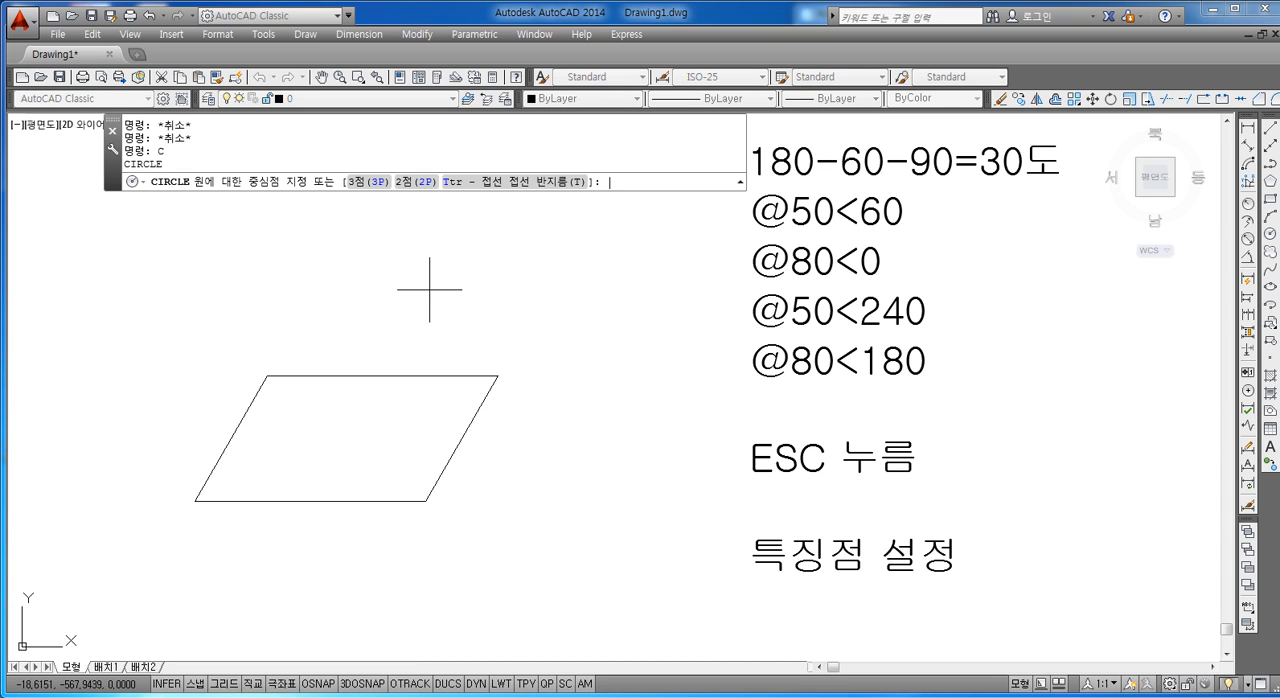
left_click(424, 318)
left_click(432, 271)
key("Escape")
Step: Examine the circle's center and quadrant grips and the nearby upper edge of the parallelogram, leaving nothing selected
left_click(455, 280)
scroll(459, 327, "up", 2)
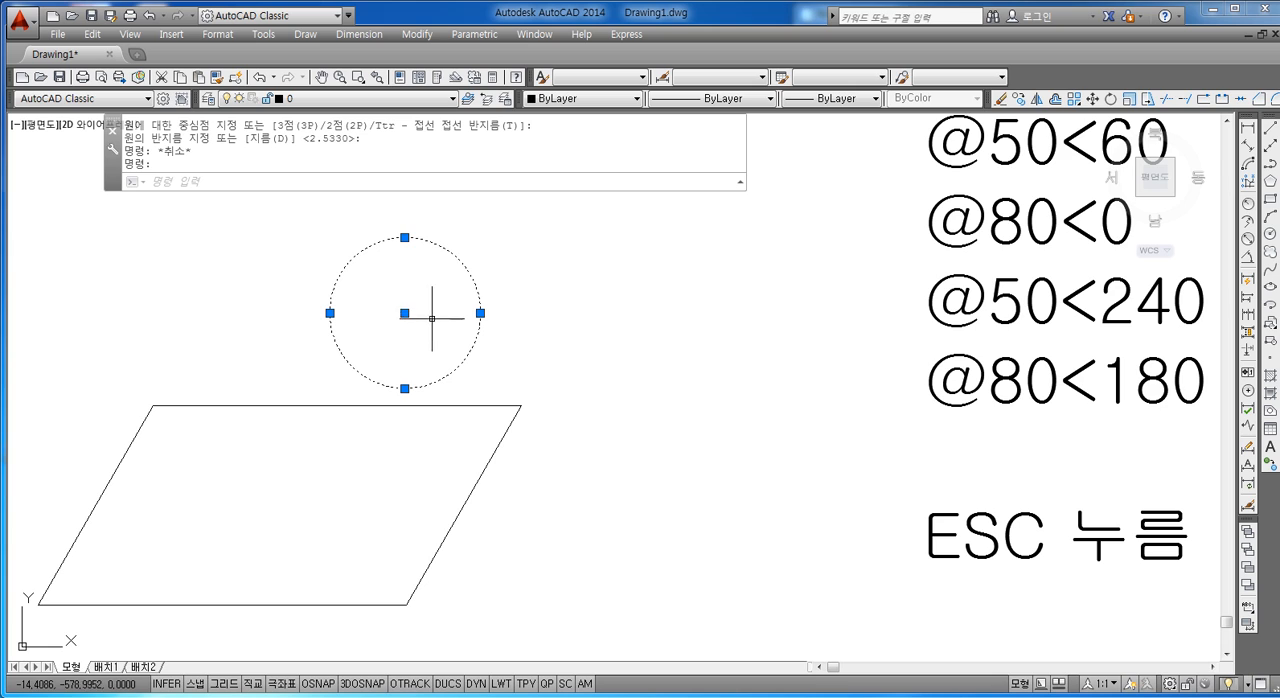
key("Escape")
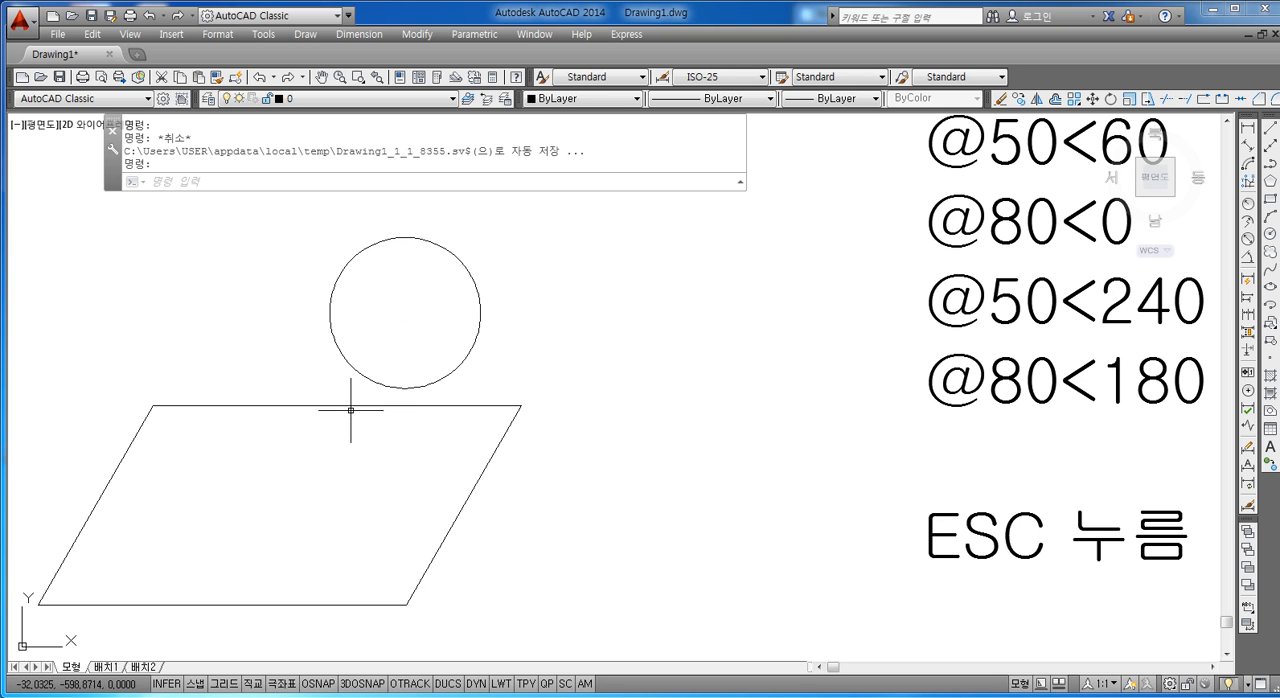
left_click(350, 406)
key("Escape")
left_click(356, 374)
key("Escape")
left_click(358, 370)
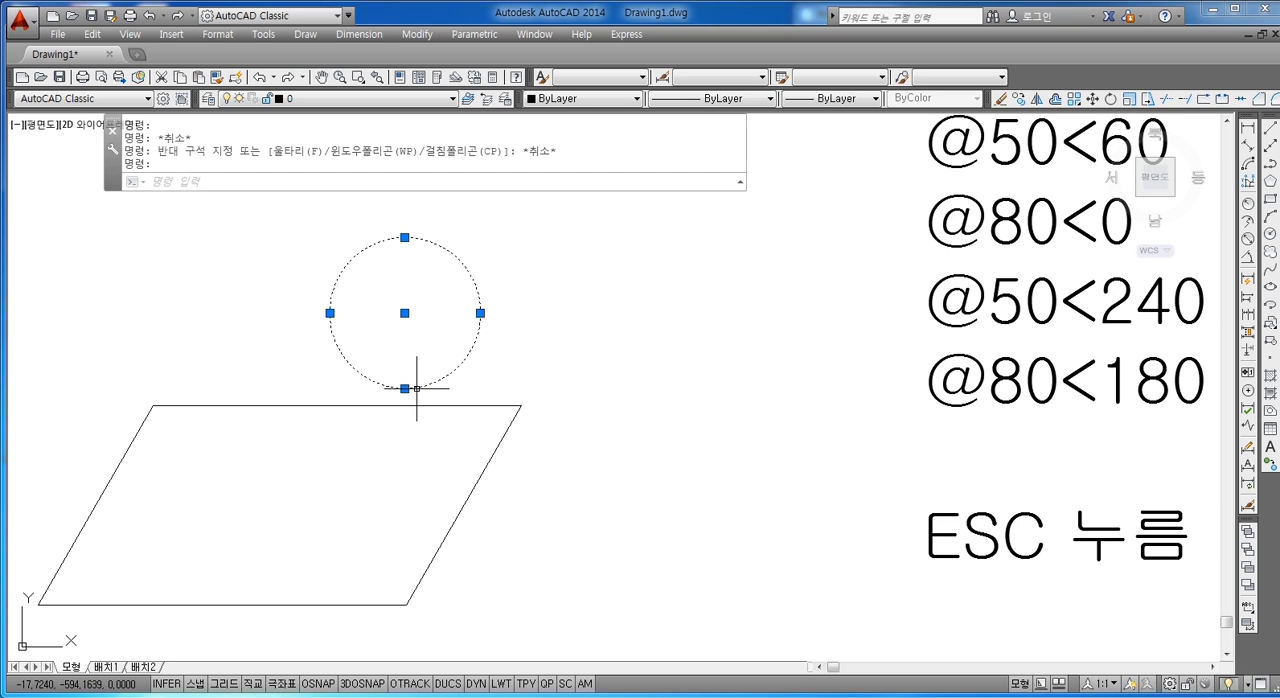
key("Escape")
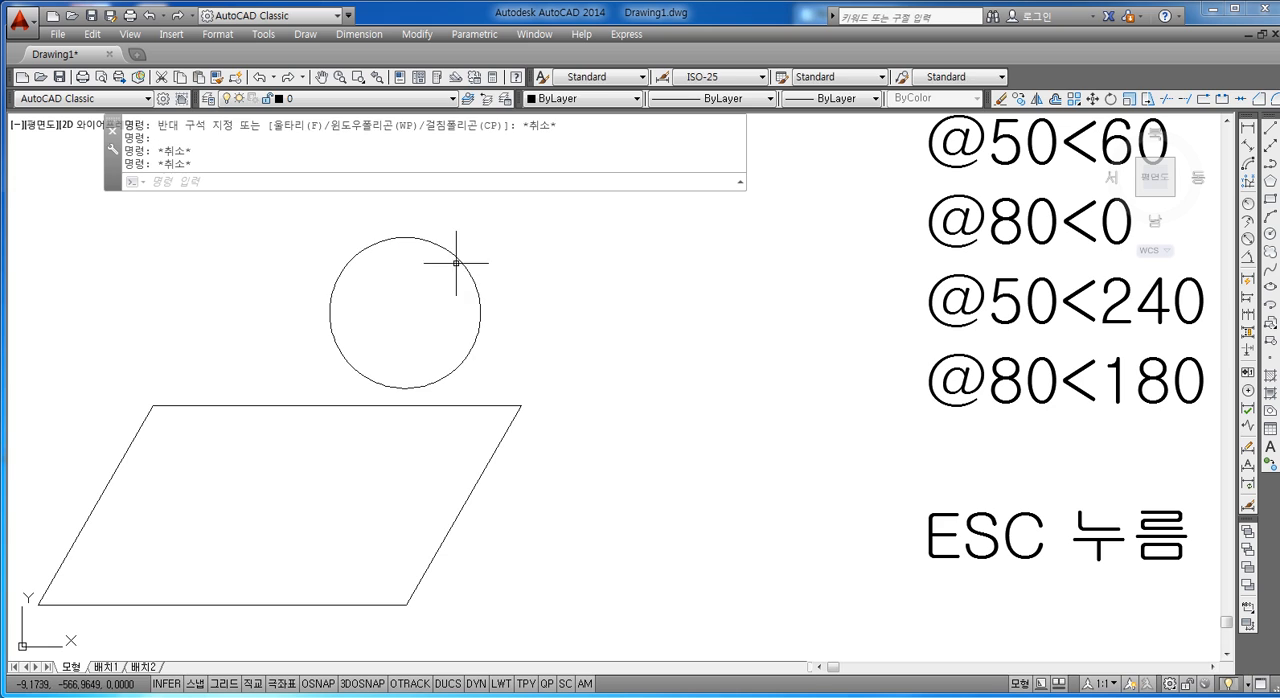
Step: Delete the circle above the parallelogram
left_click(457, 254)
key("Delete")
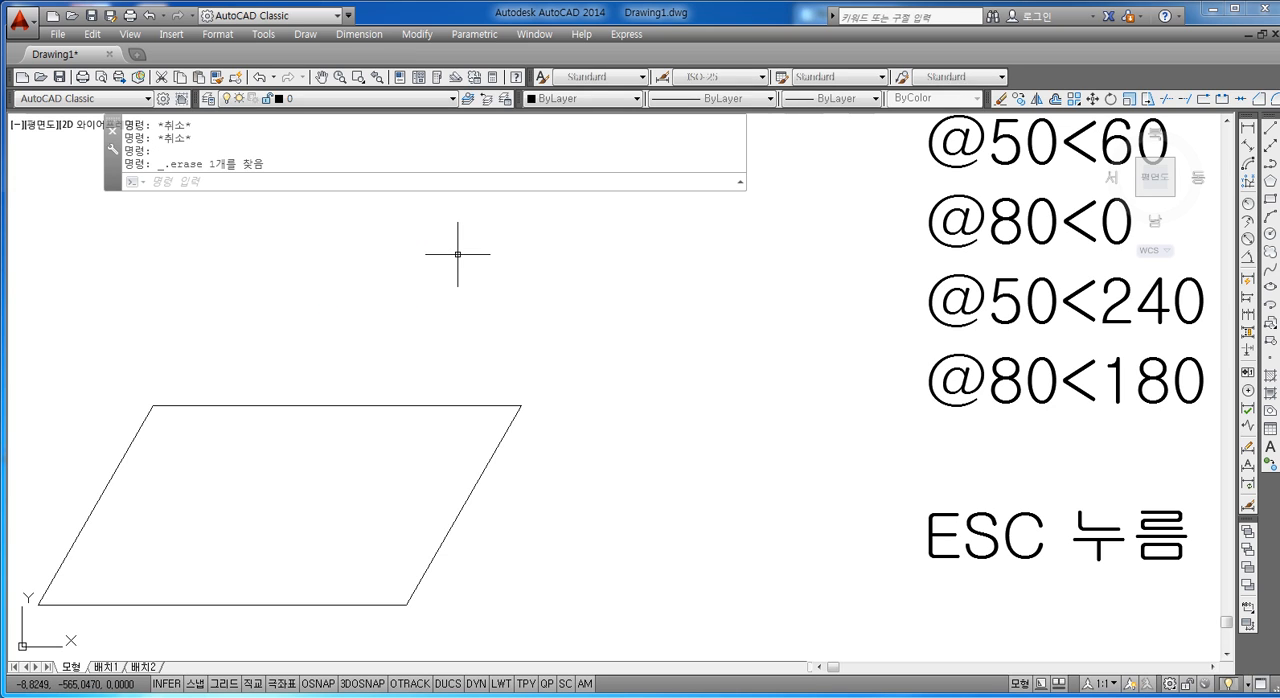
key("Escape")
Step: Draw a short, nearly horizontal line in the empty space above the parallelogram
type("L")
key("Return")
left_click(399, 298)
left_click(536, 287)
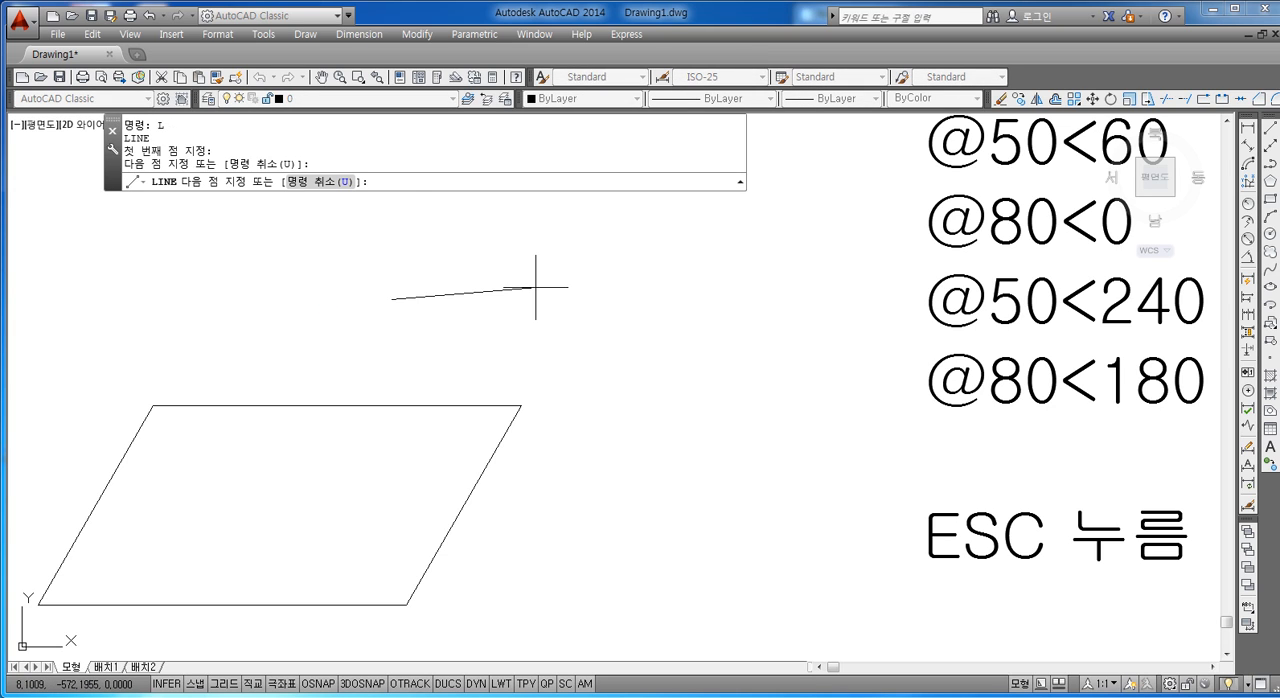
key("Escape")
key("Escape")
Step: Draw a nearly vertical line crossing the short line above the parallelogram to illustrate an intersection point
key("Return")
left_click(454, 236)
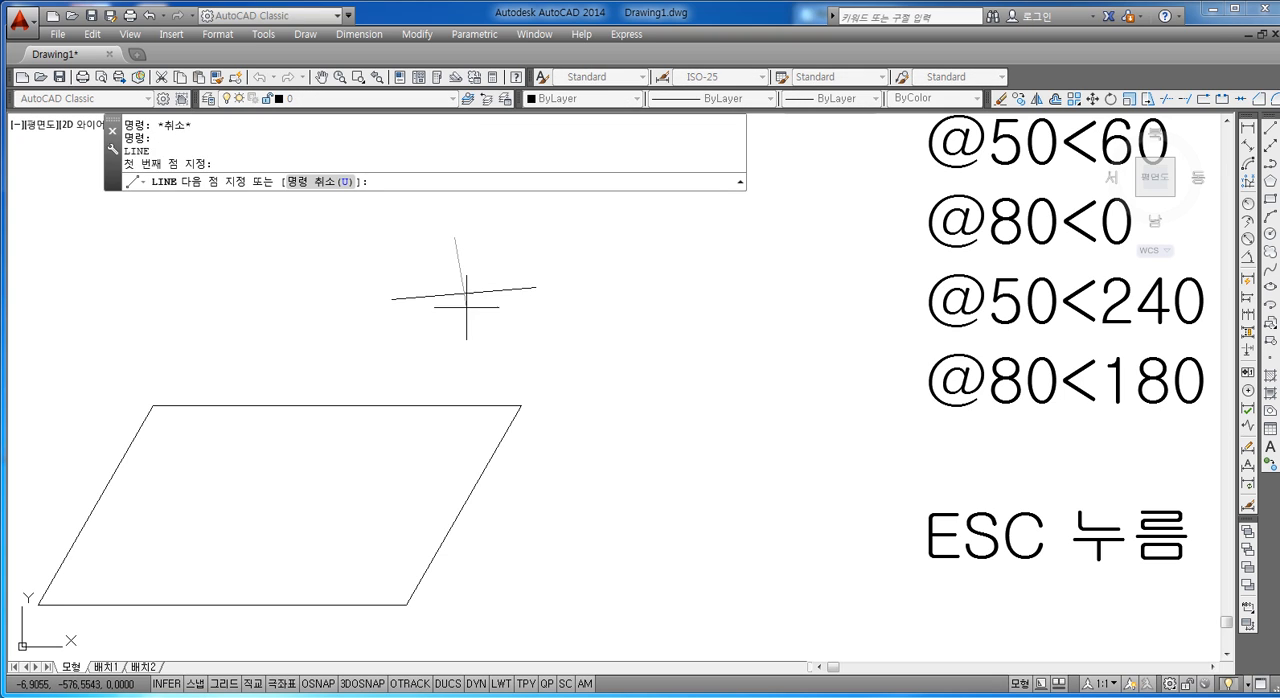
left_click(466, 339)
key("Escape")
scroll(466, 280, "up", 6)
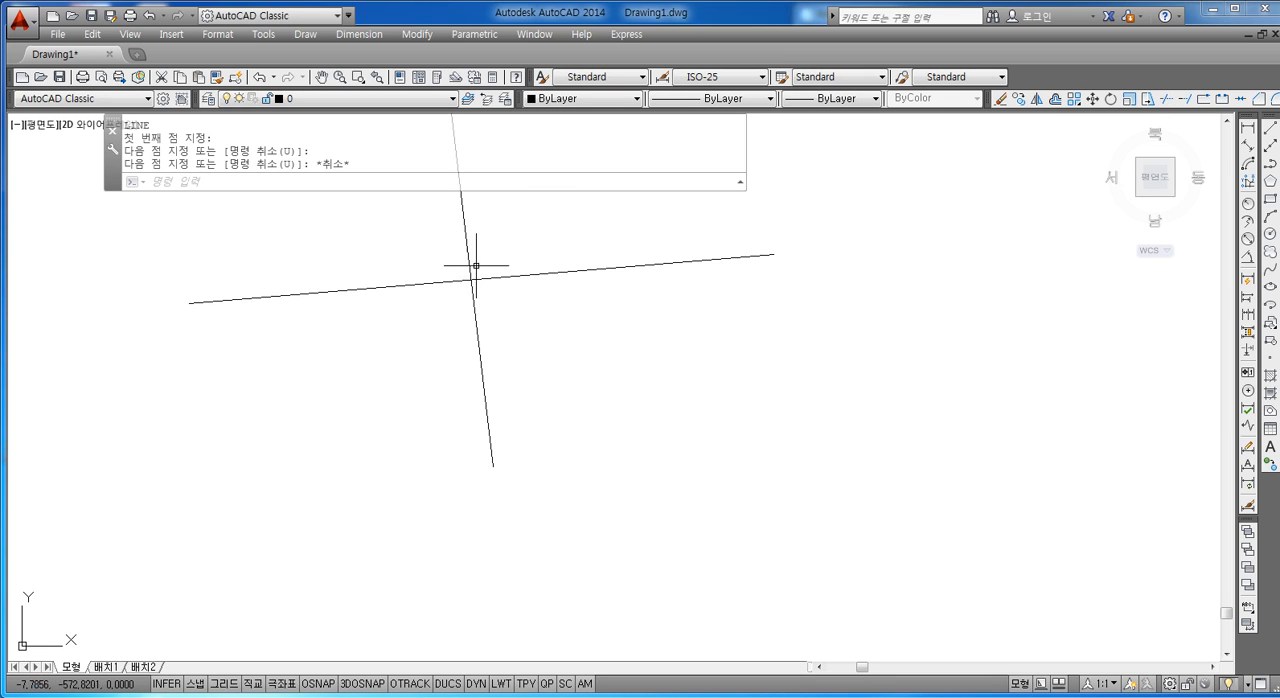
scroll(491, 283, "down", 4)
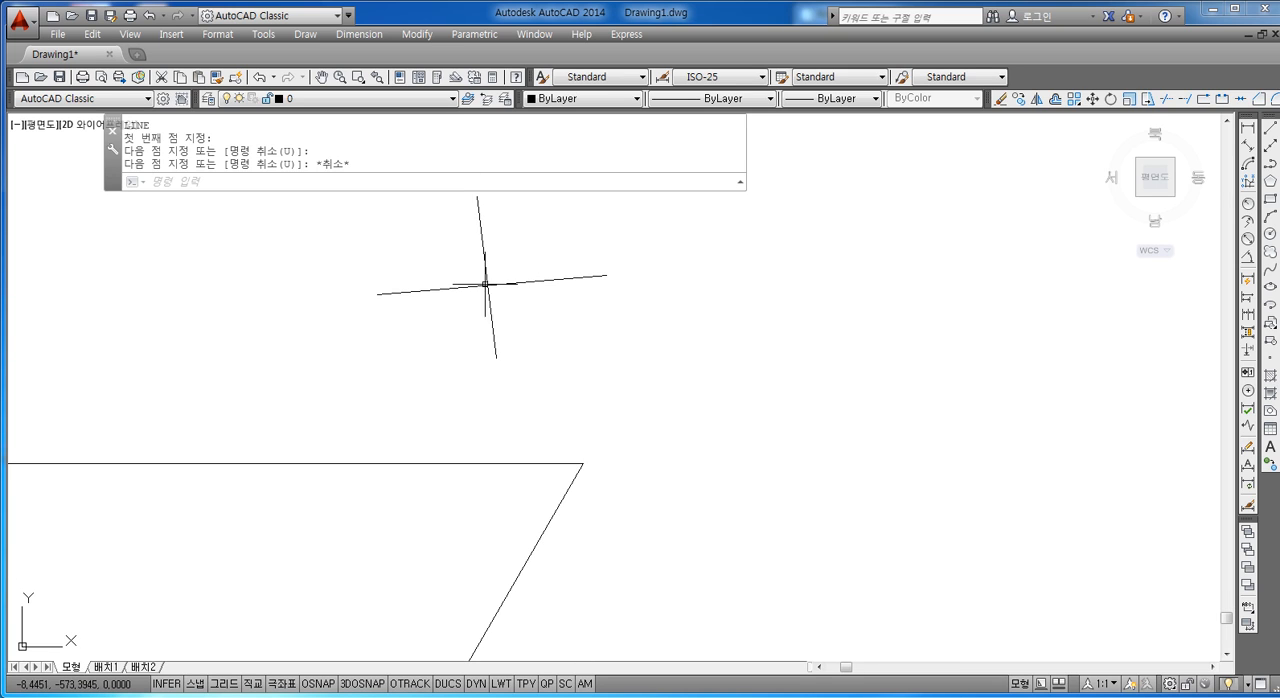
scroll(490, 281, "down", 4)
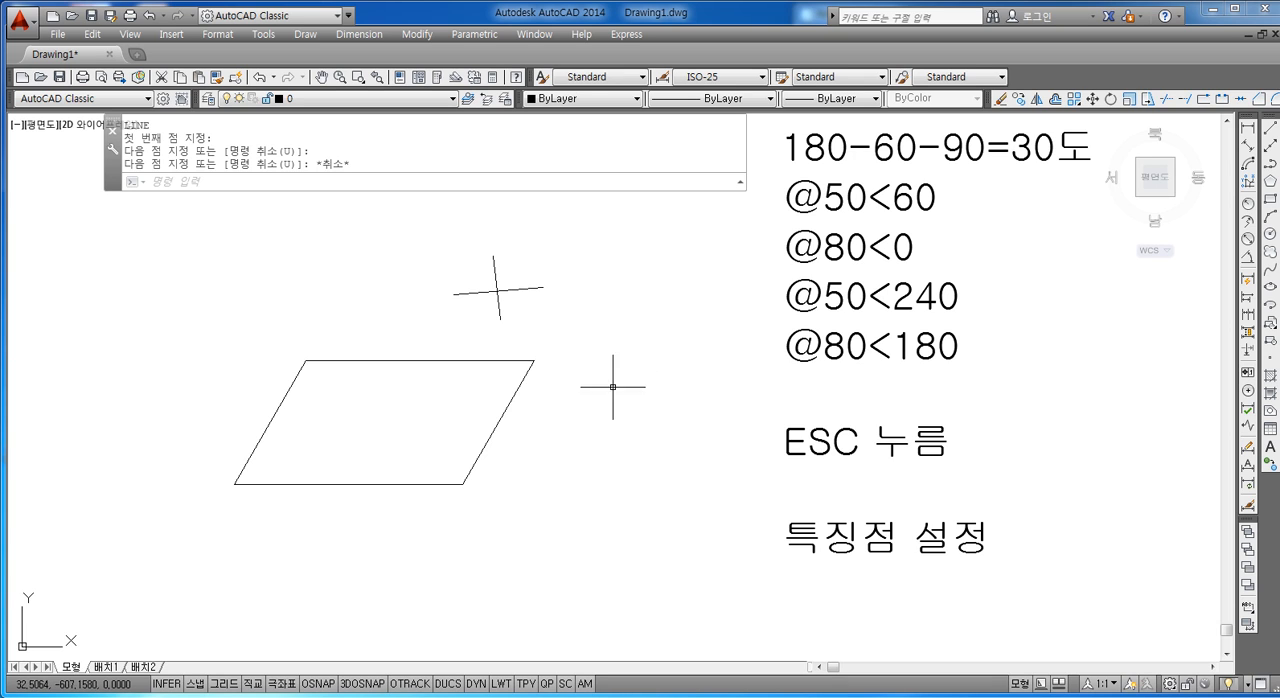
Step: Reselect the parallelogram's upper edge to review its midpoint and endpoint grips, and deselect it
scroll(437, 368, "up", 2)
middle_click_drag(437, 368, 462, 353)
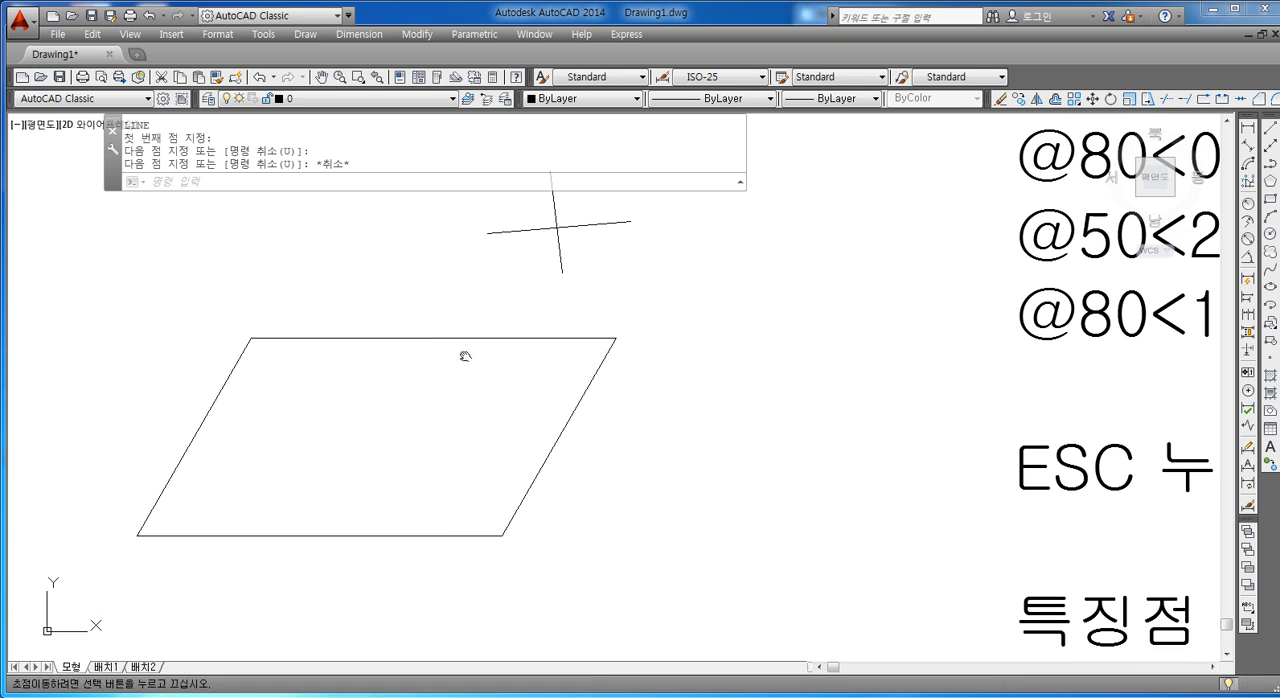
key("Escape")
left_click(428, 339)
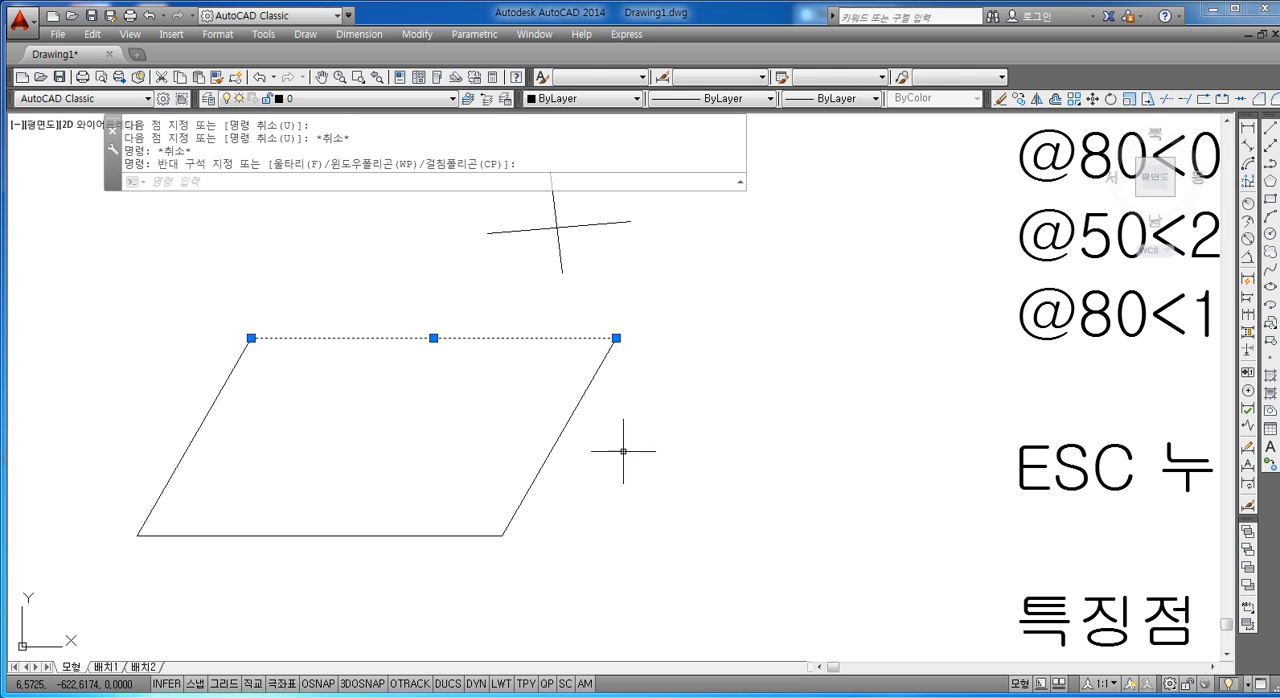
key("Escape")
key("Escape")
middle_click_drag(668, 473, 603, 407)
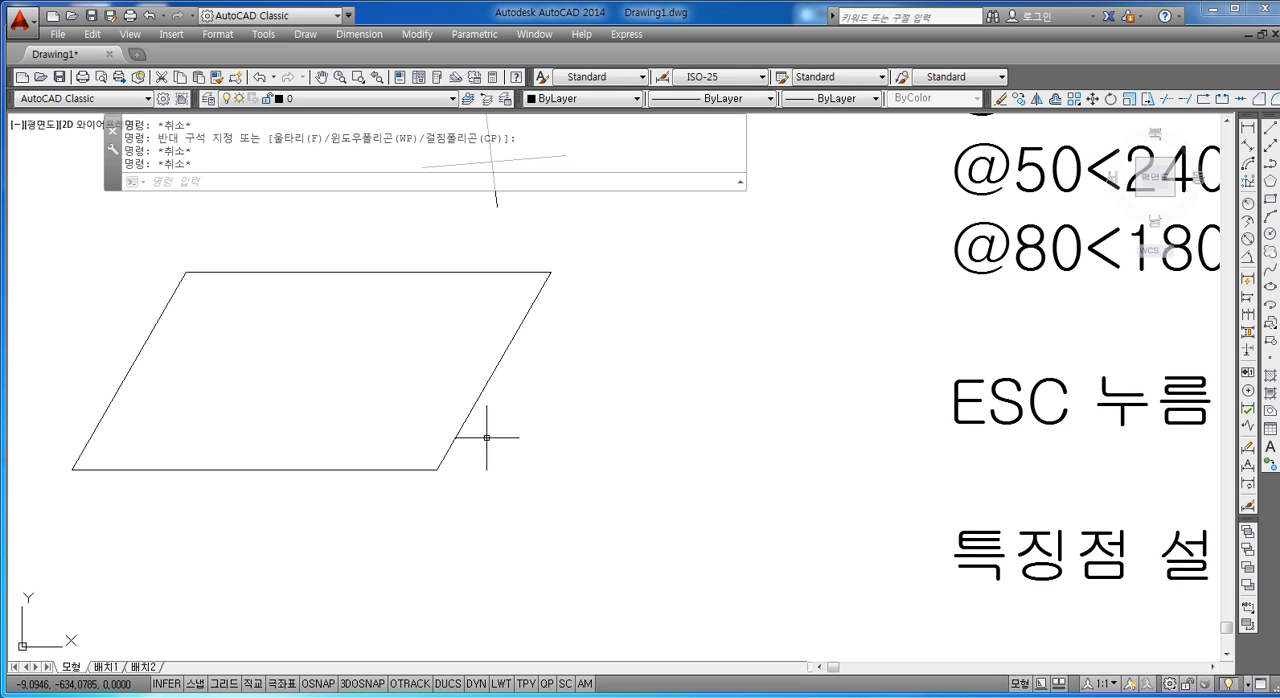
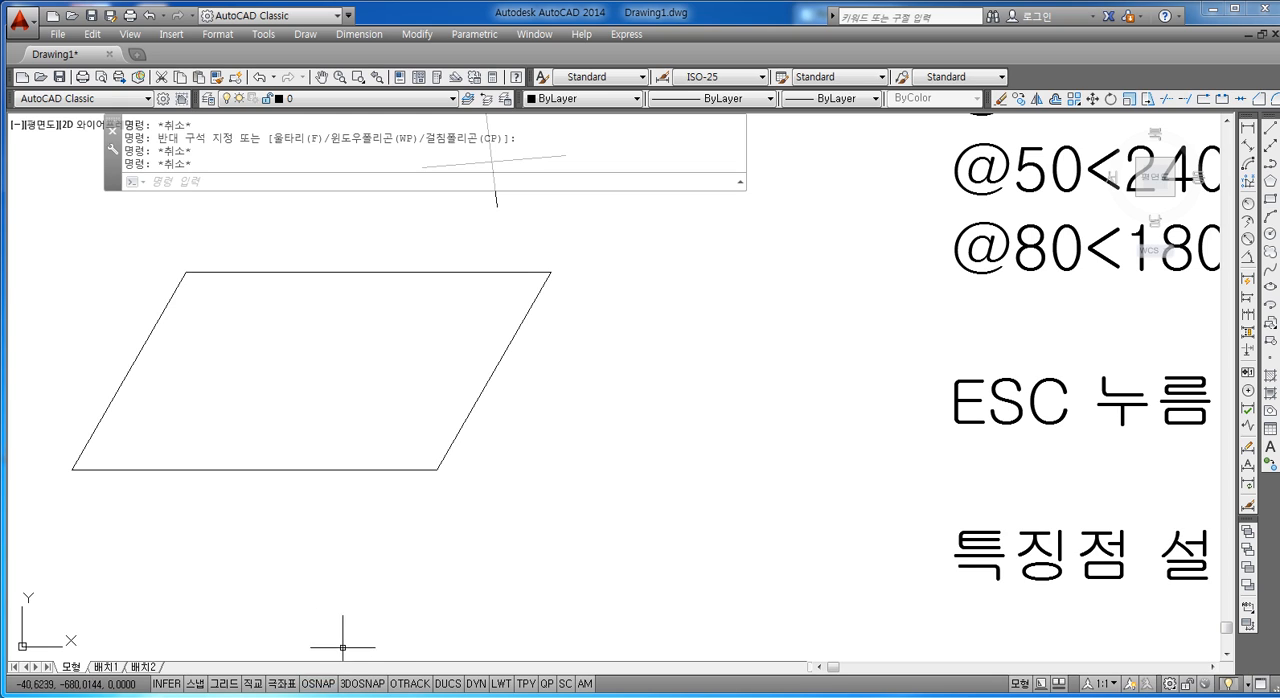
Step: Turn on object snap and limit its modes to endpoint (끝점), midpoint (중간점) and intersection (교차점)
left_click(320, 684)
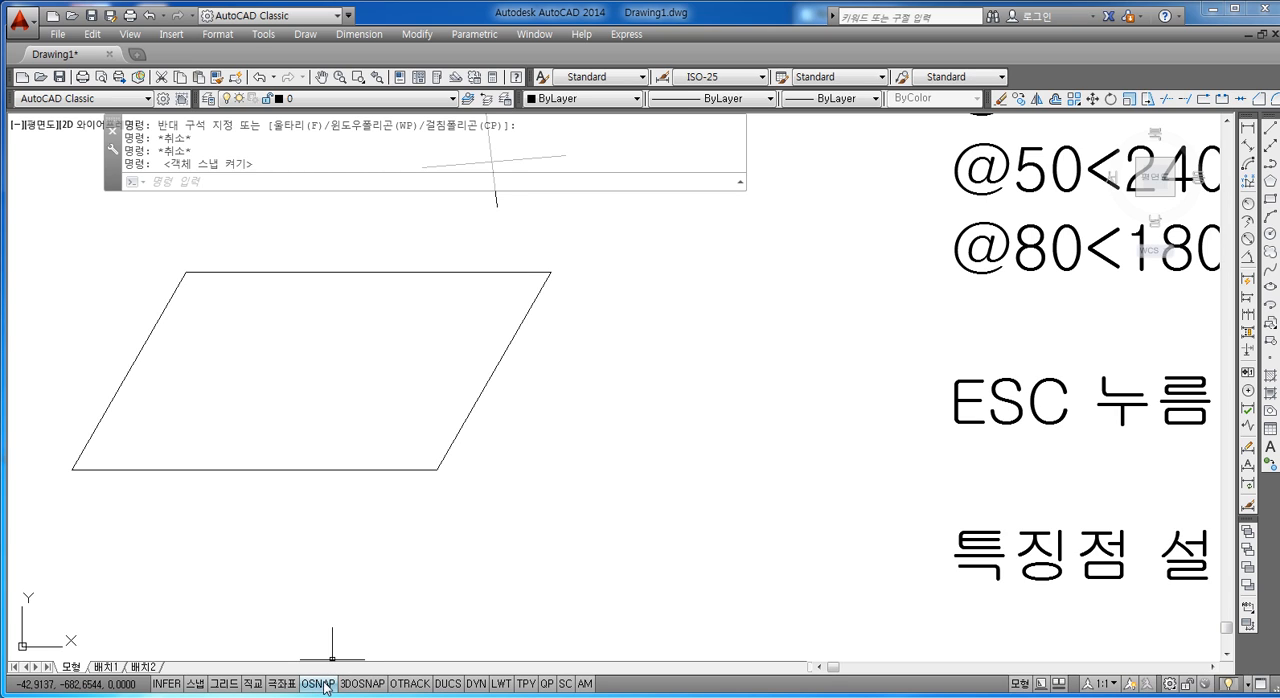
right_click(326, 689)
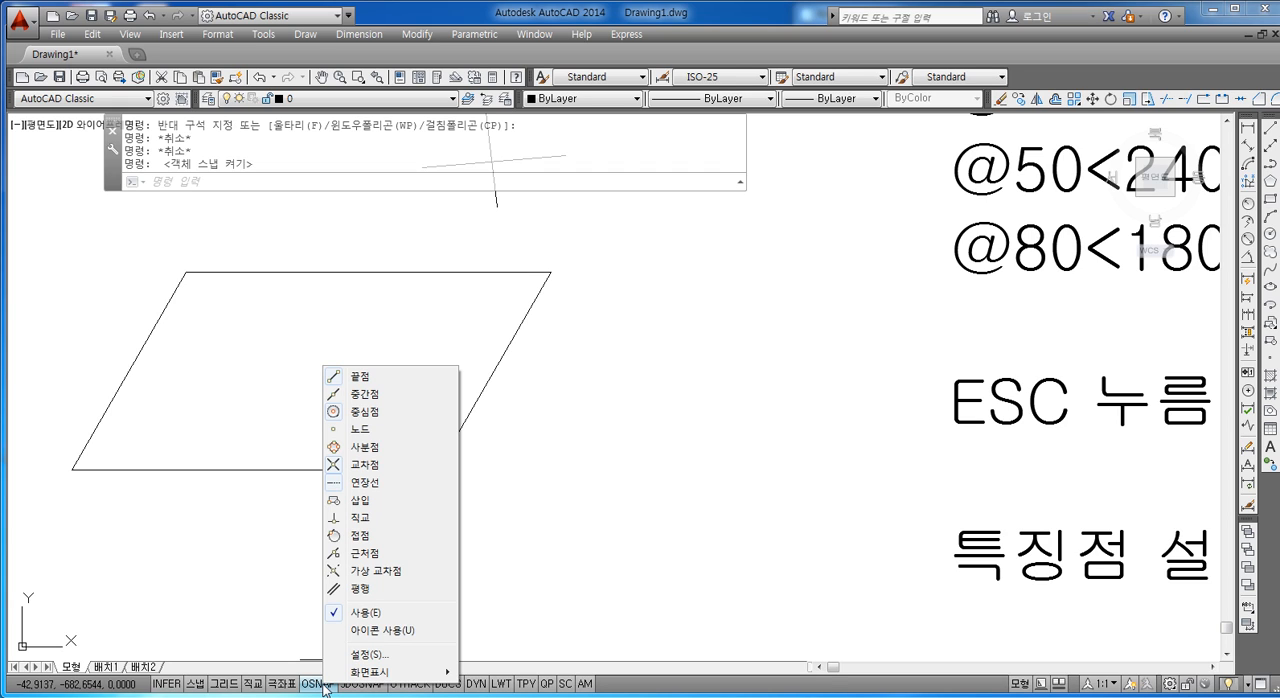
left_click(368, 655)
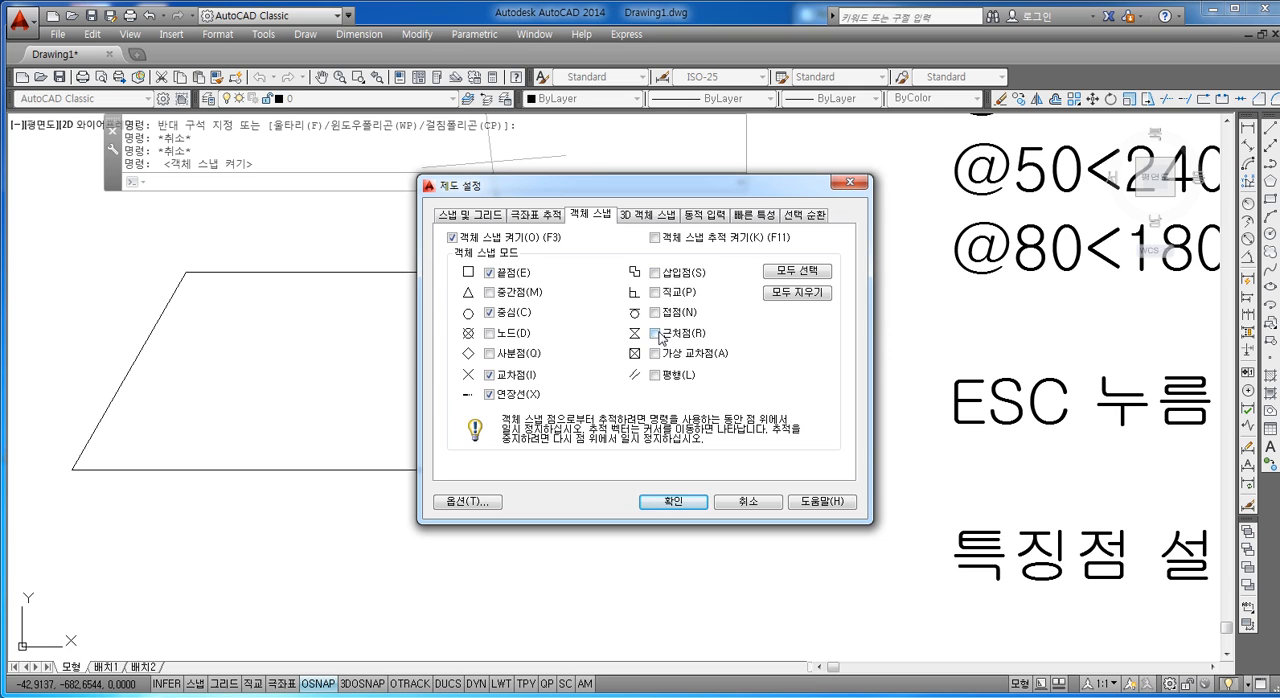
left_click(795, 293)
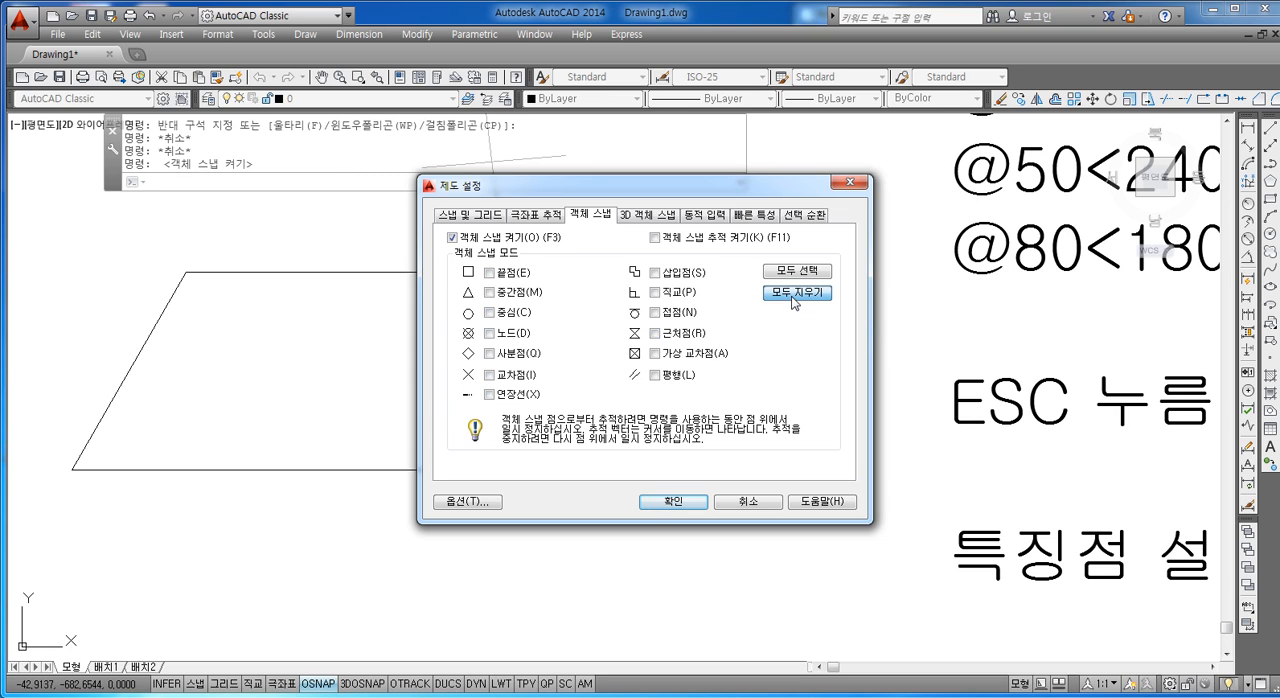
left_click(503, 272)
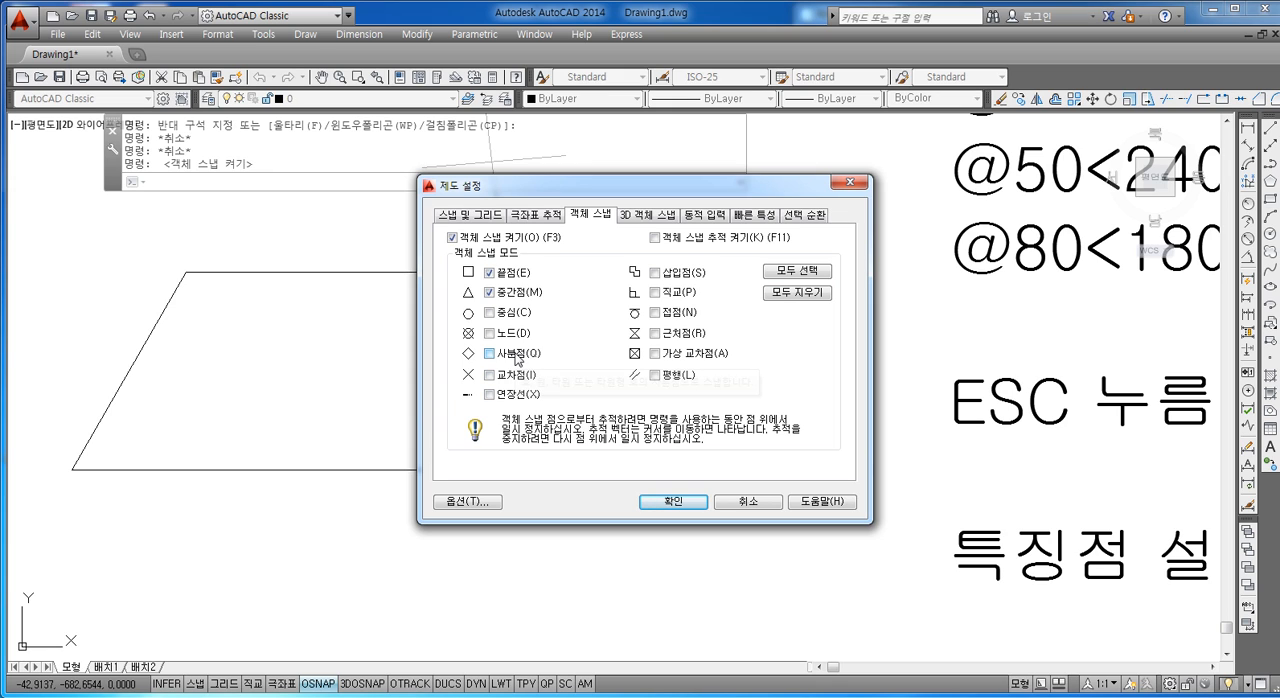
left_click(513, 378)
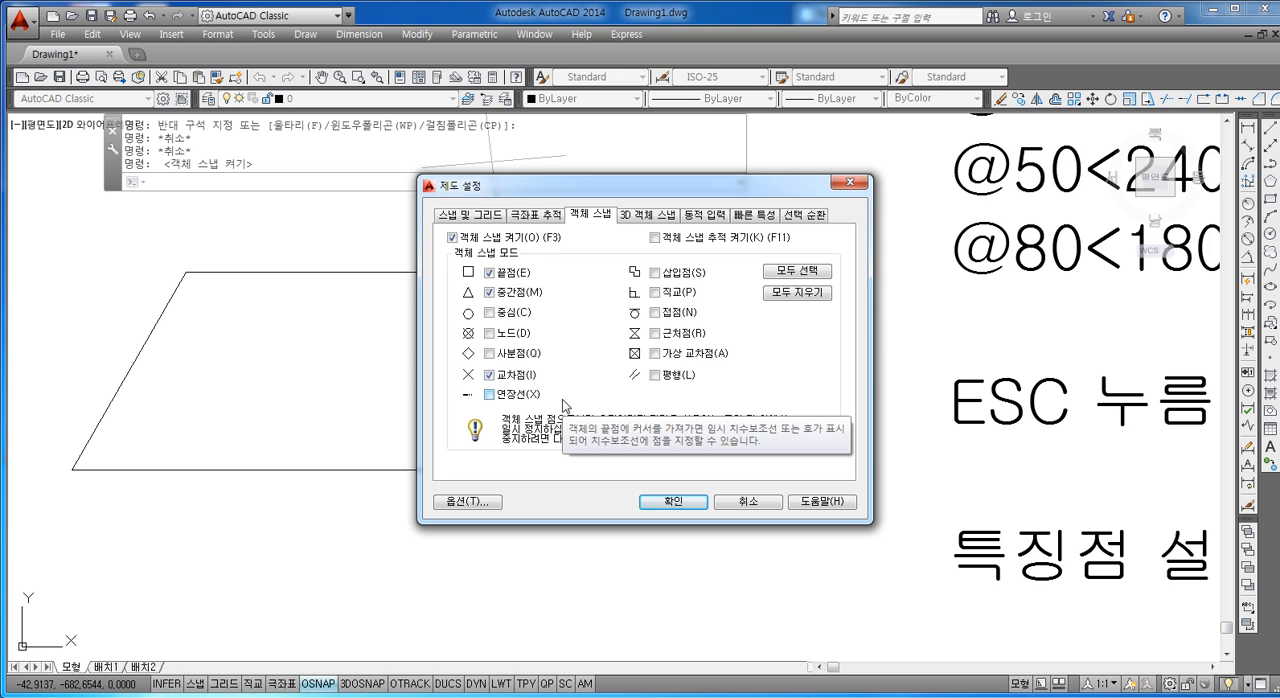
left_click(673, 501)
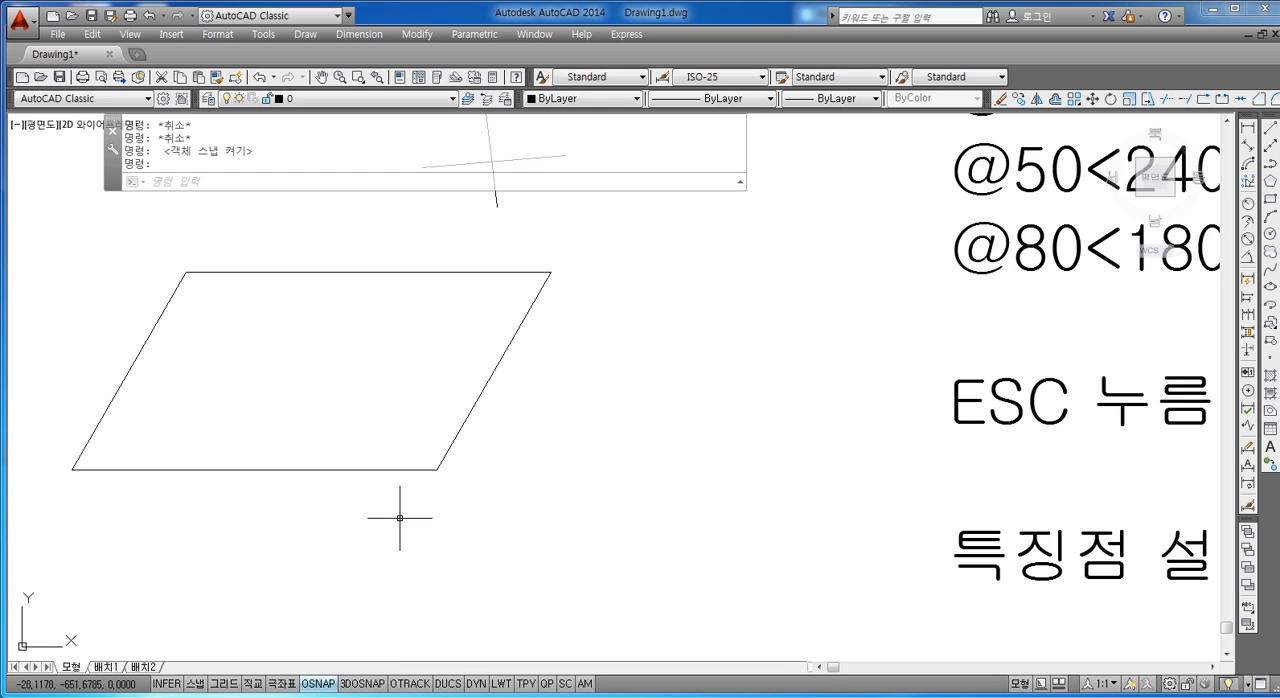
Step: Draw a chain of seven connected line segments from the parallelogram's lower-right corner into the empty space beside it, using endpoint snap
key("Escape")
key("Escape")
key("Escape")
type("l")
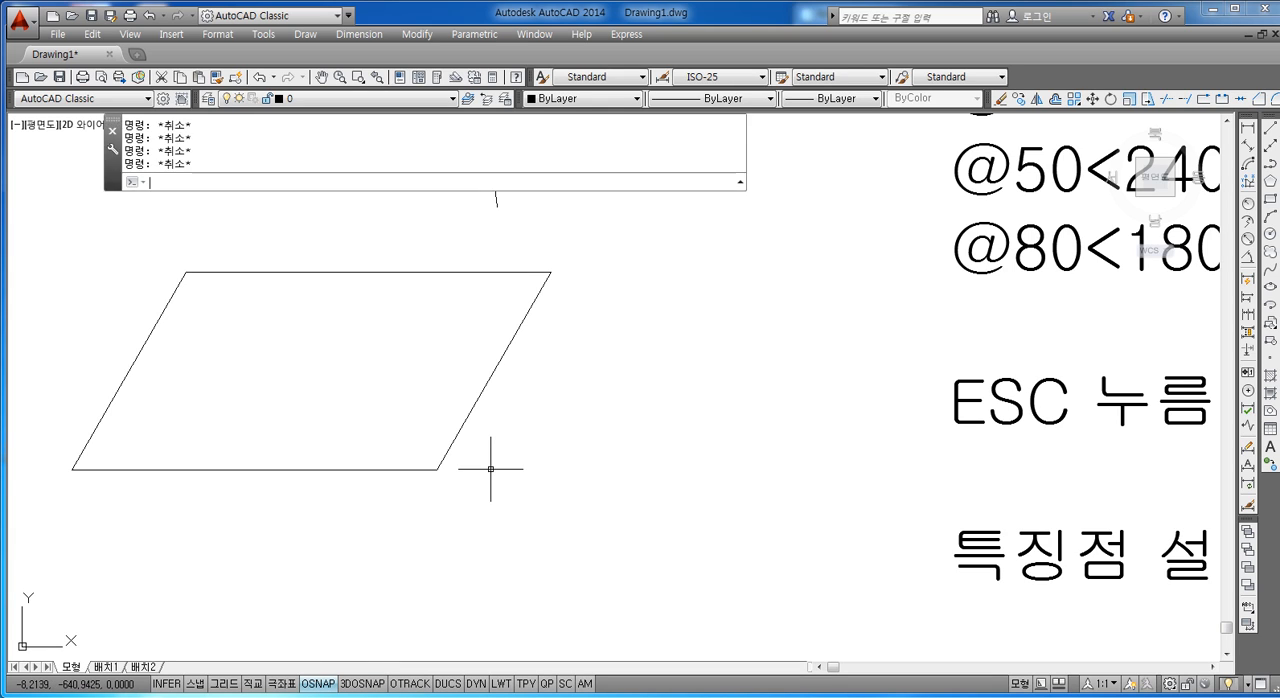
key("Return")
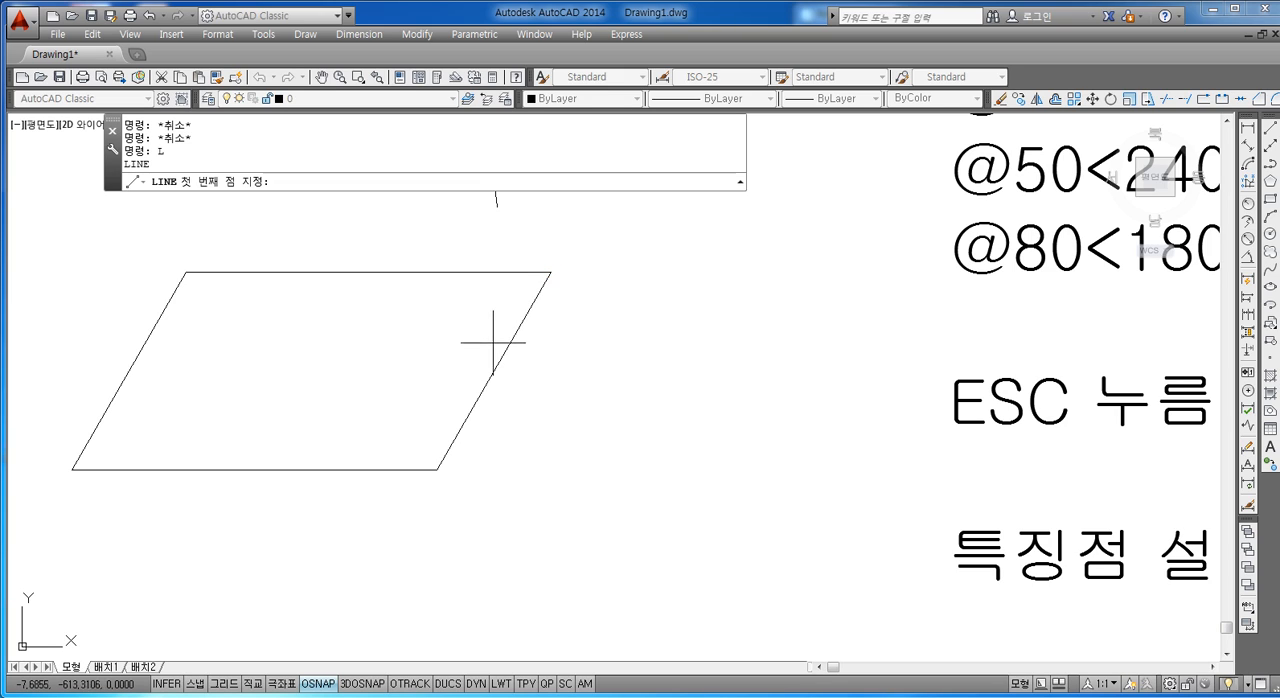
left_click(437, 469)
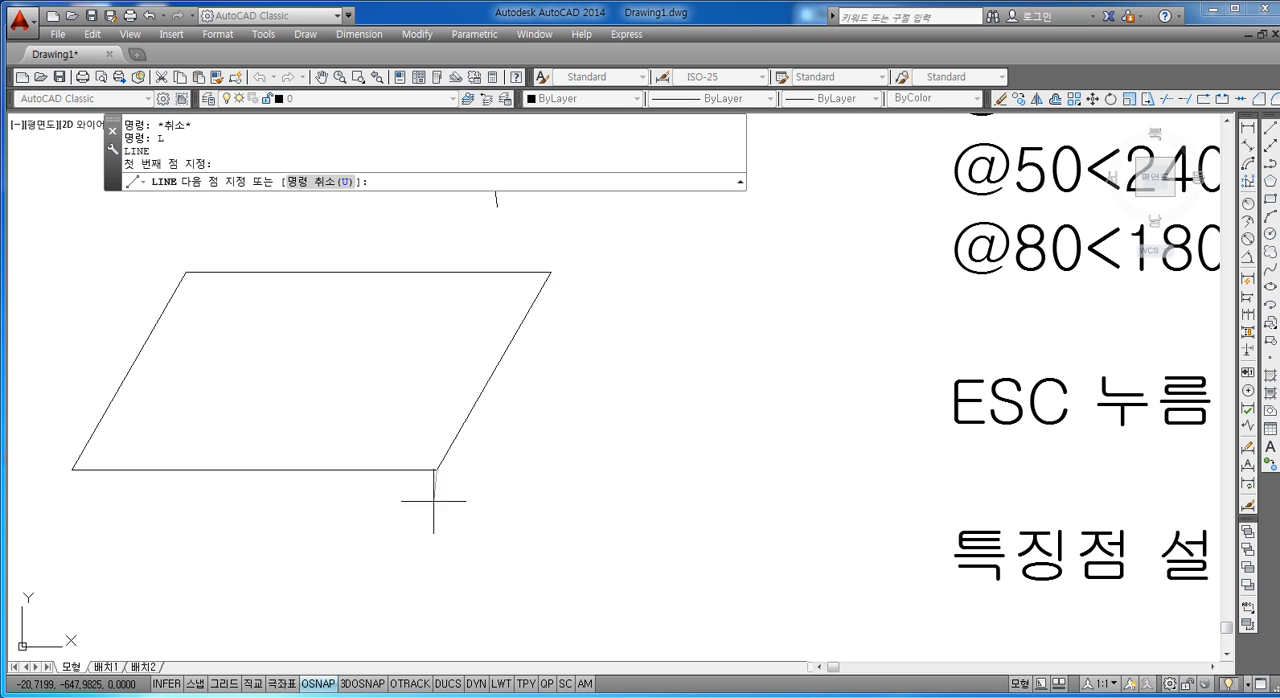
left_click(561, 515)
left_click(625, 399)
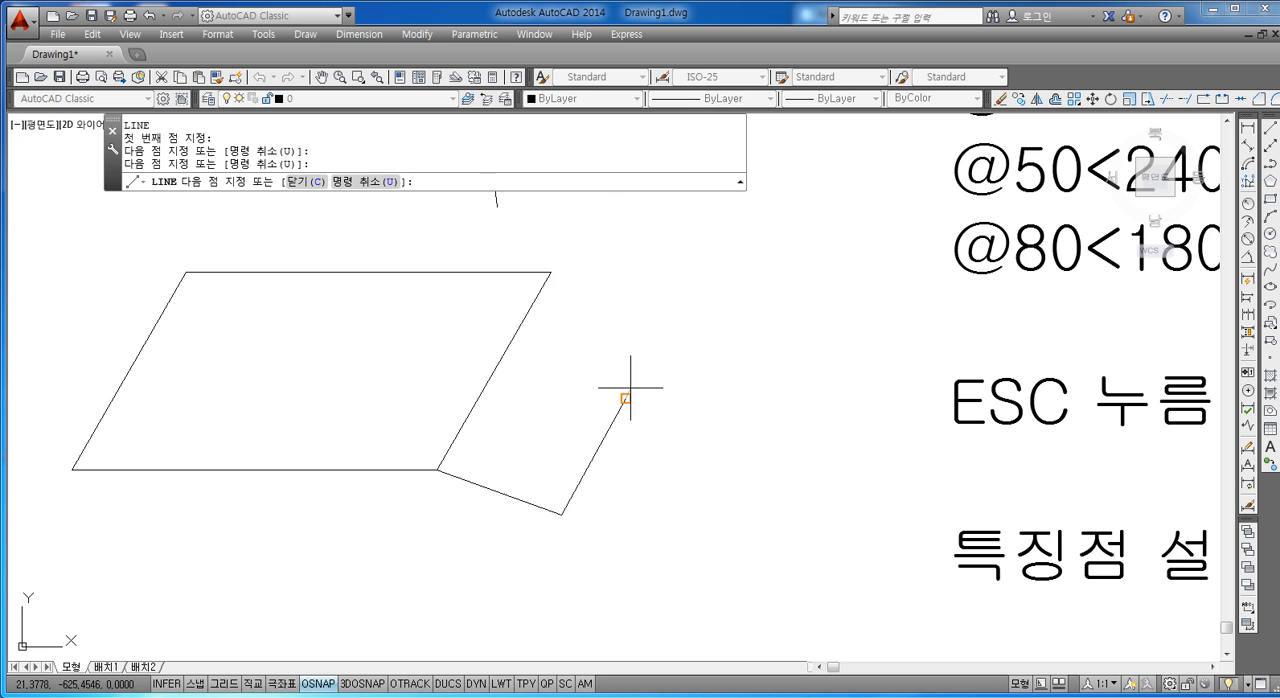
left_click(554, 414)
left_click(545, 460)
left_click(589, 434)
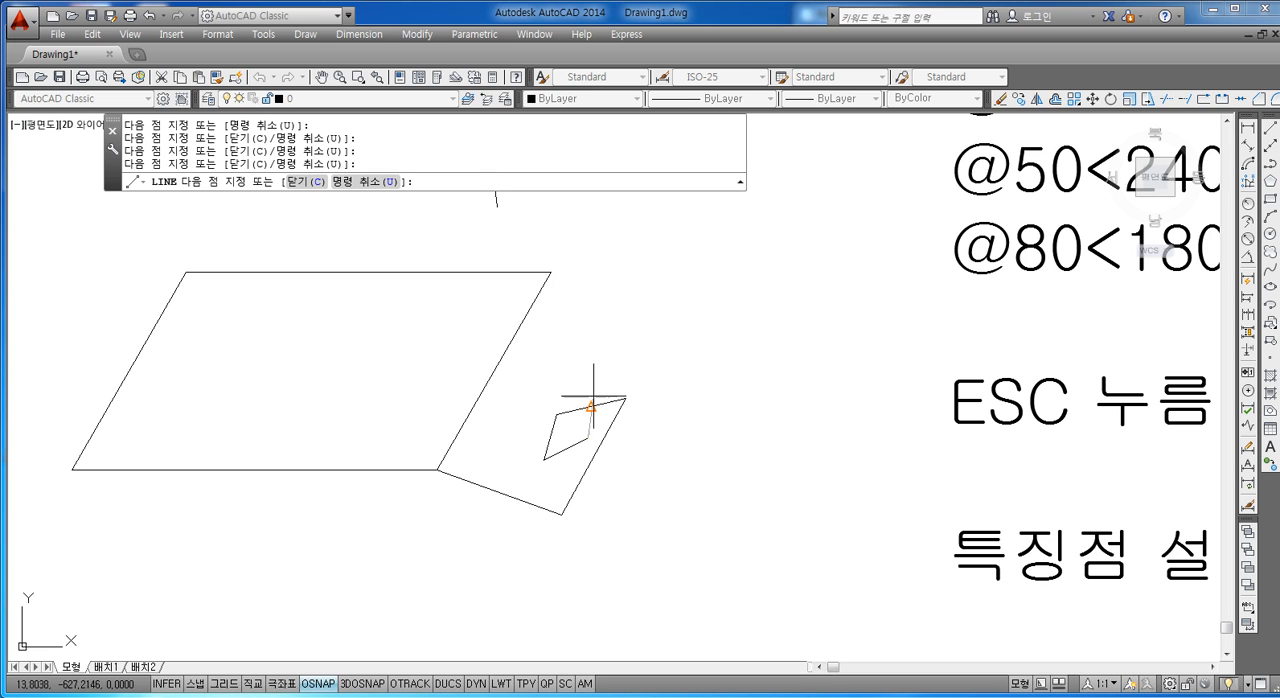
left_click(594, 361)
left_click(531, 400)
key("Escape")
key("Escape")
key("Escape")
key("Escape")
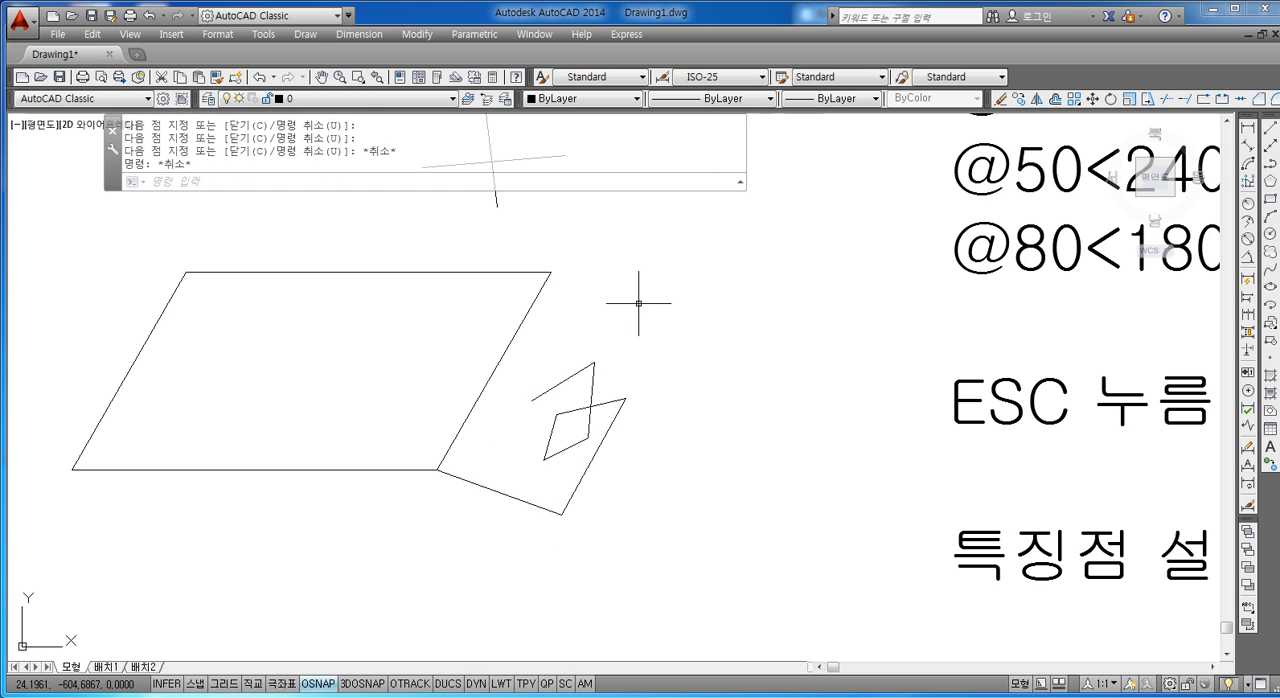
key("Escape")
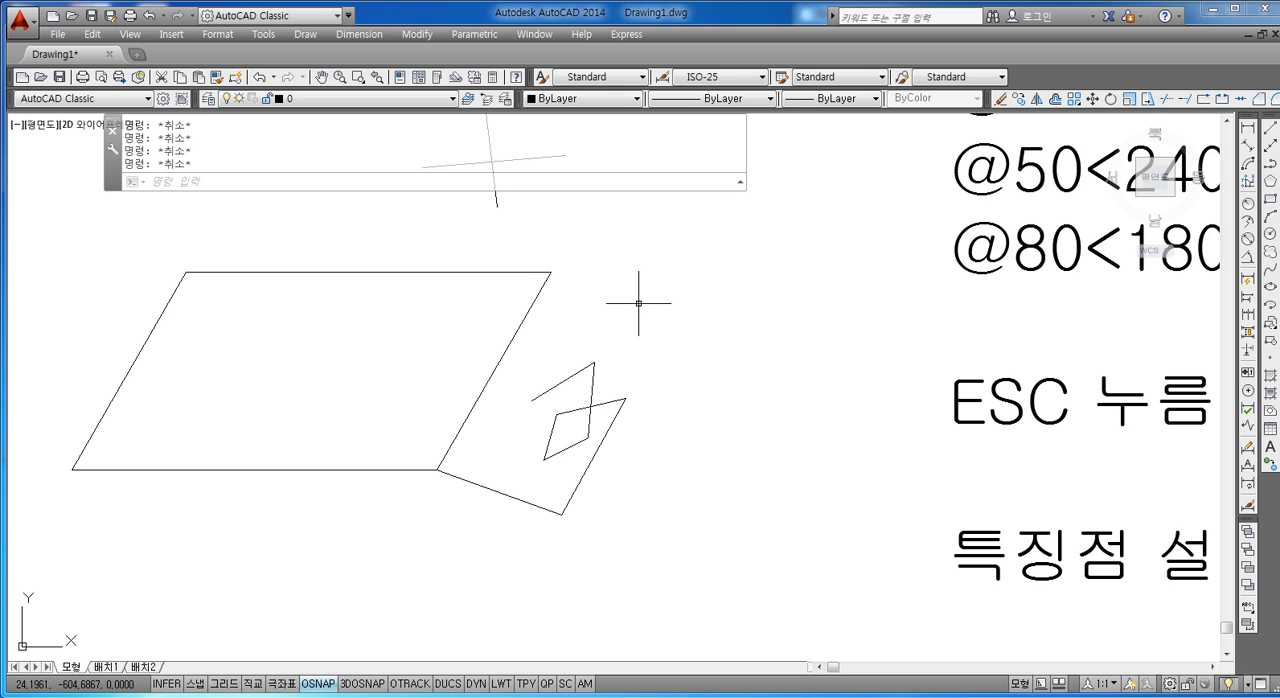
Step: Draw a seven-segment zigzag line from the parallelogram's upper-left corner back and forth across its upper edge
type("L")
key("Return")
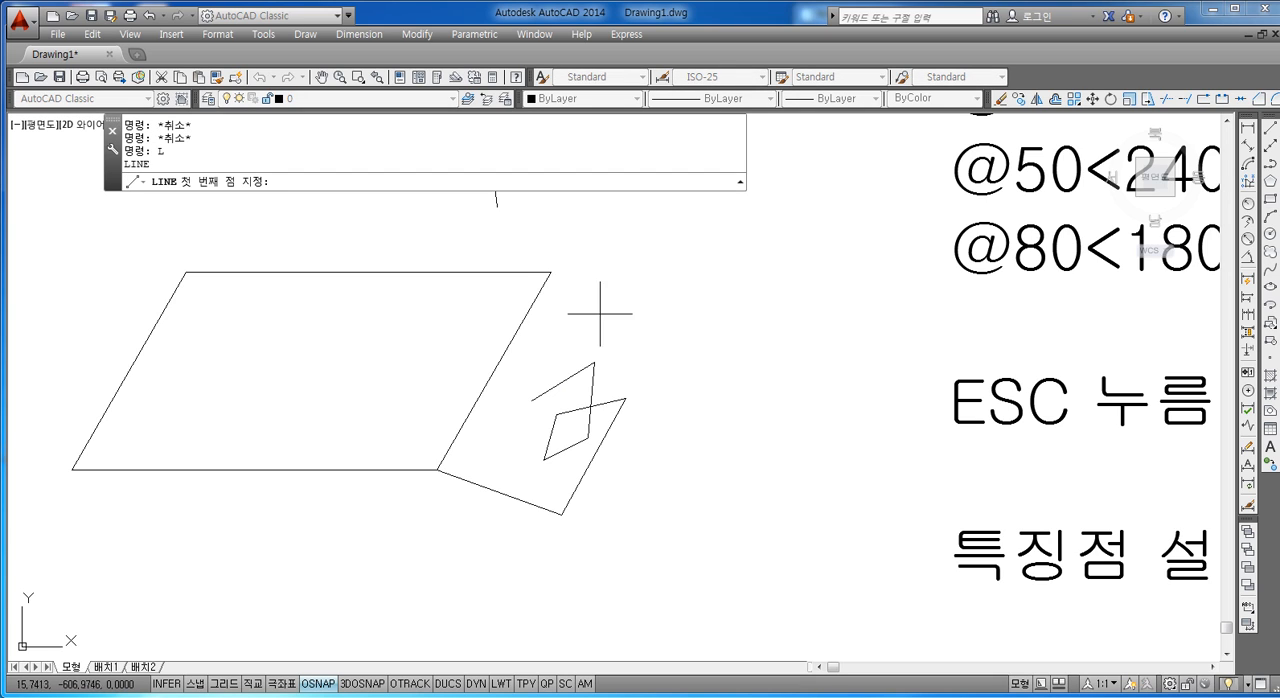
left_click(186, 271)
left_click(240, 229)
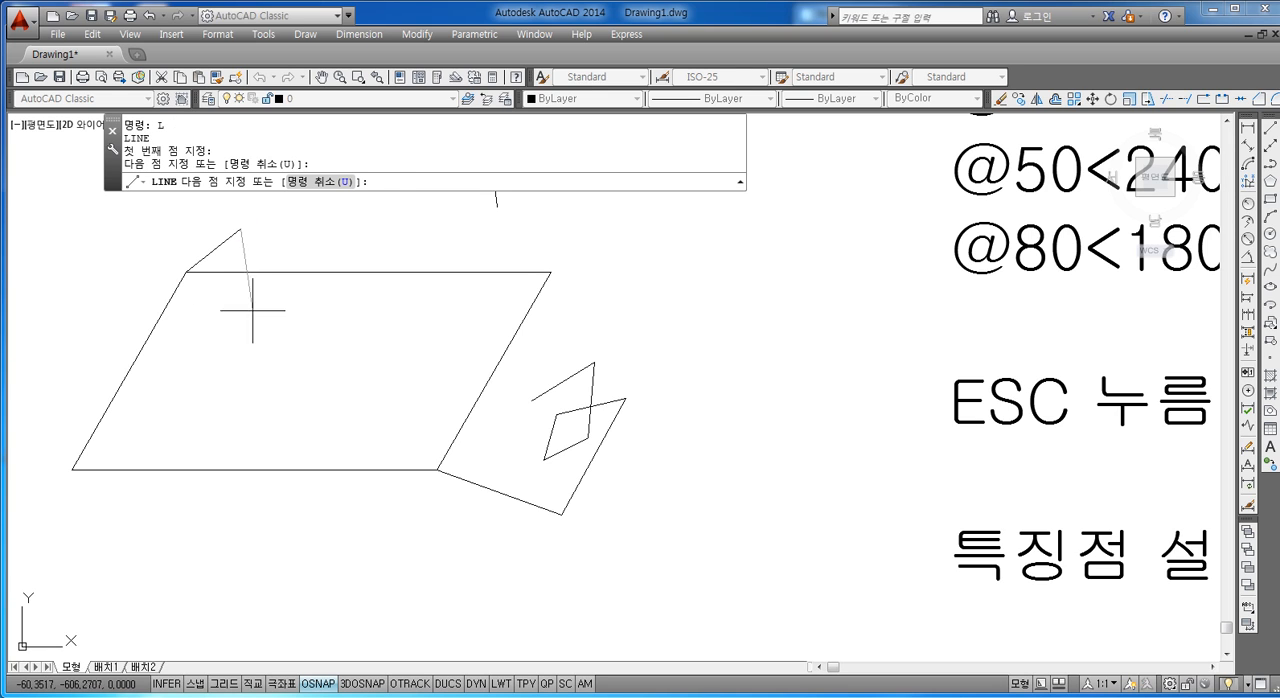
left_click(253, 310)
left_click(313, 240)
left_click(327, 308)
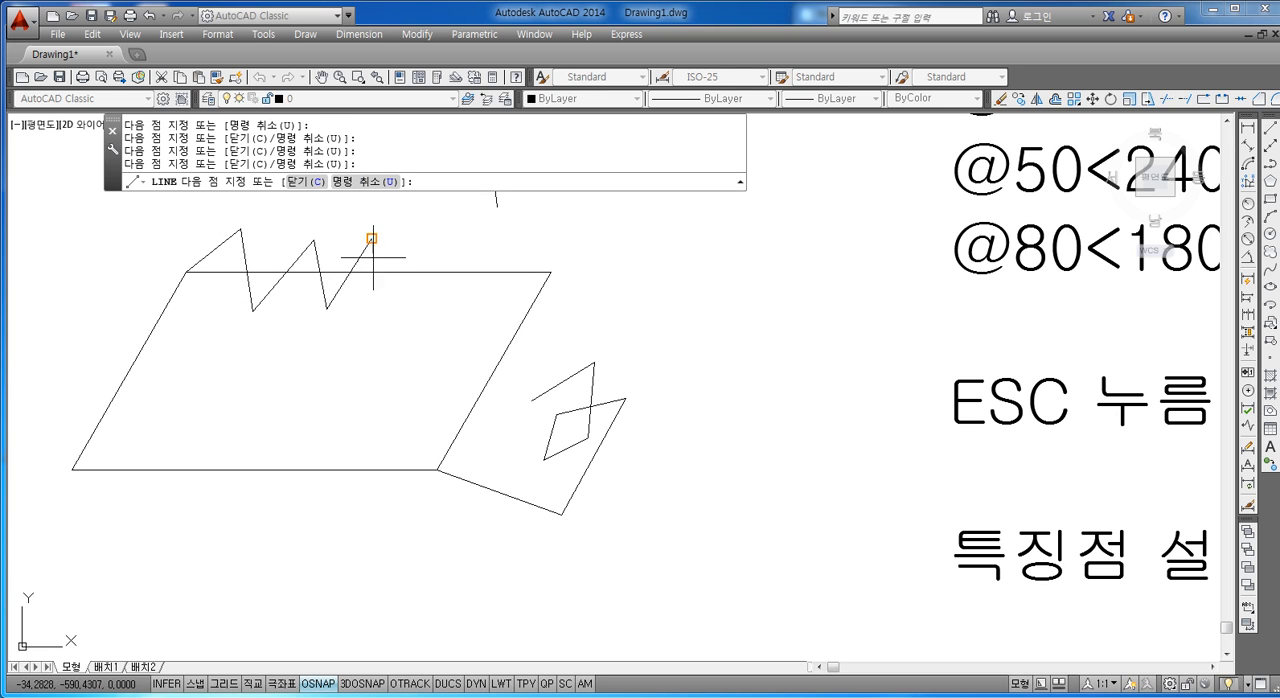
left_click(372, 238)
left_click(374, 312)
left_click(425, 243)
key("Escape")
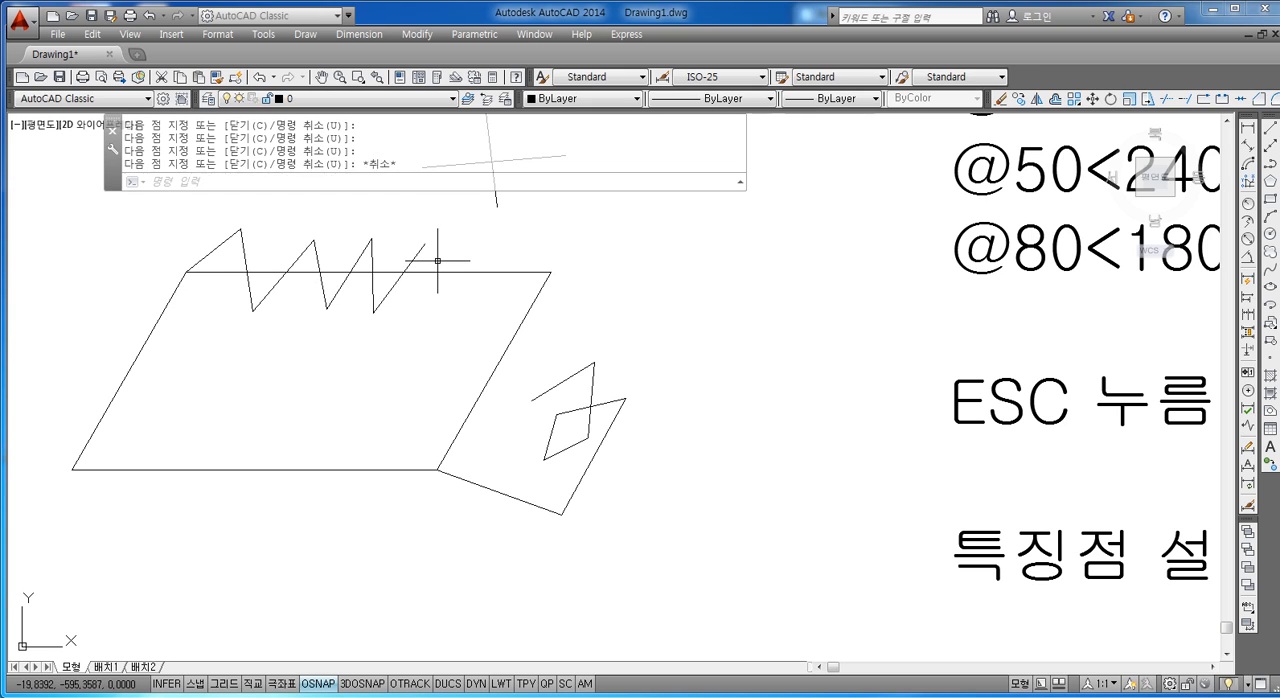
key("Escape")
key("Escape")
key("Escape")
key("Escape")
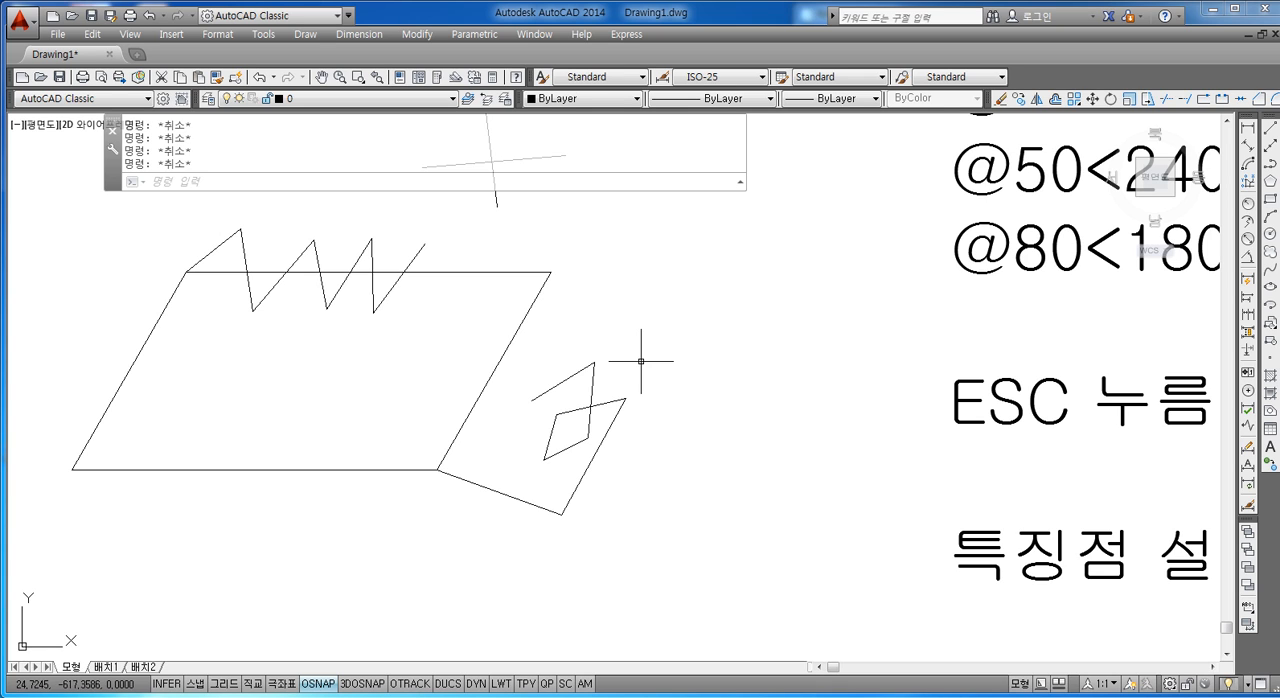
Step: Delete the parallelogram together with the practice lines and the crossing lines above it
scroll(643, 357, "down", 5)
scroll(655, 366, "up", 3)
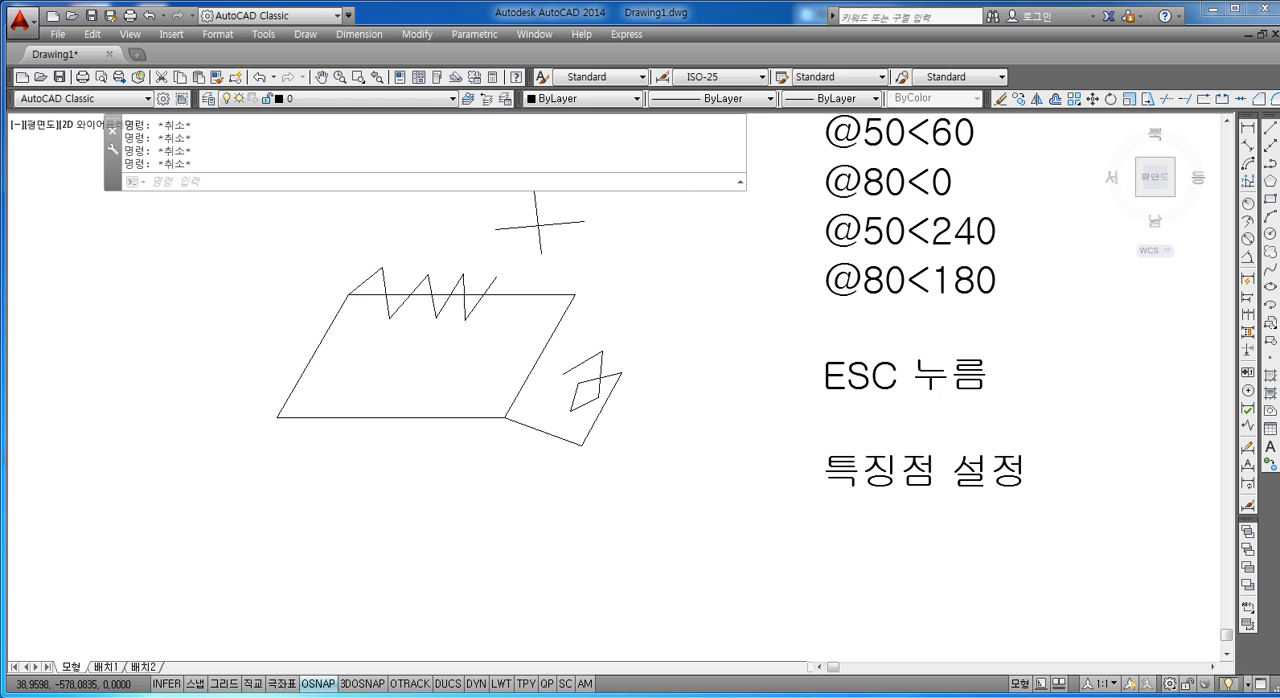
scroll(657, 249, "down", 3)
left_click(666, 224)
left_click(376, 445)
key("Delete")
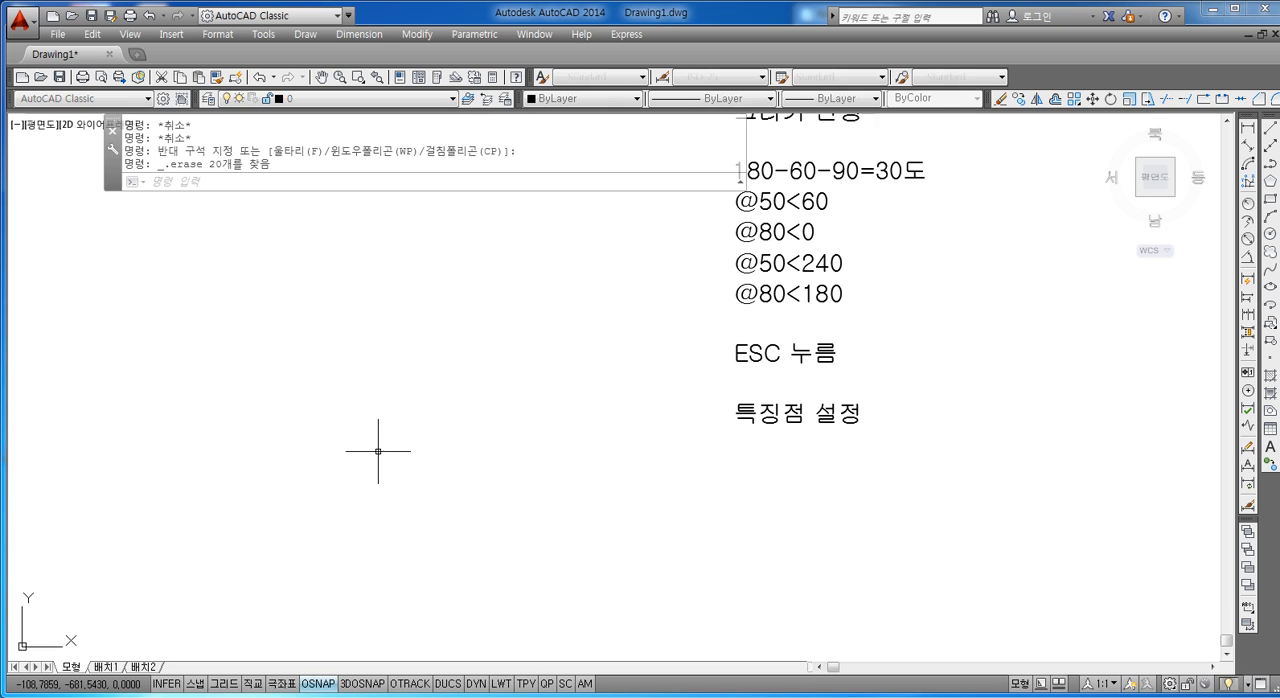
key("Escape")
key("Escape")
key("Escape")
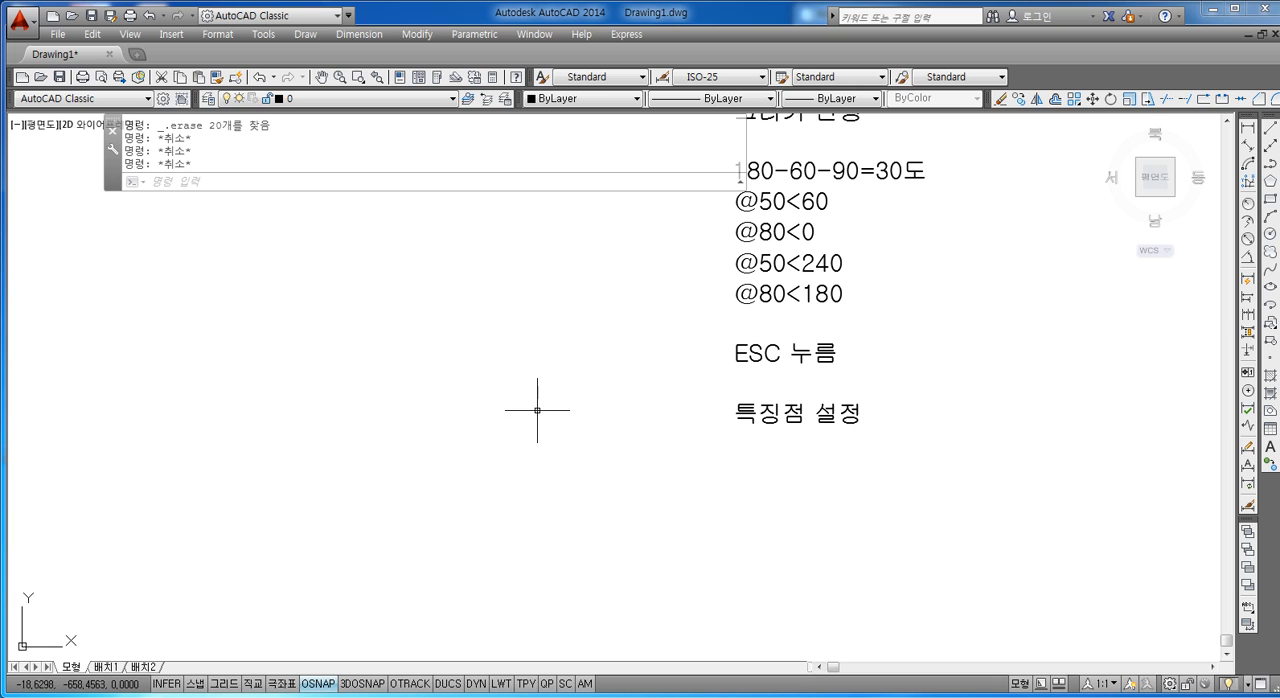
key("Escape")
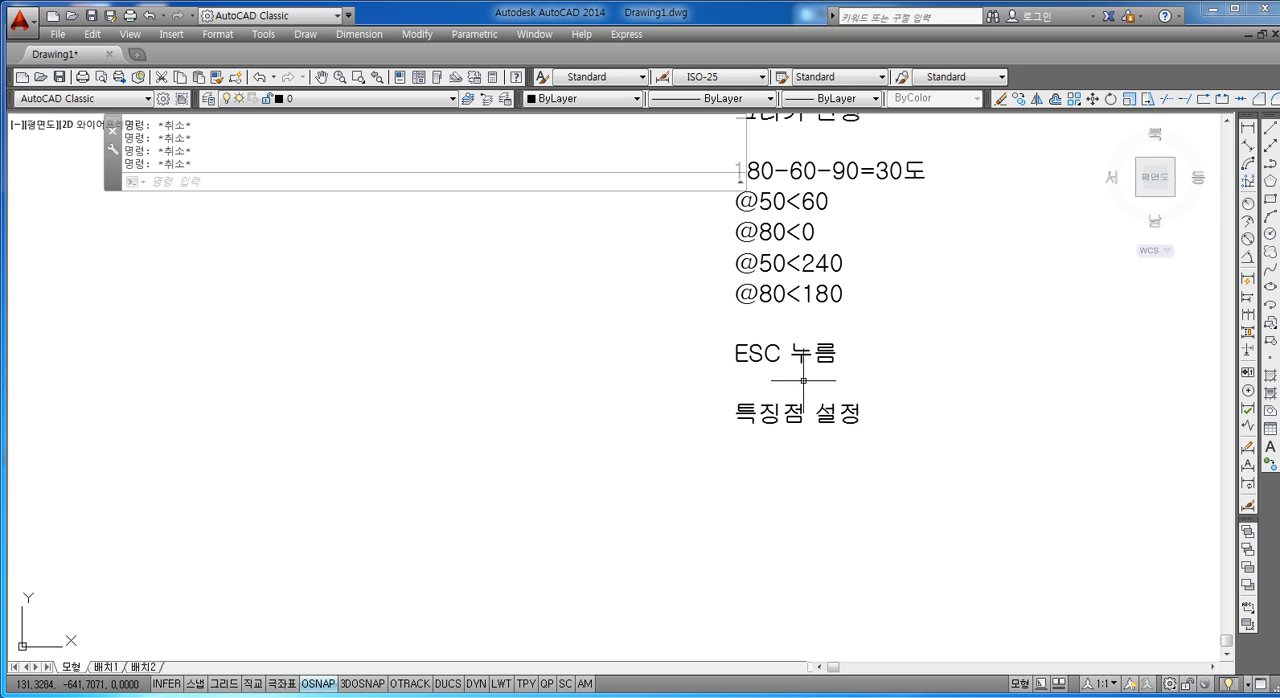
Step: Move the notes text straight up so that its last line, 특징점 설정, sits beside the small rectangle
scroll(803, 380, "down", 3)
type(",")
key("Escape")
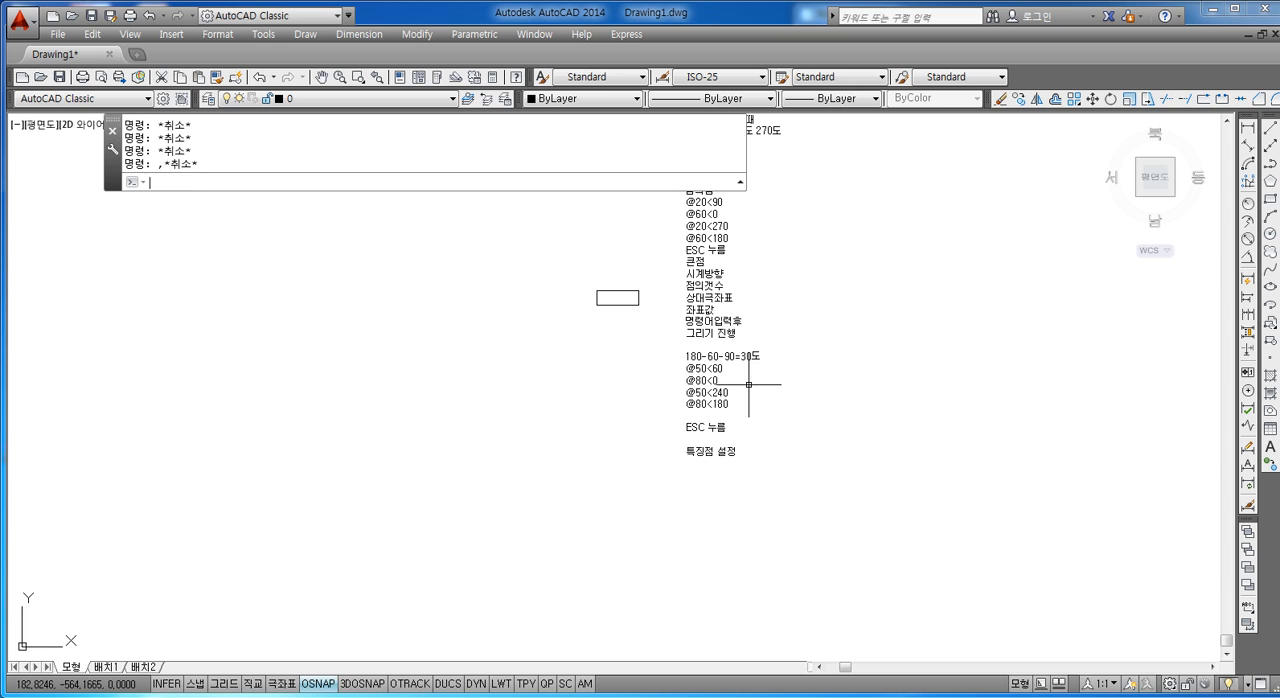
type("M")
key("Return")
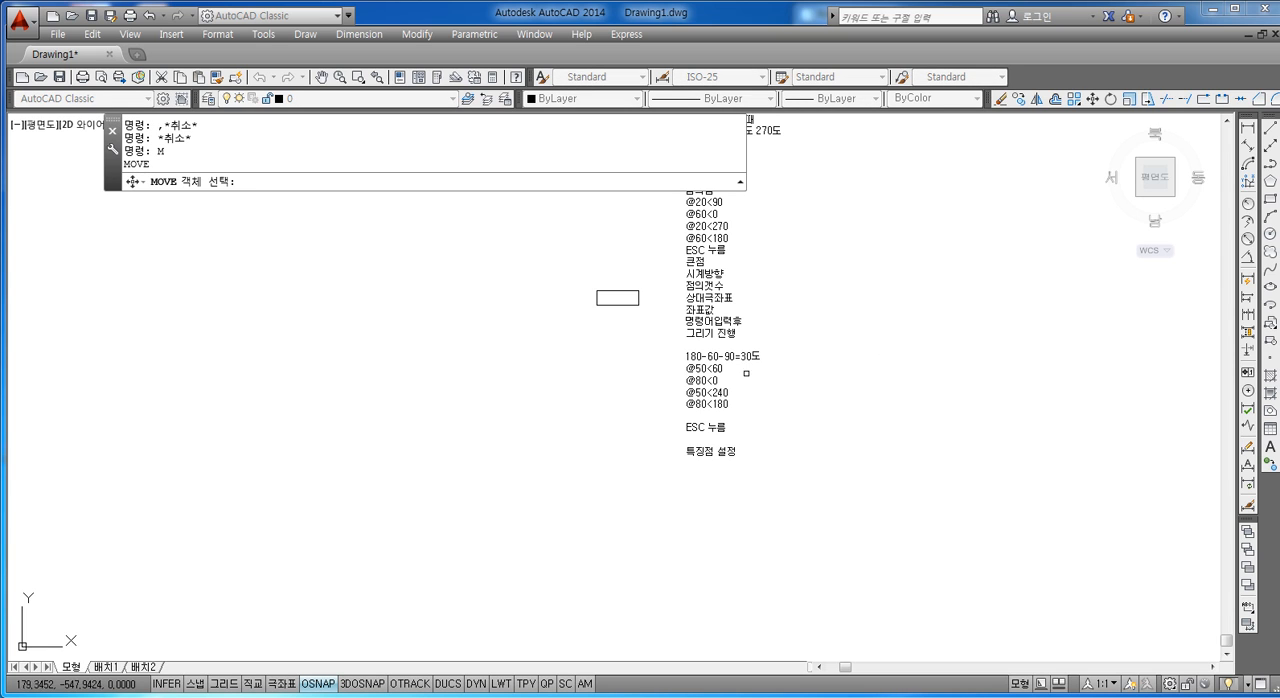
left_click(746, 372)
left_click(704, 384)
key("Return")
left_click(712, 457)
left_click(712, 295)
key("Escape")
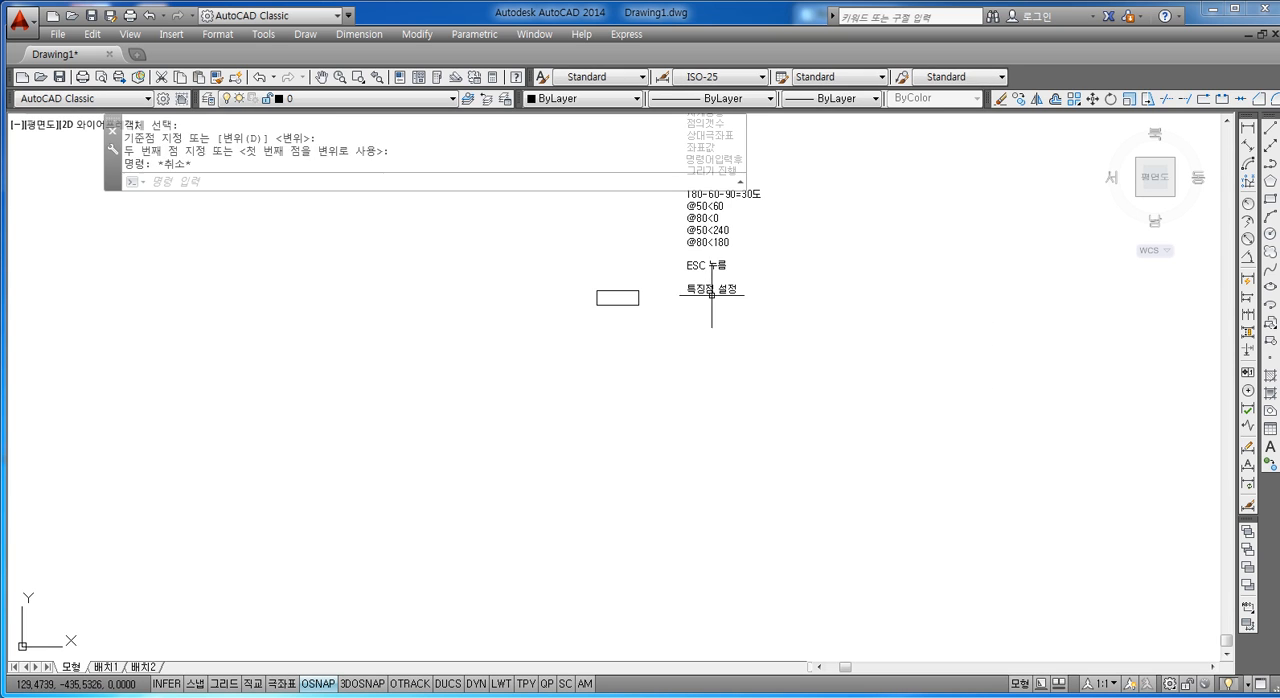
key("Escape")
Step: Delete the small rectangle beside the notes text
scroll(712, 298, "up", 6)
key("Escape")
left_click(612, 277)
left_click(228, 462)
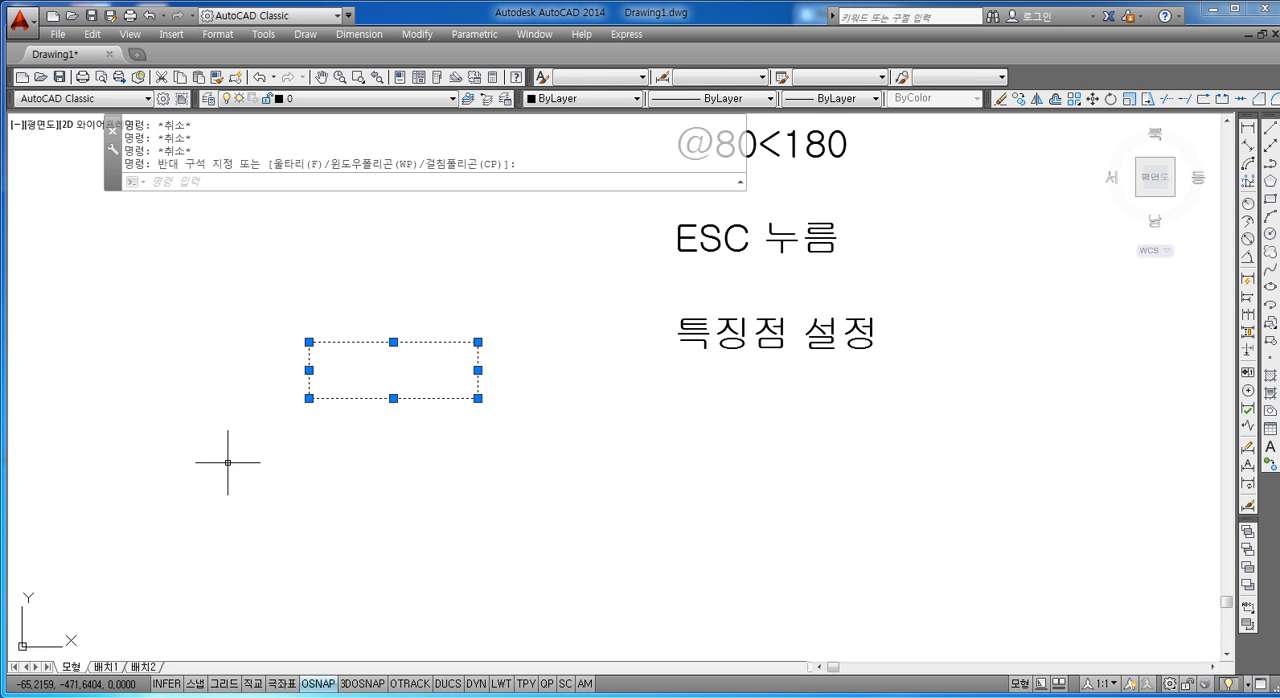
key("Delete")
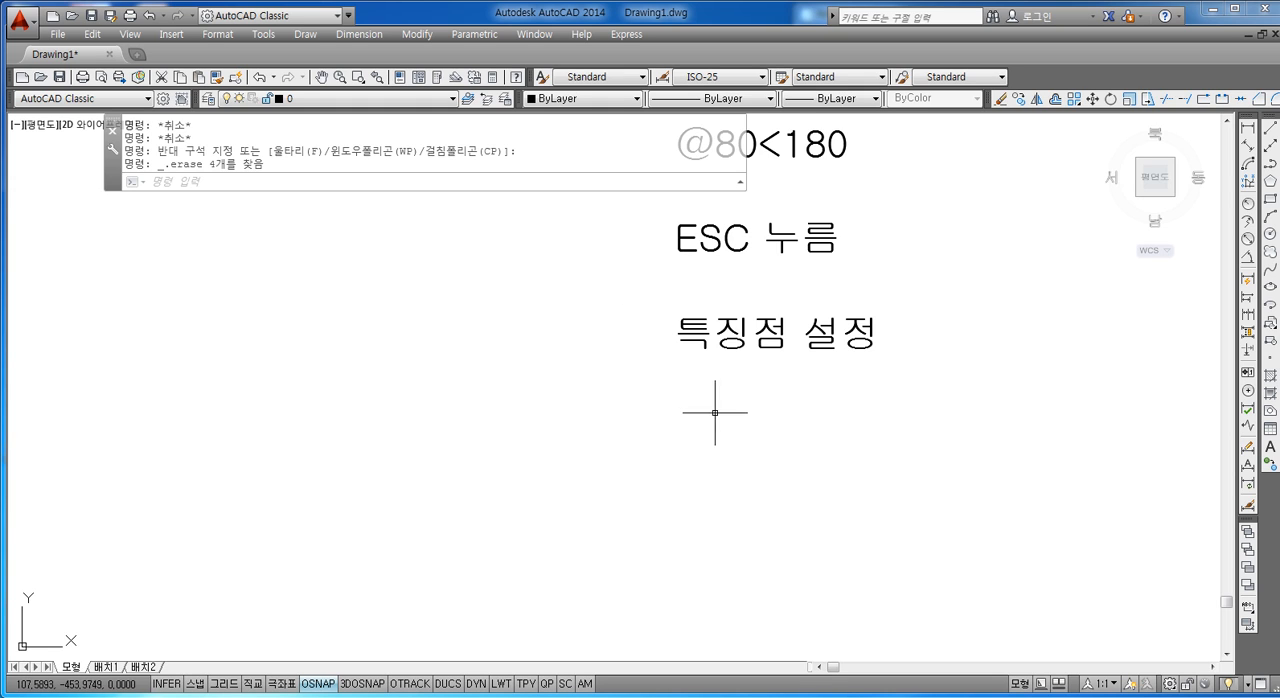
key("Escape")
key("Escape")
key("Escape")
key("Escape")
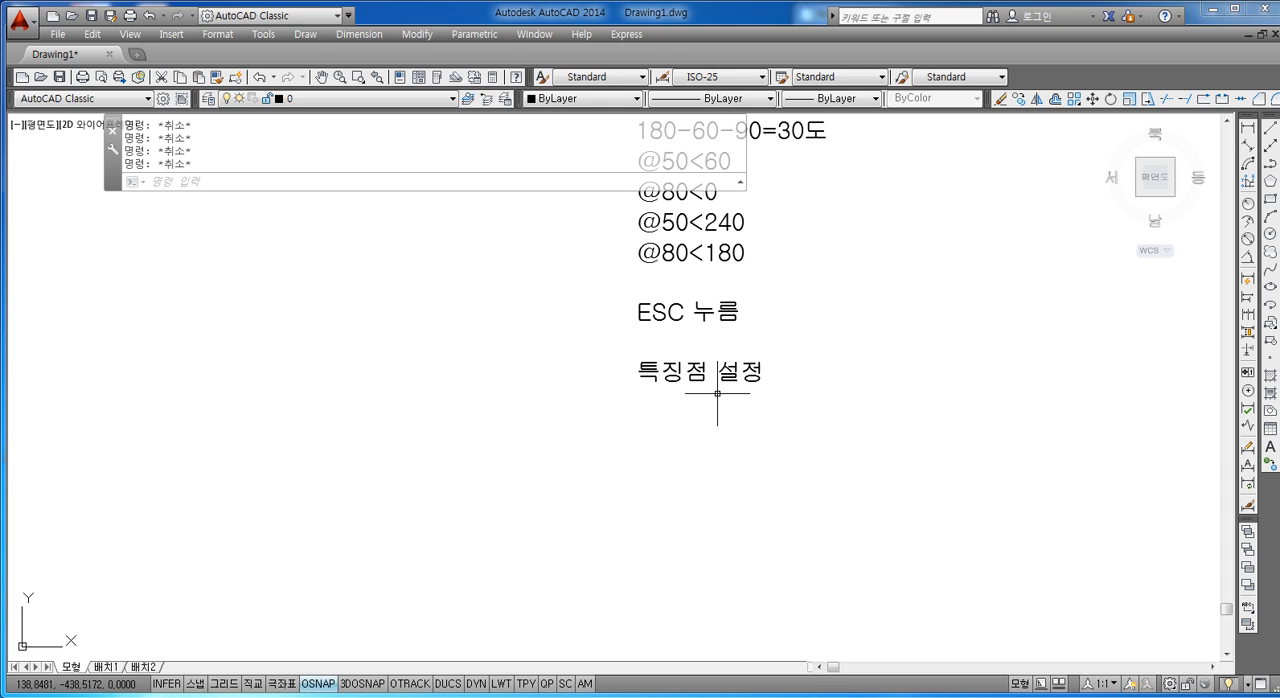
Step: Open the notes text for editing and add the line ESC 2번 누름 below 특징점 설정
left_click(674, 376)
double_click(674, 376)
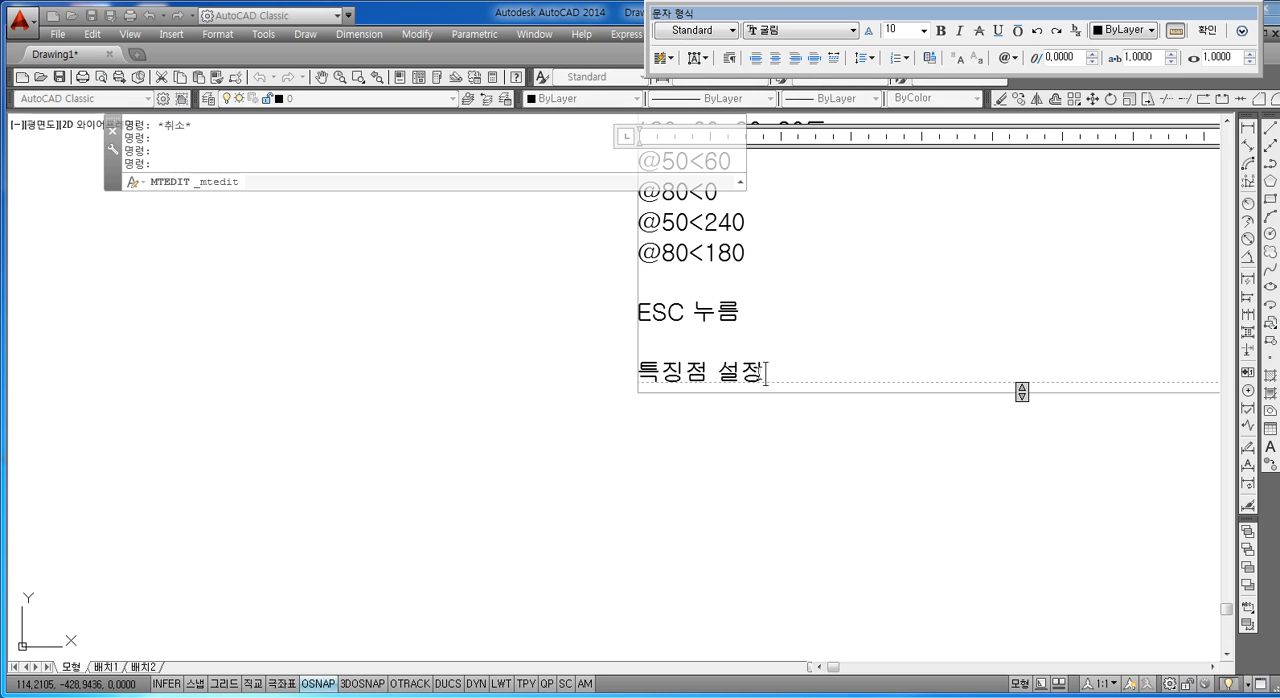
key("Return")
type("E")
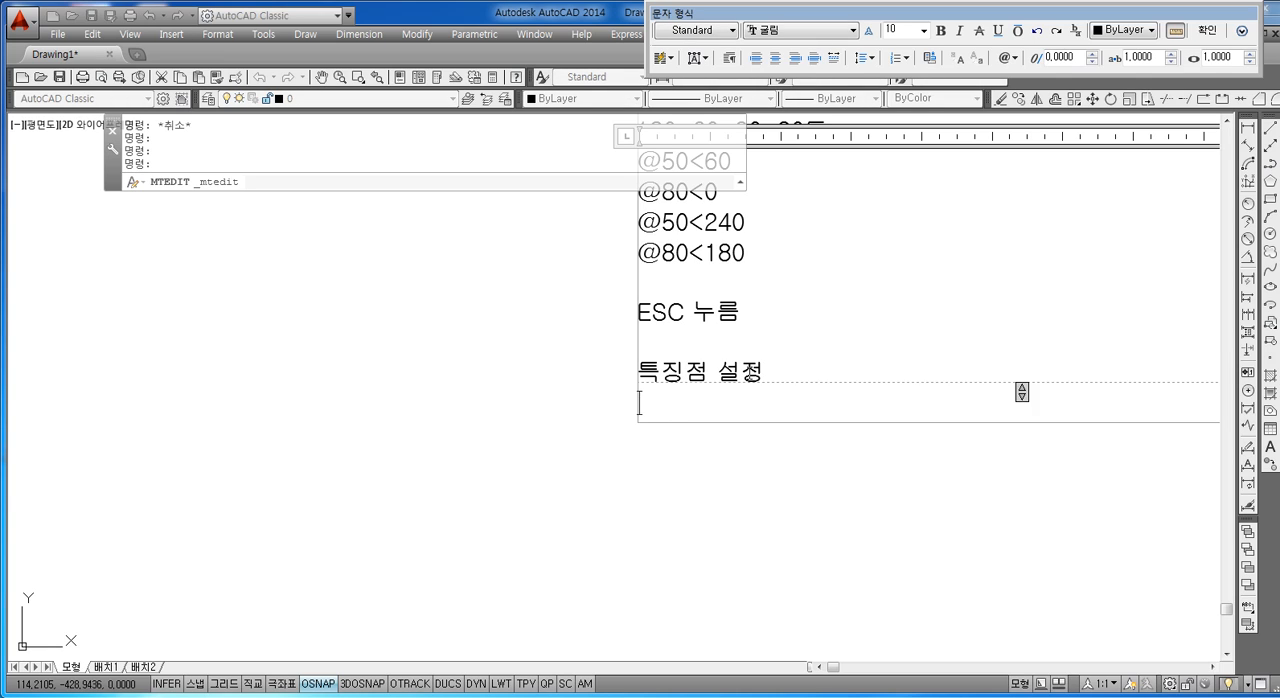
type("SC")
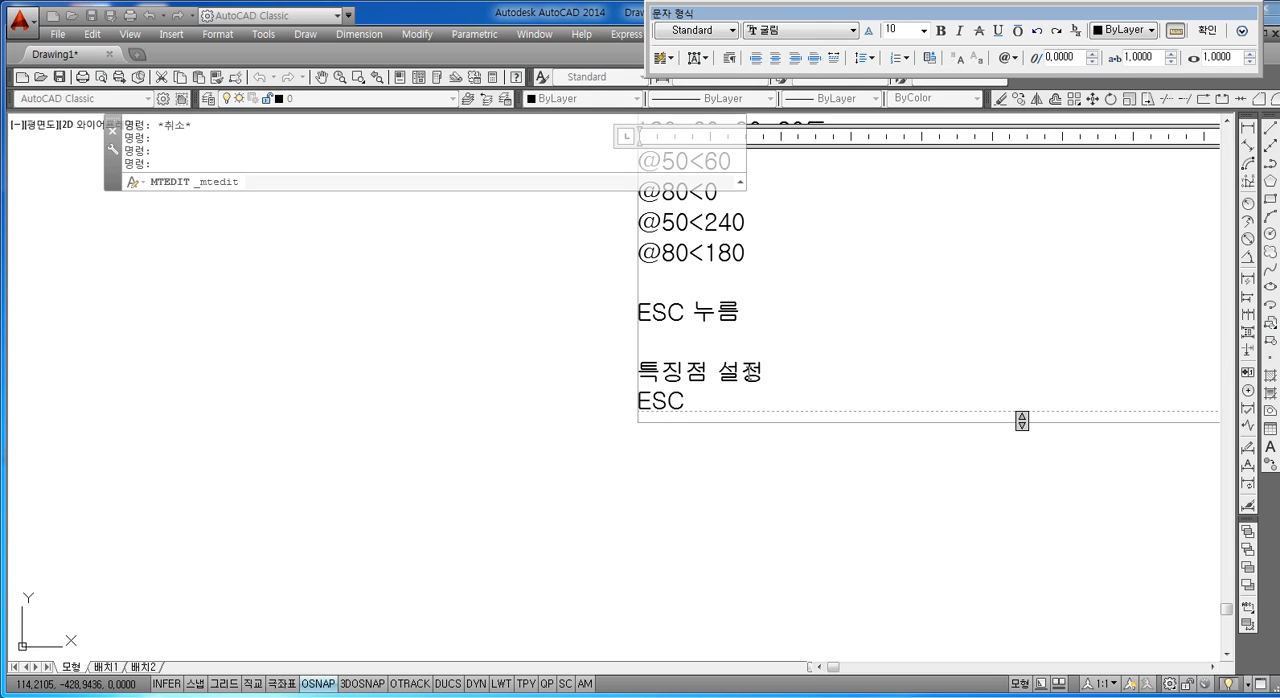
type(" 2번")
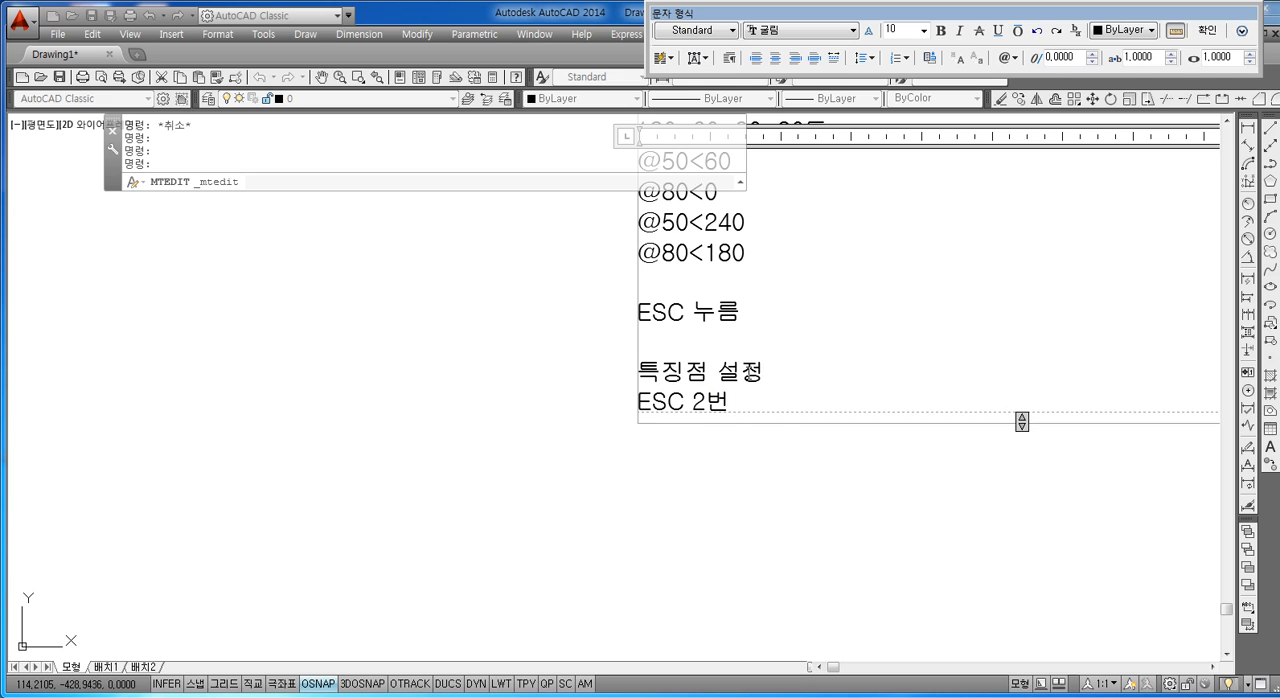
type(" 누르ㅁ")
key("Return")
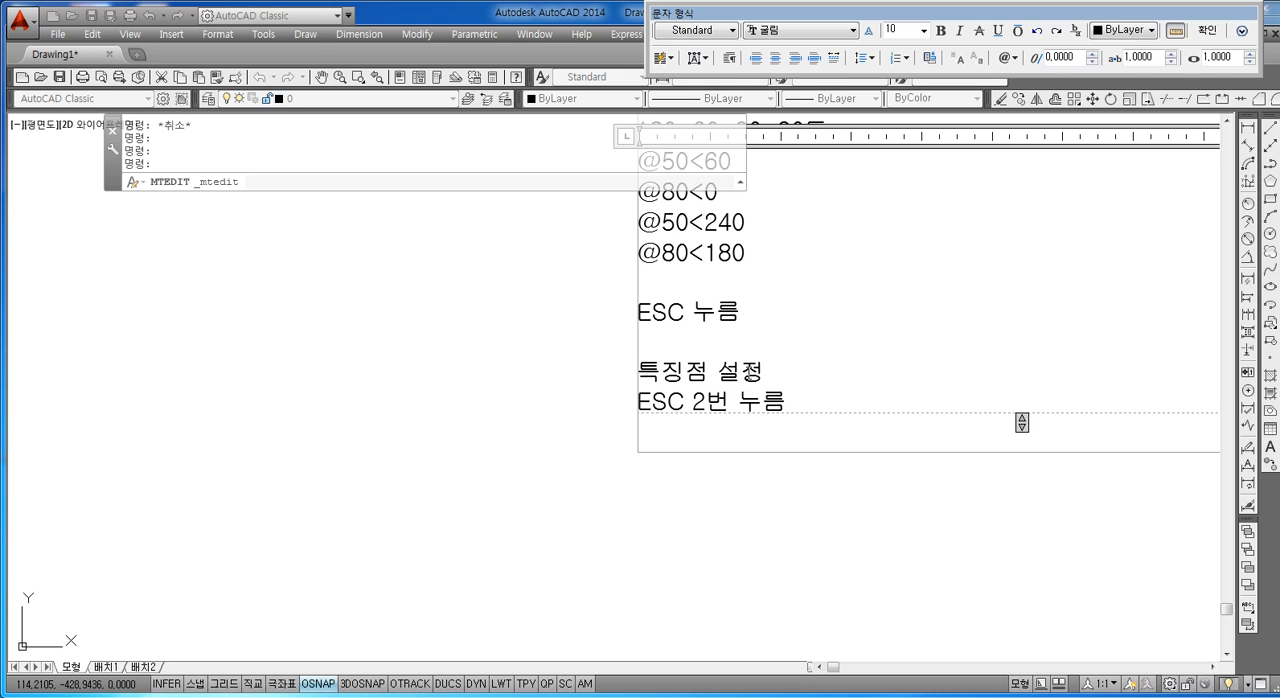
Step: Add the lines L 엔터 and 임의점 클릭 to the end of the notes text
type("L 엔터")
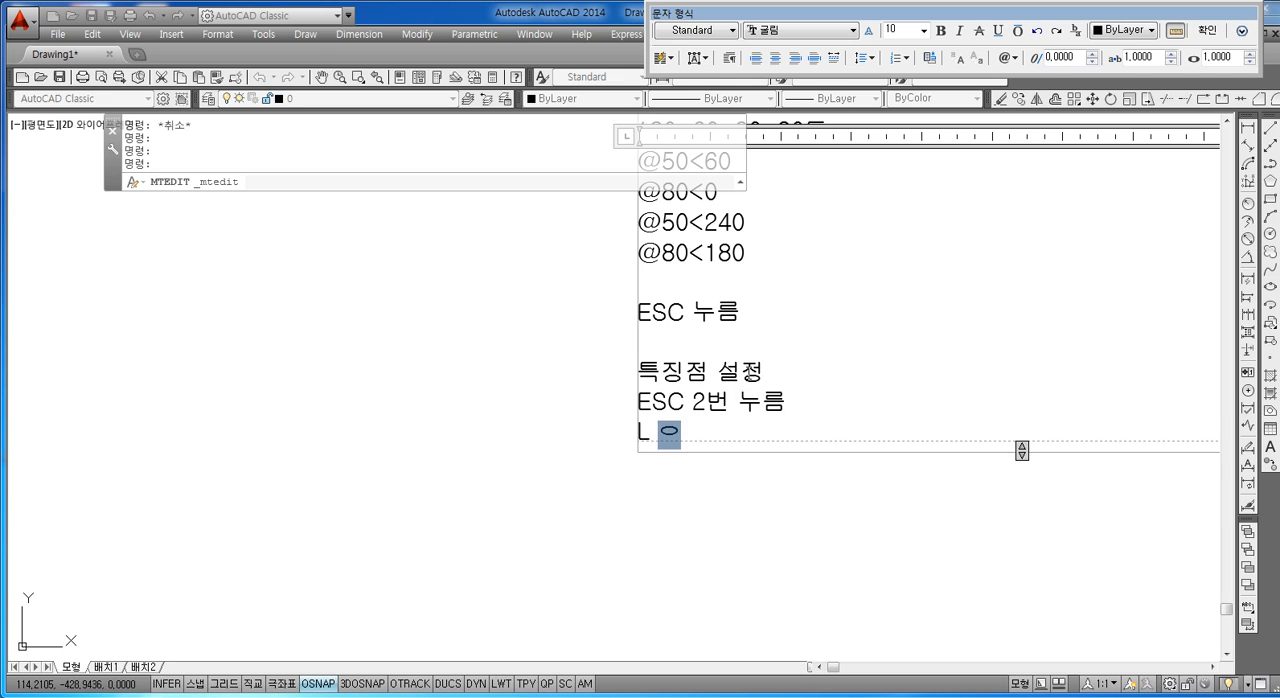
key("Return")
type("DLADML")
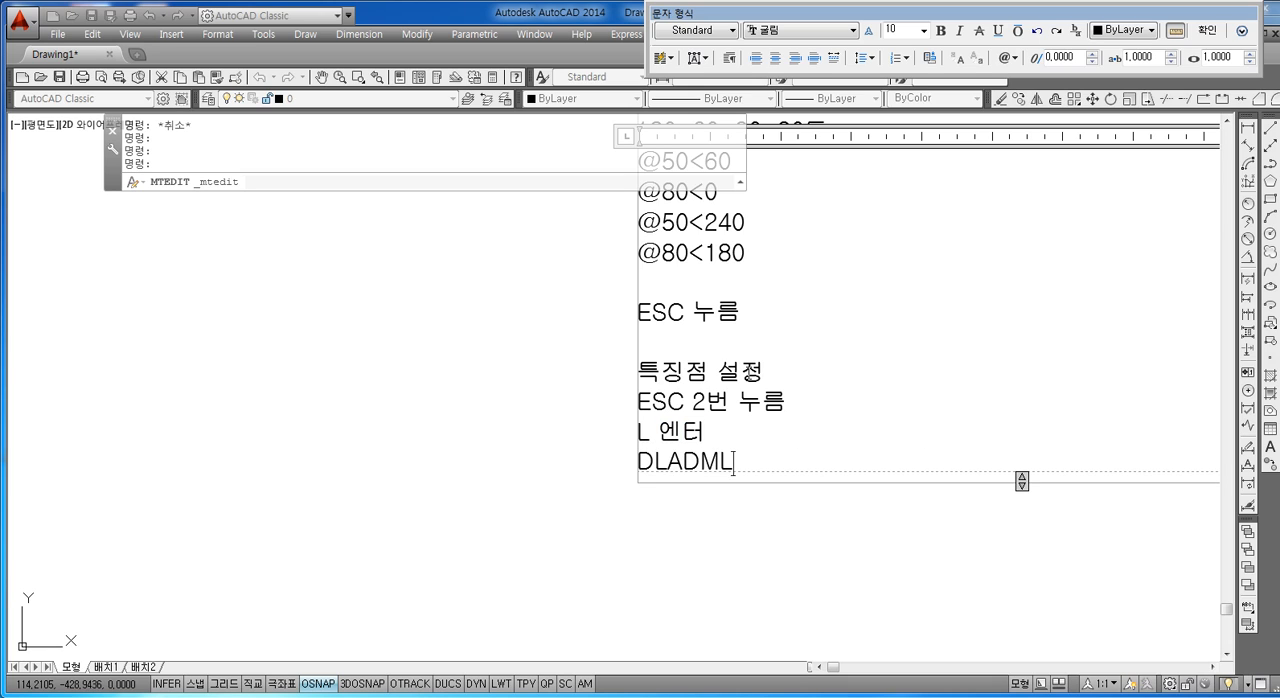
key("BackSpace")
key("BackSpace")
key("BackSpace")
key("BackSpace")
key("BackSpace")
key("BackSpace")
key("Hangul")
type("임으")
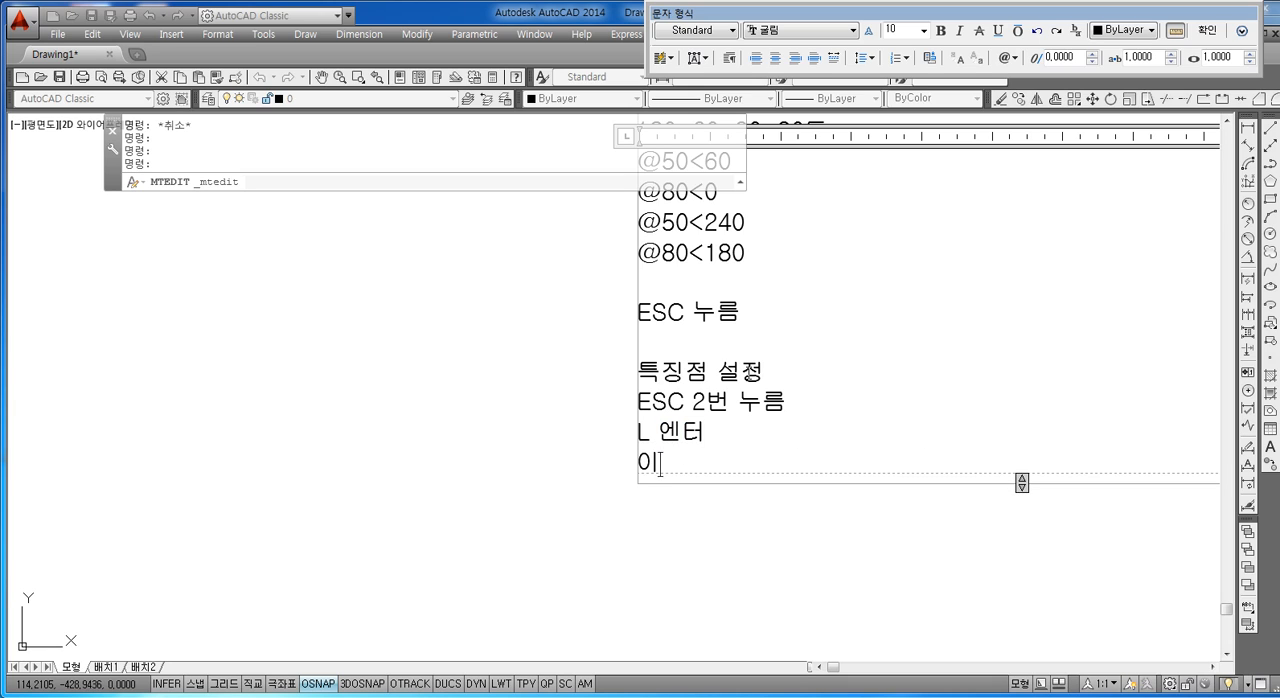
type("의점 클릭")
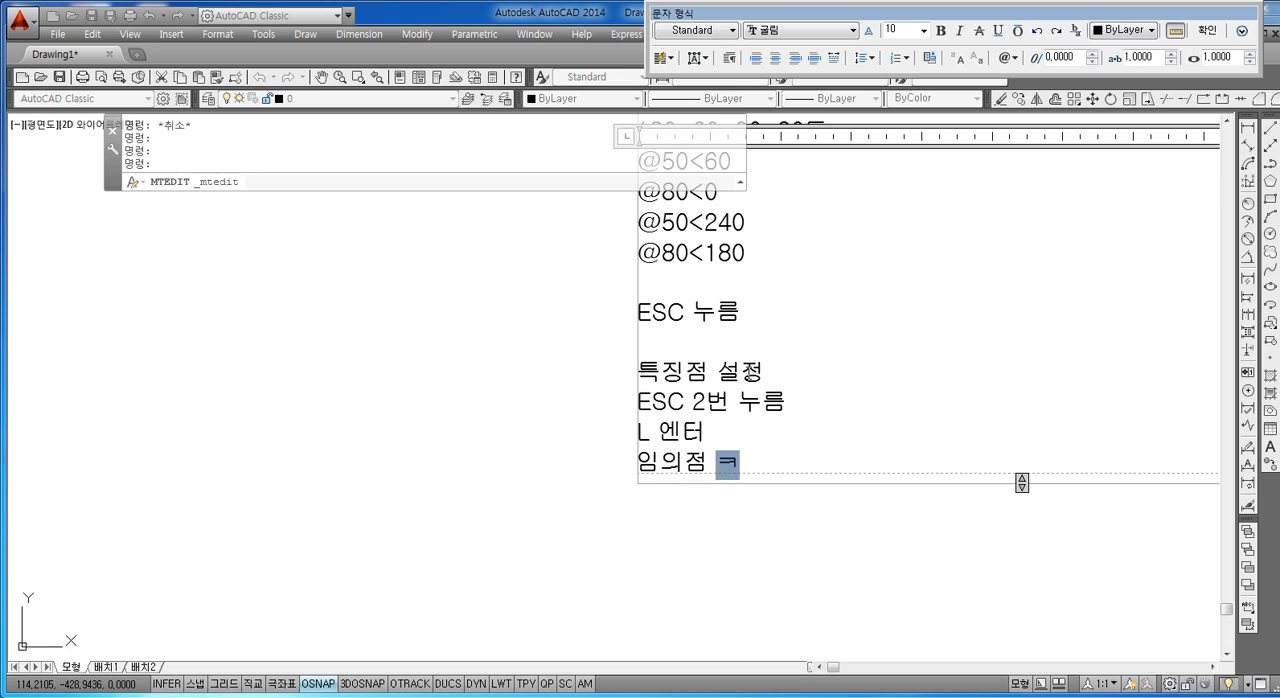
key("Return")
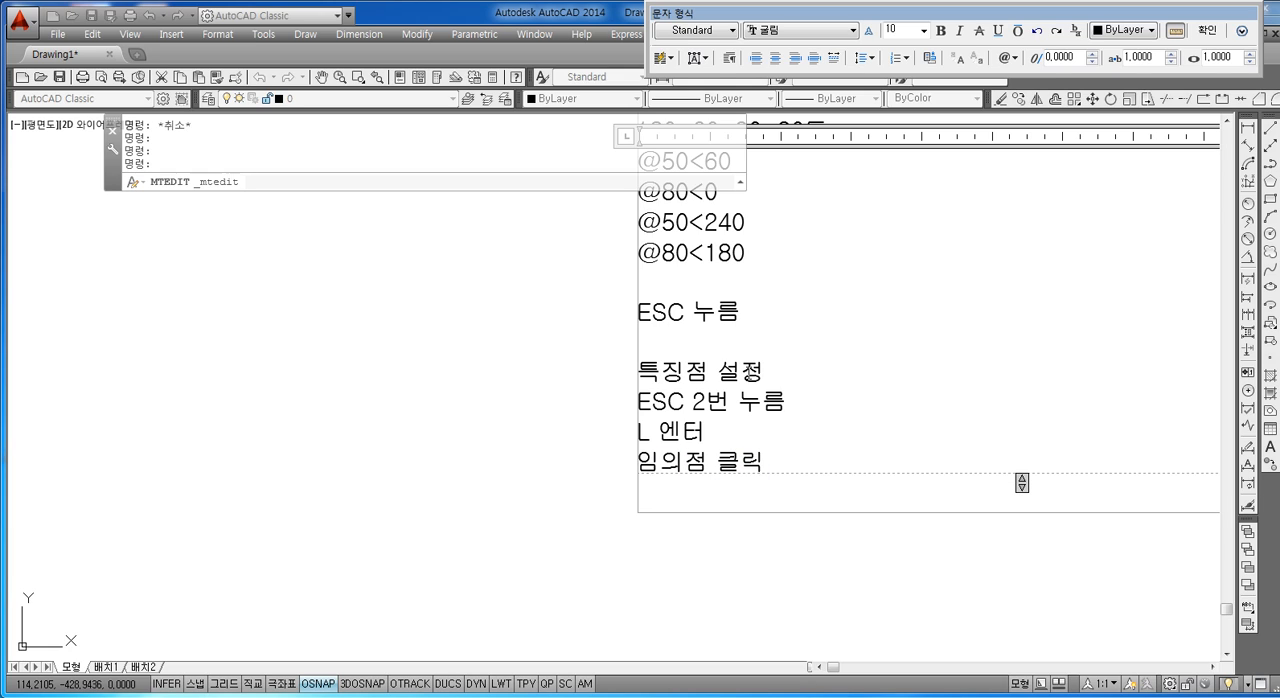
type("@")
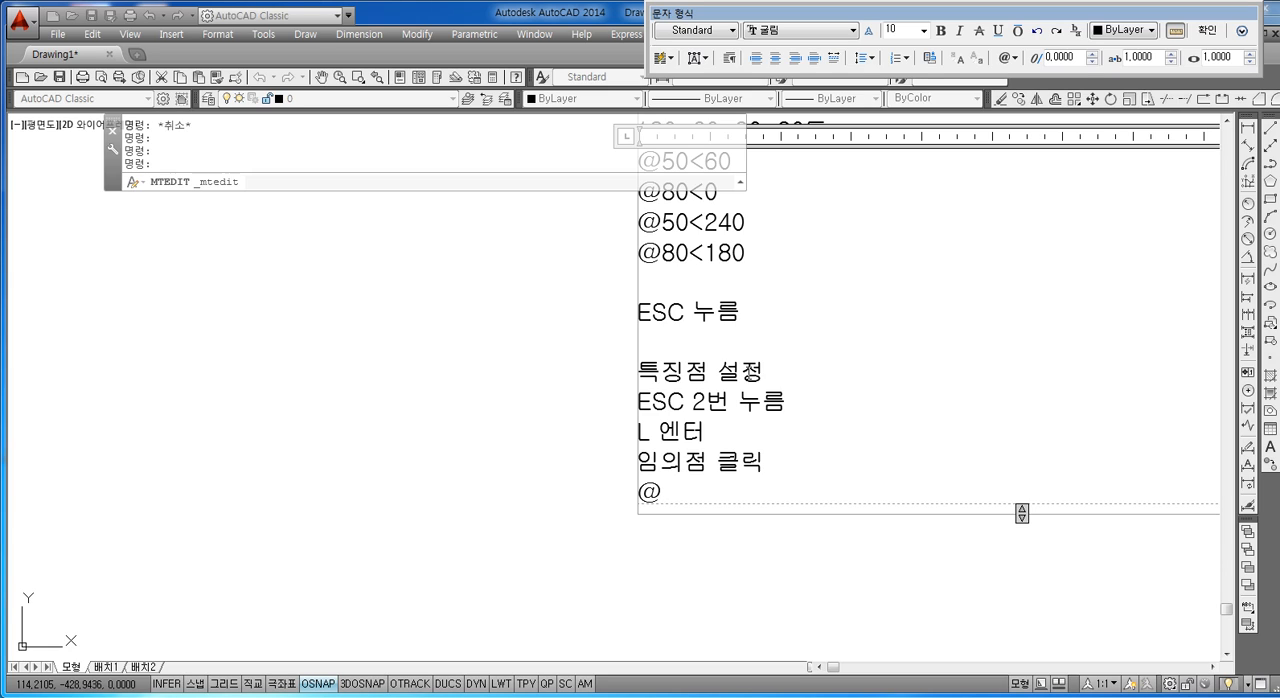
type("20@")
key("BackSpace")
type("90")
key("Return")
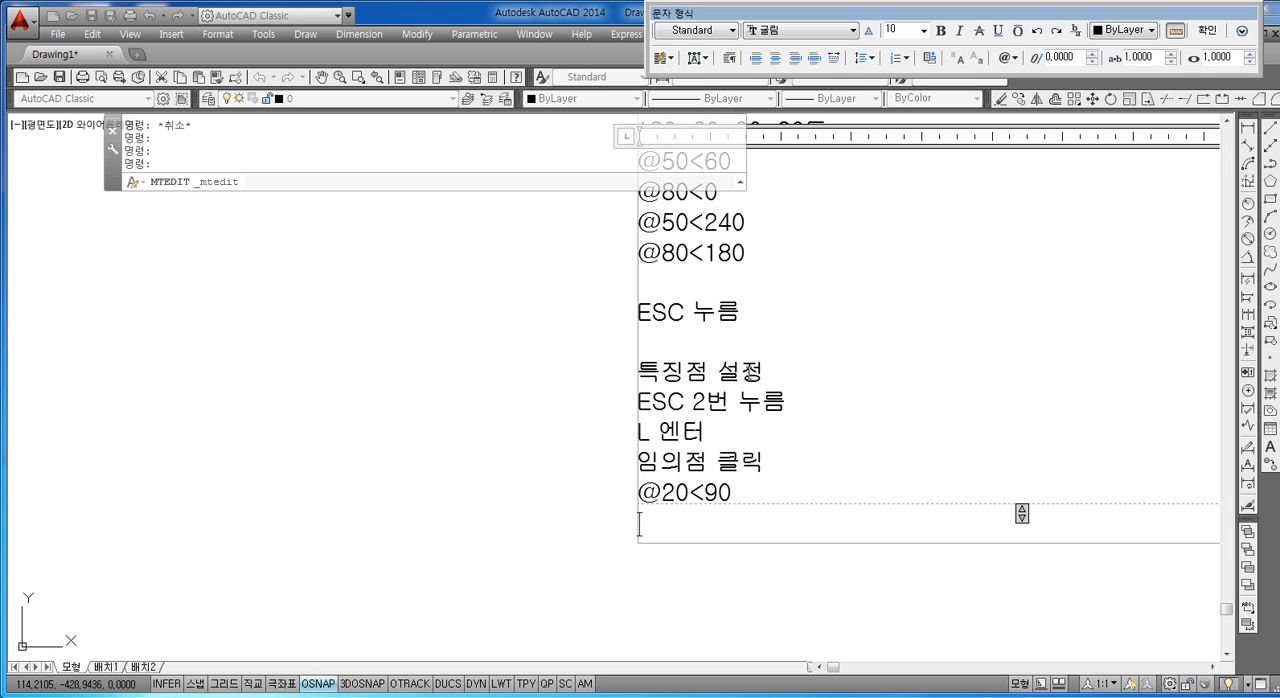
type("@")
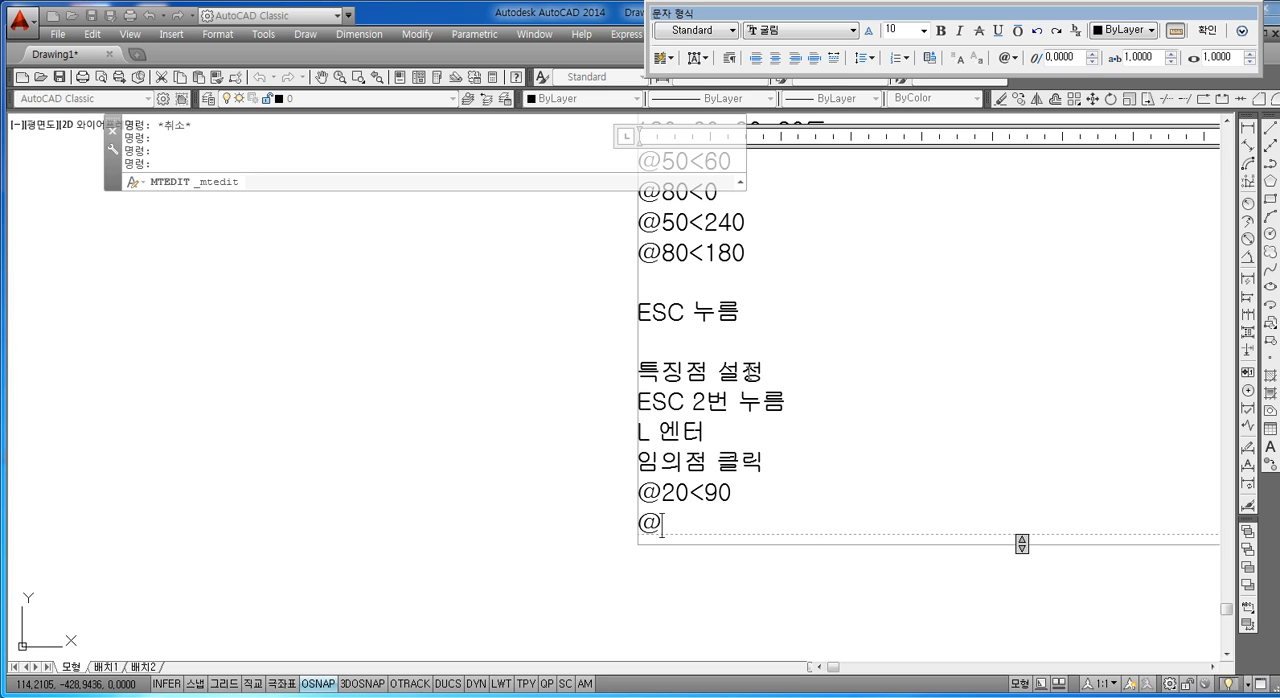
type("30 <")
type("60")
key("Return")
type("@")
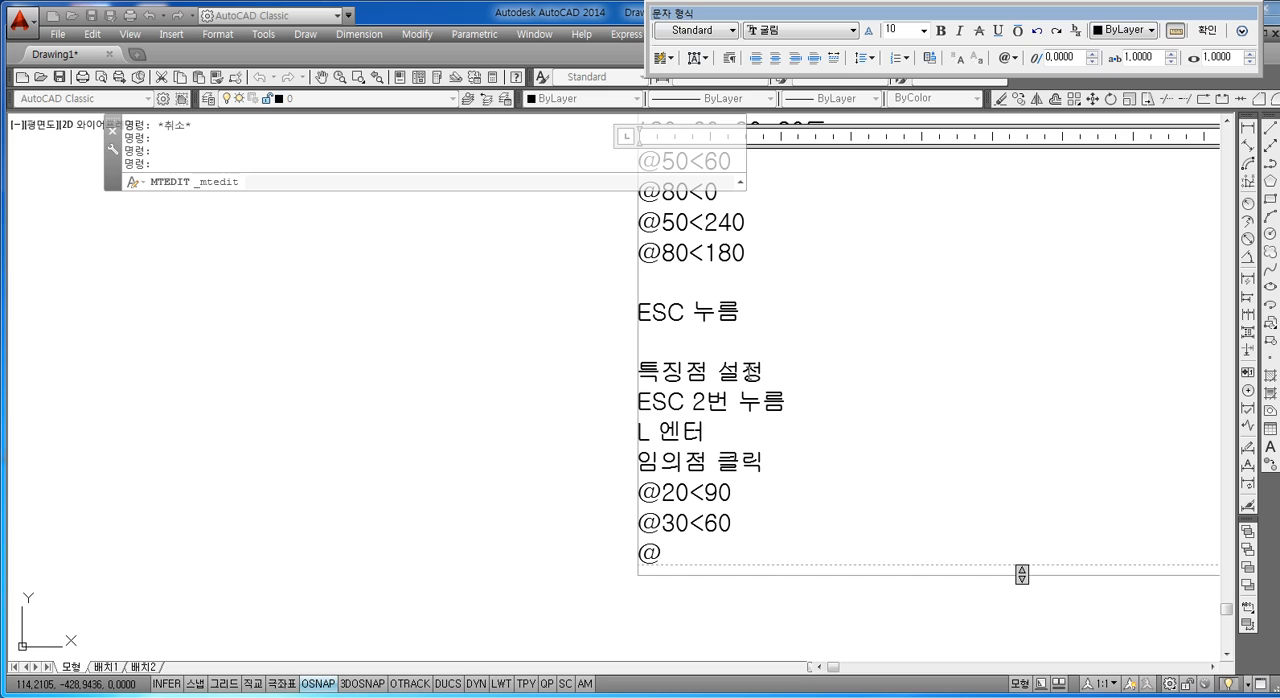
type("30<0")
key("Return")
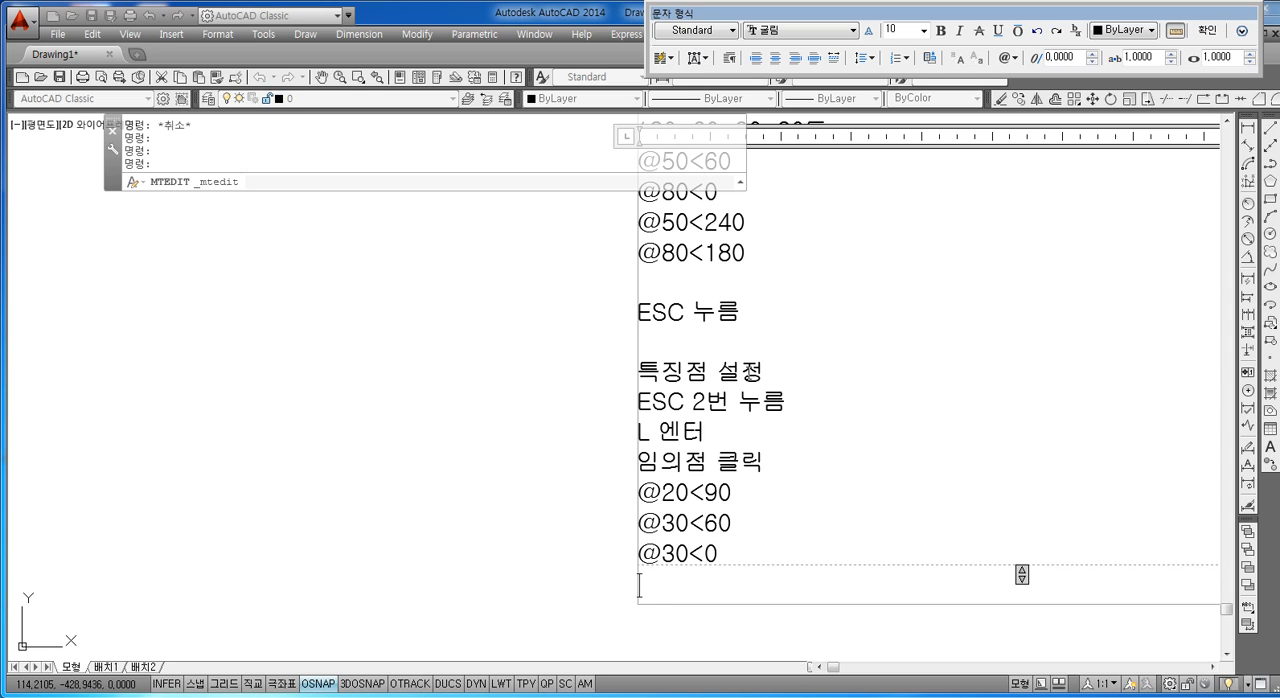
left_click(524, 412)
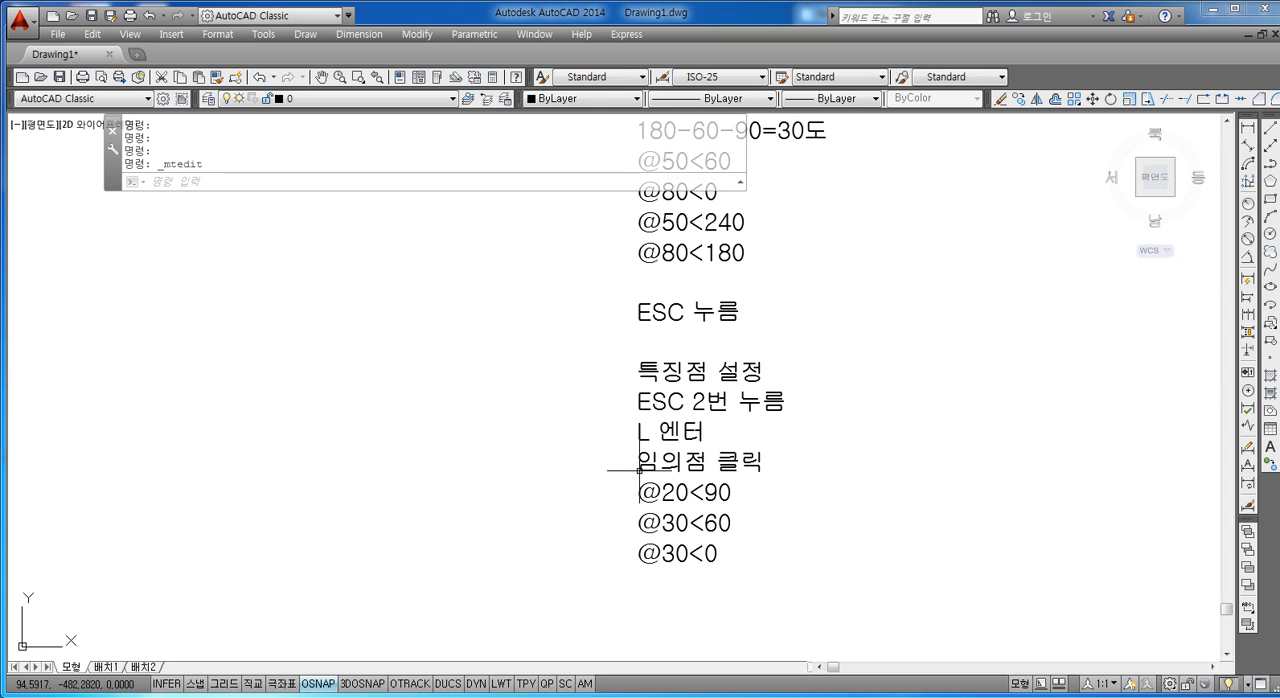
middle_click_drag(681, 500, 665, 329)
double_click(680, 384)
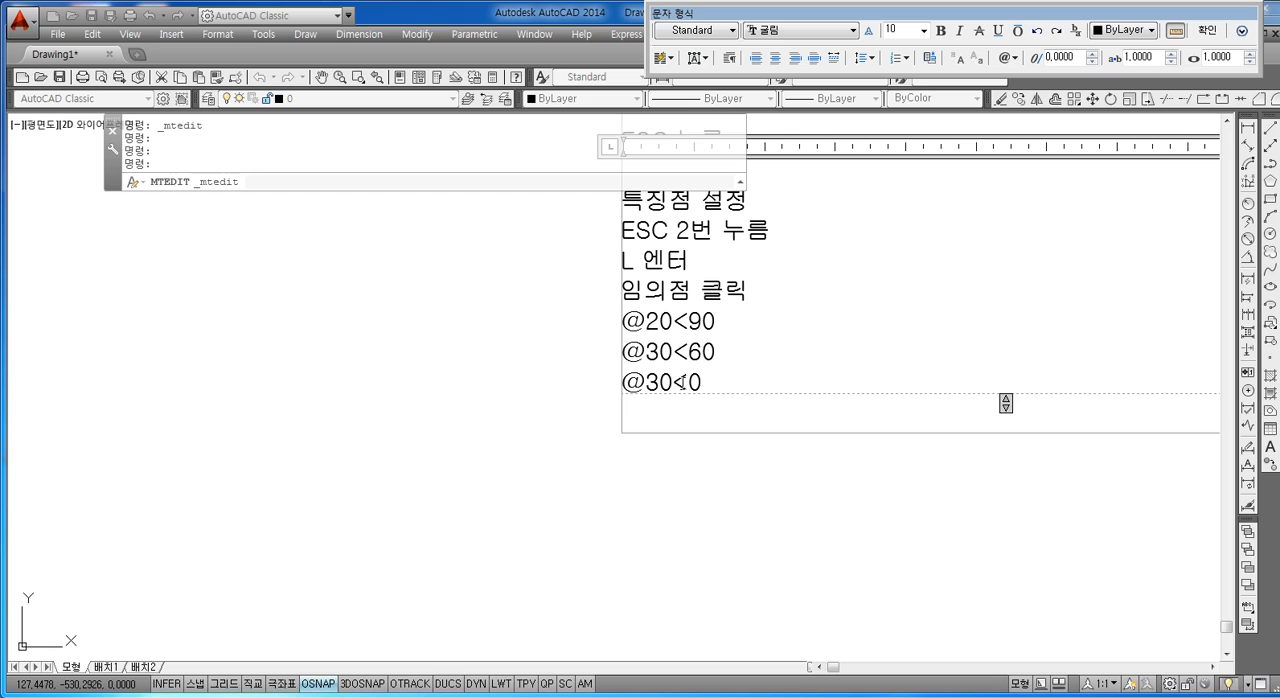
key("Return")
type("@")
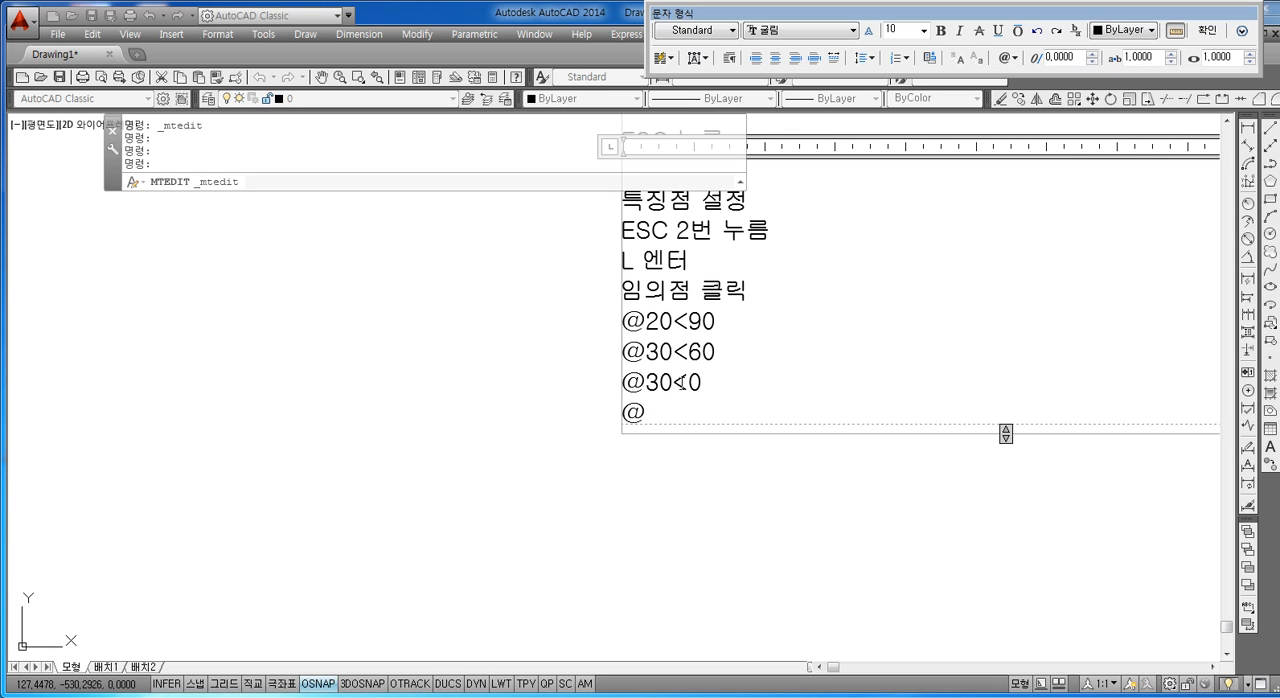
type("30<")
key("Escape")
key("Escape")
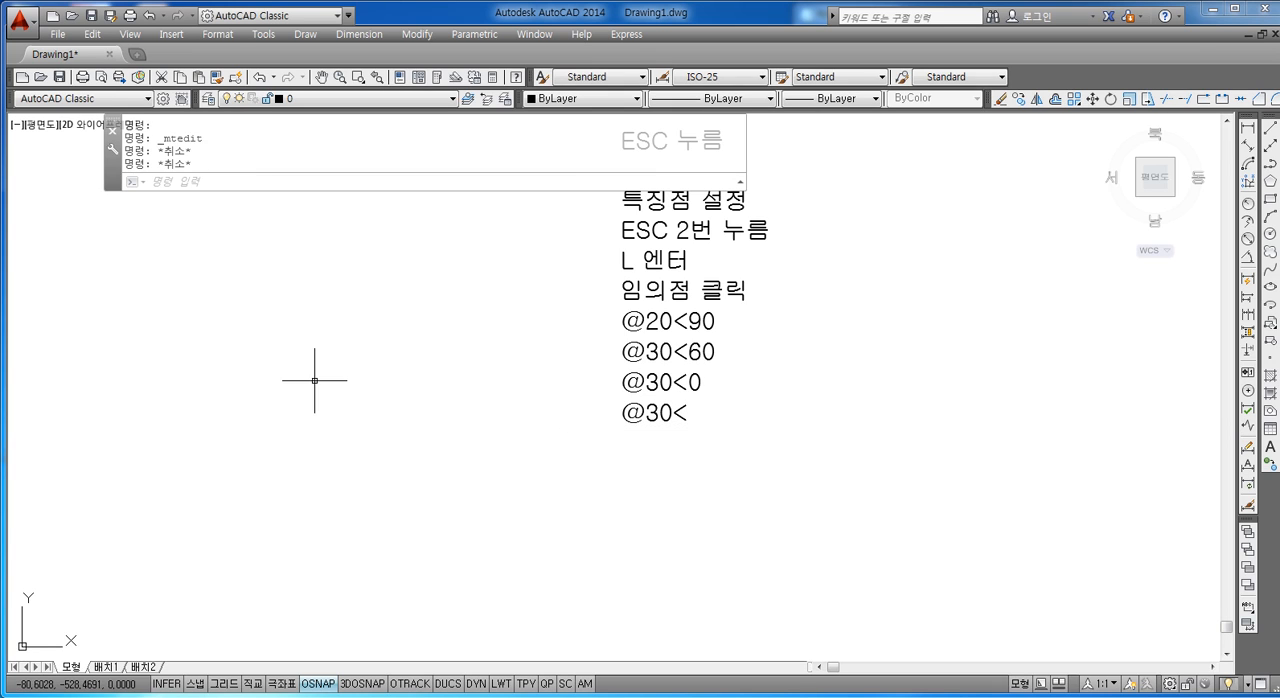
Step: Draw connected lines beside the notes: a horizontal segment, a slanted segment down to the right, and a vertical segment straight down
type("L")
key("Return")
left_click(158, 321)
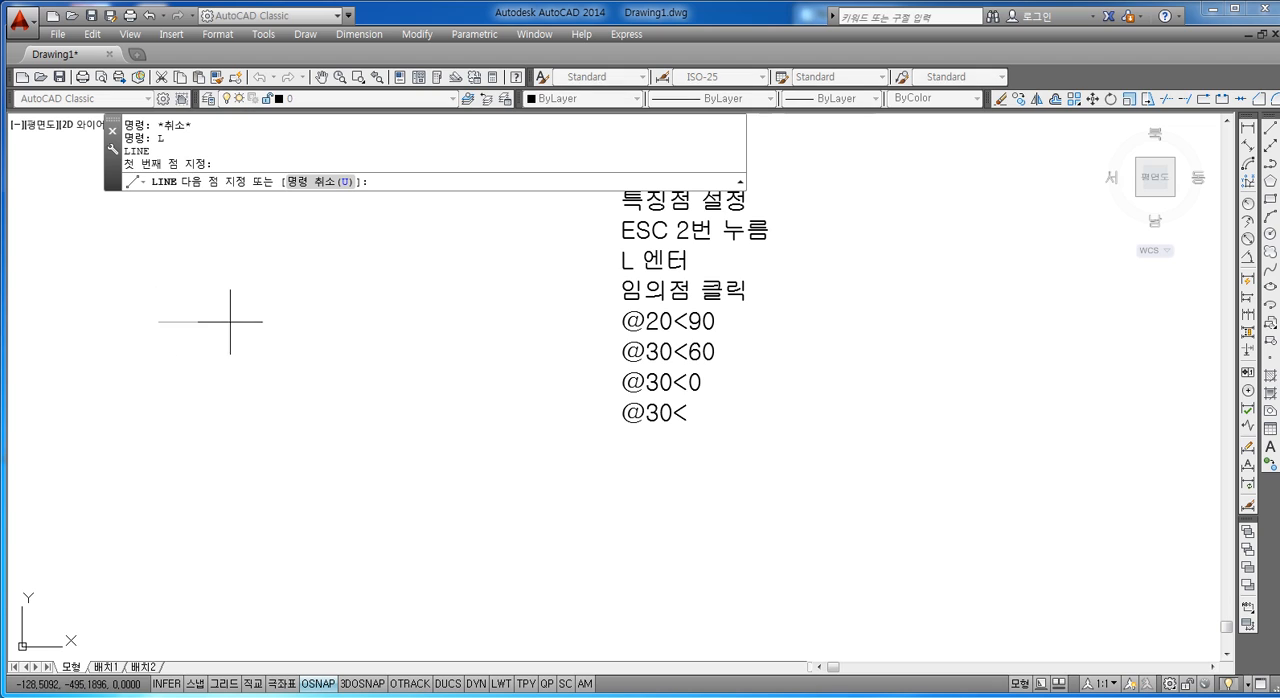
key("F8")
left_click(320, 321)
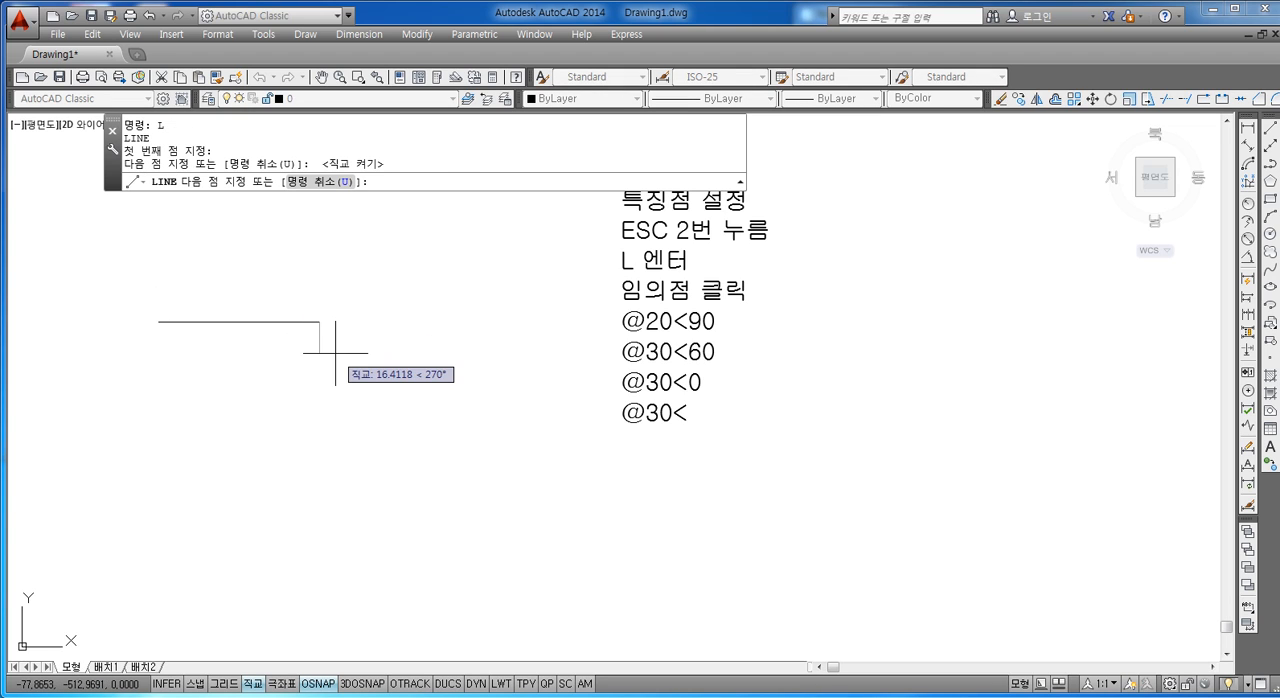
key("F8")
left_click(392, 478)
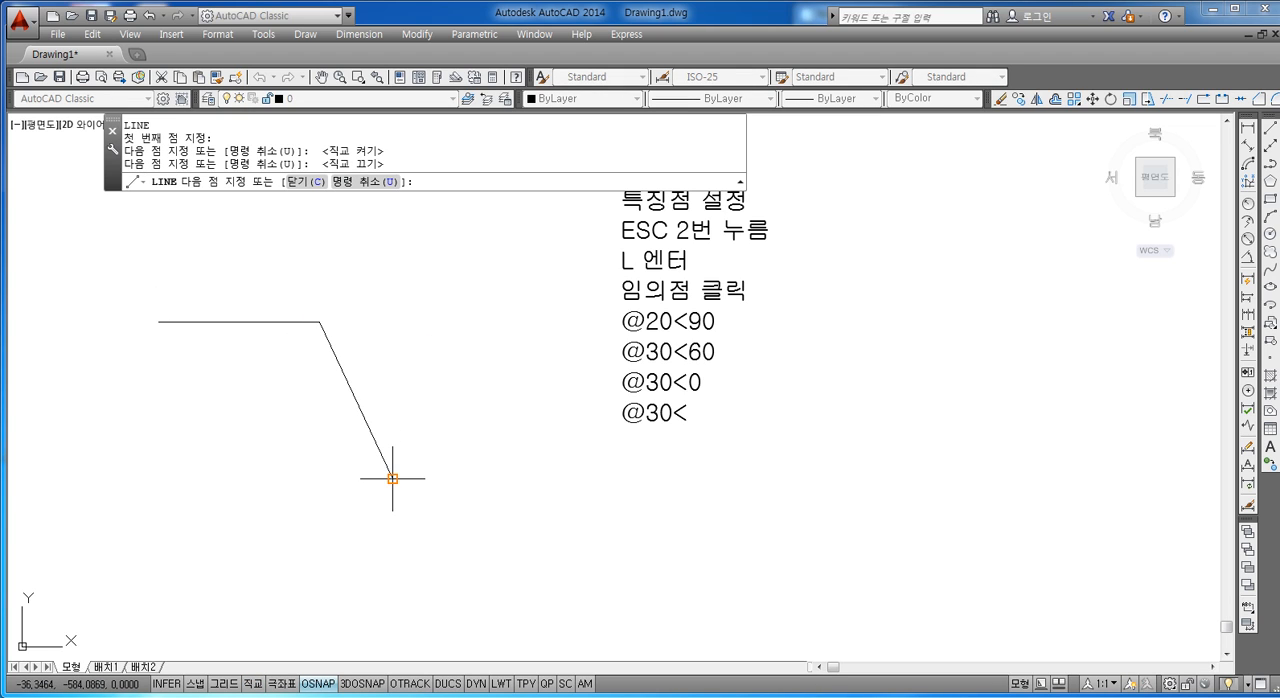
key("F8")
left_click(398, 591)
key("Escape")
key("Escape")
key("Escape")
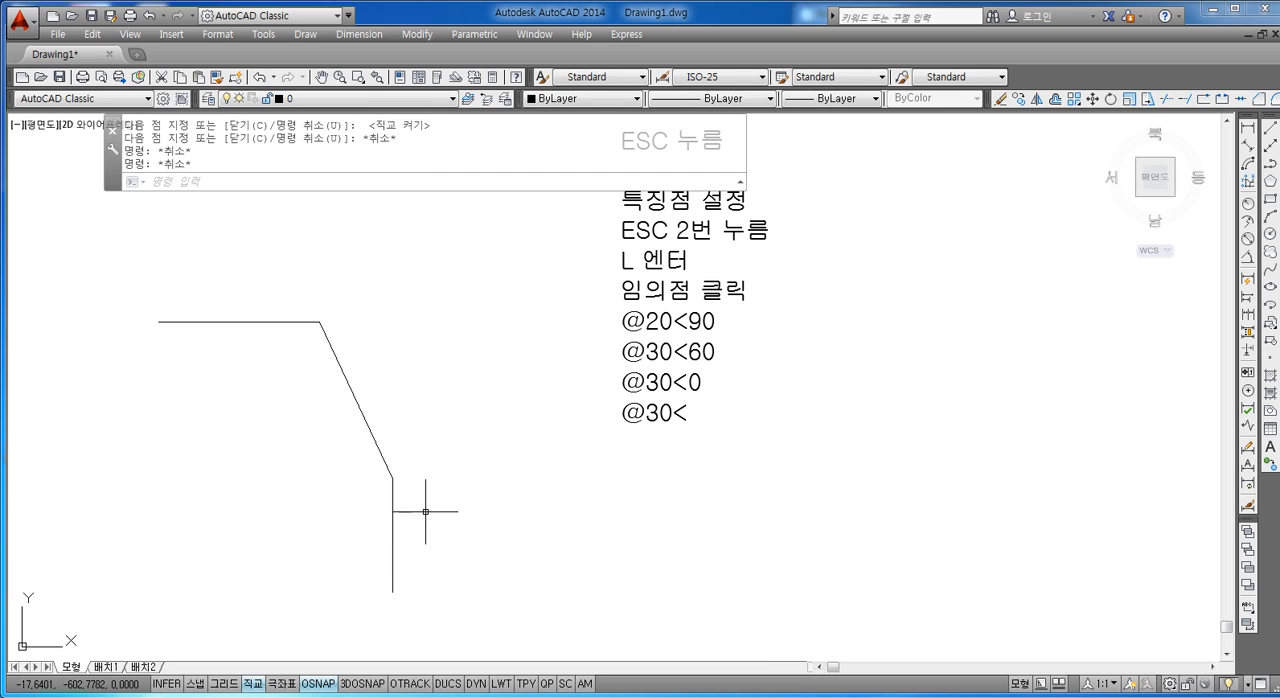
Step: Draw a vertical line about 117 units straight up from the lower end of the slanted line
type("L")
key("Return")
left_click(392, 478)
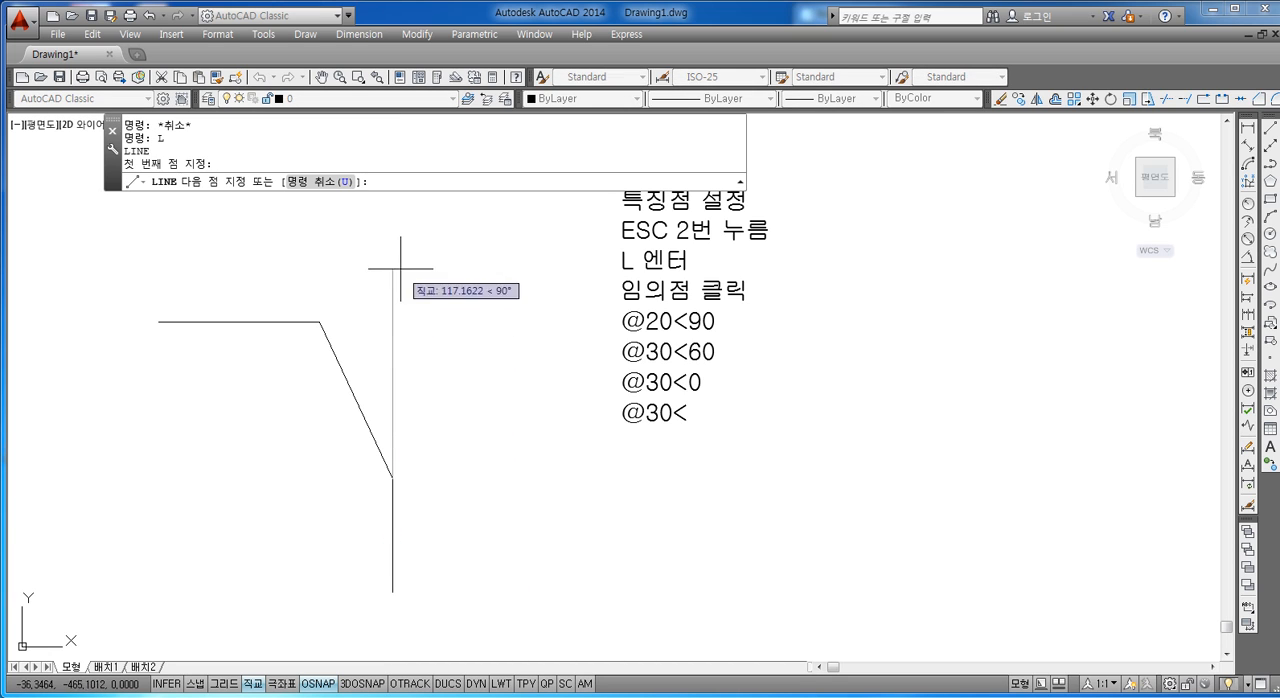
key("Escape")
key("Escape")
key("Escape")
Step: Select the slanted line and the upper vertical line to highlight the angle between them, and clear the selection
left_click(363, 415)
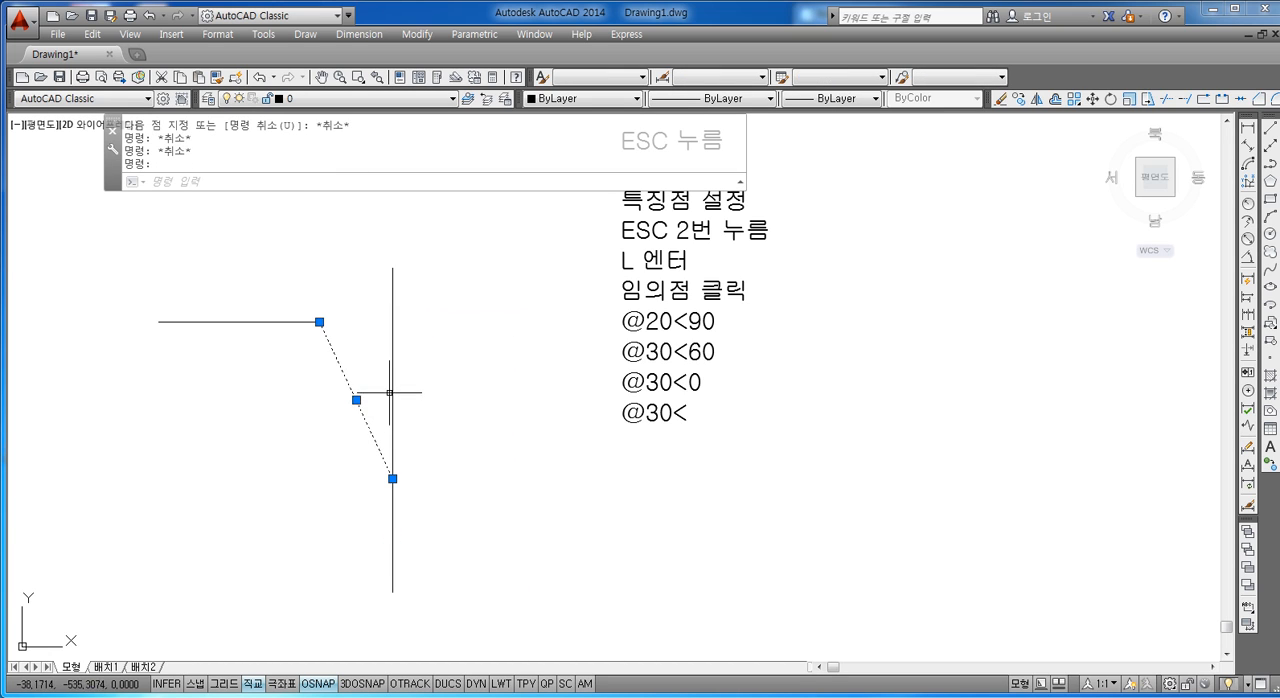
left_click(391, 392)
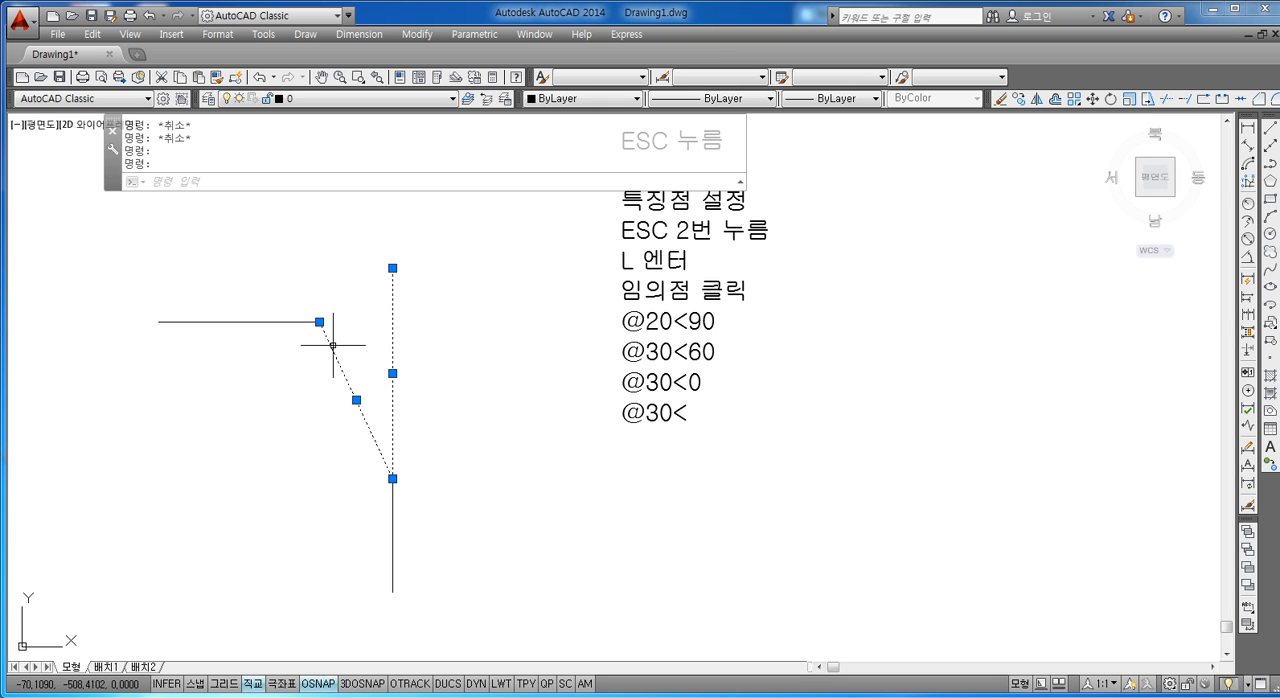
left_click(657, 418)
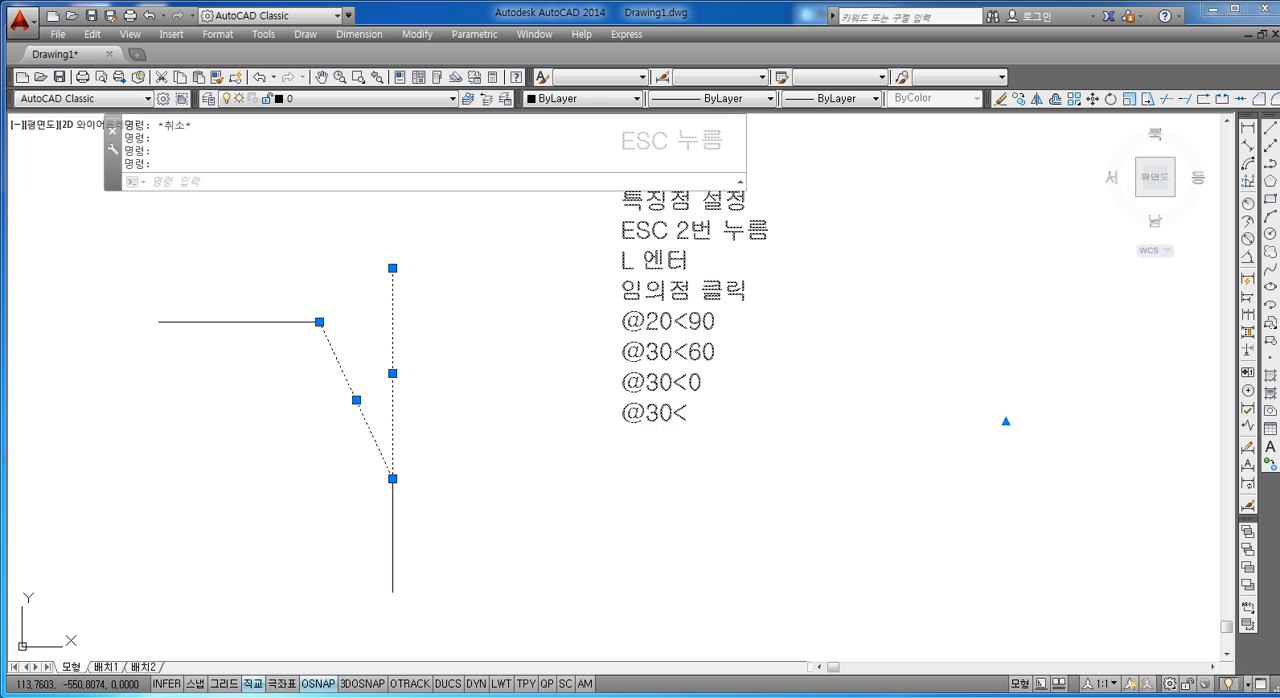
key("Escape")
double_click(699, 414)
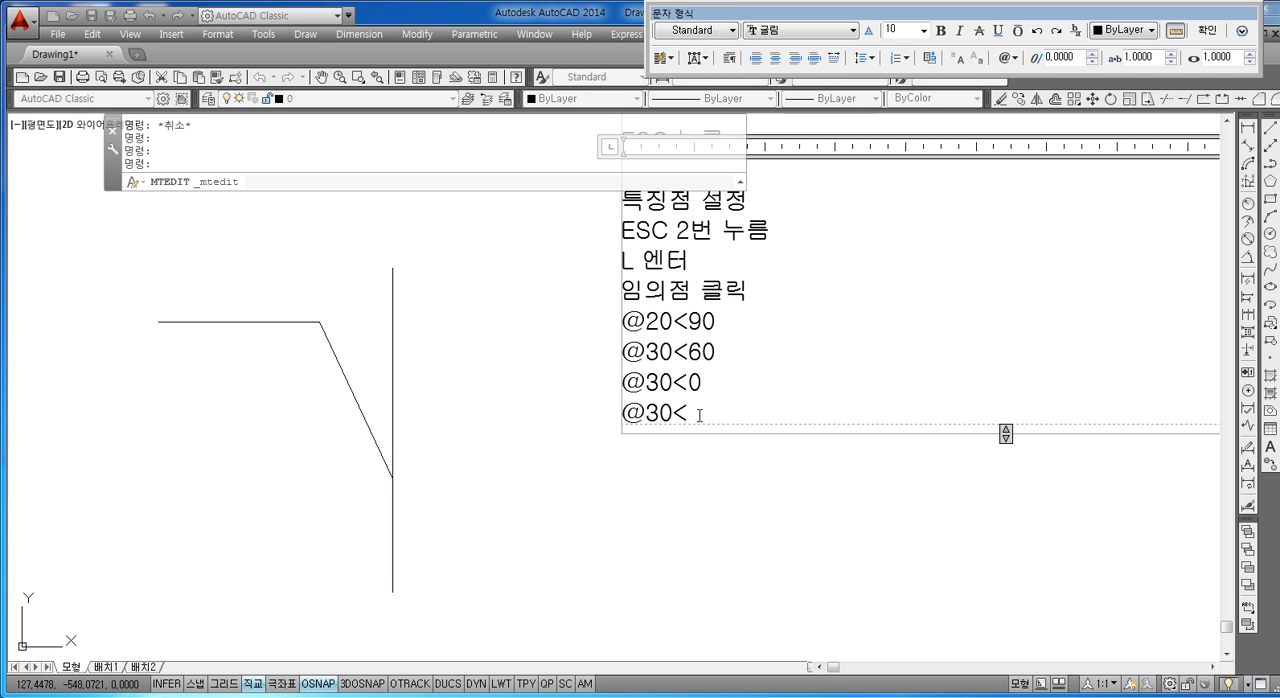
key("Return")
key("Return")
type("360")
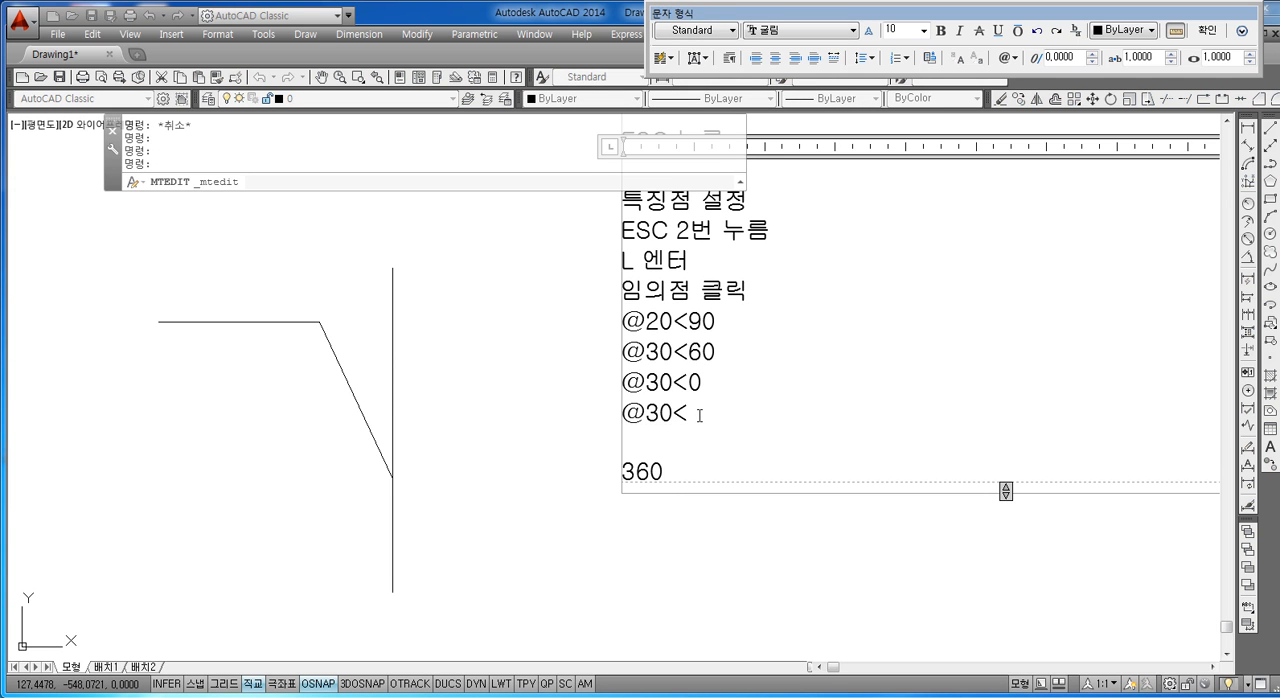
type("-60")
key("Return")
type("-")
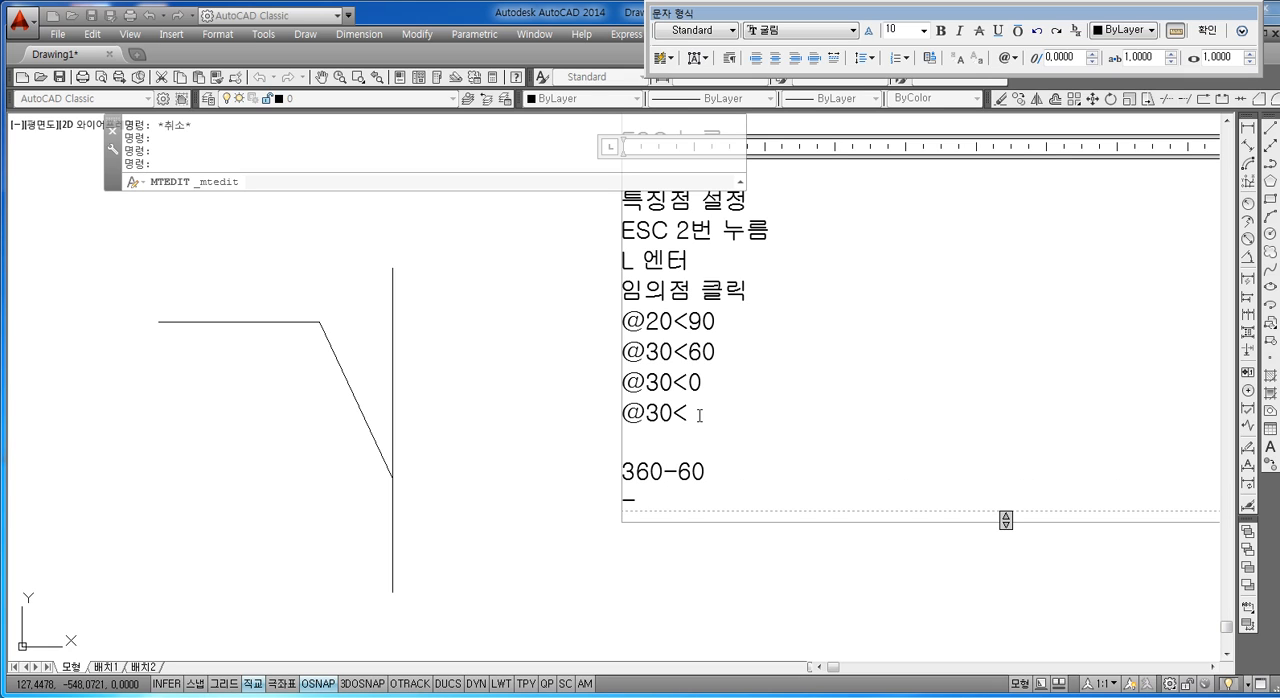
type("60")
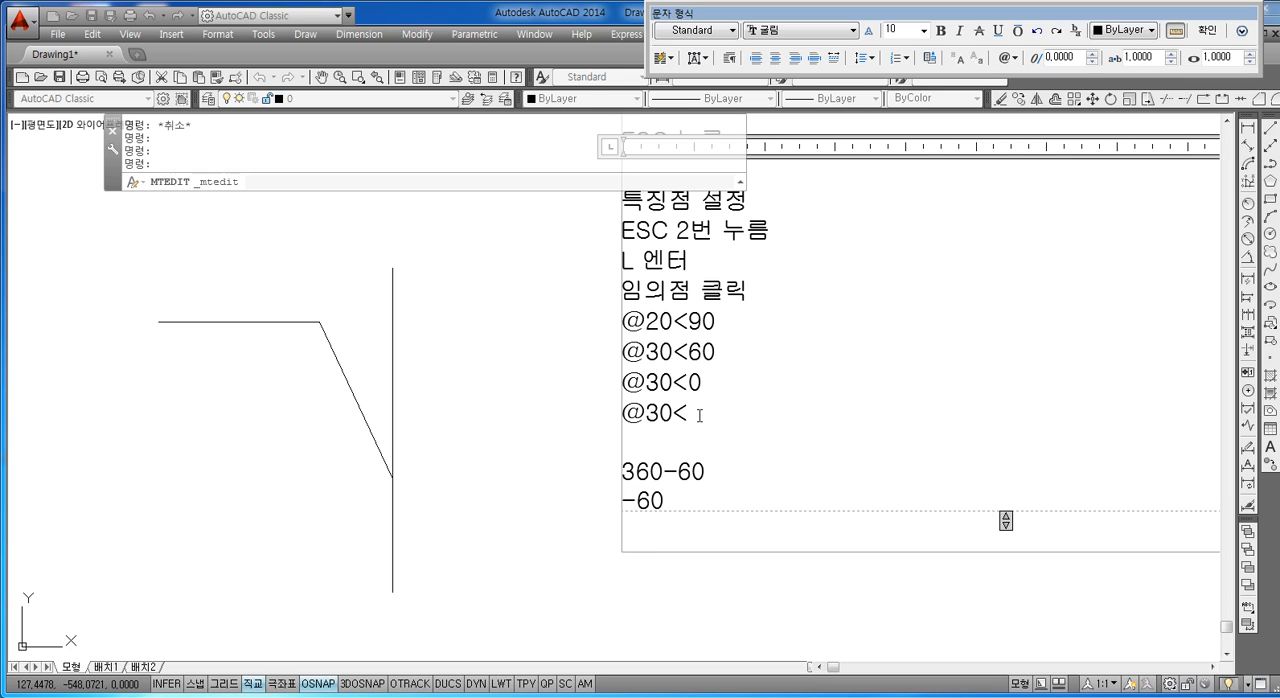
left_click(697, 415)
type("-60")
key("Return")
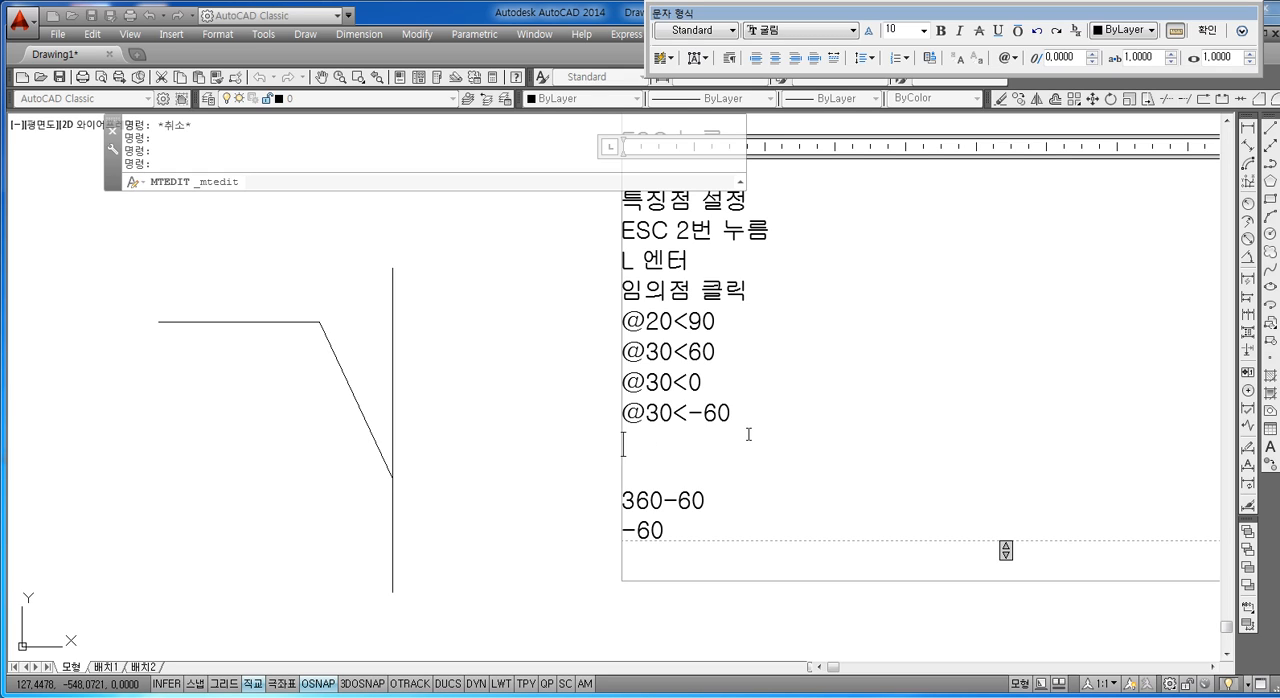
key("Up")
key("Right")
key("Right")
key("Right")
key("Right")
key("Right")
key("Right")
key("Right")
key("Return")
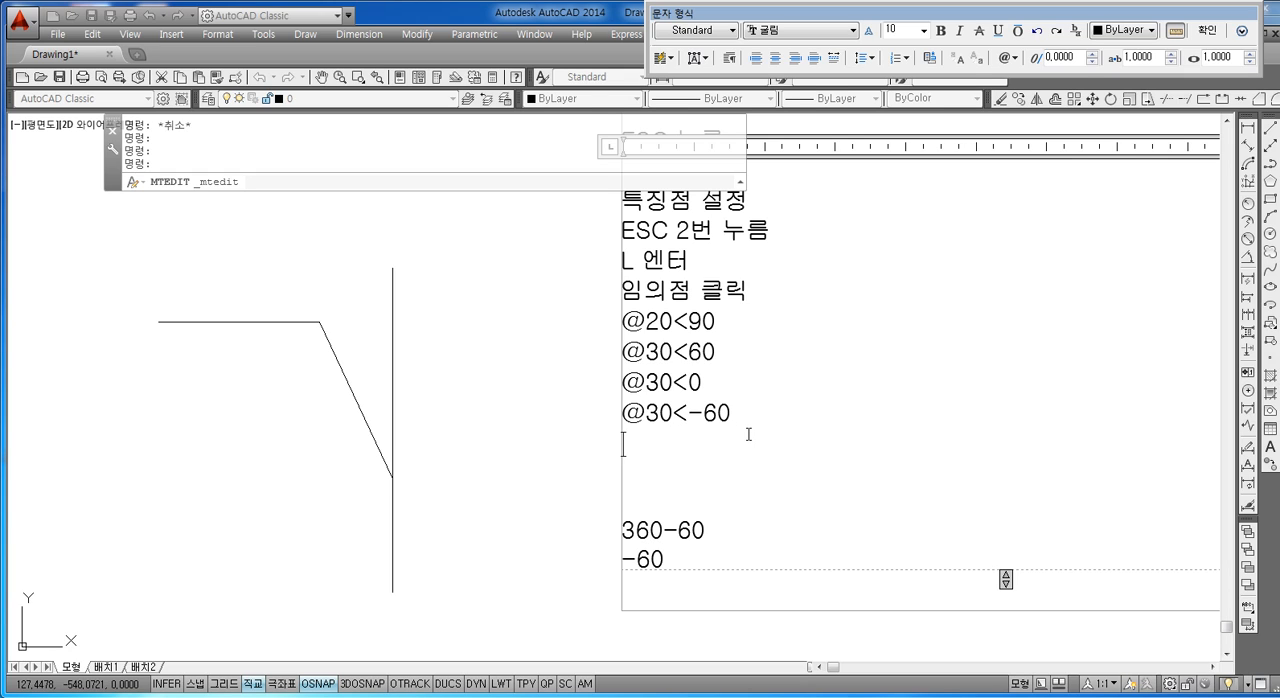
type("@")
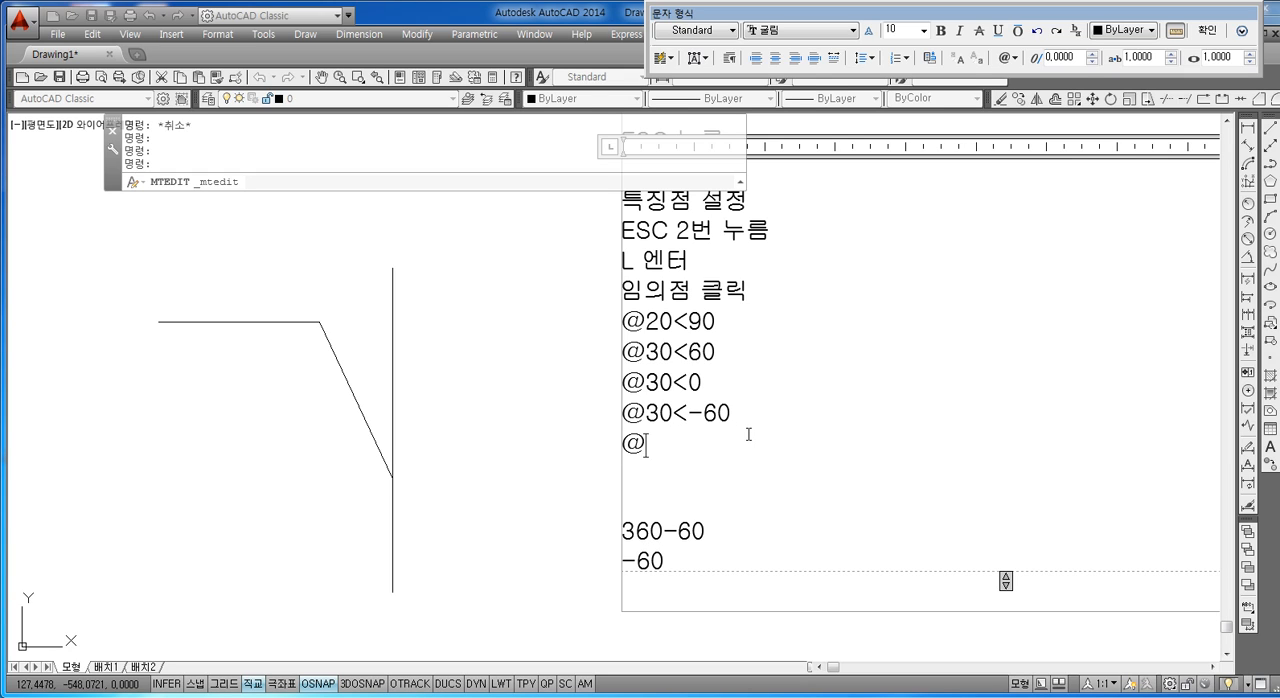
type("20<")
type("270")
key("Return")
type("@")
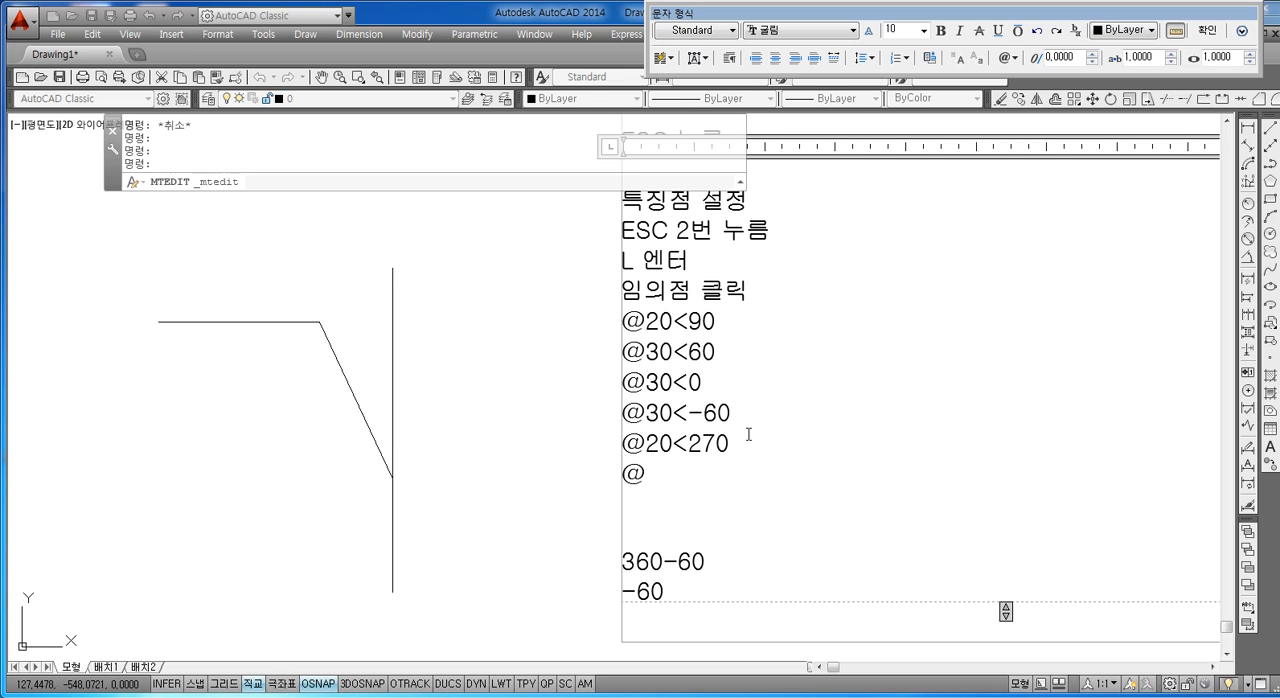
type("60<180")
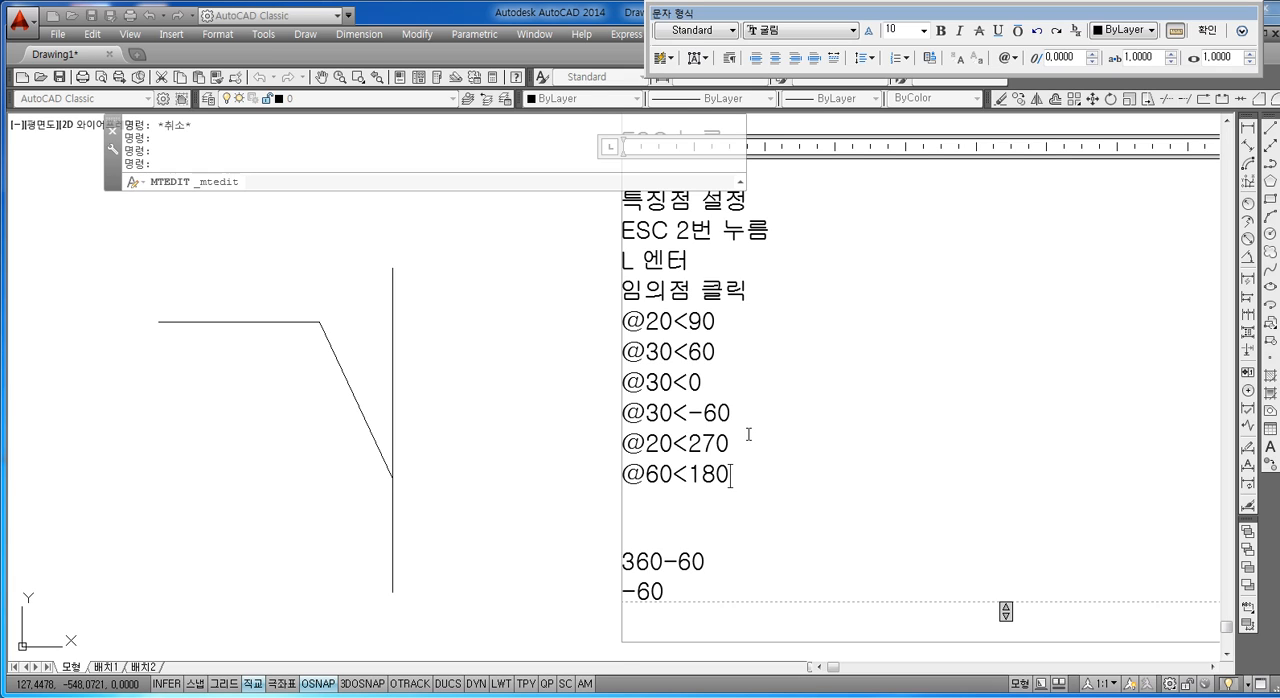
key("Return")
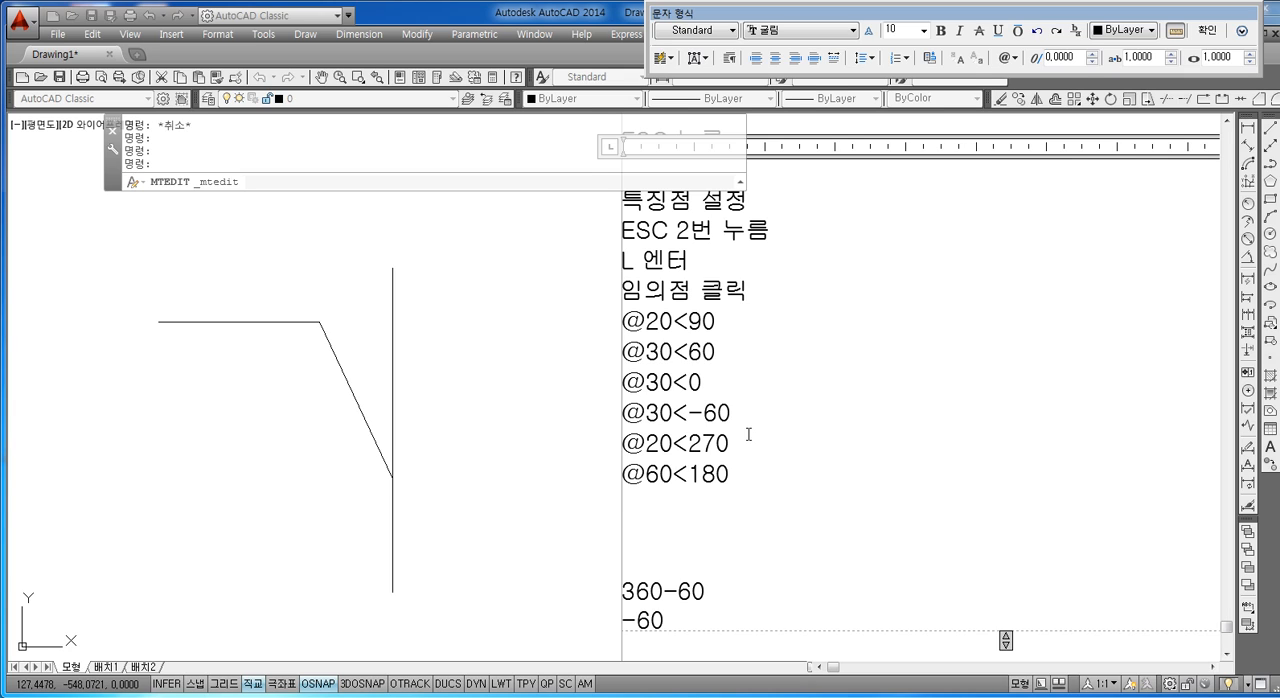
Step: Replace the 360-60 and -60 lines at the end of the notes with ESC, preceded by a blank line, and close the text editor
type("ㄷ")
key("BackSpace")
type("ESC")
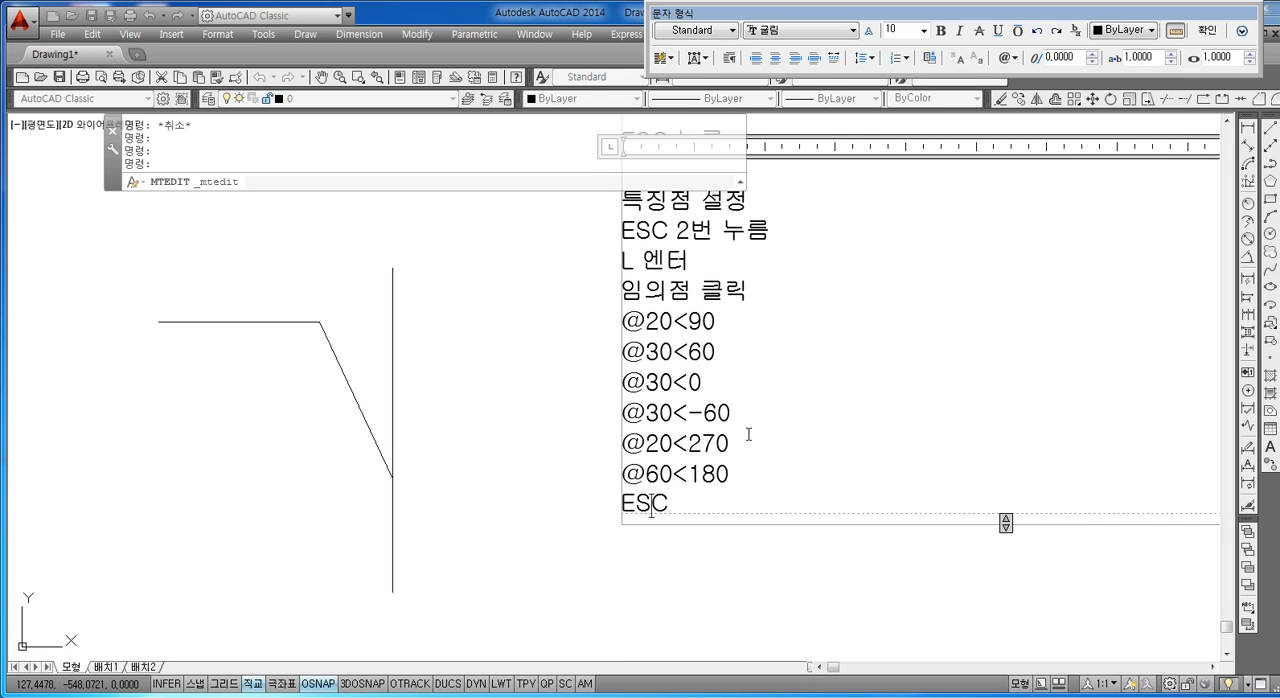
key("Home")
key("Return")
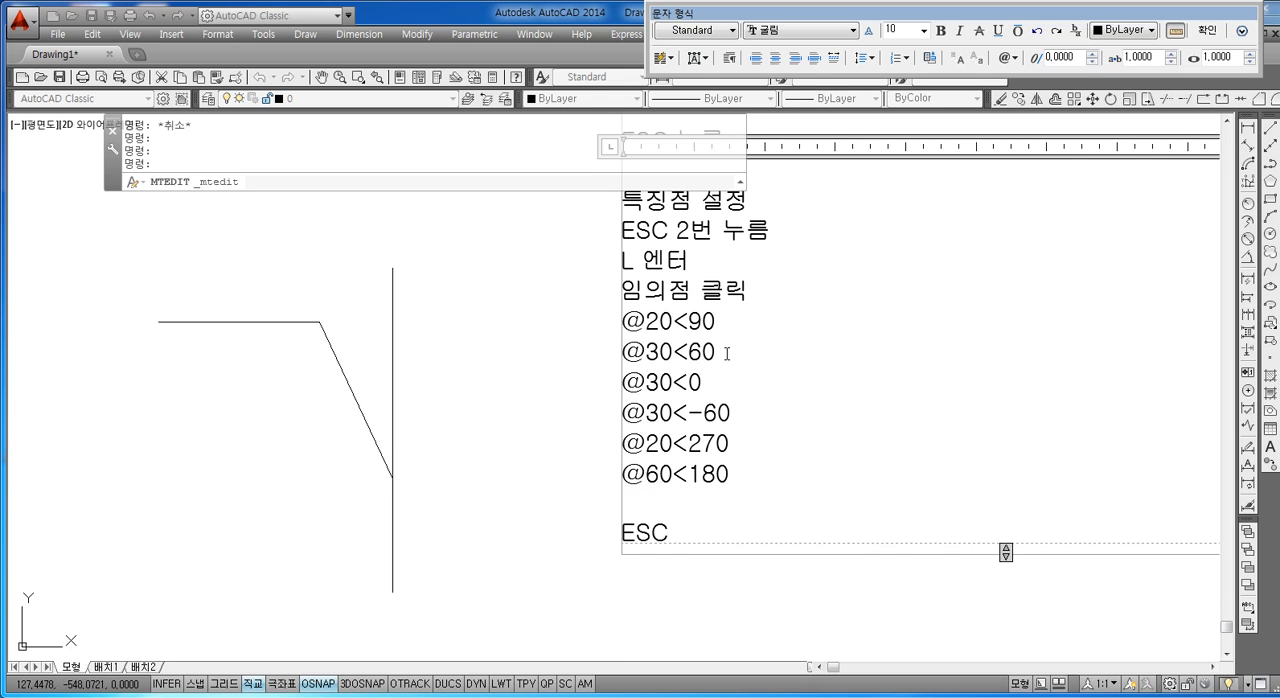
left_click(377, 424)
key("Escape")
key("Escape")
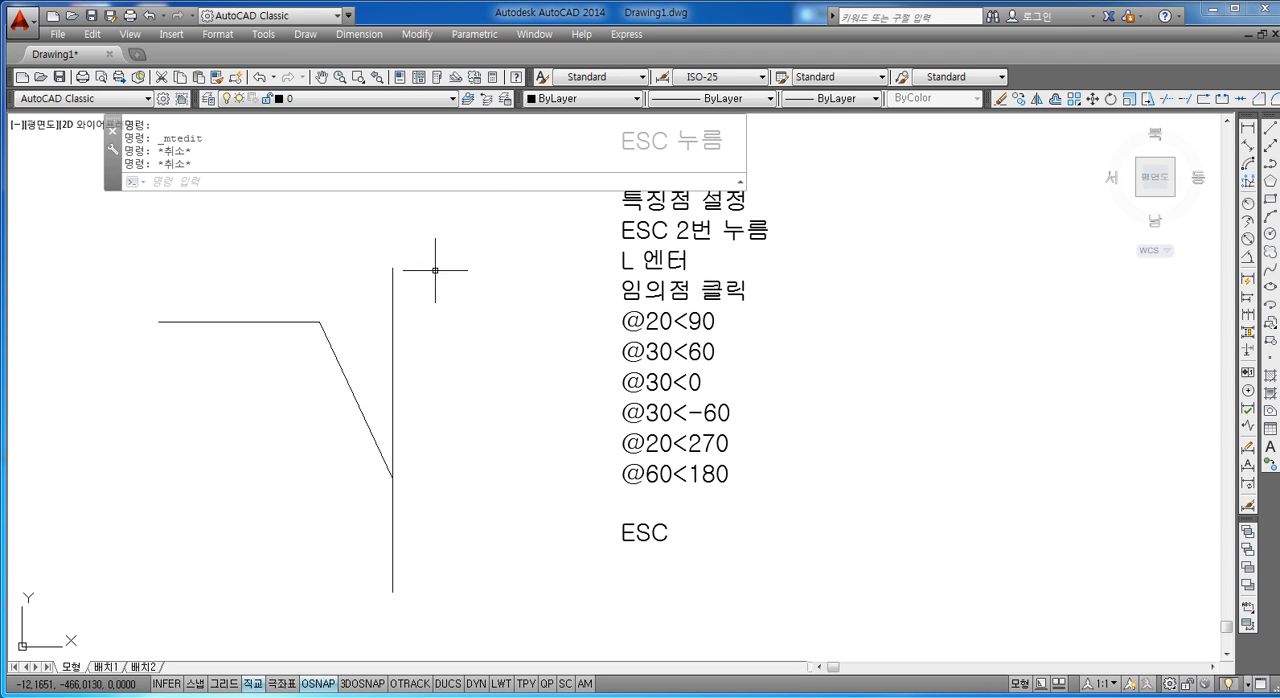
Step: Erase all four practice lines beside the notes with one crossing selection
left_click(436, 268)
left_click(78, 582)
key("Delete")
key("Escape")
key("Escape")
key("Escape")
key("Escape")
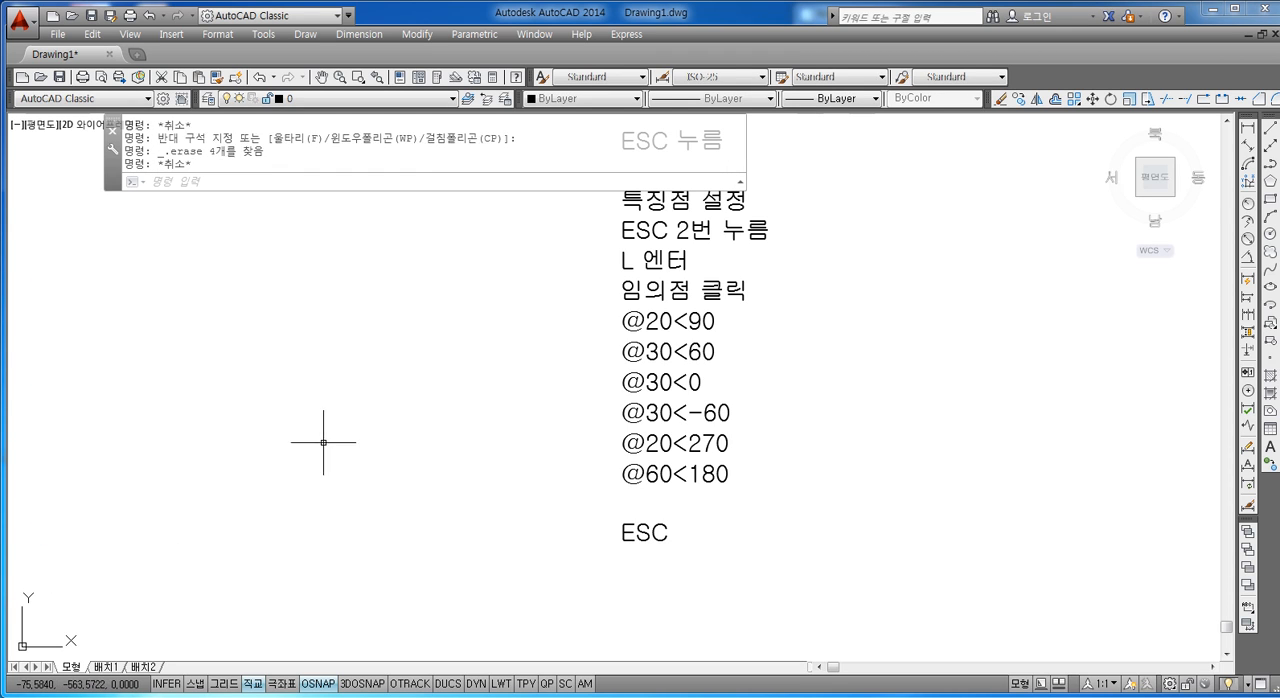
type("l")
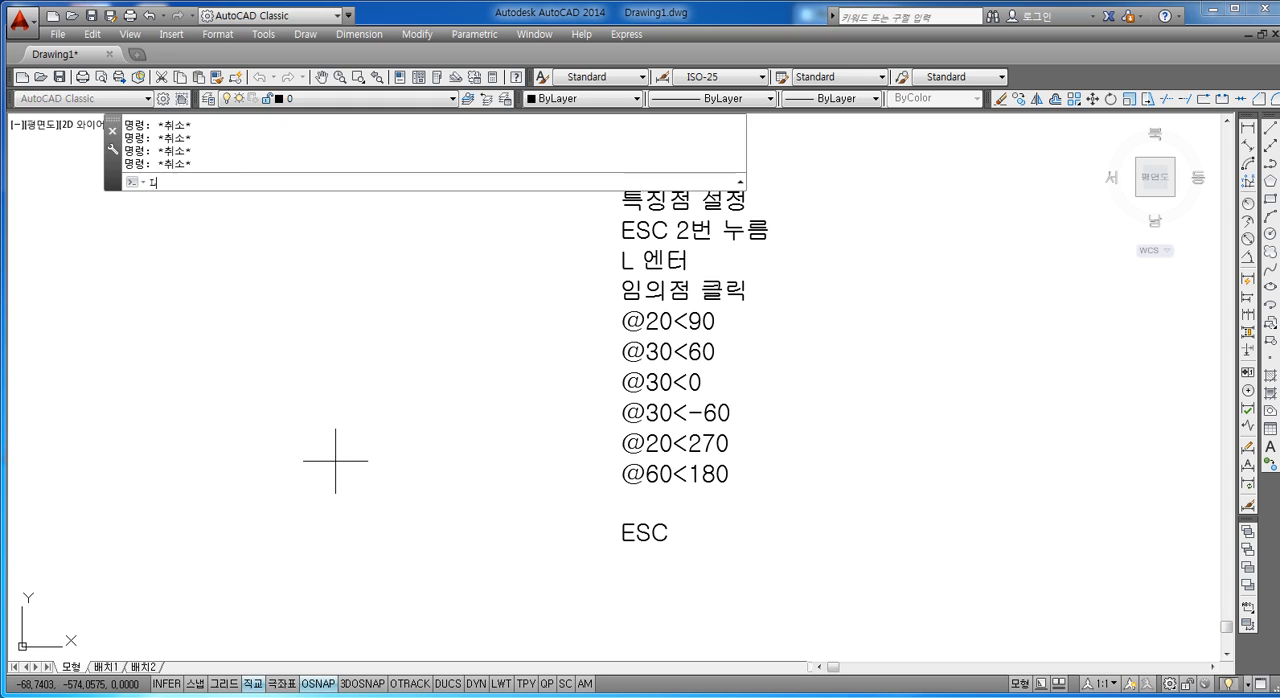
key("Return")
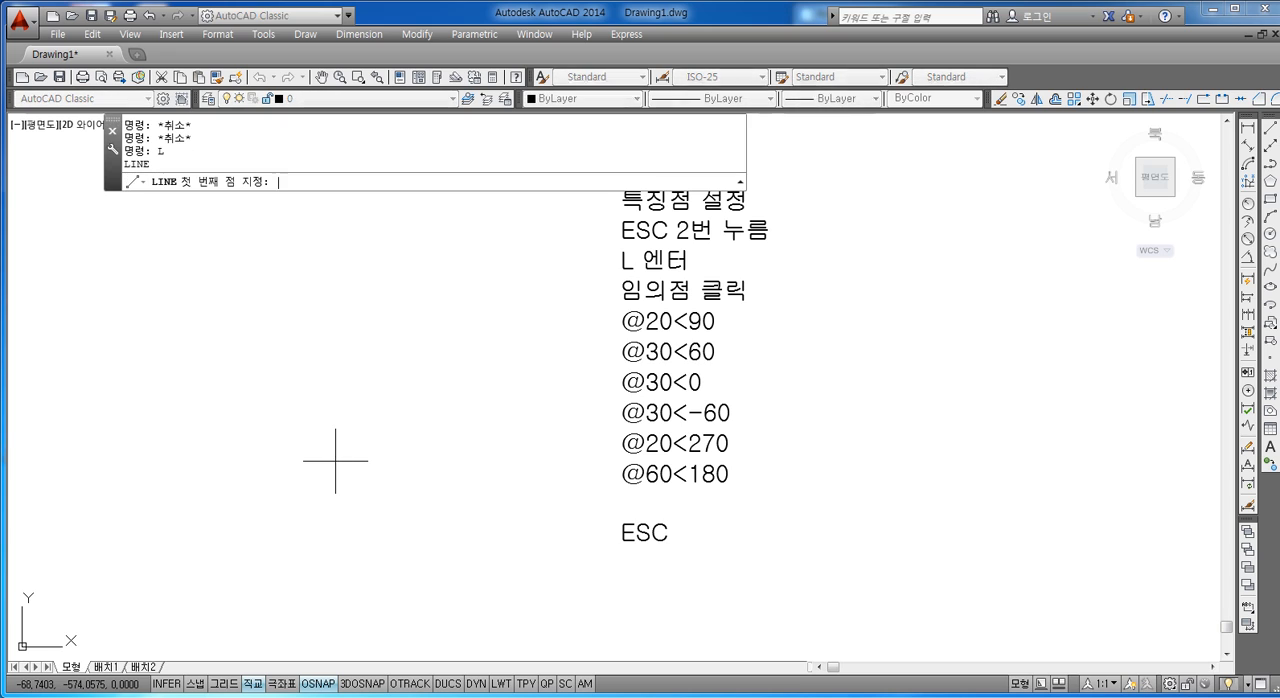
left_click(151, 560)
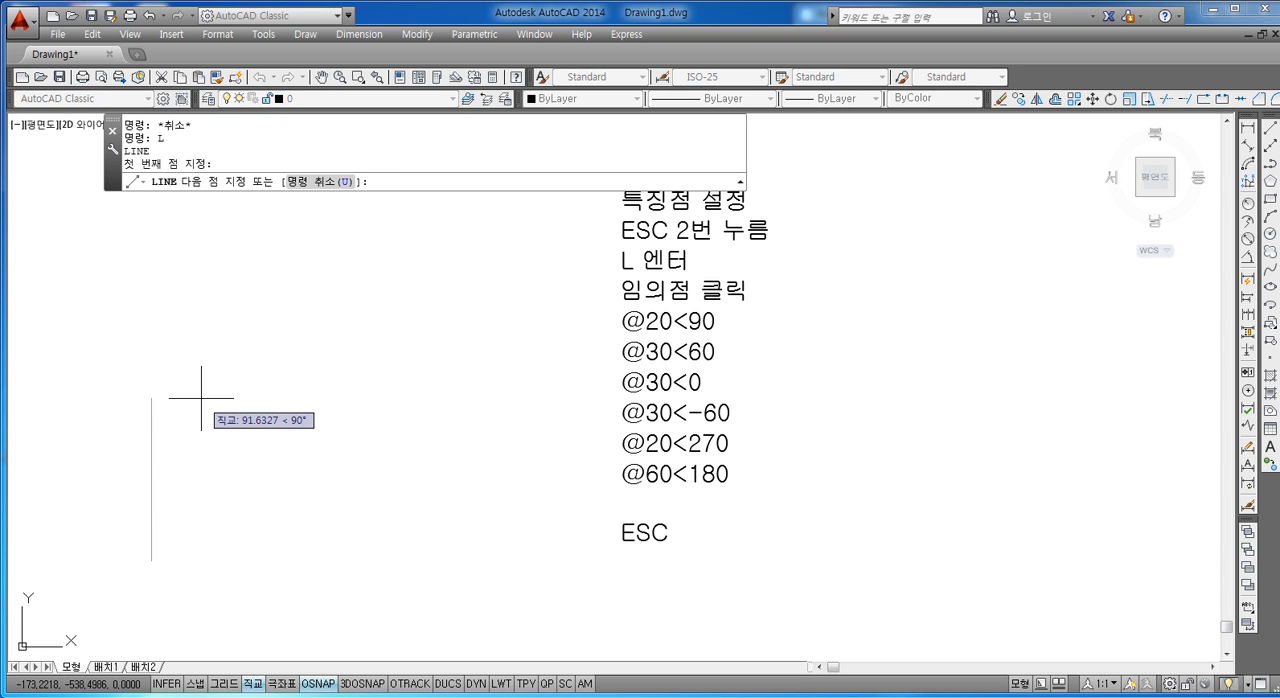
type("@20<90")
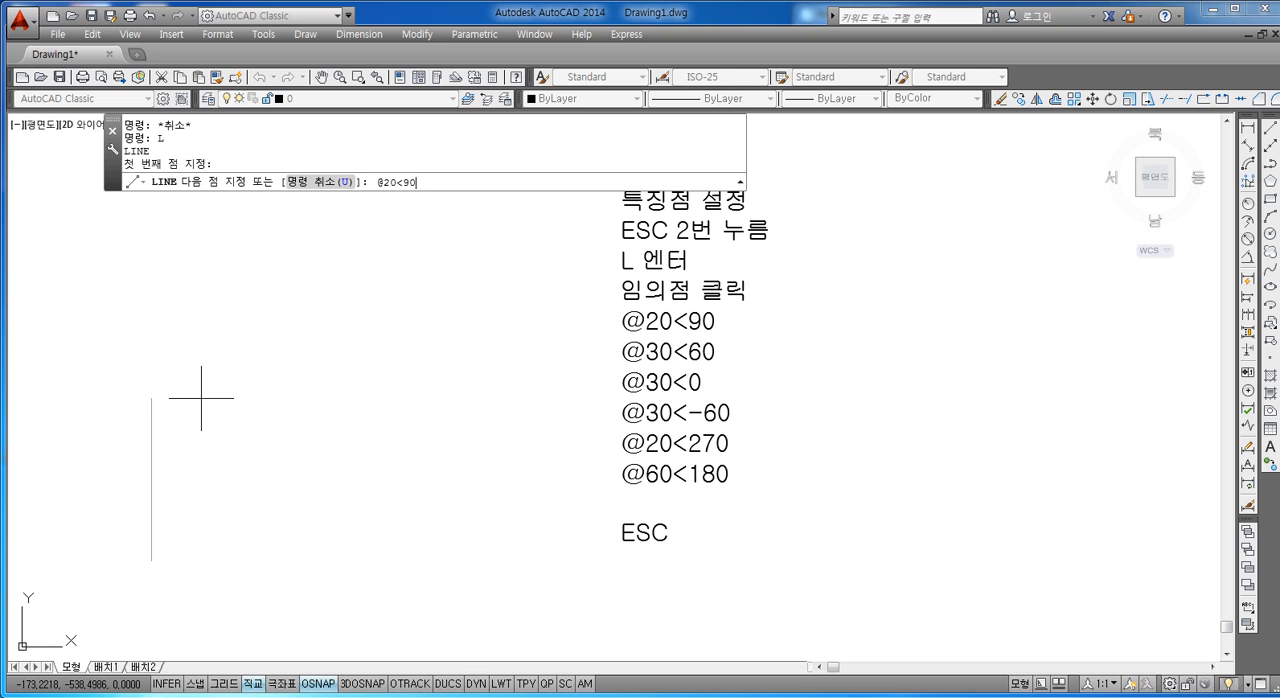
key("Return")
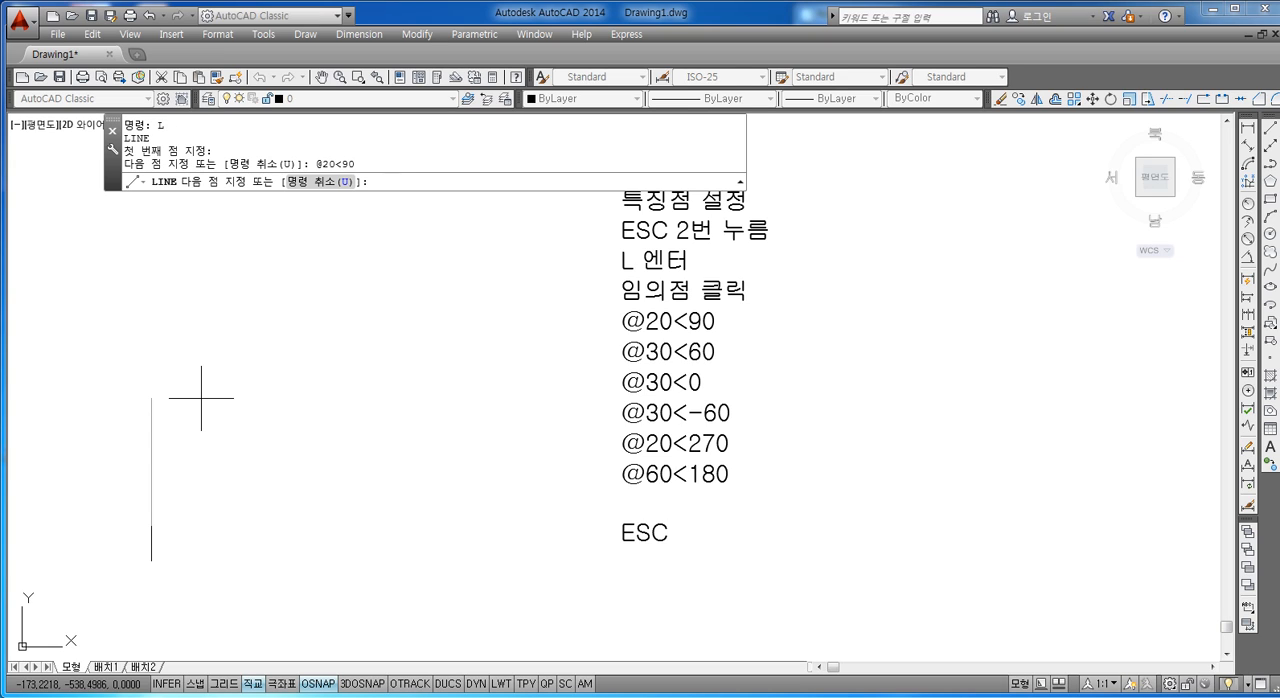
type("@30<60")
key("Return")
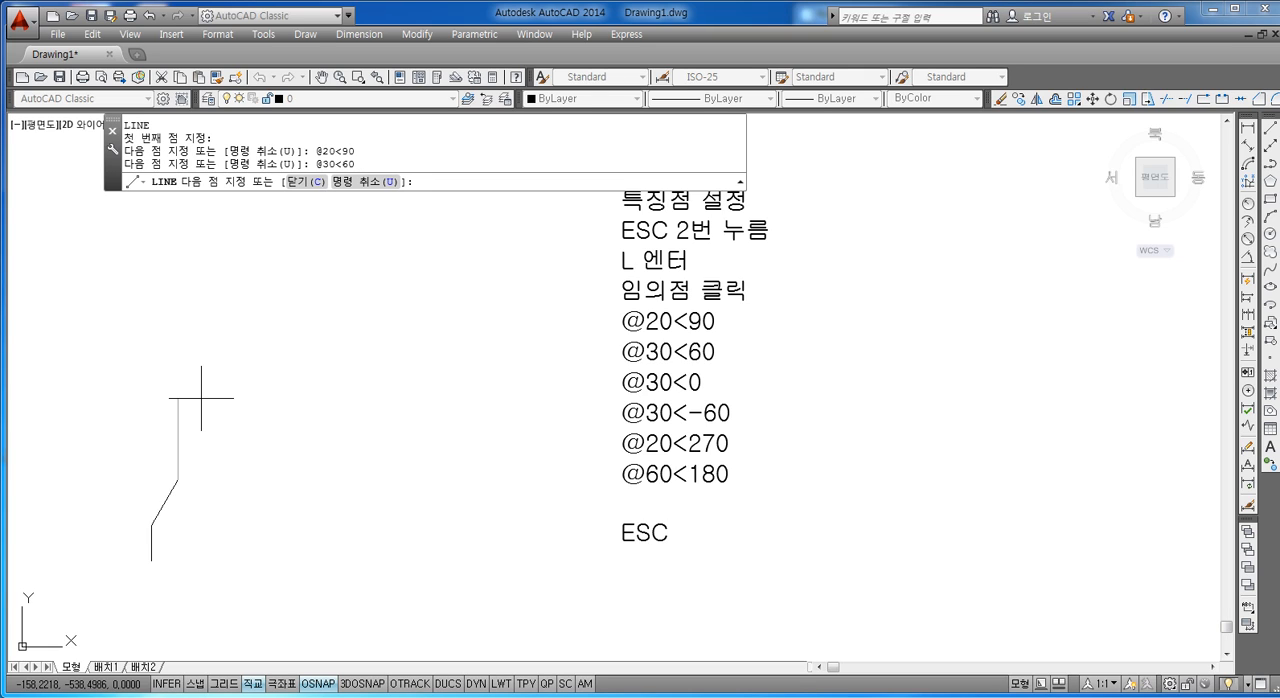
type("@30<0")
key("Return")
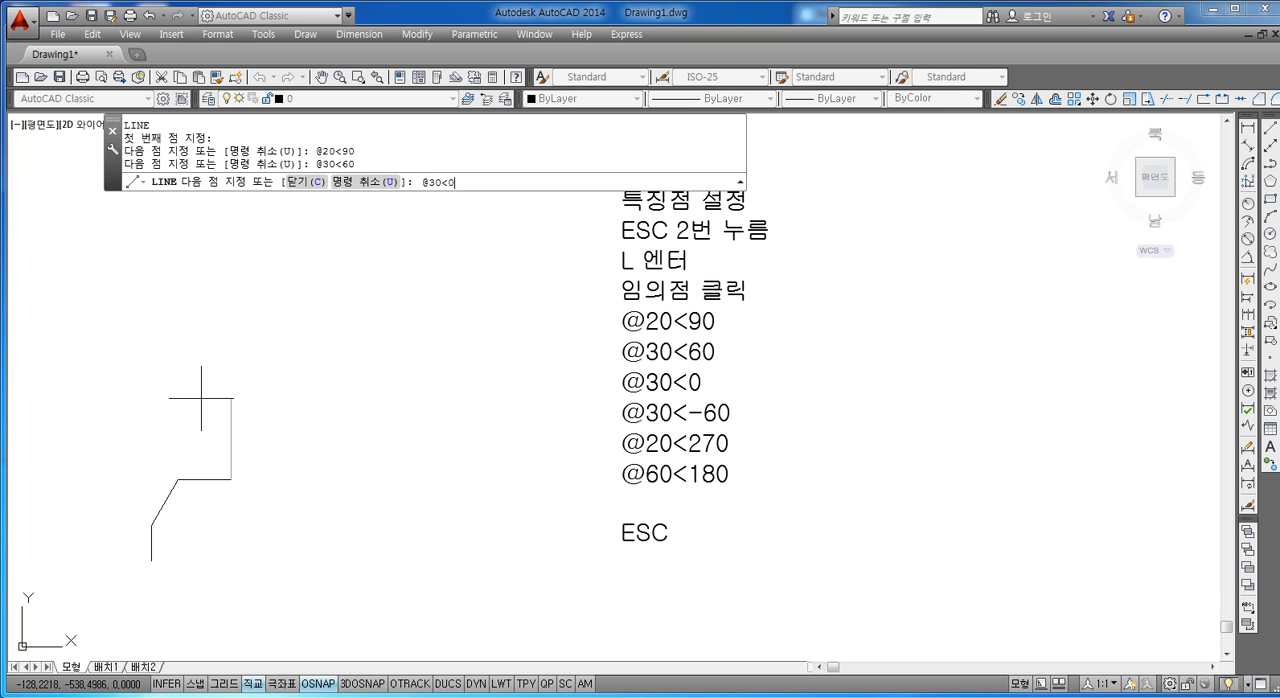
mouse_move(201, 457)
middle_mouse_down()
mouse_move(238, 390)
mouse_move(269, 409)
middle_mouse_up()
scroll(238, 390, "up", 2)
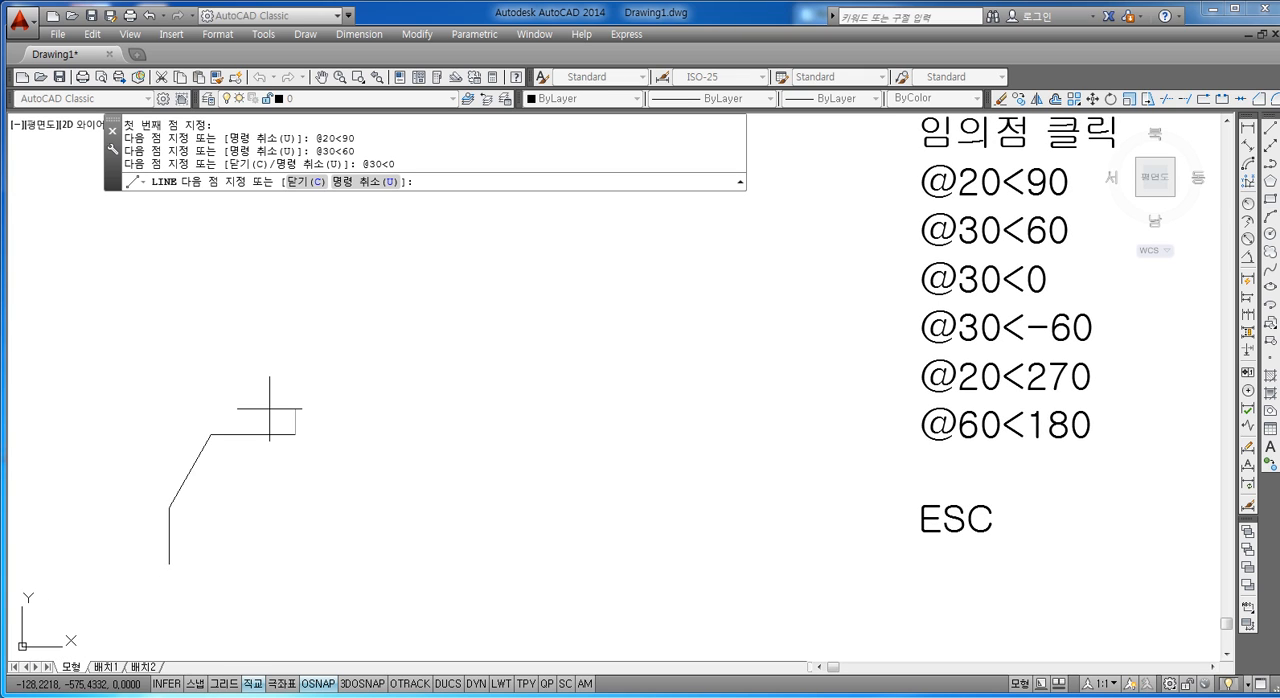
type("@30<-60")
key("Return")
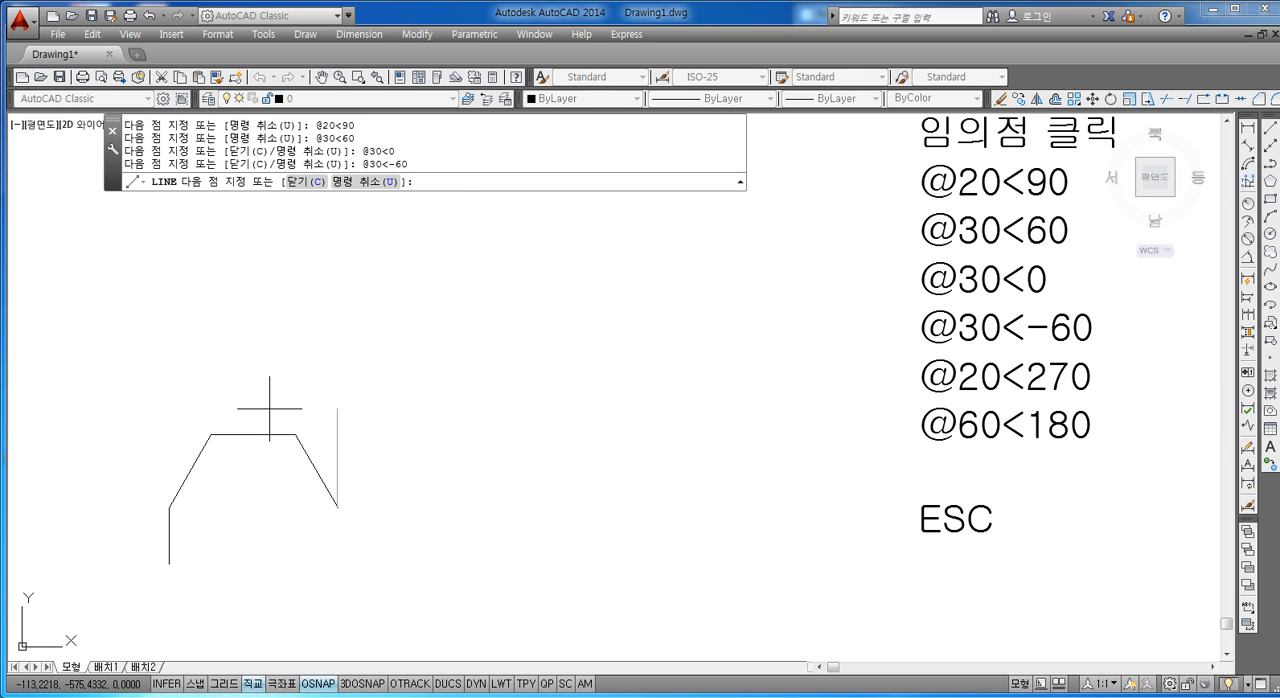
type("@20<270")
key("Return")
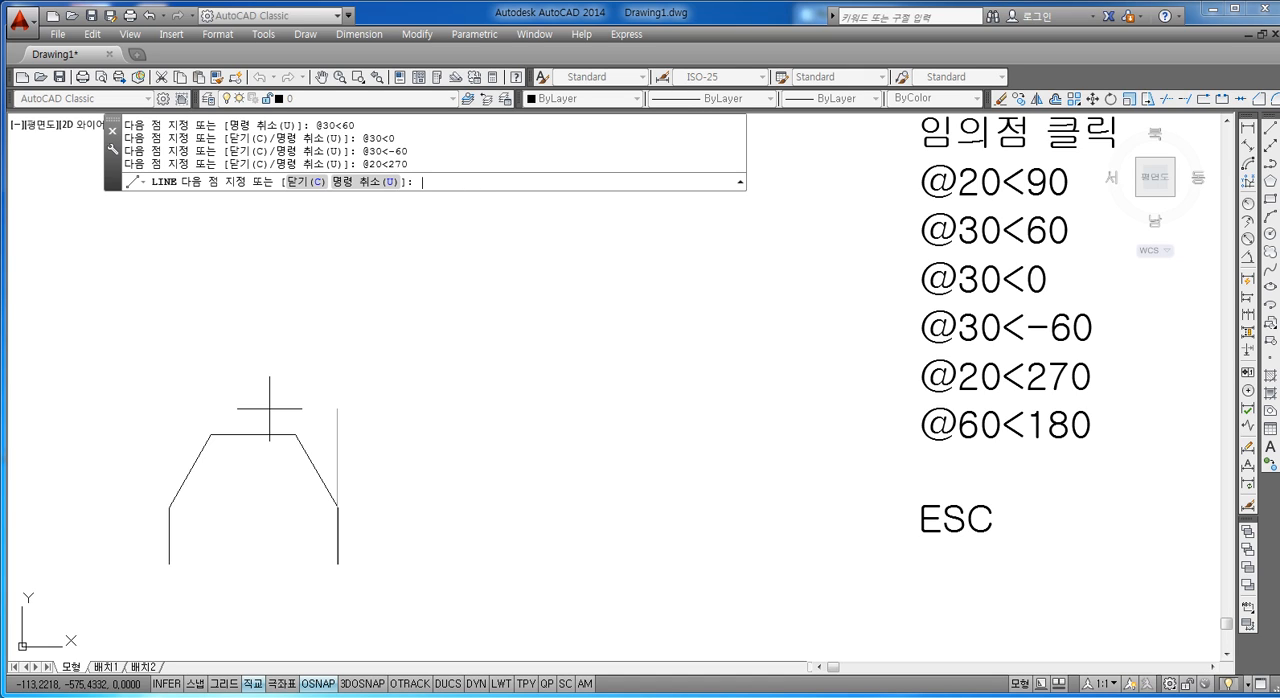
type("@60<180")
key("Return")
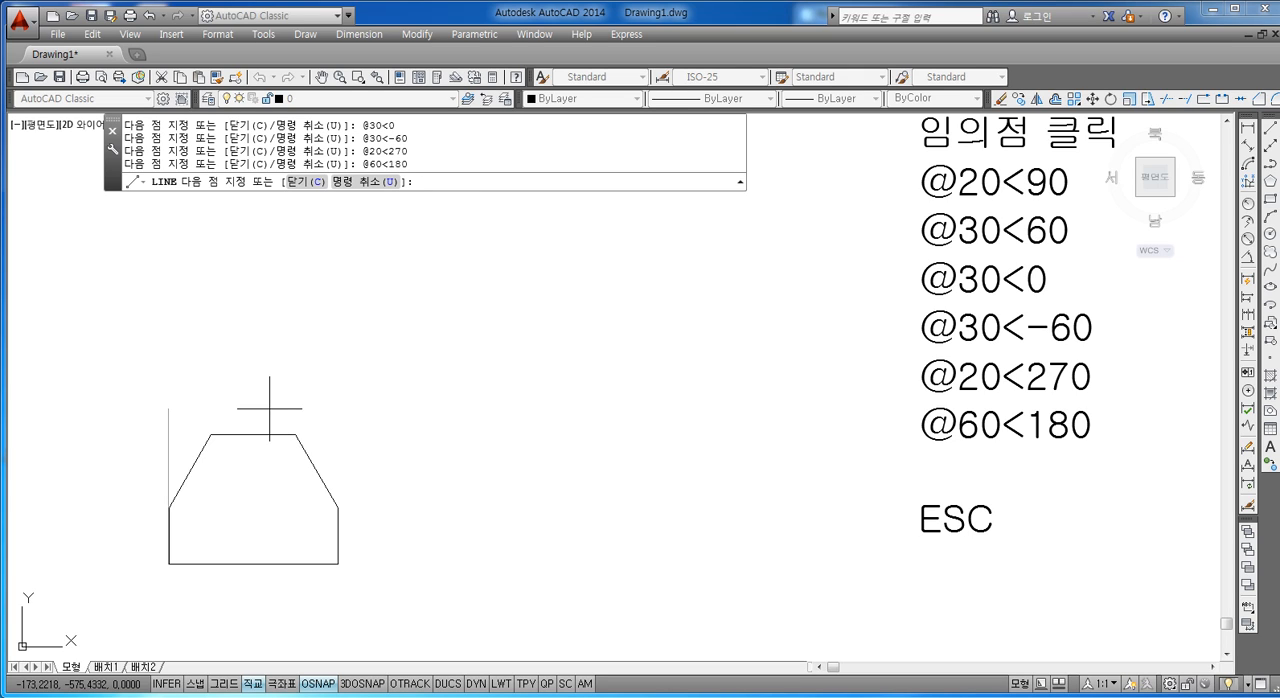
key("Escape")
key("Escape")
key("Escape")
key("Escape")
key("Escape")
scroll(450, 448, "down", 2)
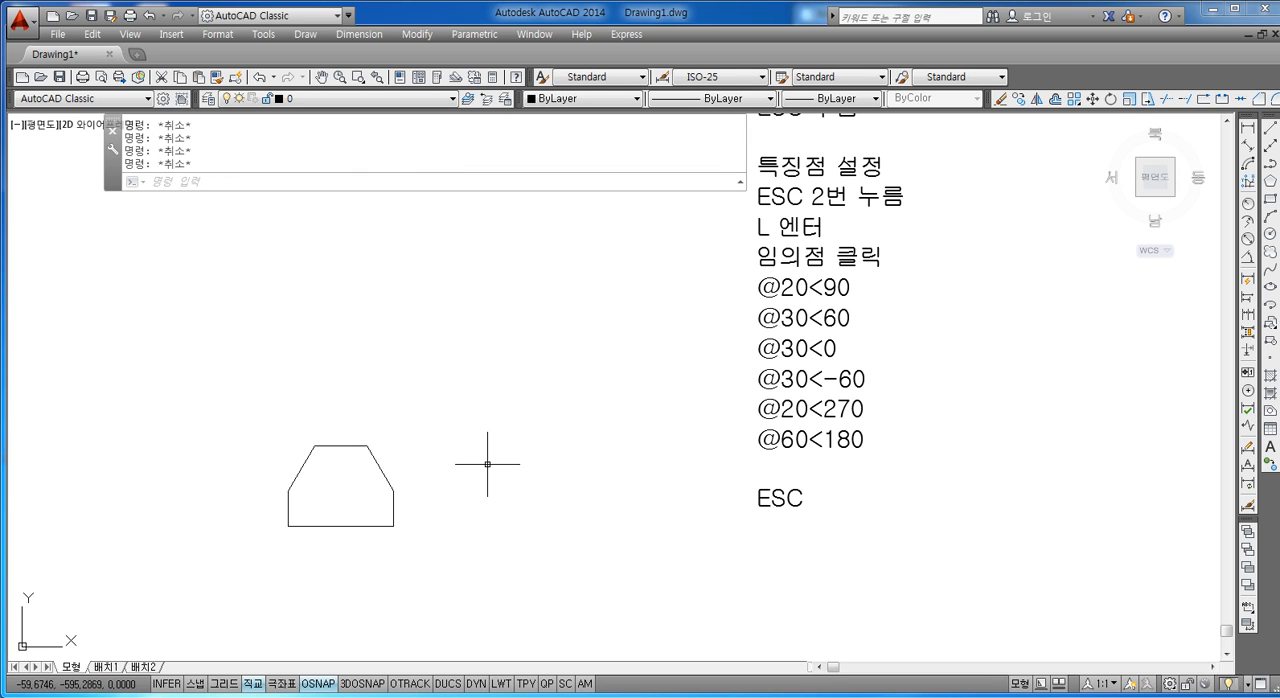
Step: Move the notes text with ortho turned off so that it sits close beside the finished outline
type("m")
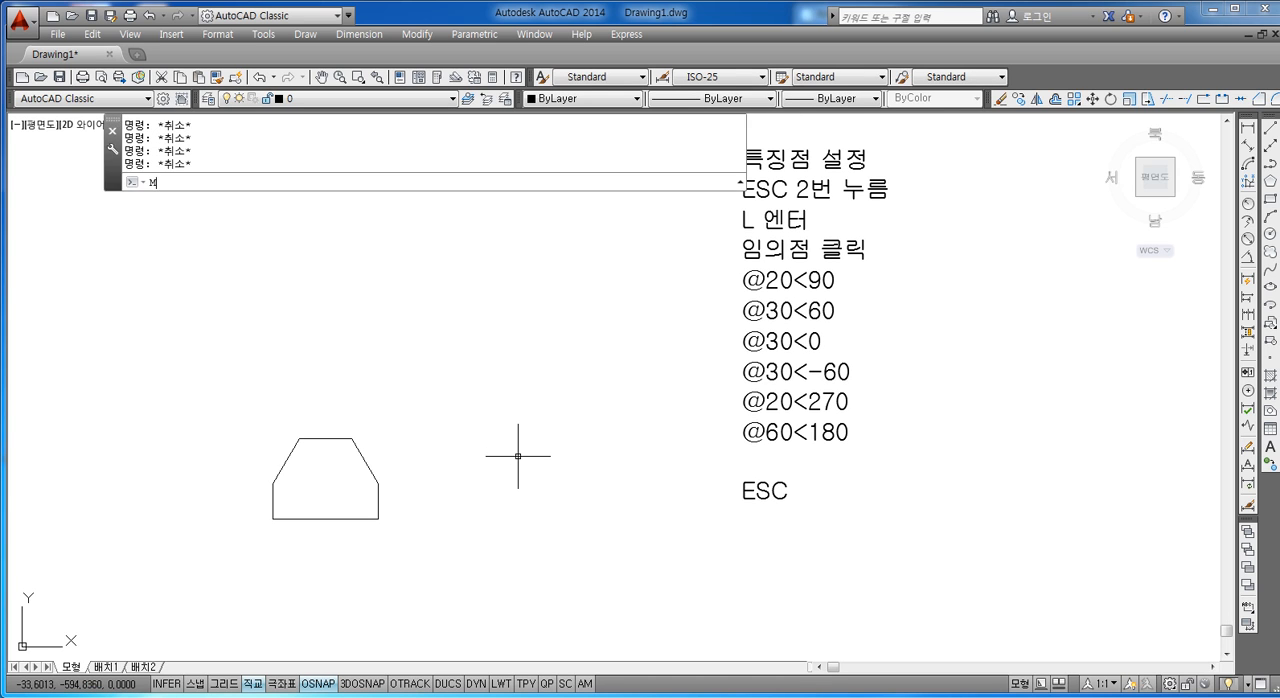
key("Return")
left_click(781, 373)
left_click(714, 431)
key("Return")
left_click(772, 395)
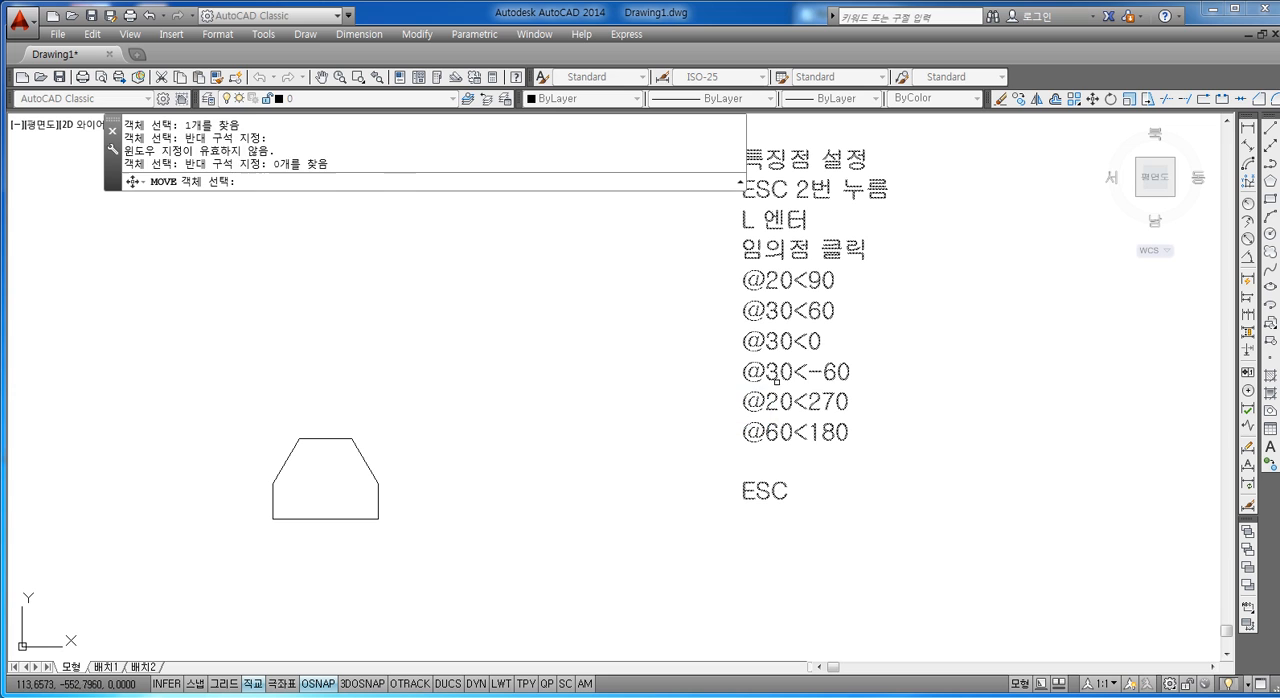
key("Return")
left_click(745, 405)
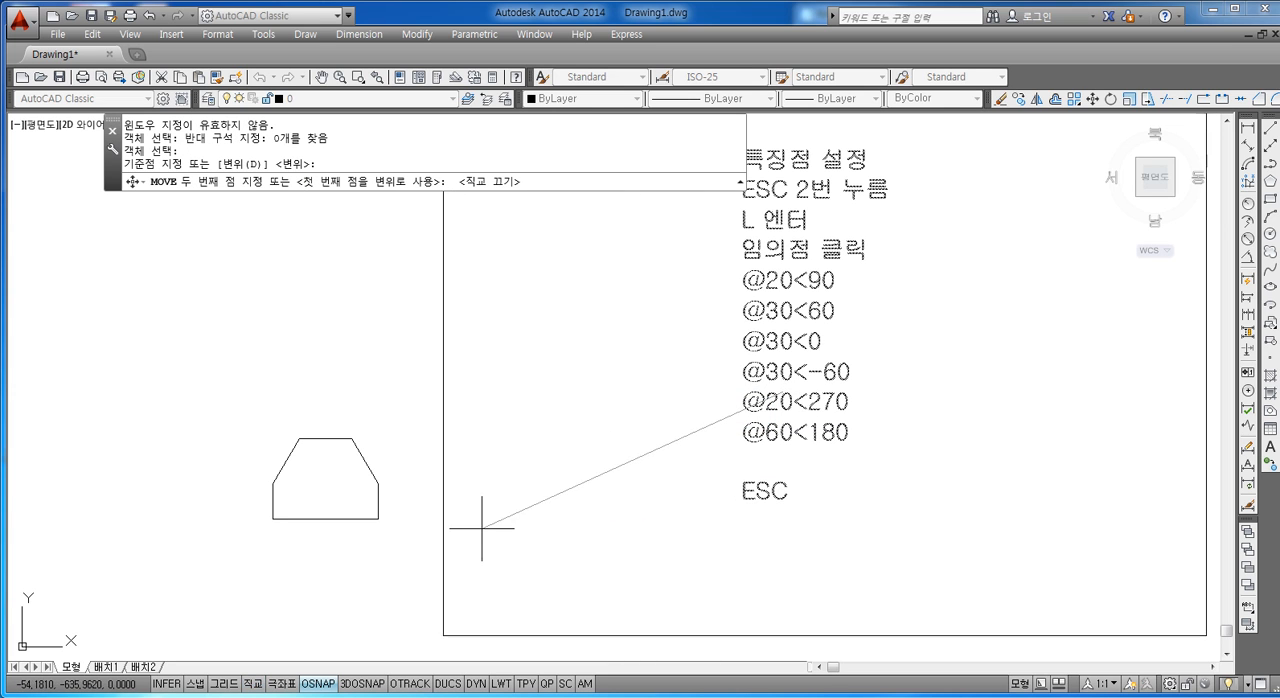
left_click(405, 519)
key("Escape")
scroll(420, 600, "up", 2)
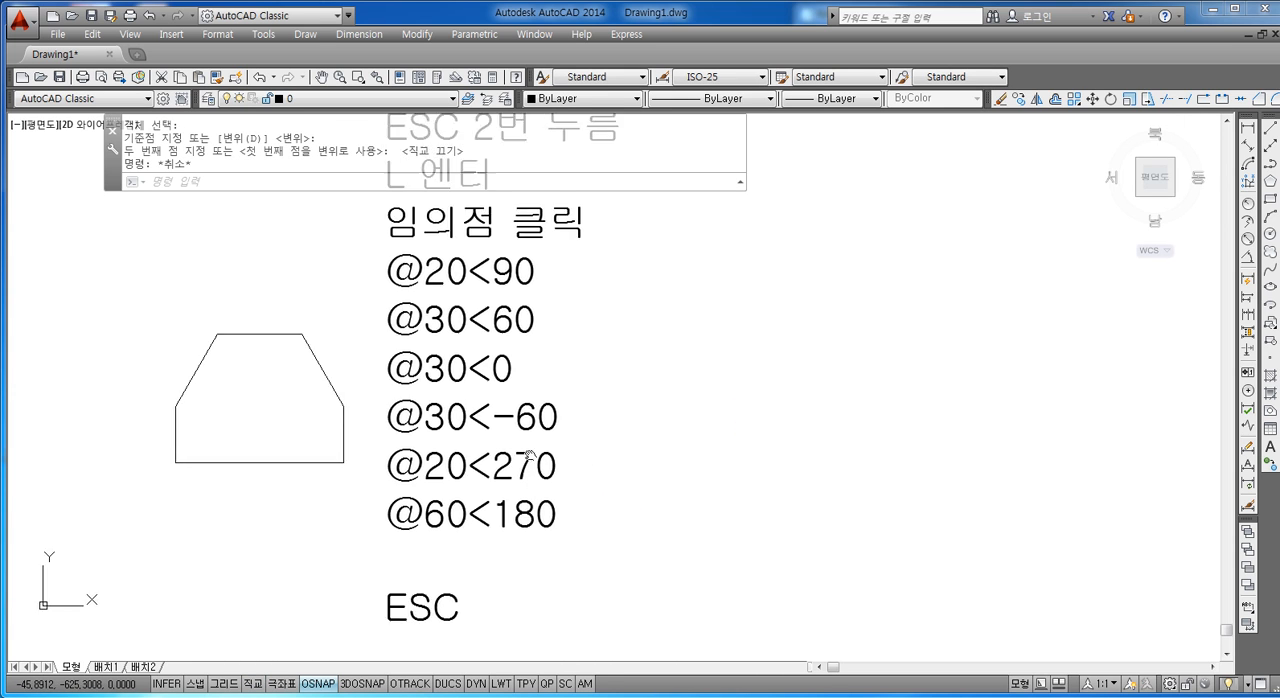
key("Escape")
key("Escape")
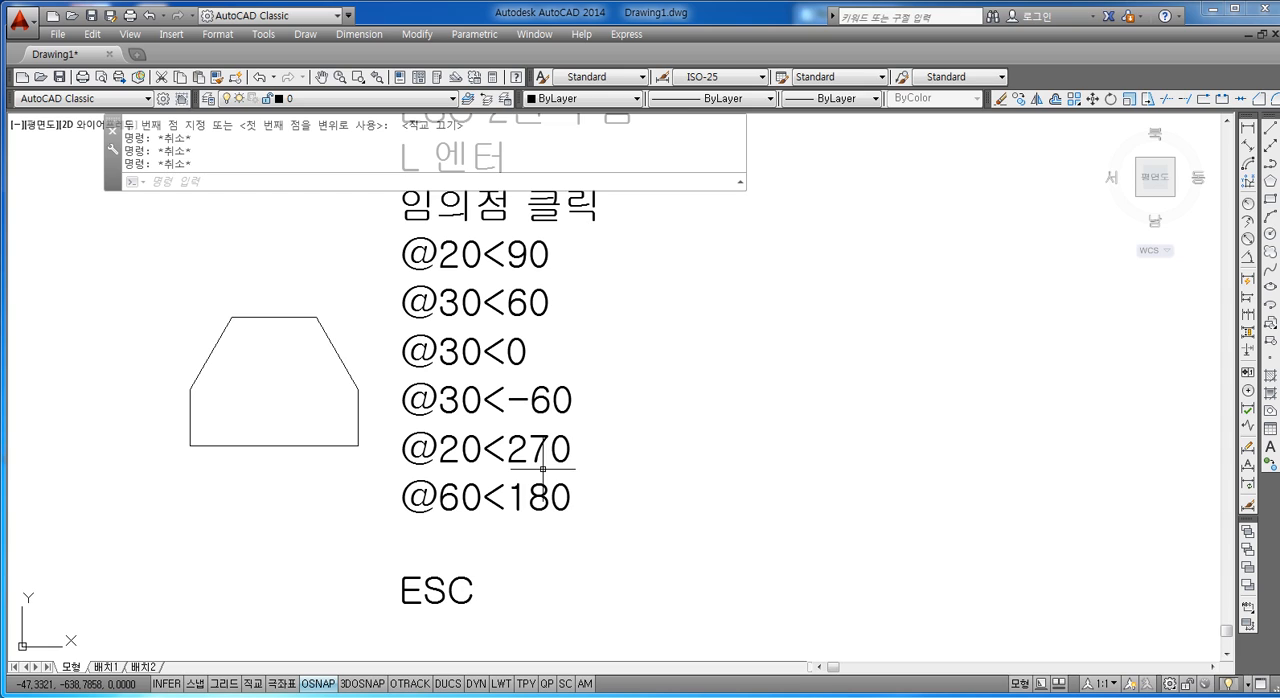
Step: Reopen the notes text and add the lines "L 명령어 입력" and "임의점" below ESC
double_click(650, 559)
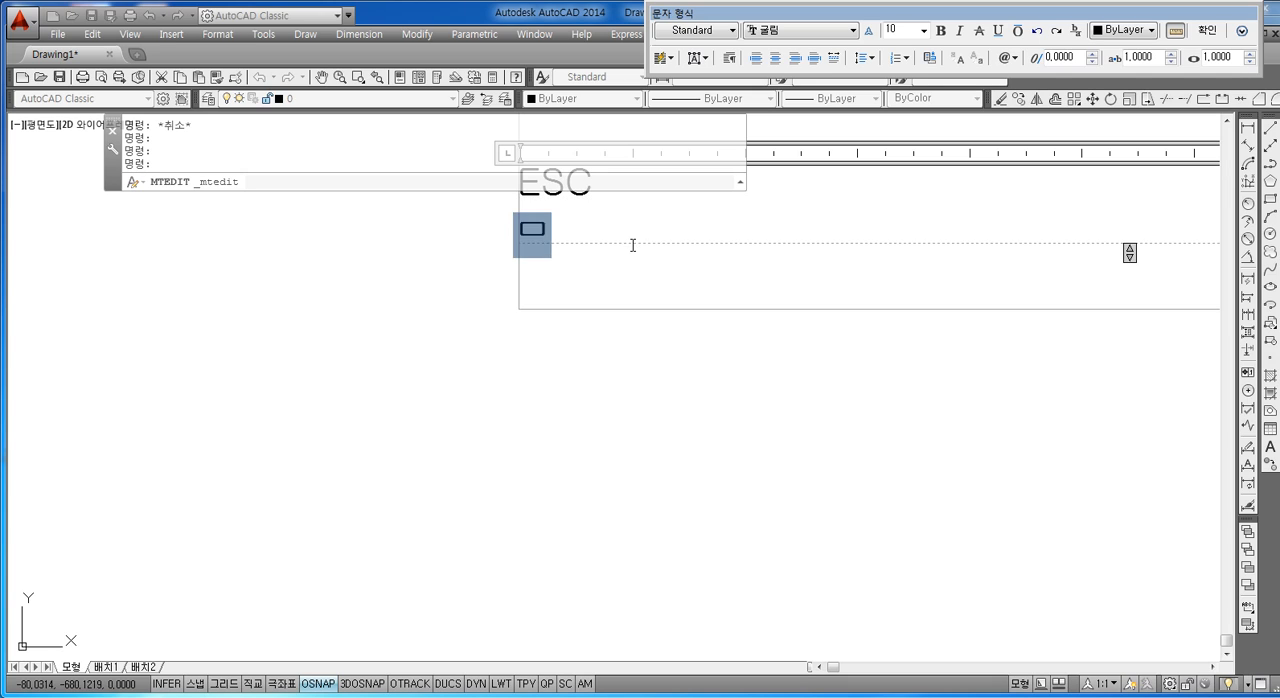
type("L AUI")
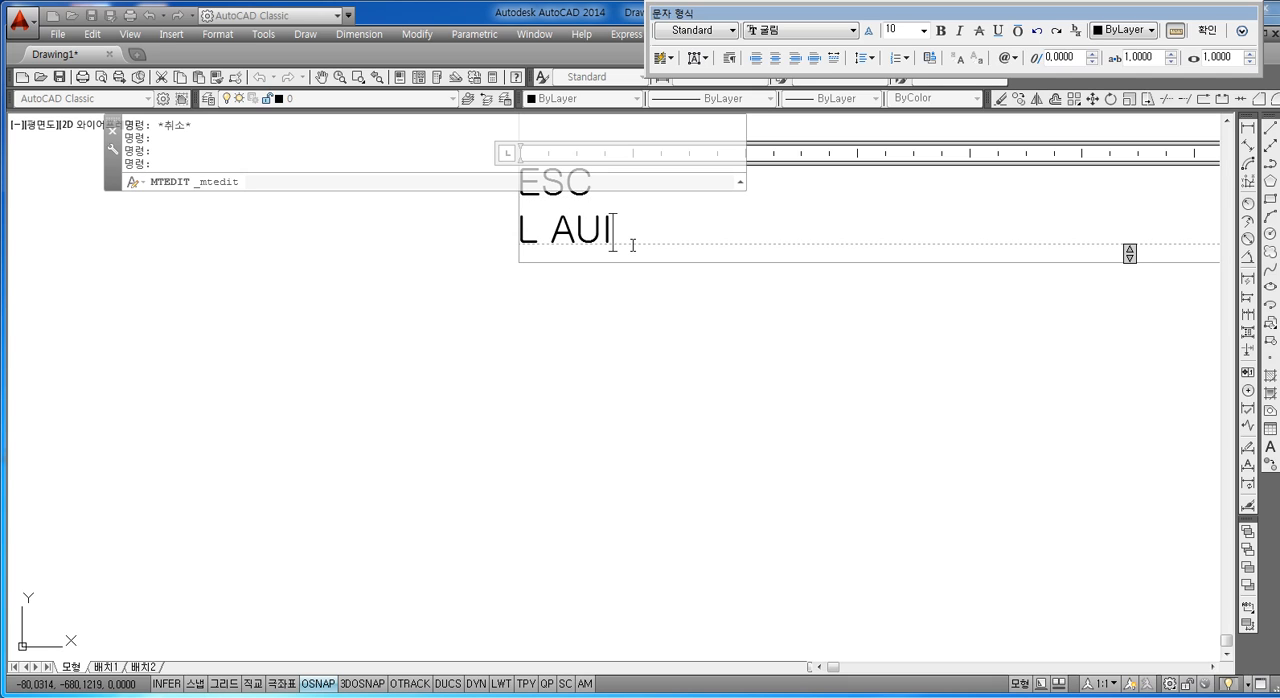
key("BackSpace")
key("BackSpace")
key("BackSpace")
type("명ㄹ령어 입력")
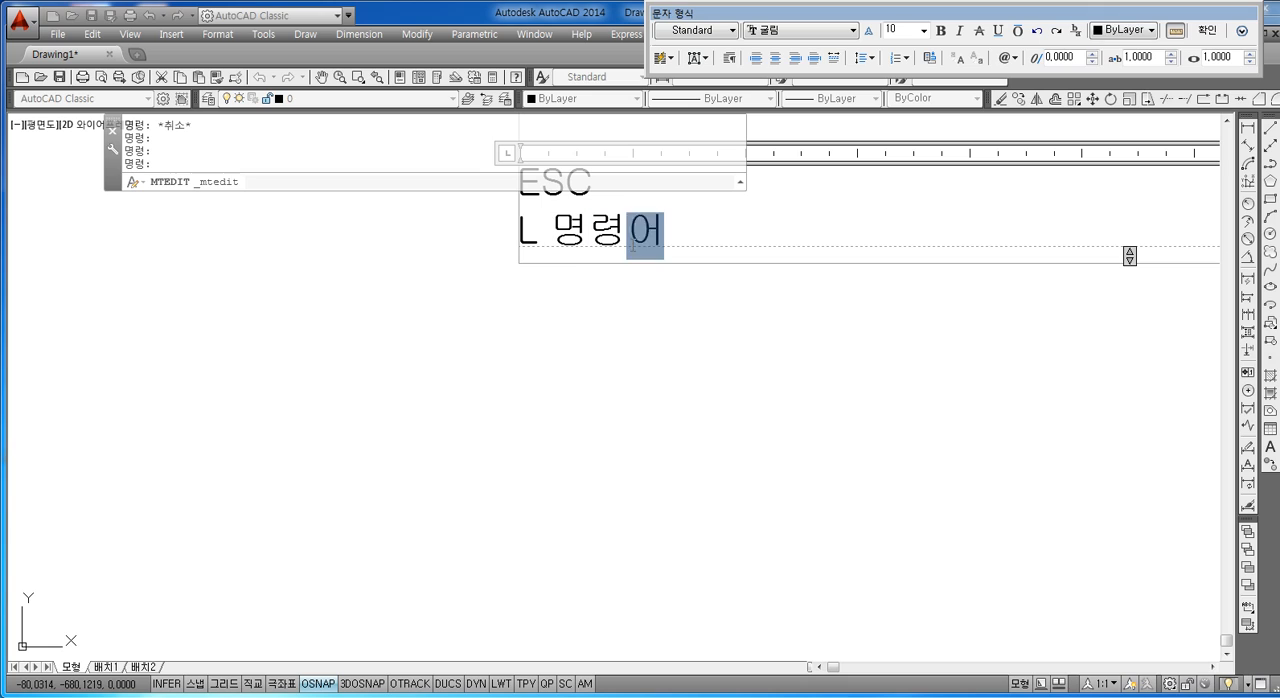
key("Return")
type("임의점")
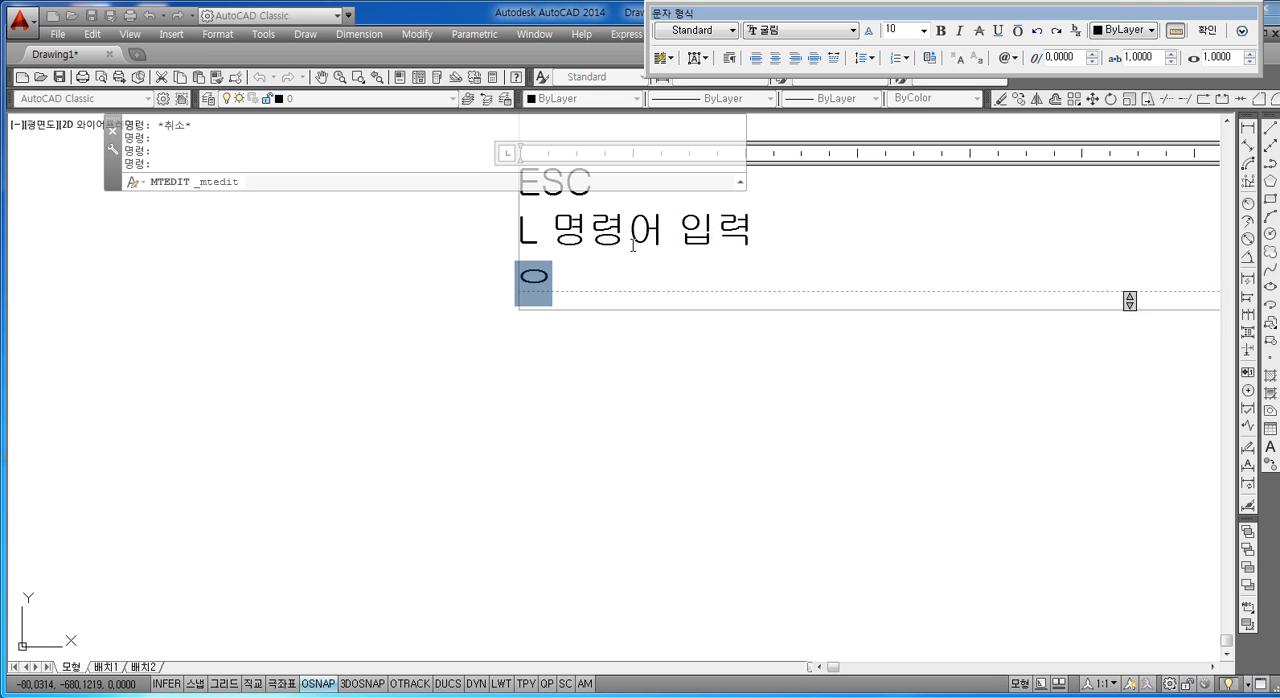
key("Return")
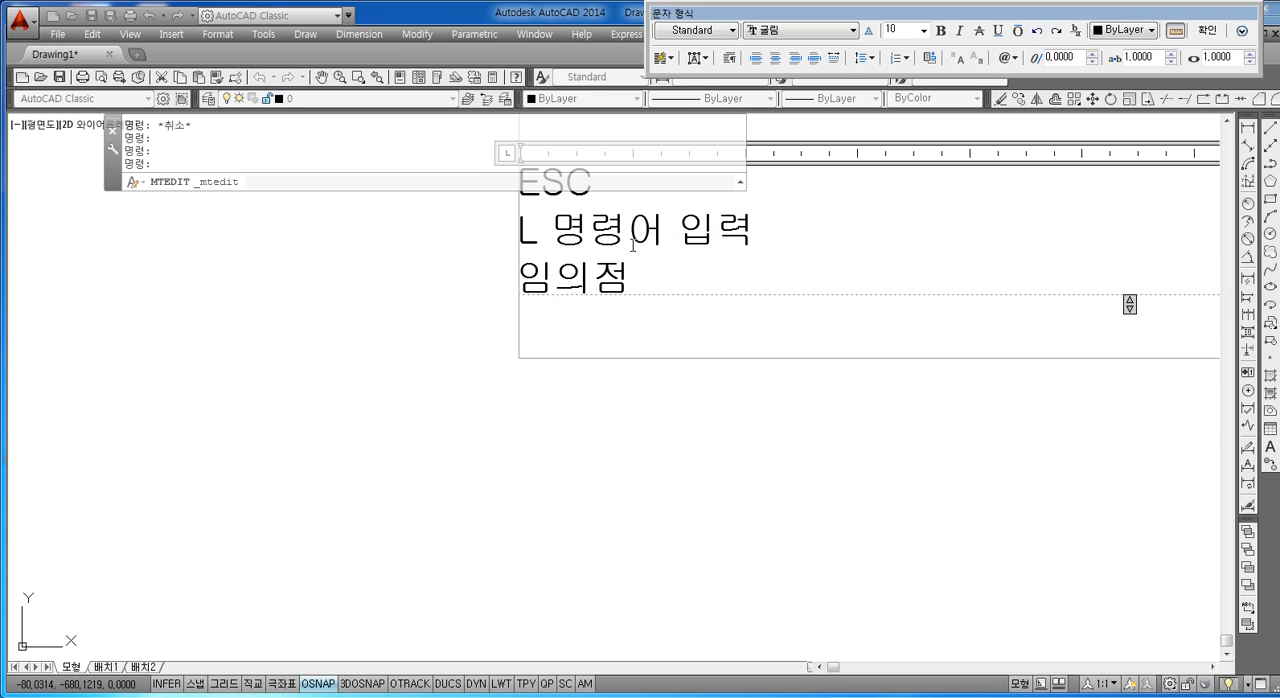
type("@")
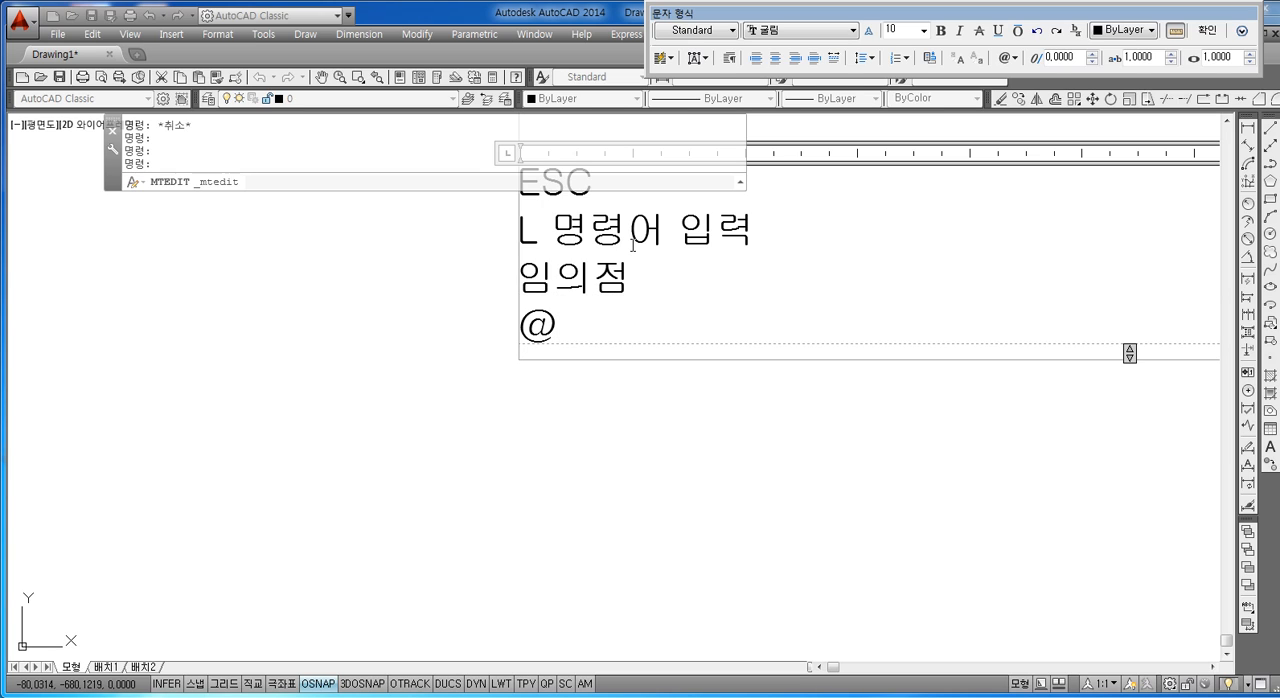
type("10<90")
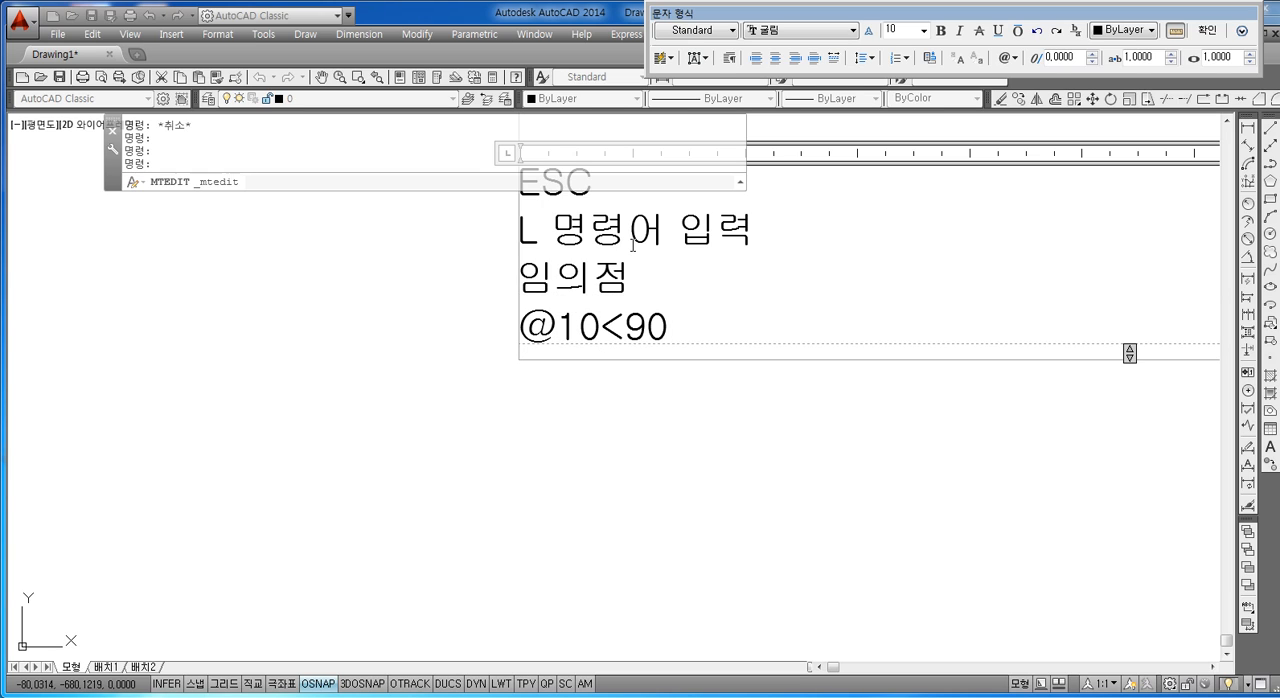
key("Return")
type("@")
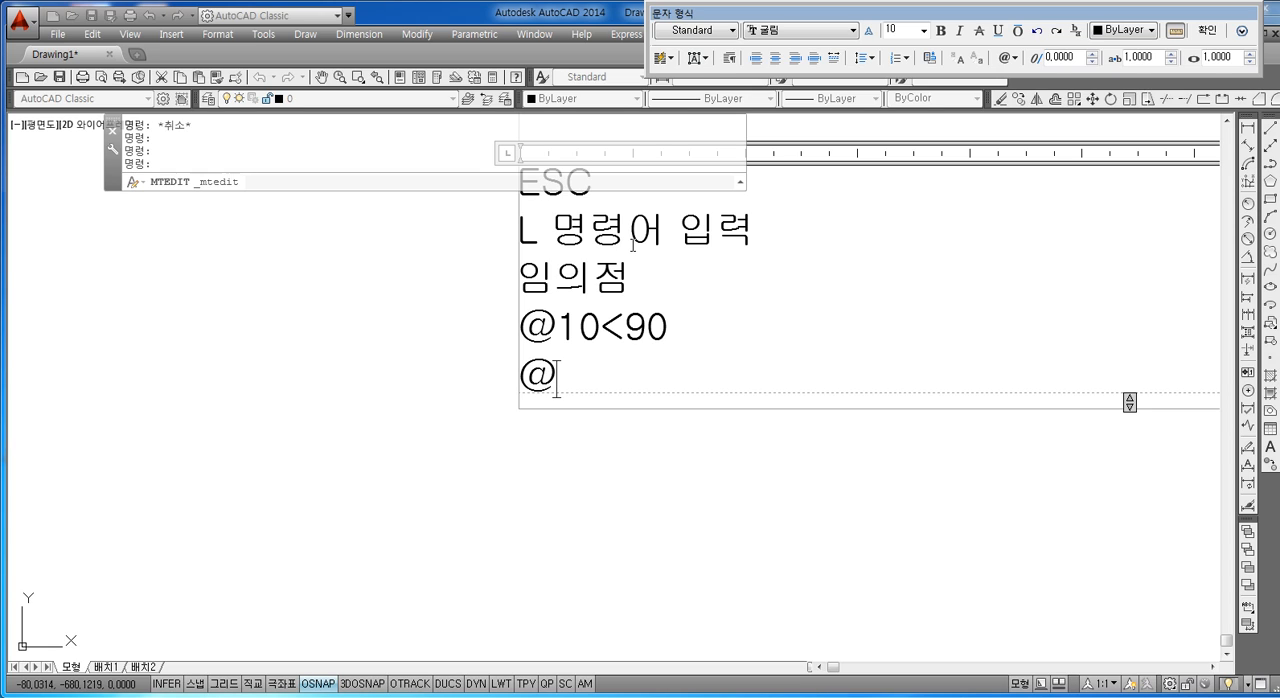
type("15<30")
key("Return")
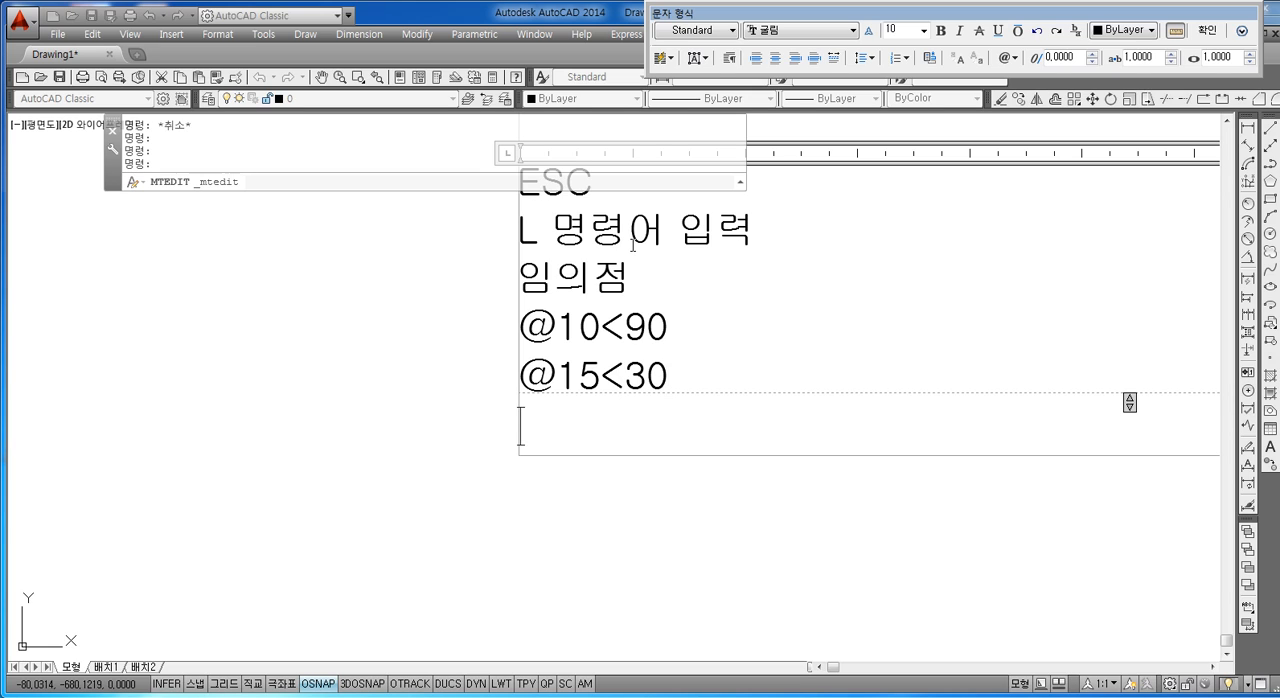
type("@")
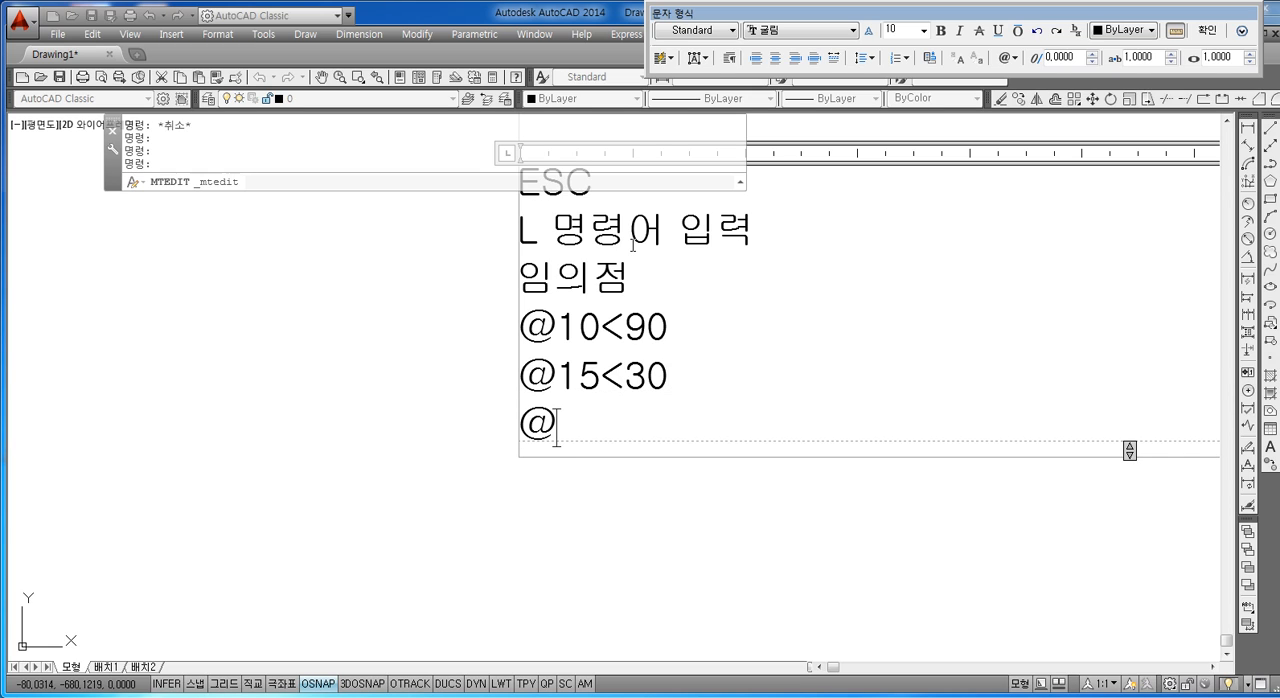
type("20<0")
key("Return")
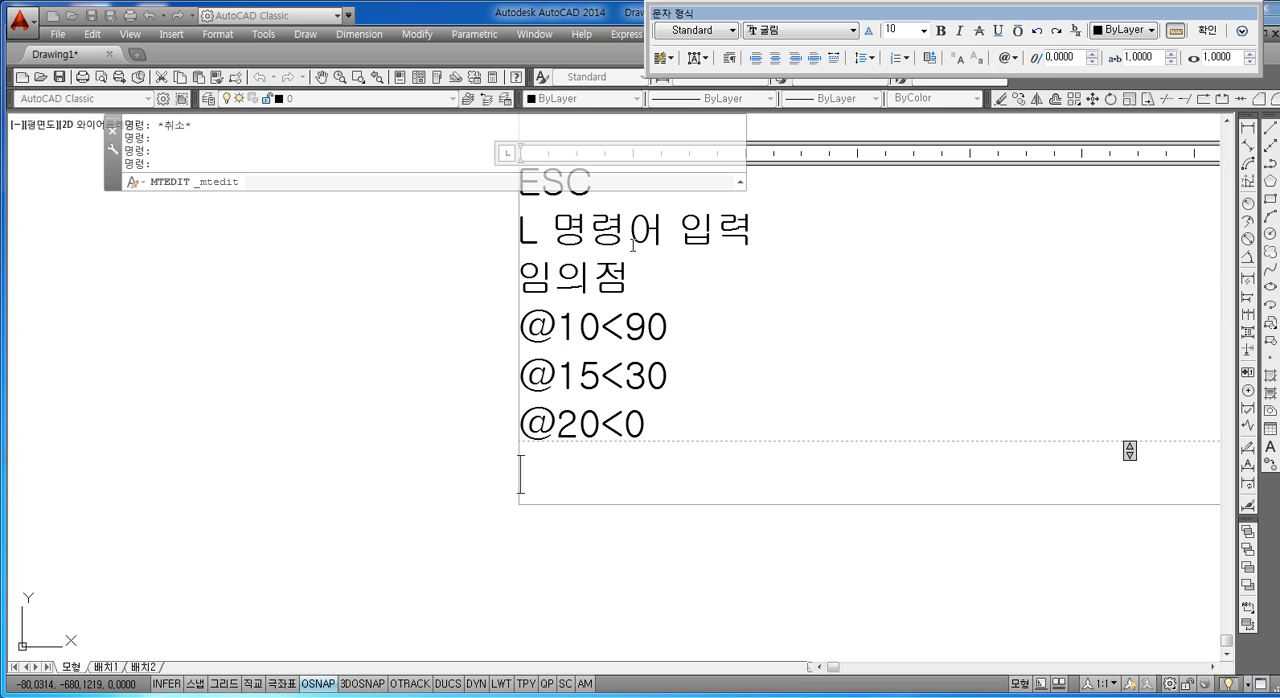
type("@5")
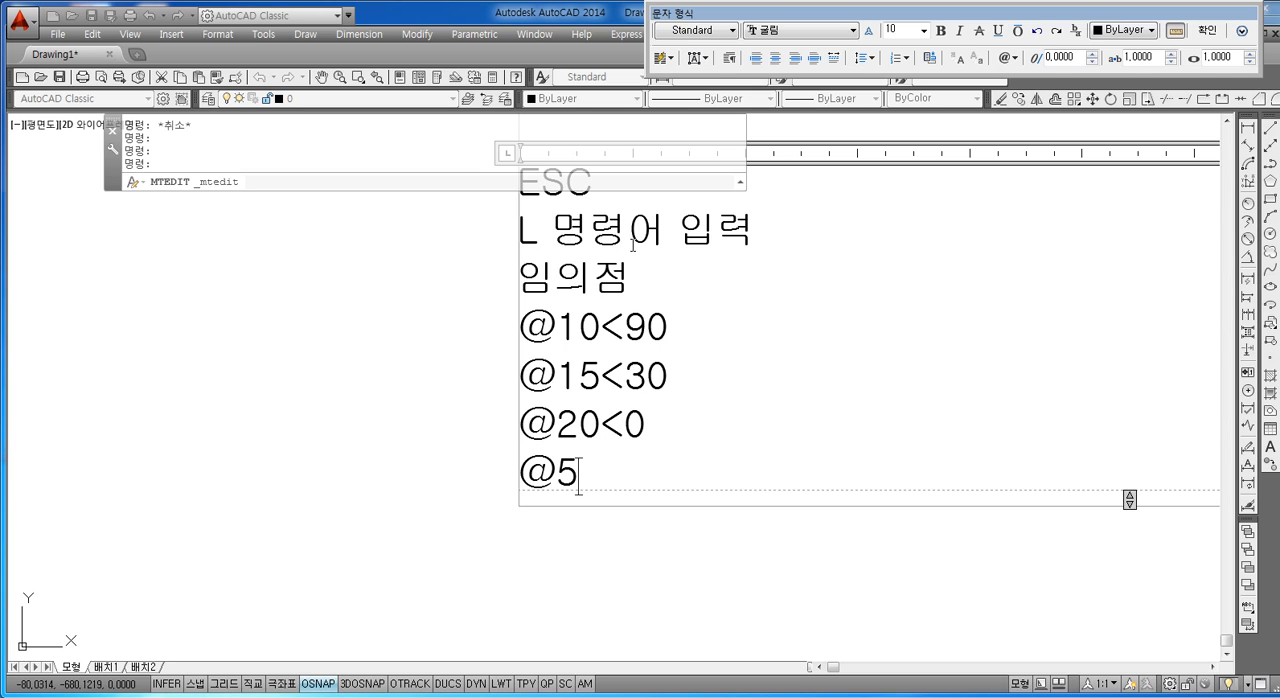
type("<90")
key("Return")
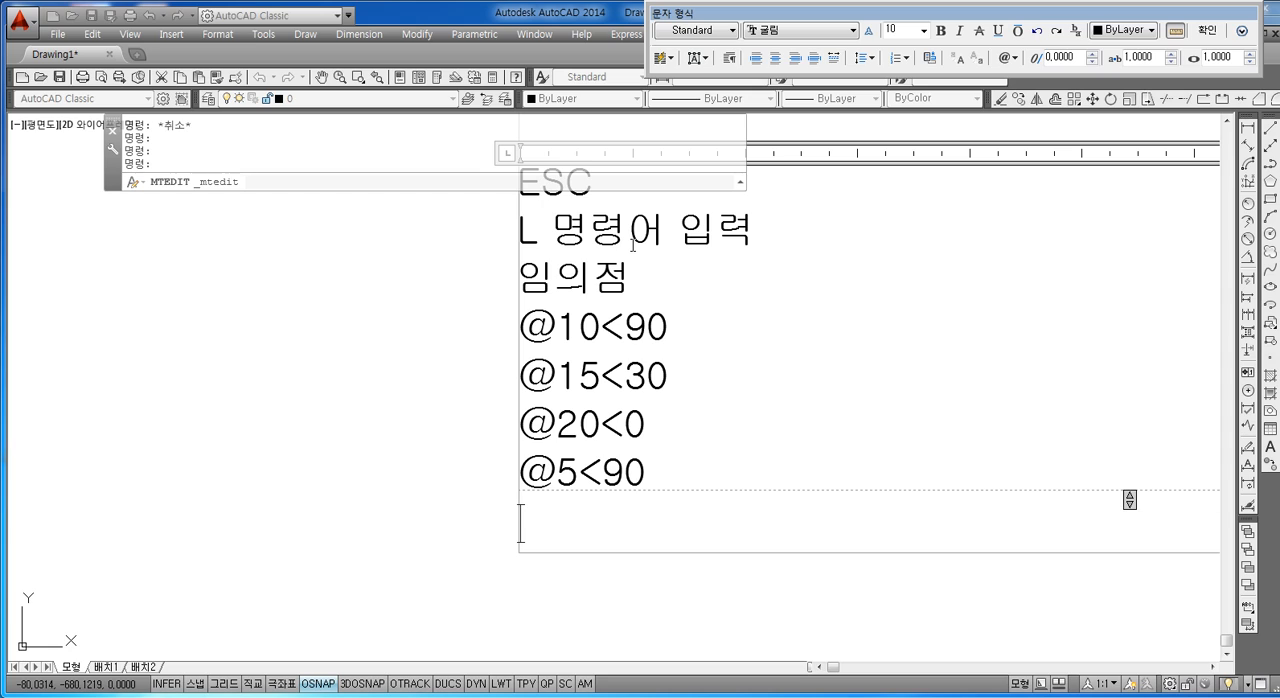
type("@")
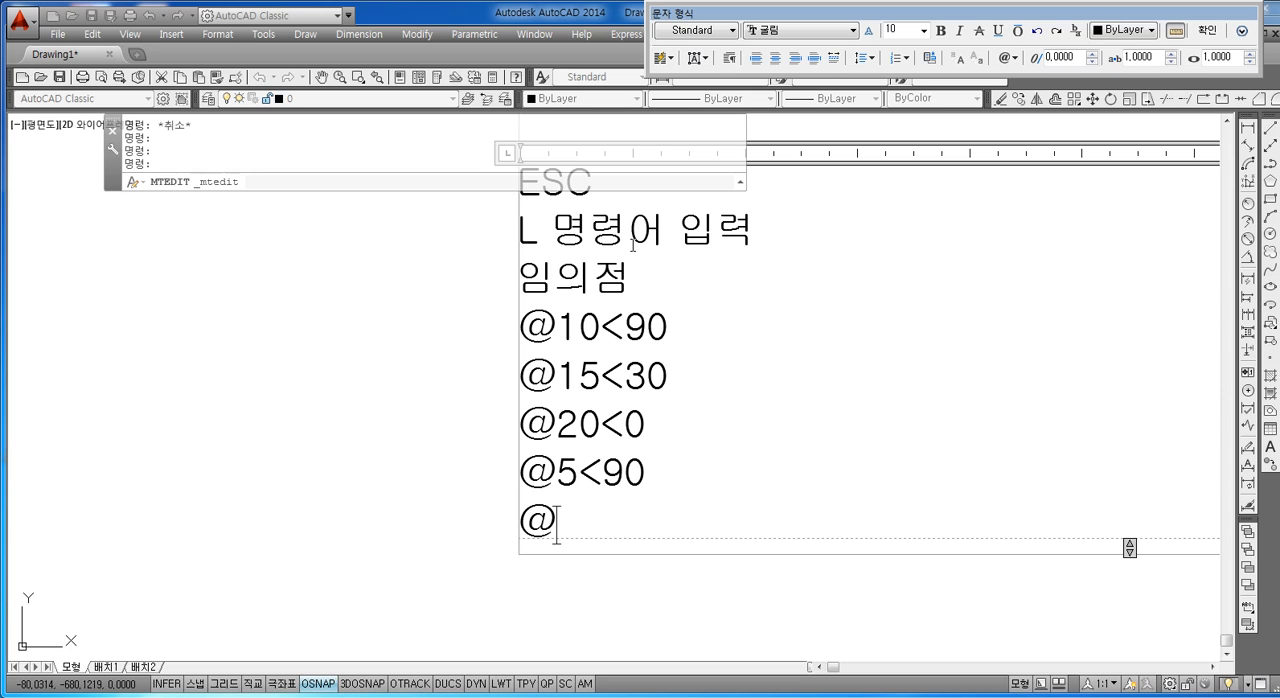
type("50<0")
key("Return")
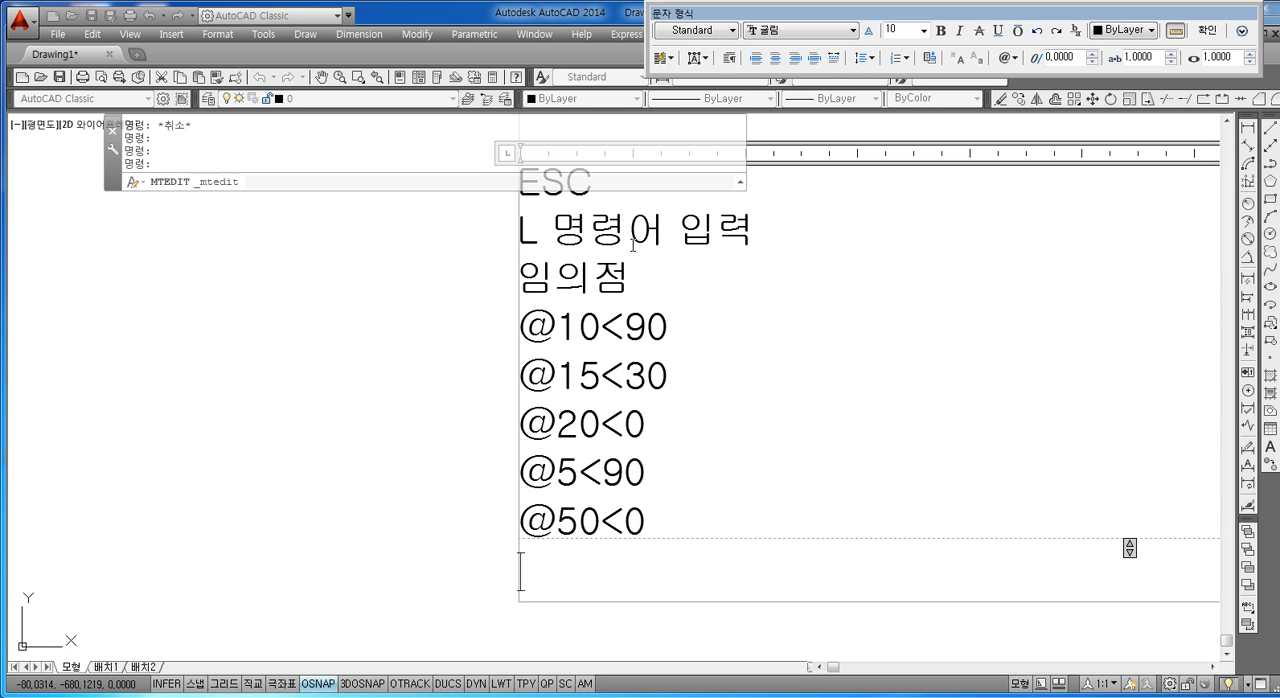
type("@")
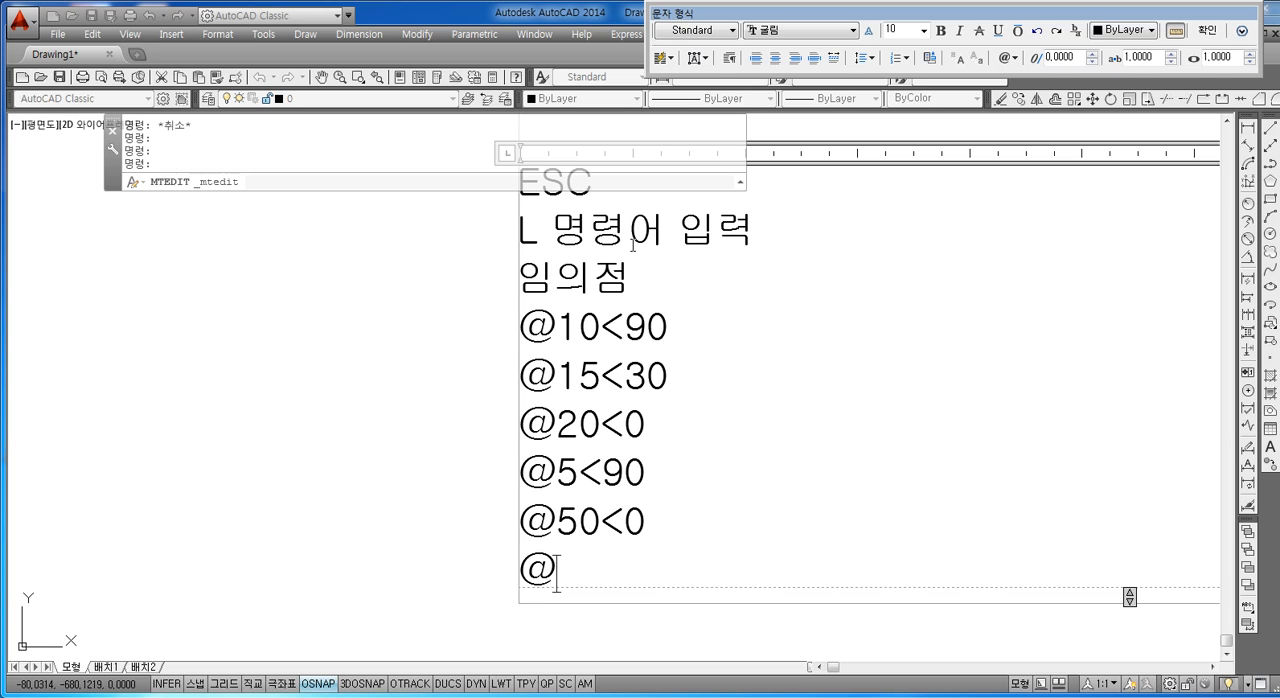
type("35<27")
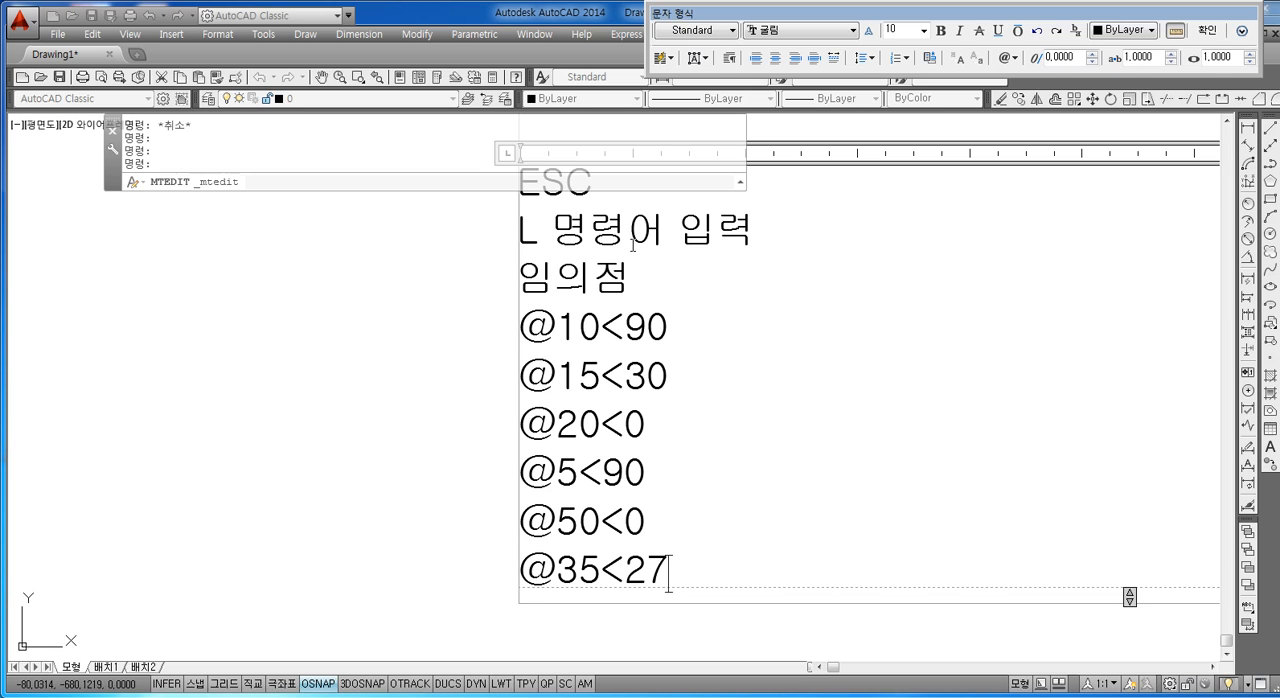
type("0")
key("Return")
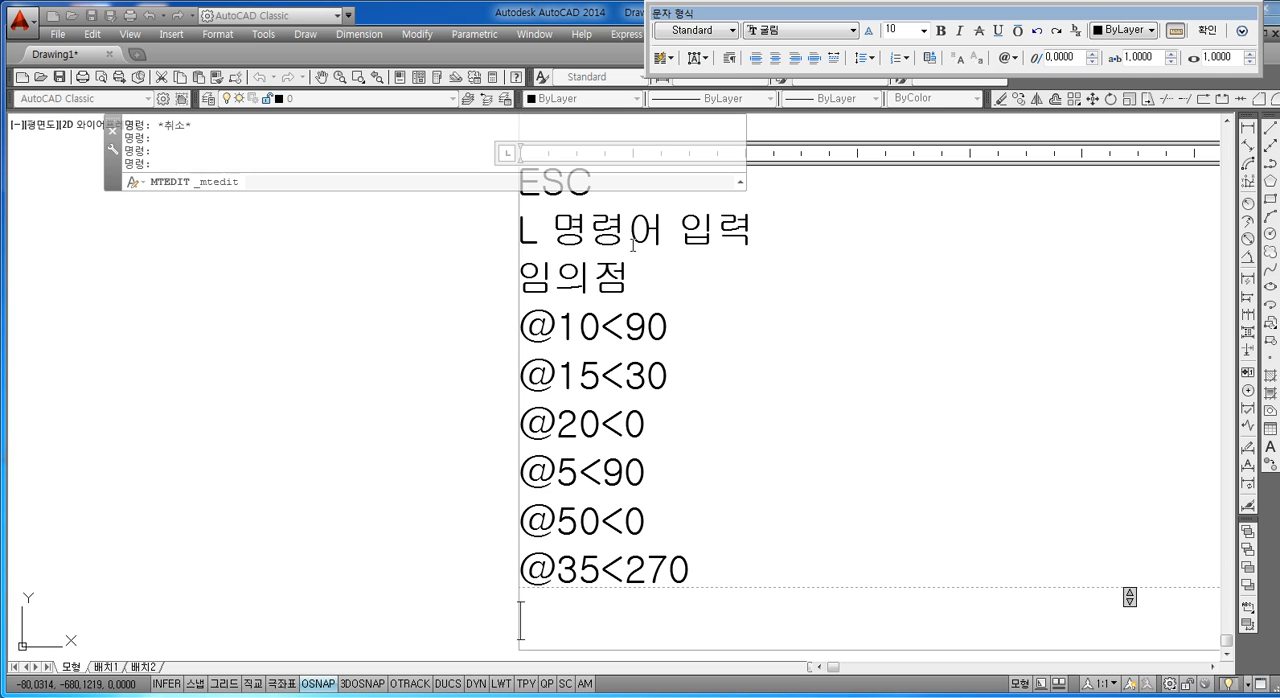
type("@")
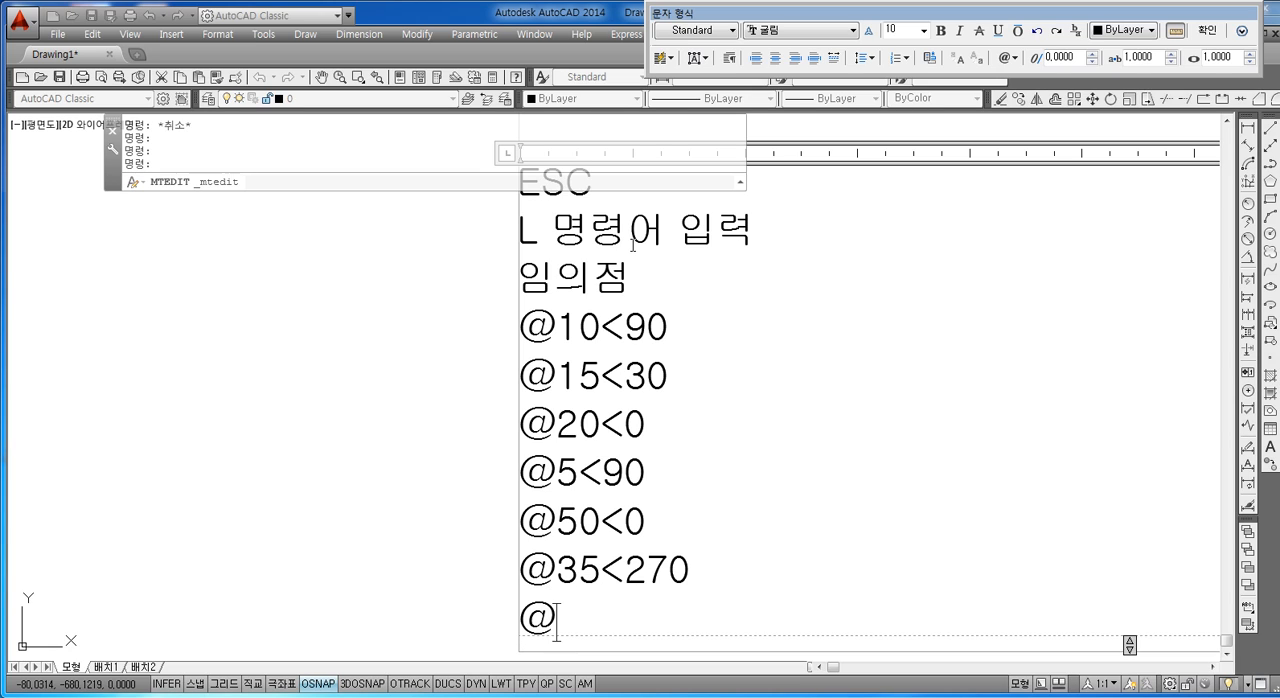
type("50<180")
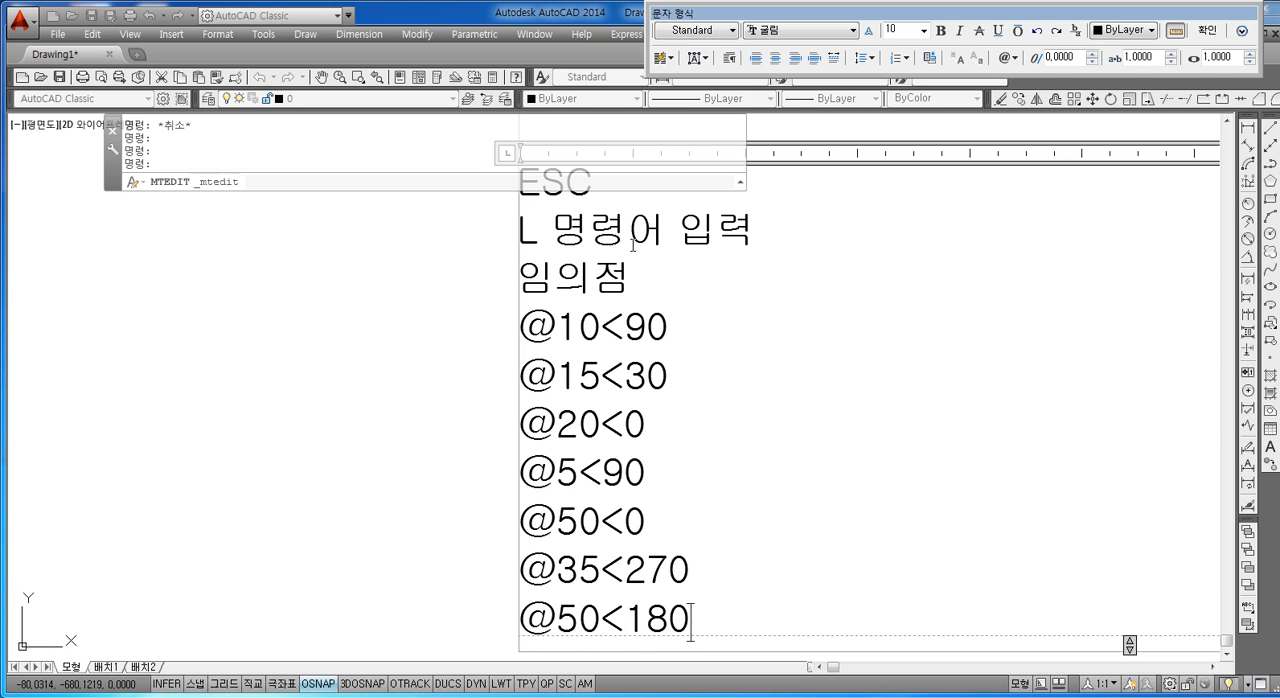
key("Return")
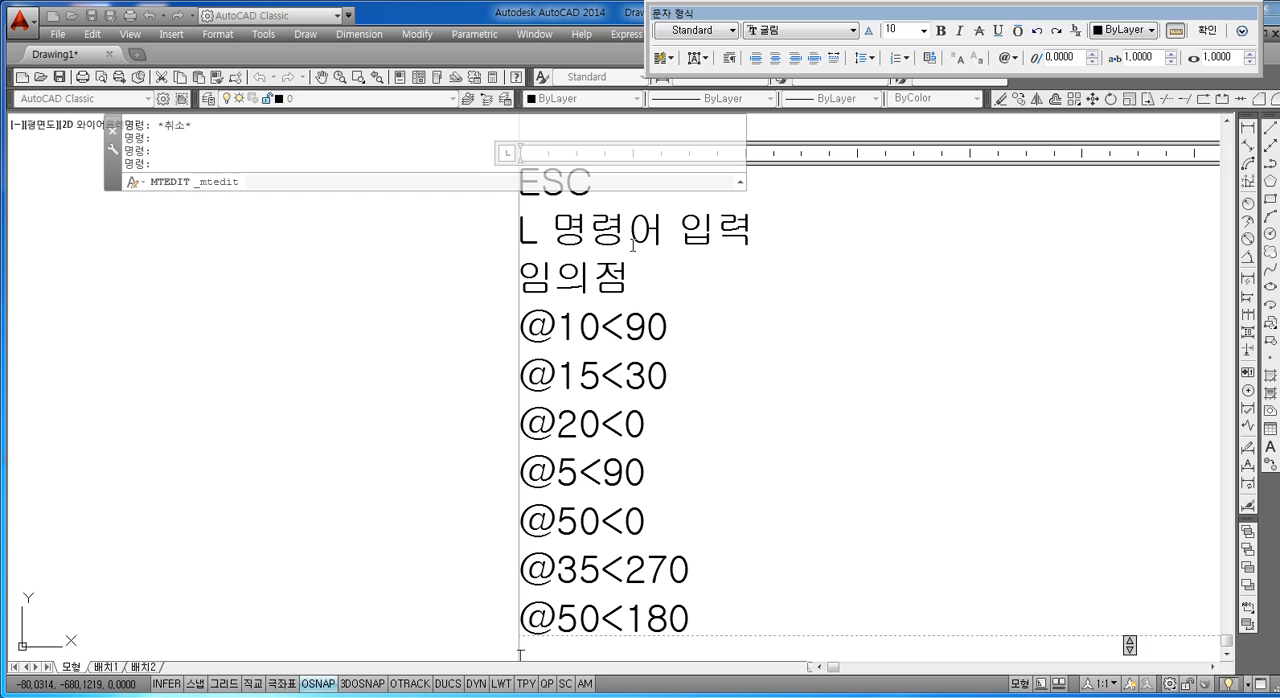
type("@5<90")
key("Return")
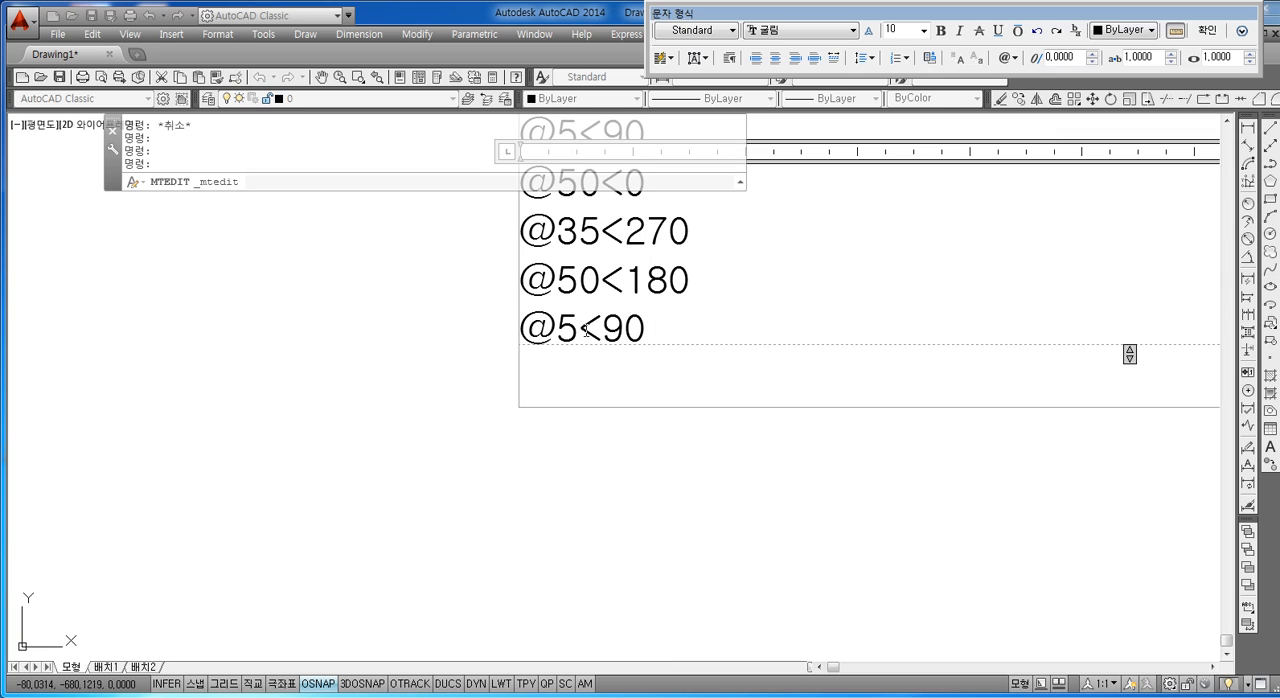
left_click(661, 325)
key("Return")
type("@")
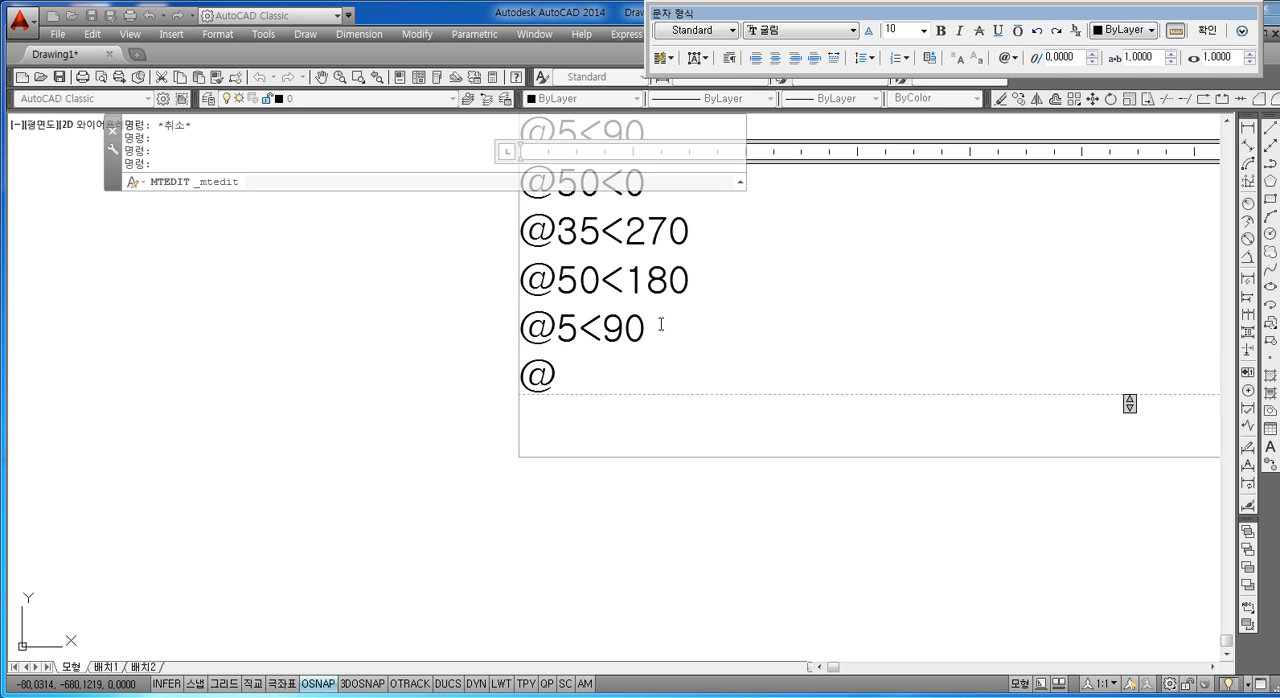
type("20<180")
key("Return")
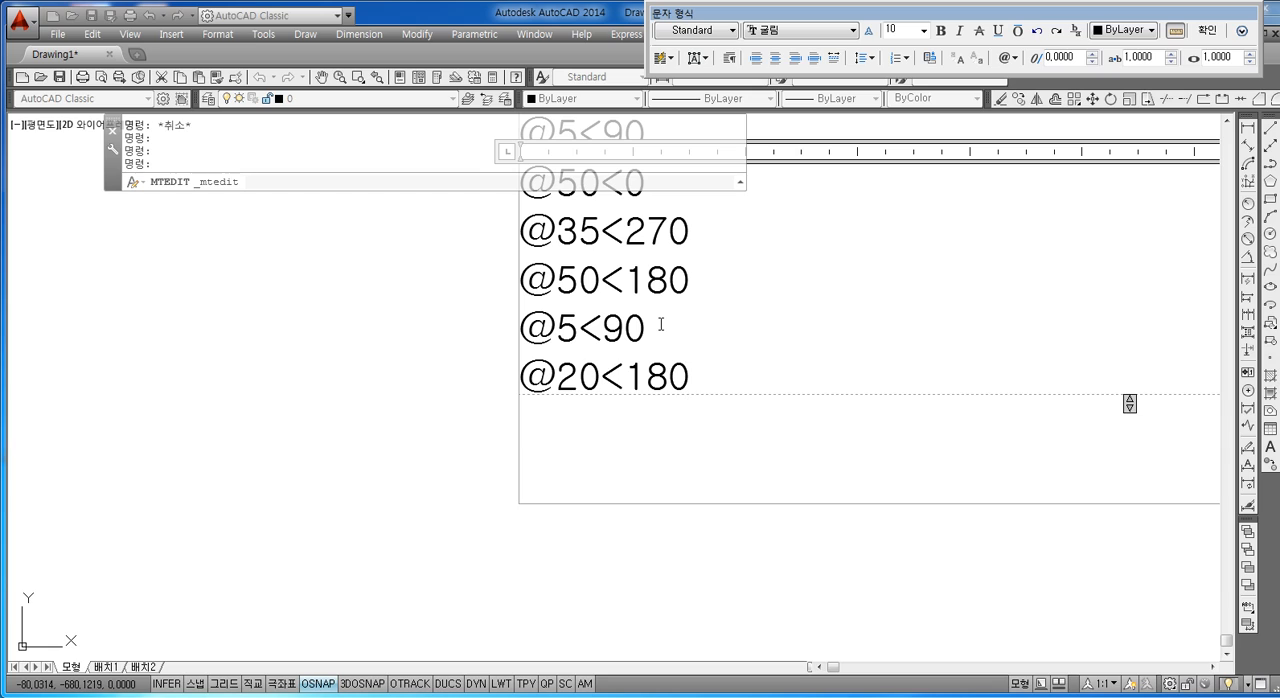
type("@")
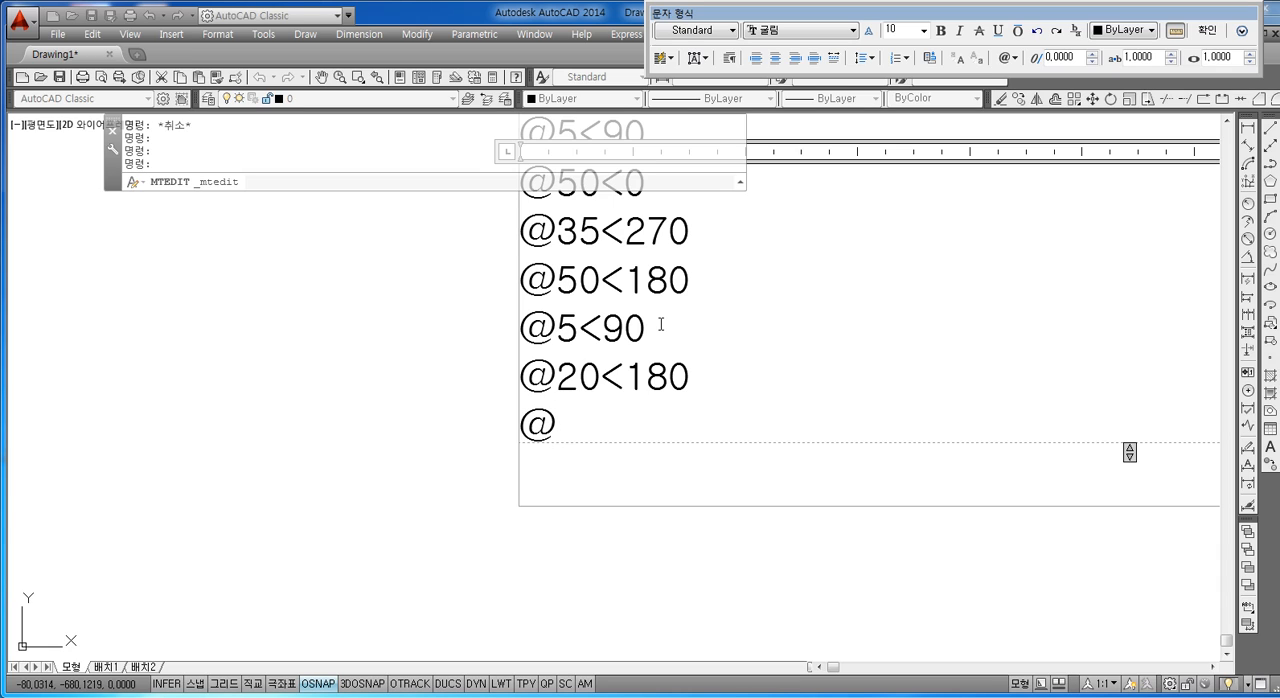
type("15<150")
key("Return")
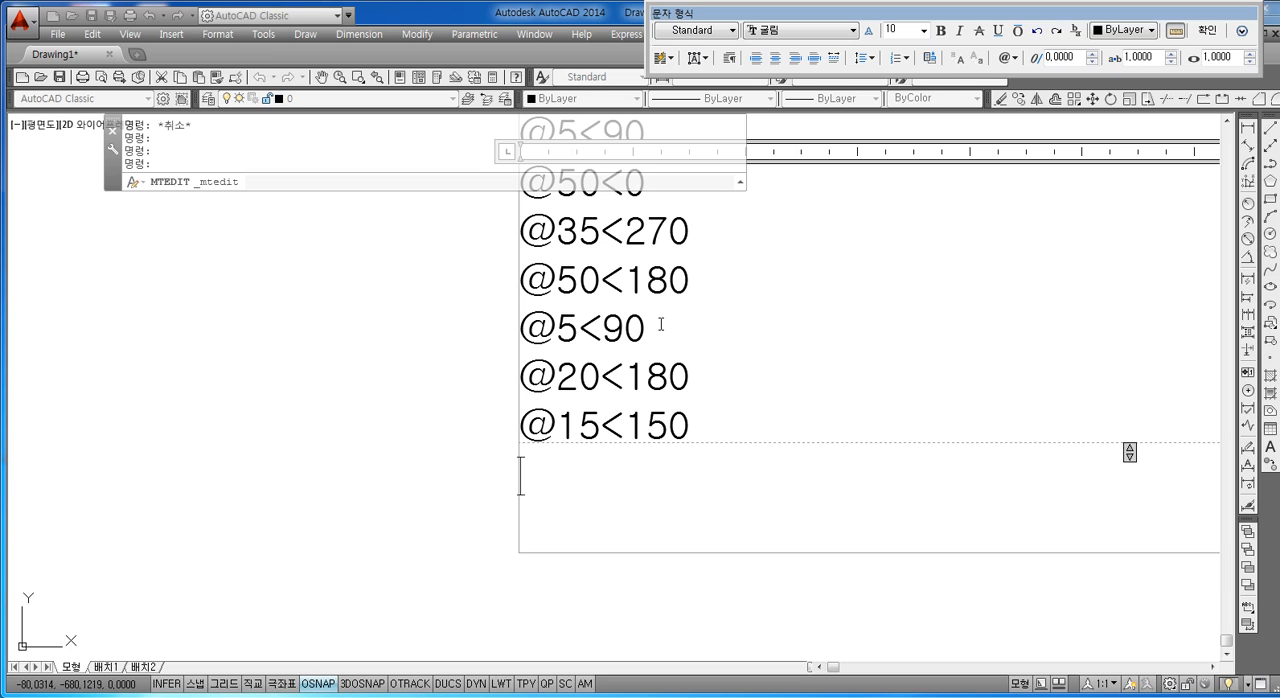
Step: End the coordinate list with the line "ESC 완료" and finish editing the notes text
type("E")
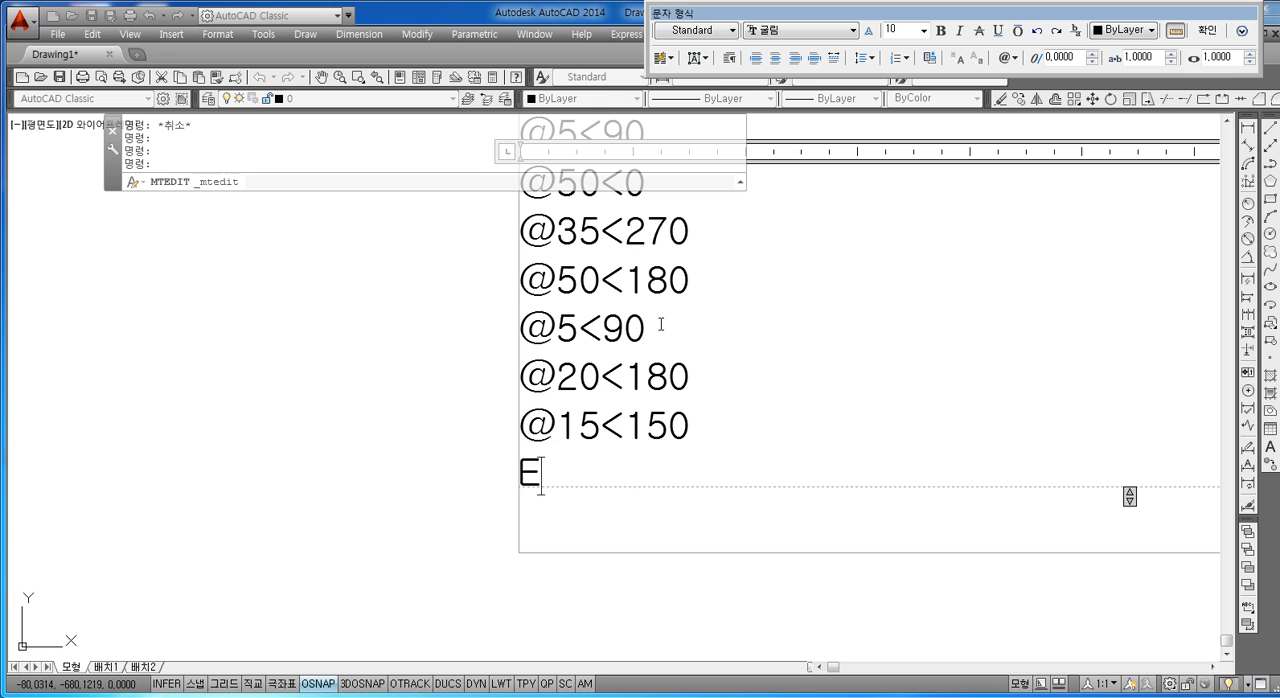
type("SC 완료")
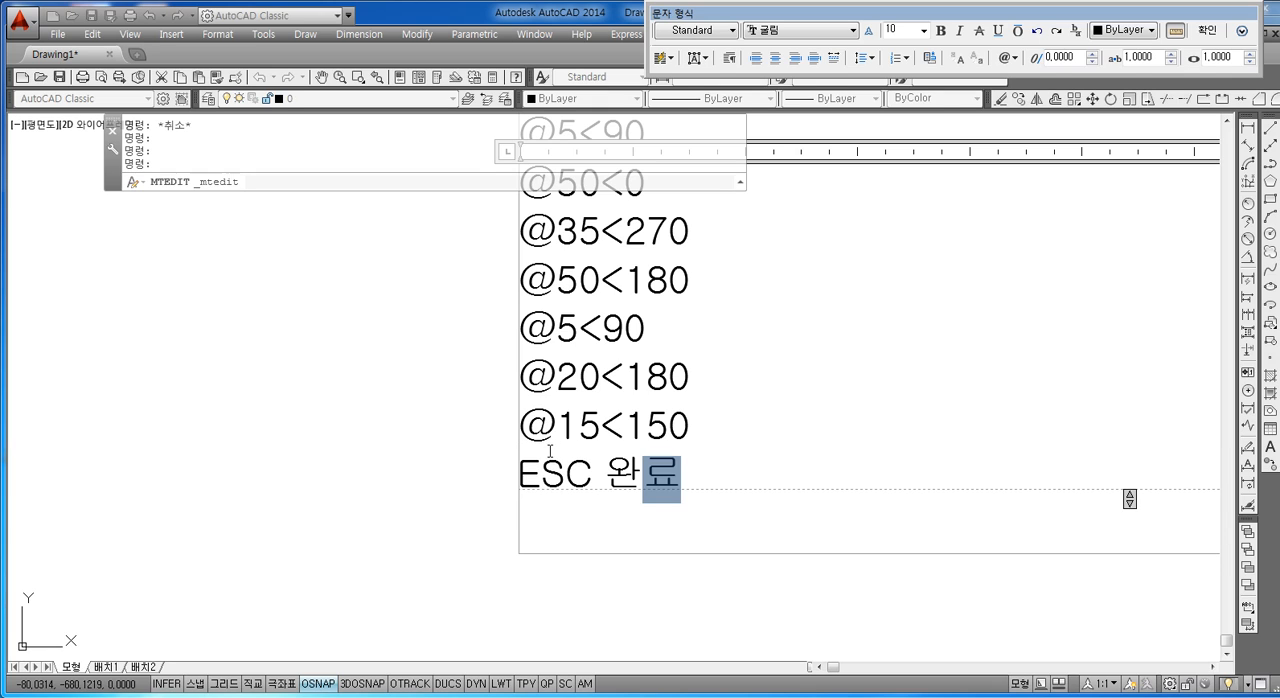
left_click(400, 457)
scroll(450, 437, "down", 2)
mouse_move(450, 437)
middle_mouse_down()
mouse_move(450, 508)
mouse_move(450, 491)
mouse_move(425, 531)
middle_mouse_up()
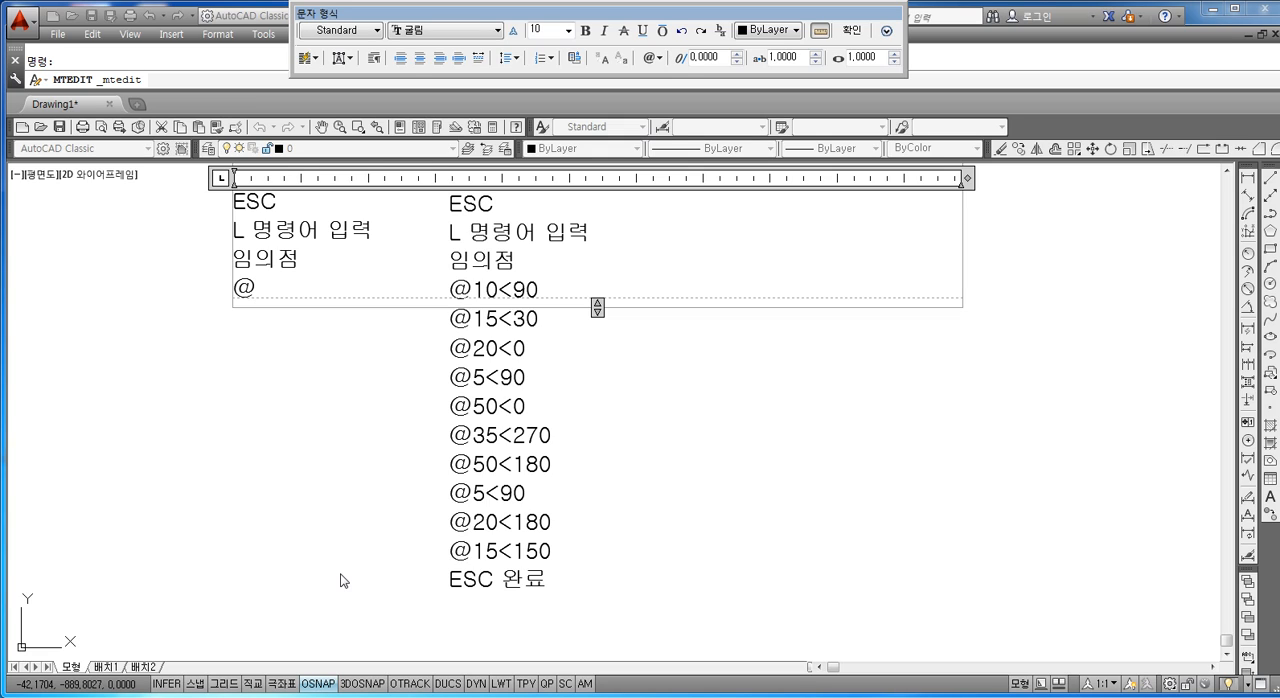
type("30<90")
key("Return")
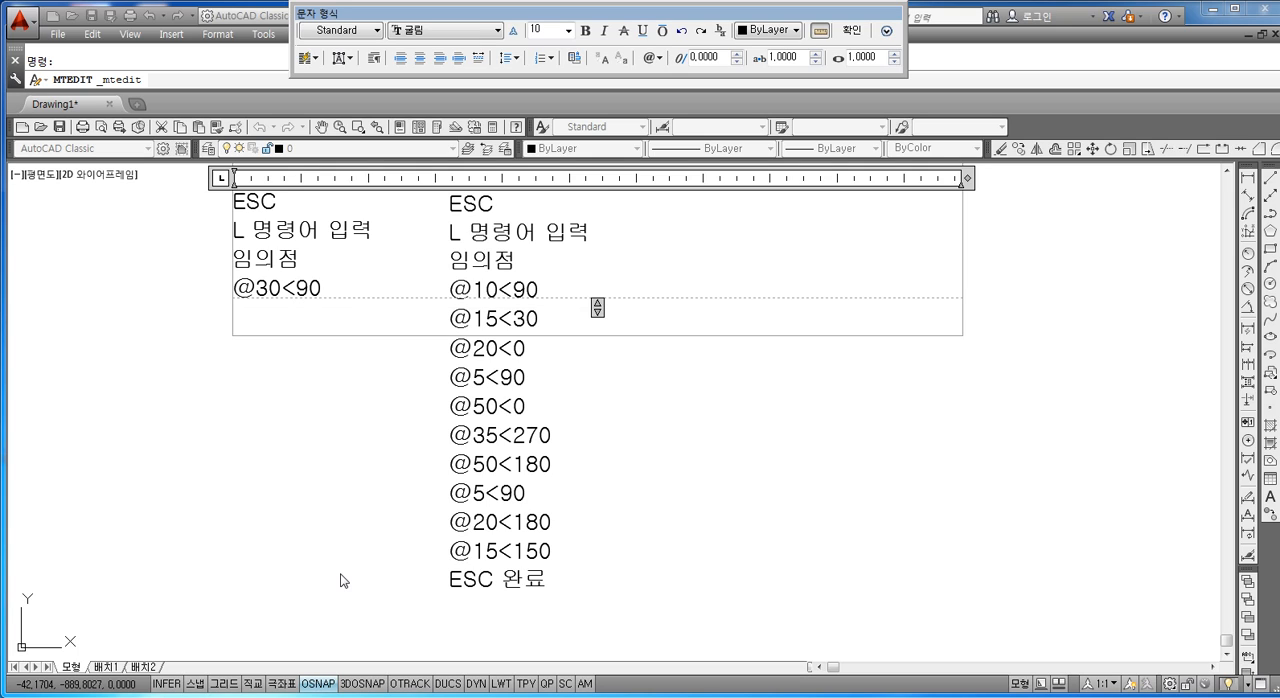
type("@")
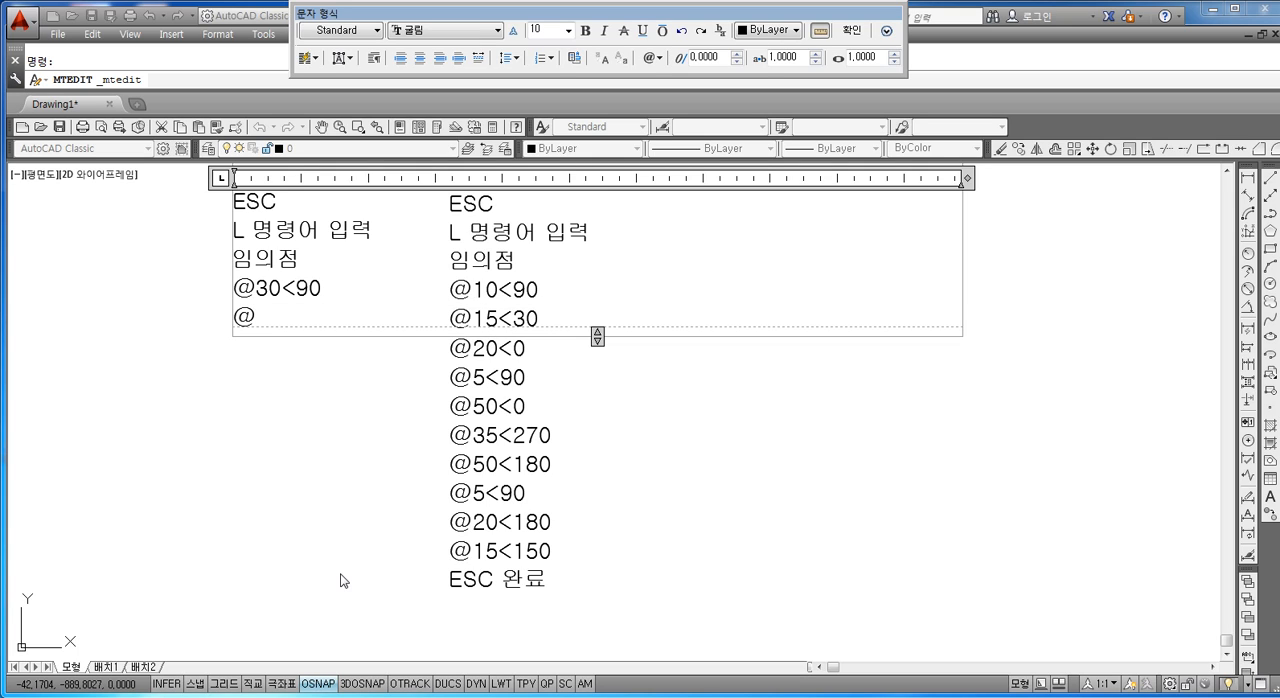
type("30<30")
key("Return")
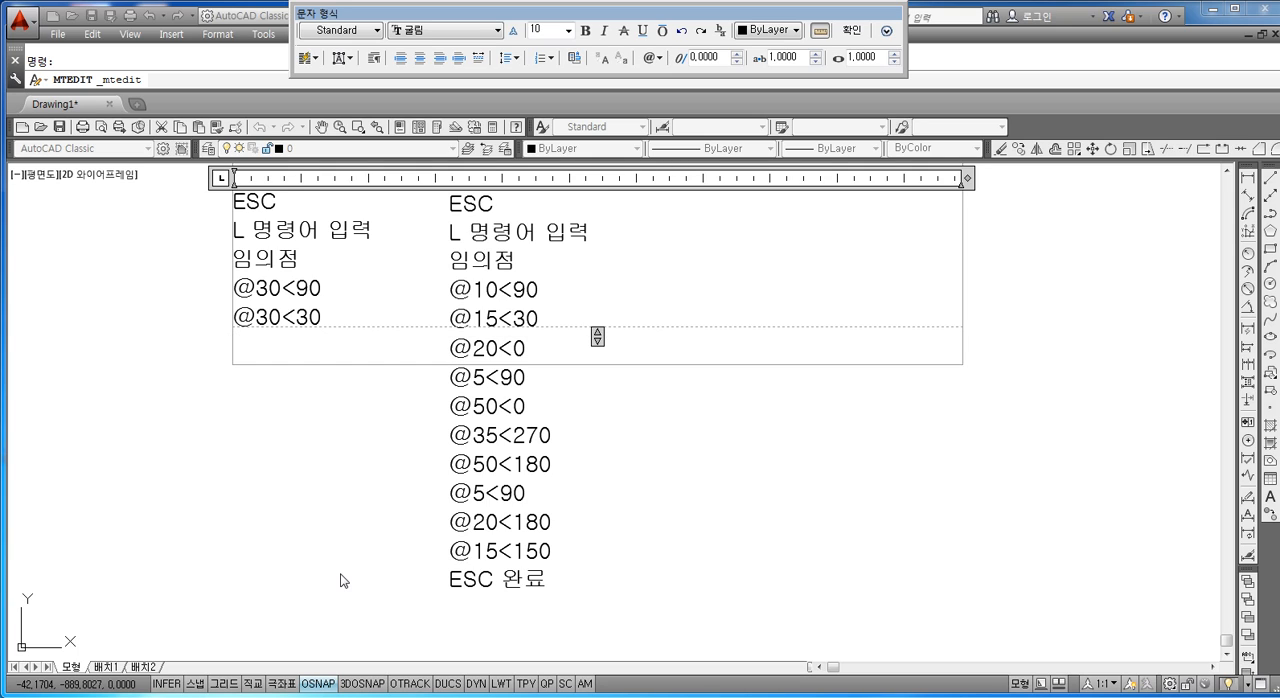
type("@")
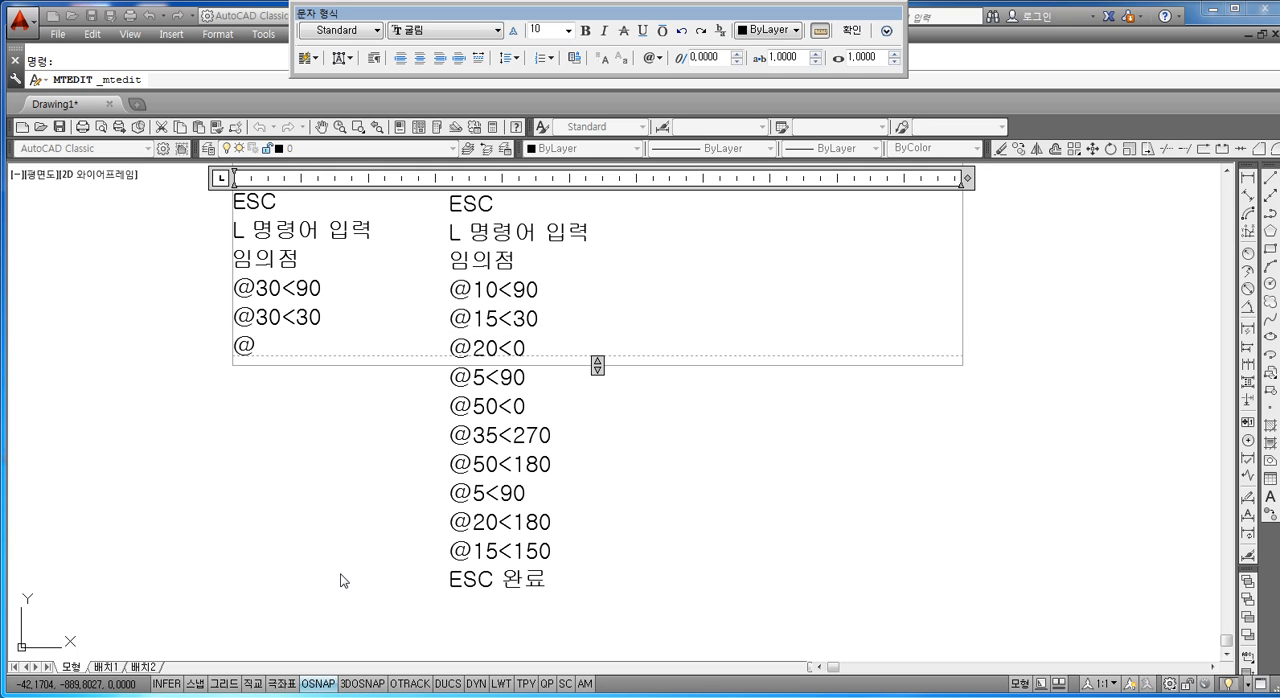
type("10<0")
key("Return")
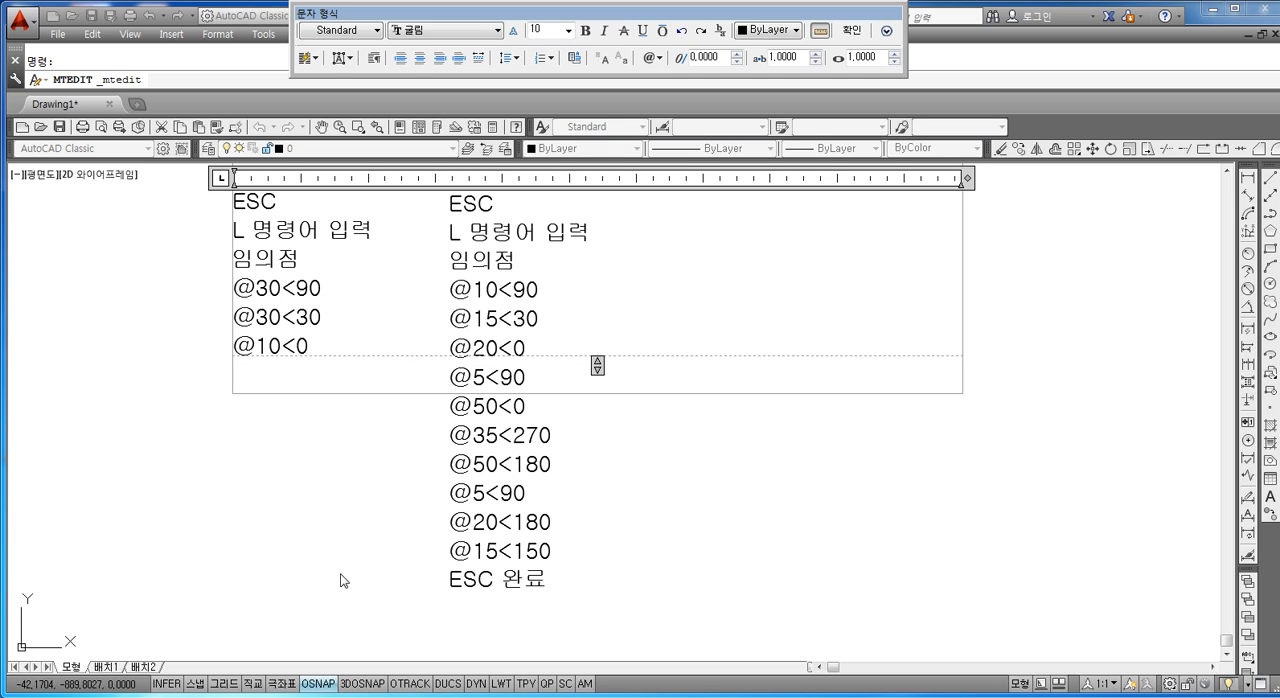
type("@")
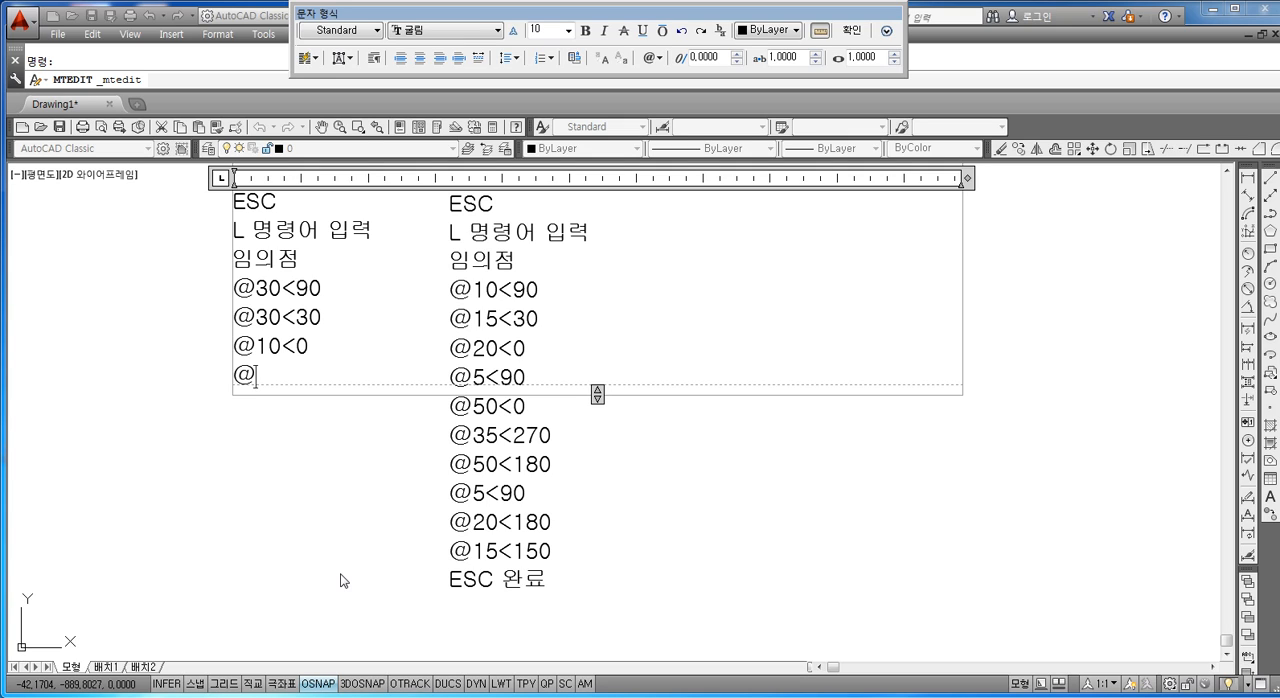
type("10<270")
key("Return")
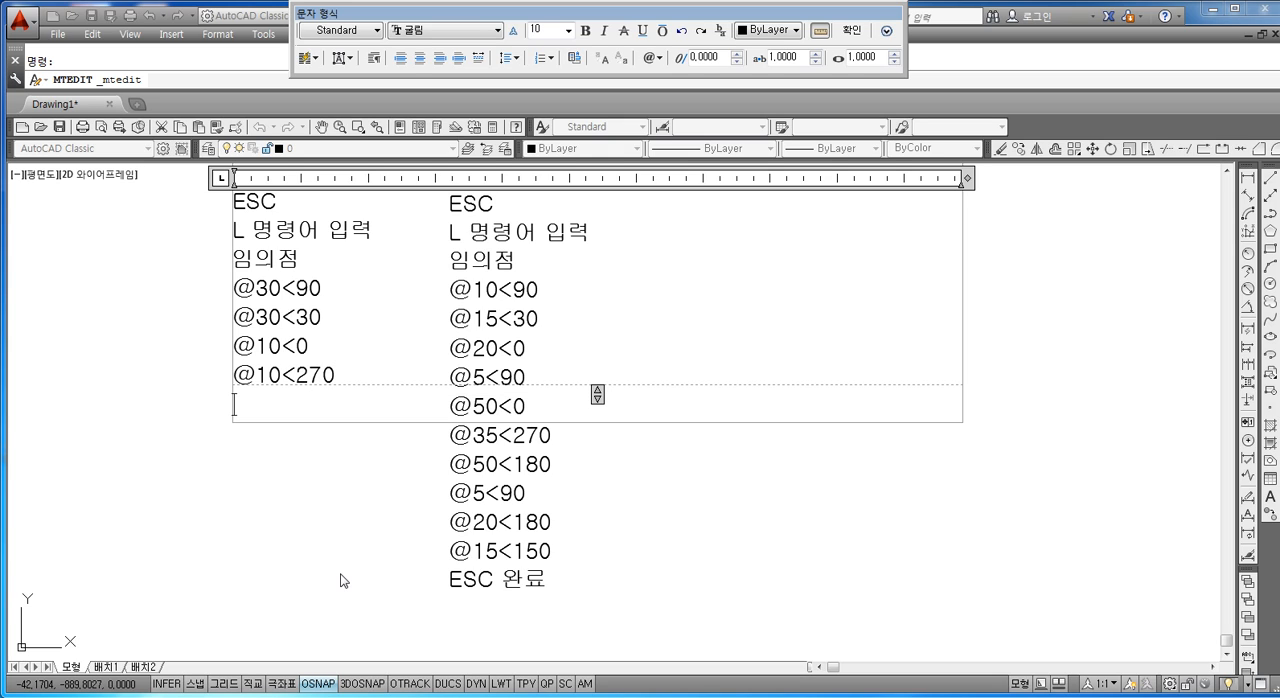
type("@")
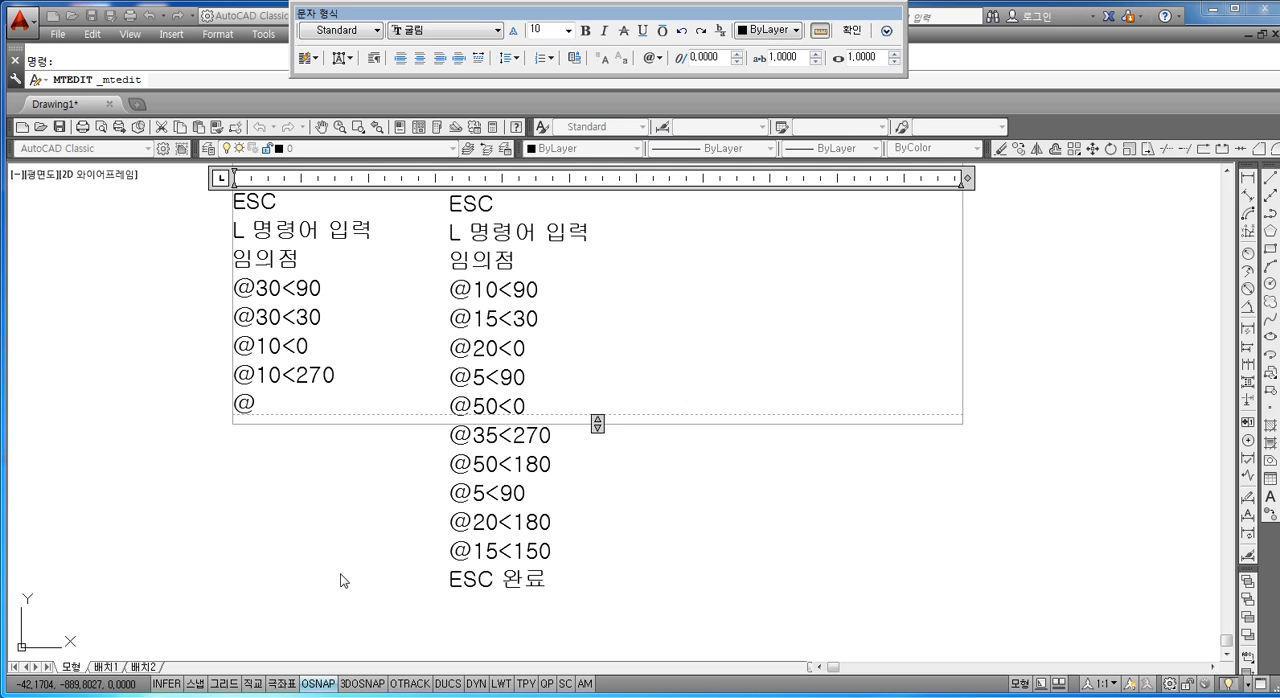
type("@")
key("BackSpace")
type("20<225")
key("Return")
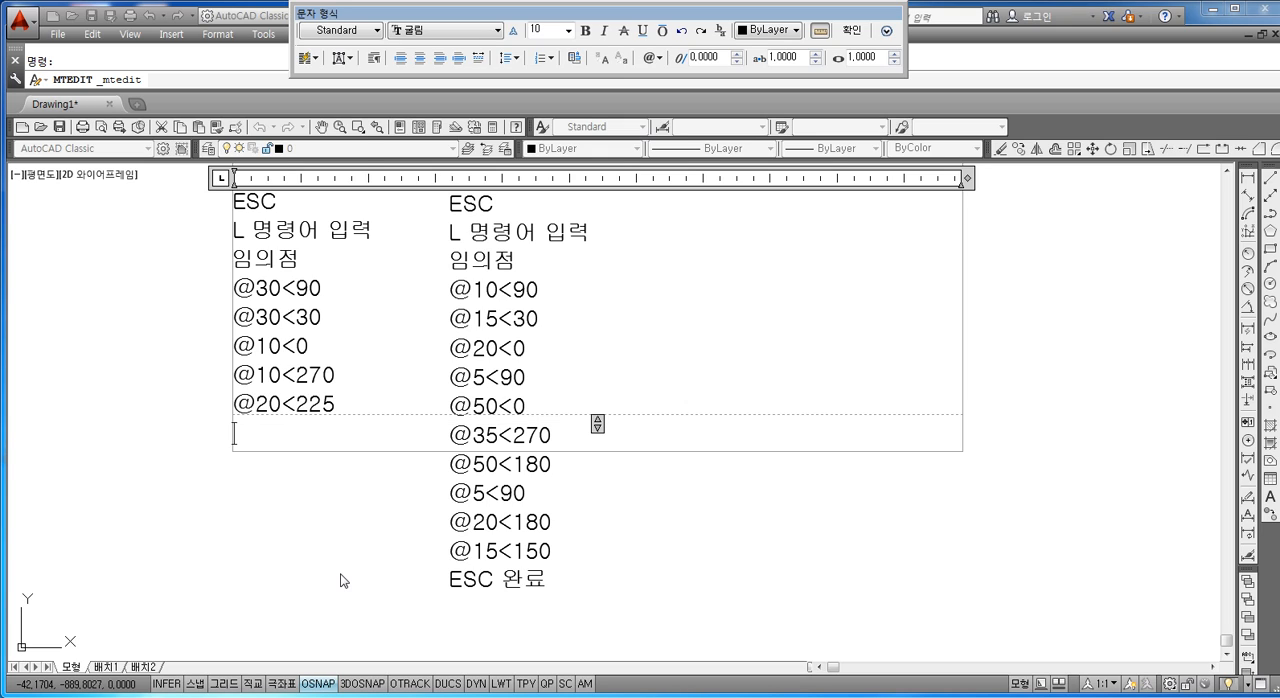
type("@")
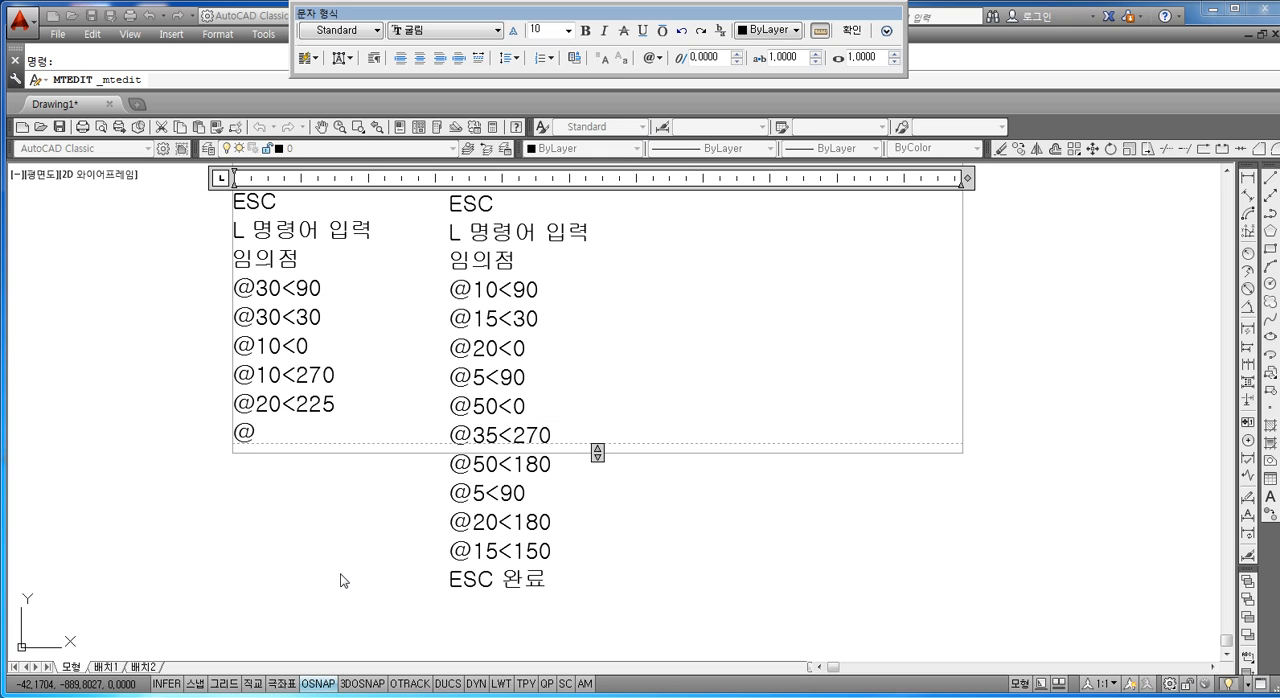
type("10<270")
key("Return")
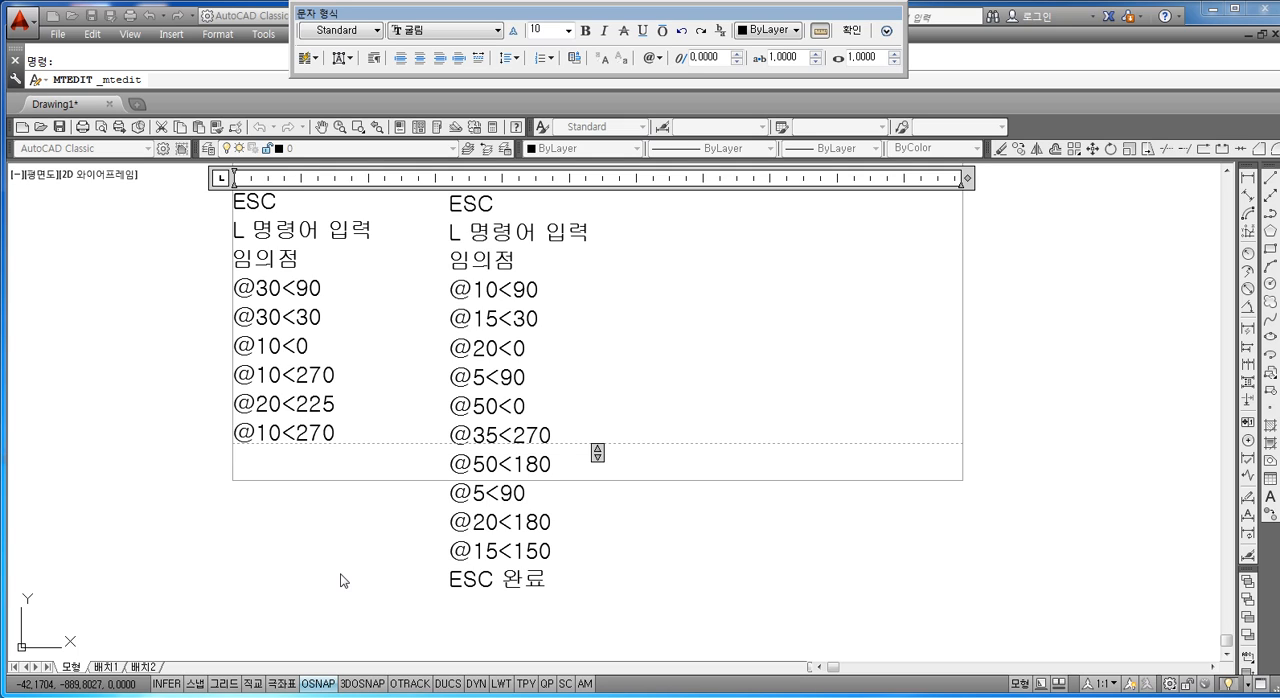
type("@60")
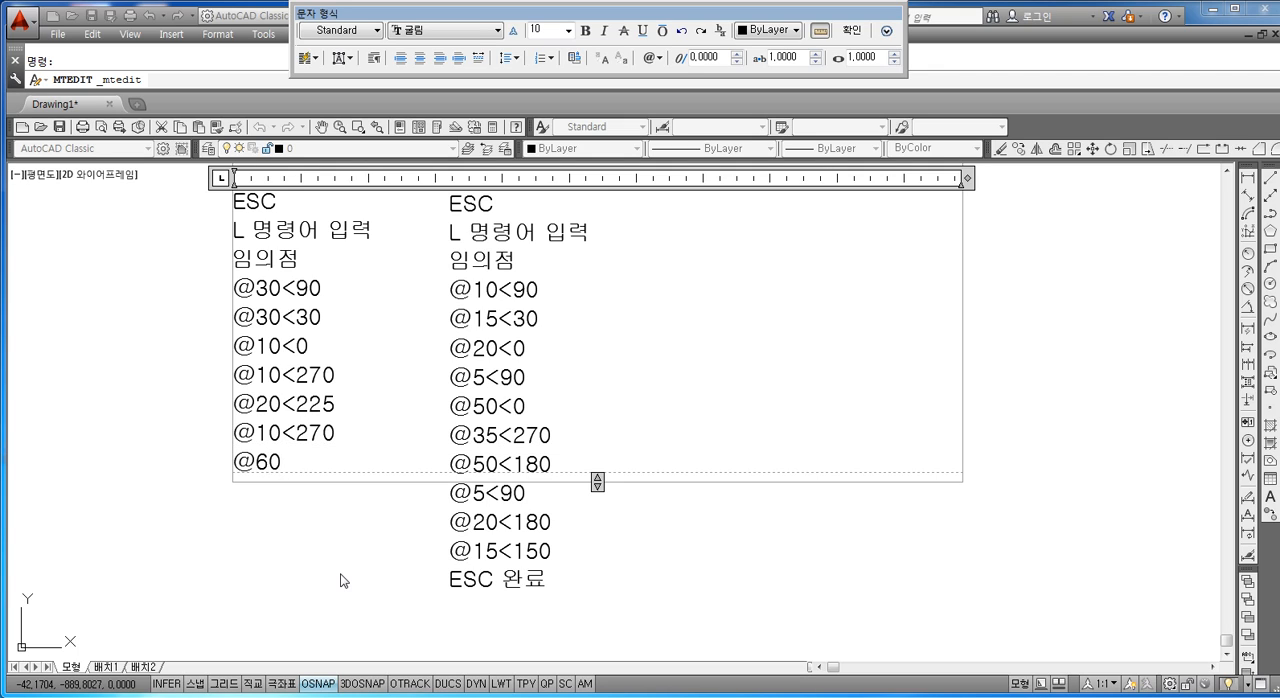
type("<0")
key("Return")
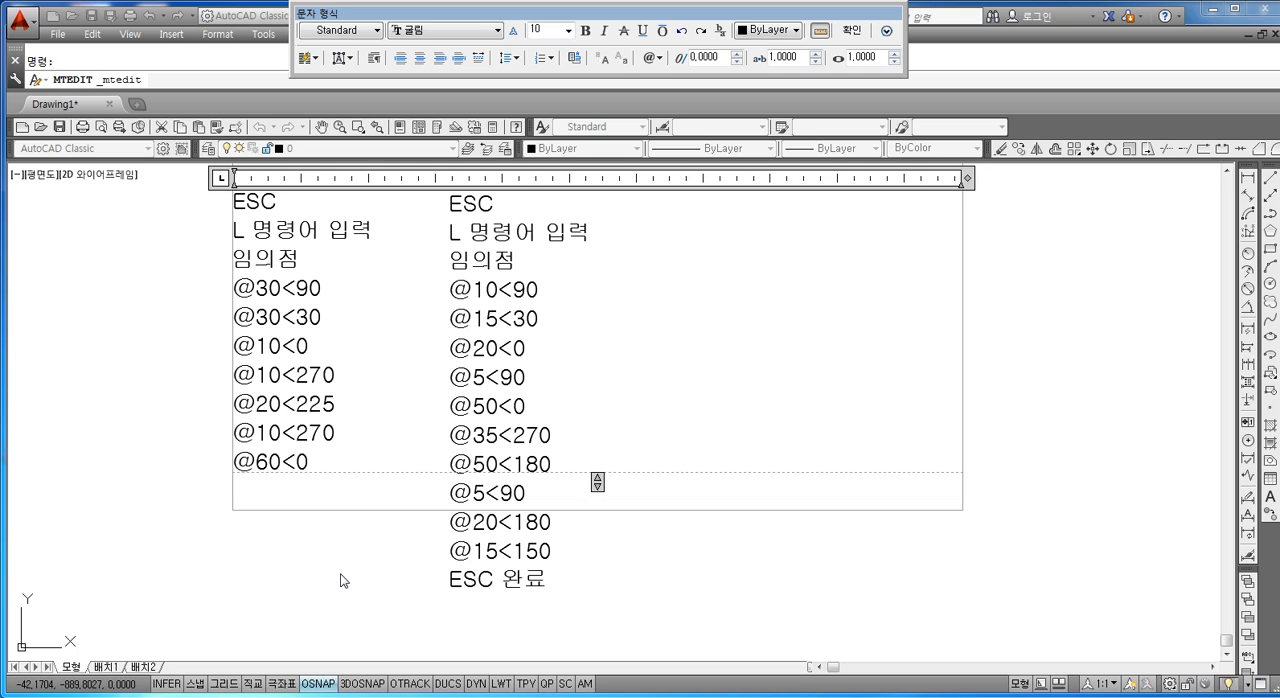
type("@")
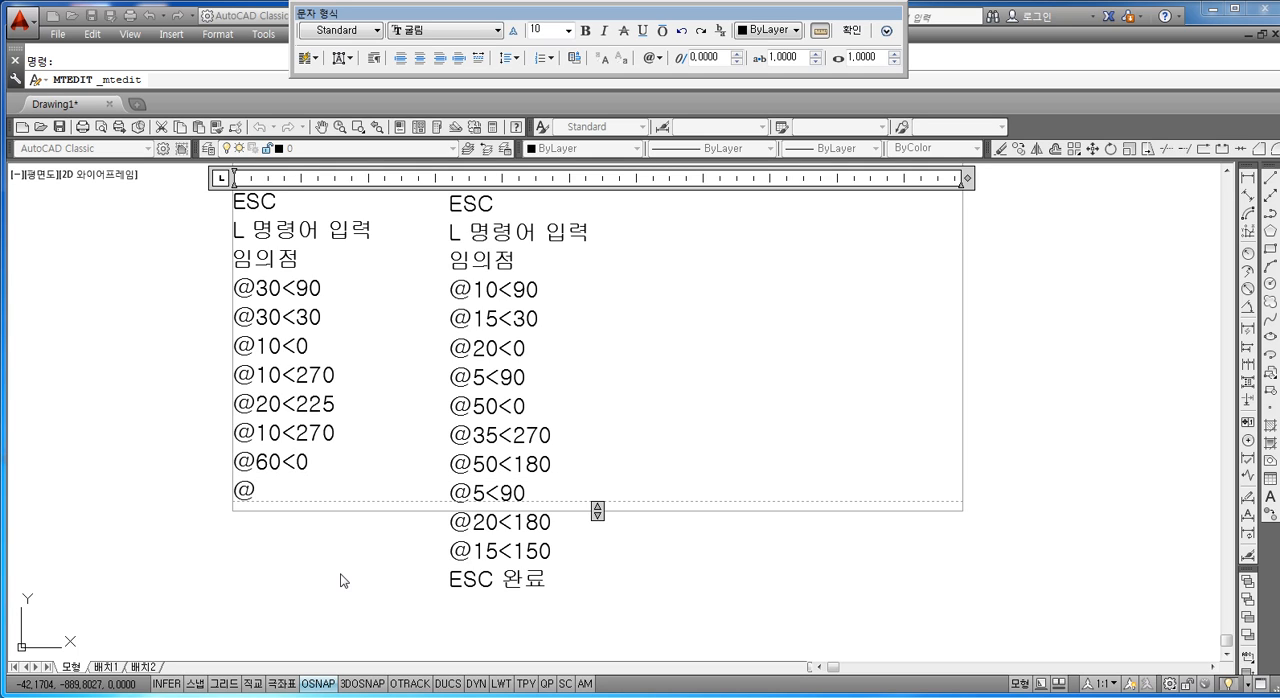
type("10<90")
key("Return")
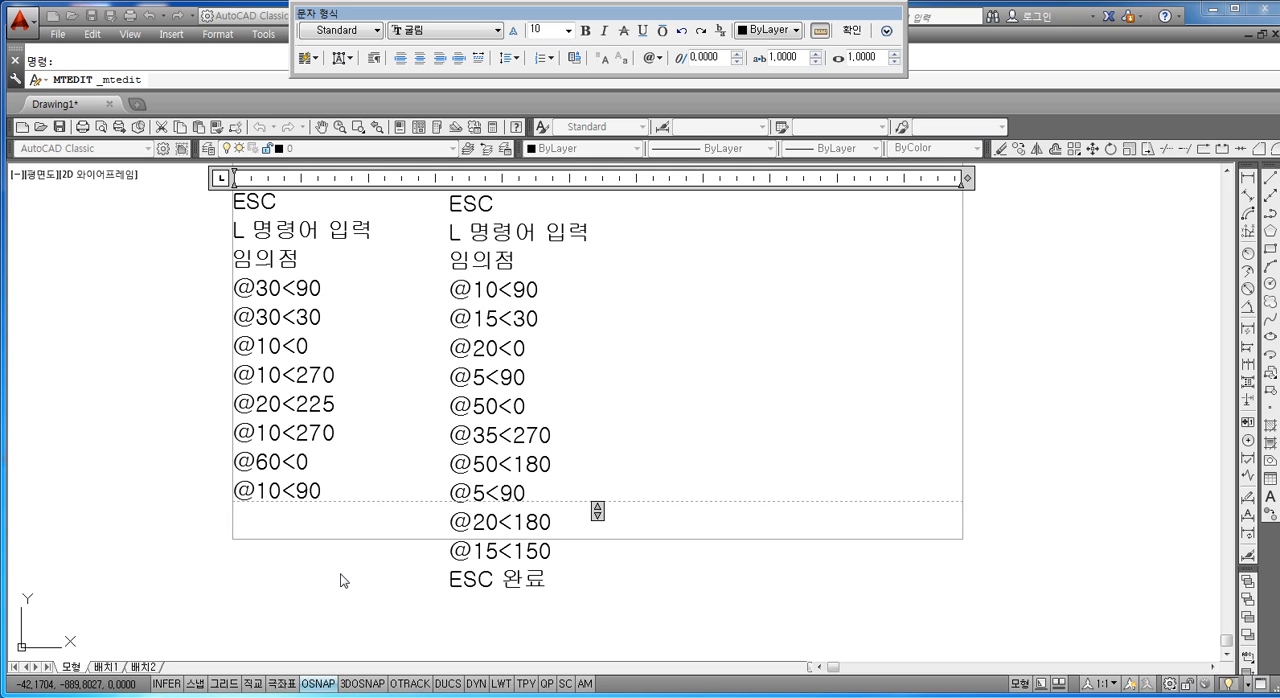
type("@")
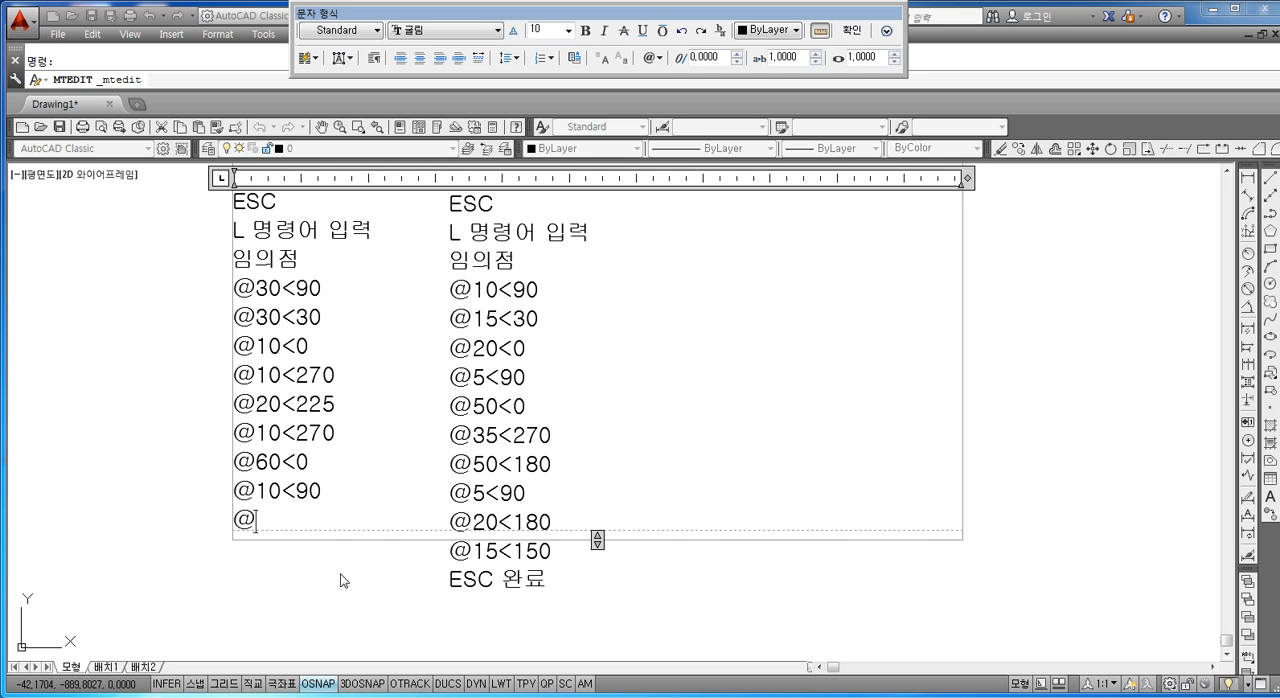
type("20")
type("135")
key("Left")
type("<")
key("Right")
key("Right")
key("Right")
key("Return")
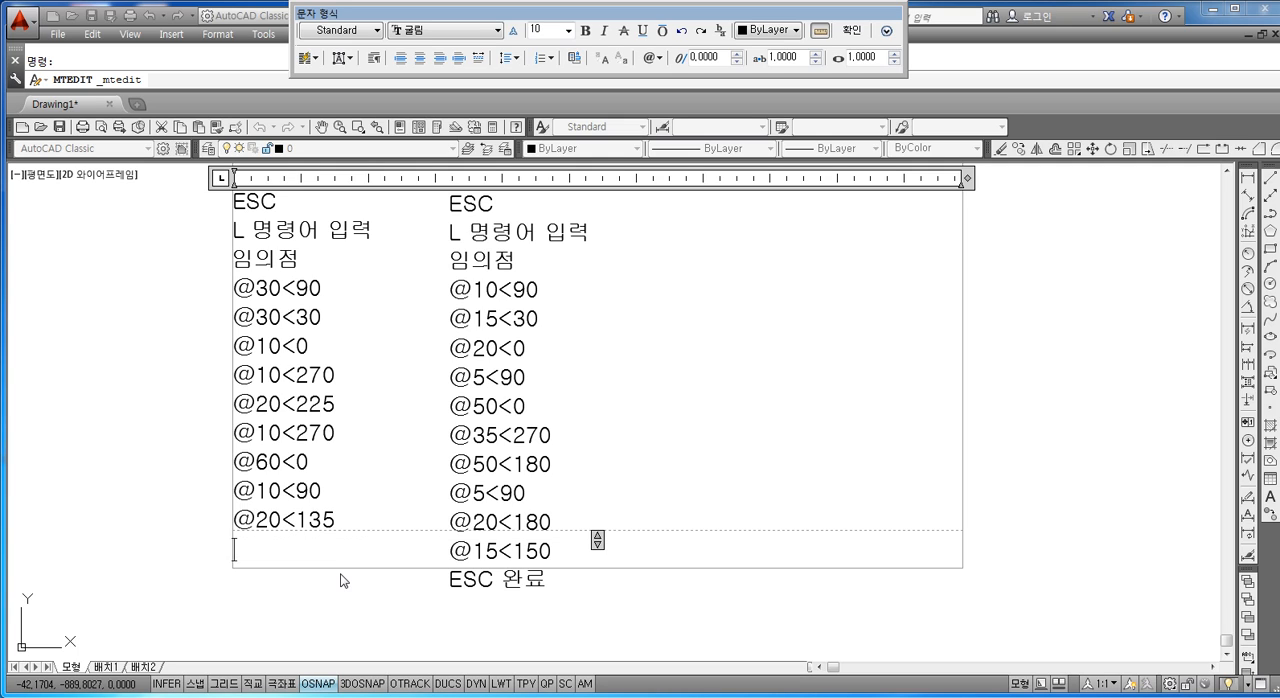
type("@")
key("BackSpace")
type("@10<")
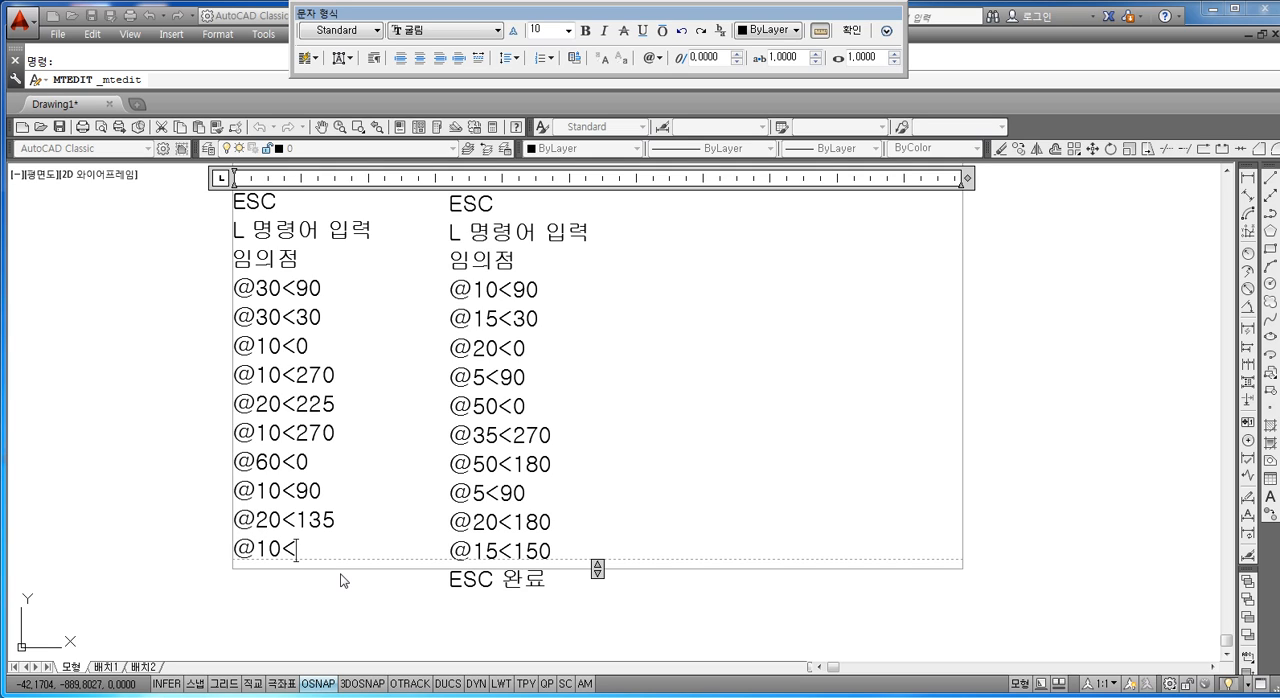
type("90")
key("Return")
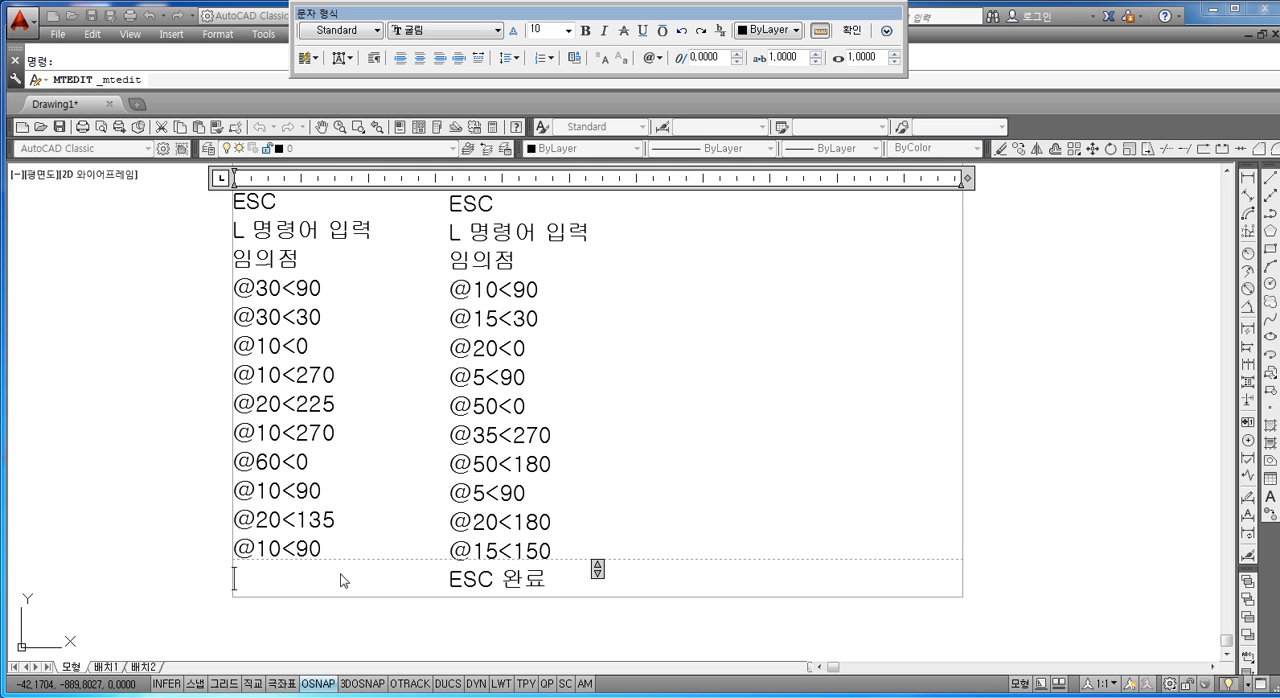
type("@10<0")
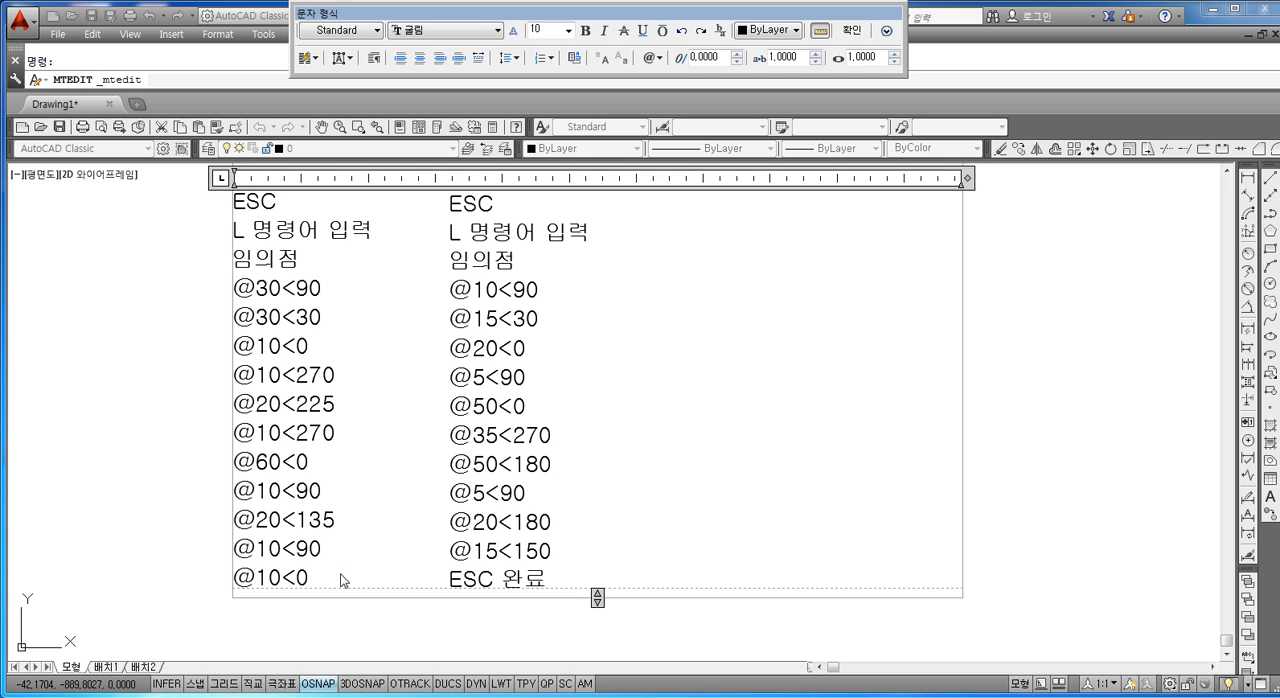
key("Return")
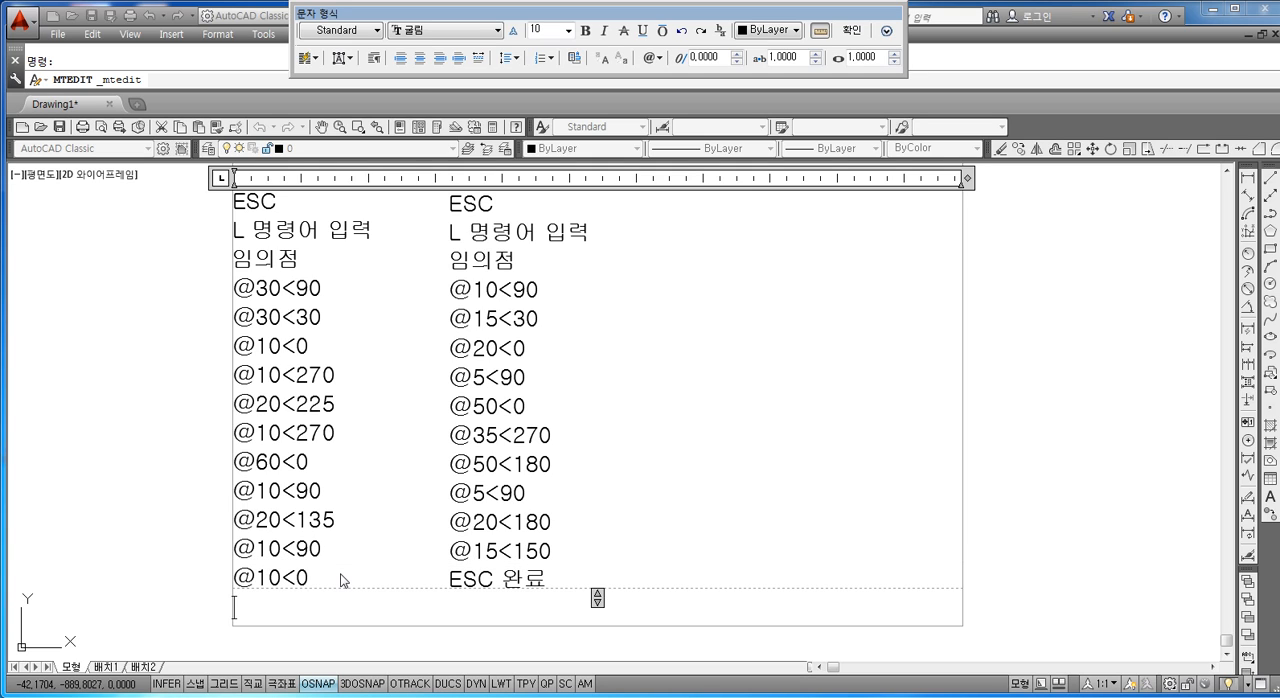
type("@")
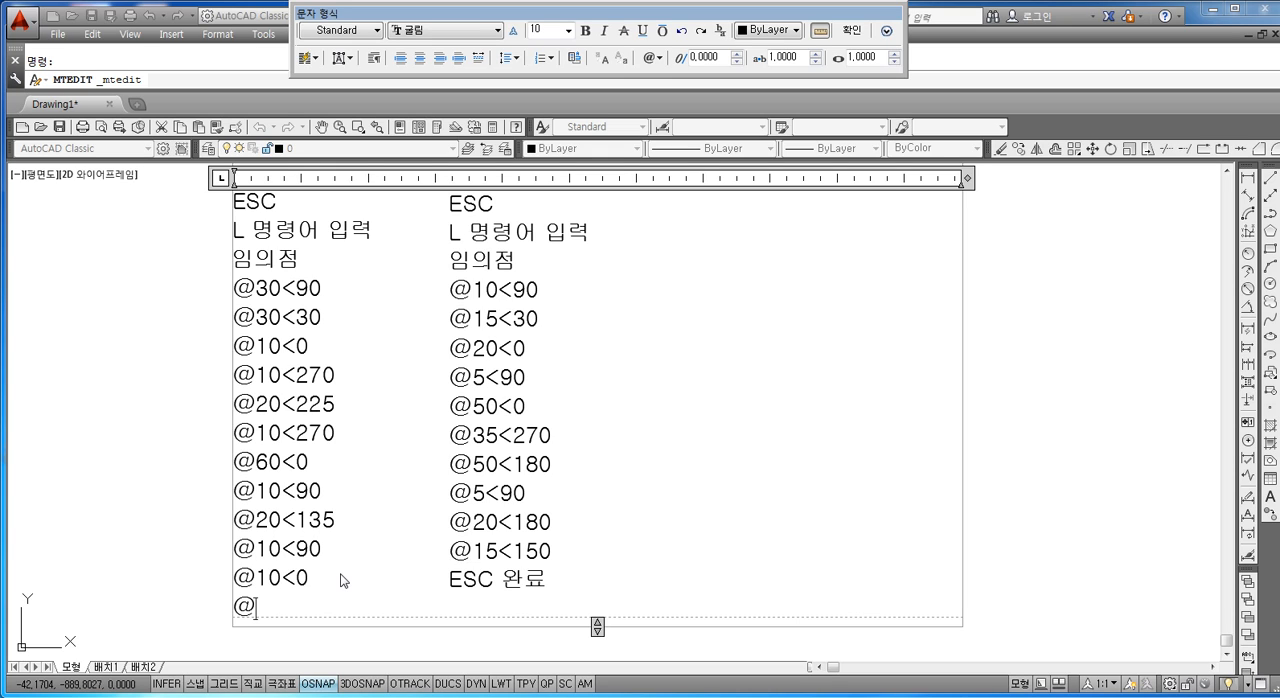
type("30<-30")
key("Up")
key("Up")
key("Up")
key("Down")
key("Down")
key("Up")
left_click(986, 472)
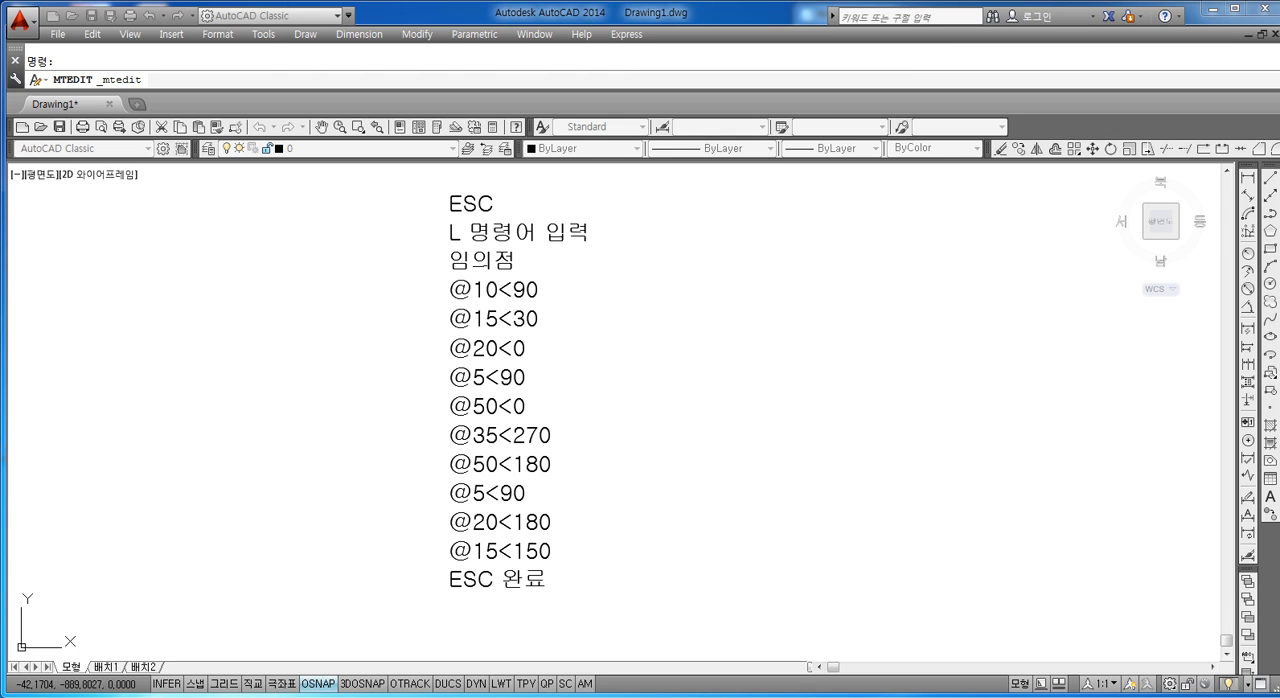
double_click(530, 563)
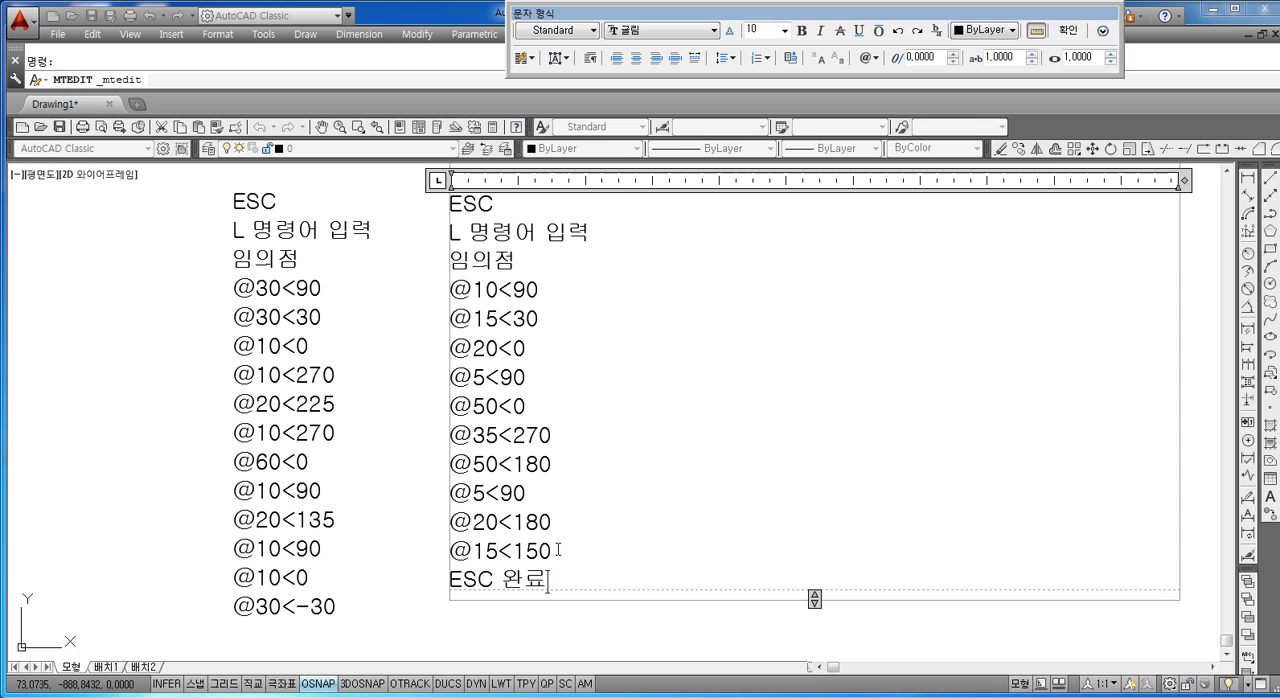
key("BackSpace")
key("BackSpace")
key("BackSpace")
key("BackSpace")
key("BackSpace")
key("BackSpace")
key("BackSpace")
key("BackSpace")
key("BackSpace")
key("BackSpace")
key("BackSpace")
key("BackSpace")
key("BackSpace")
key("BackSpace")
key("BackSpace")
key("BackSpace")
key("BackSpace")
key("BackSpace")
key("BackSpace")
key("BackSpace")
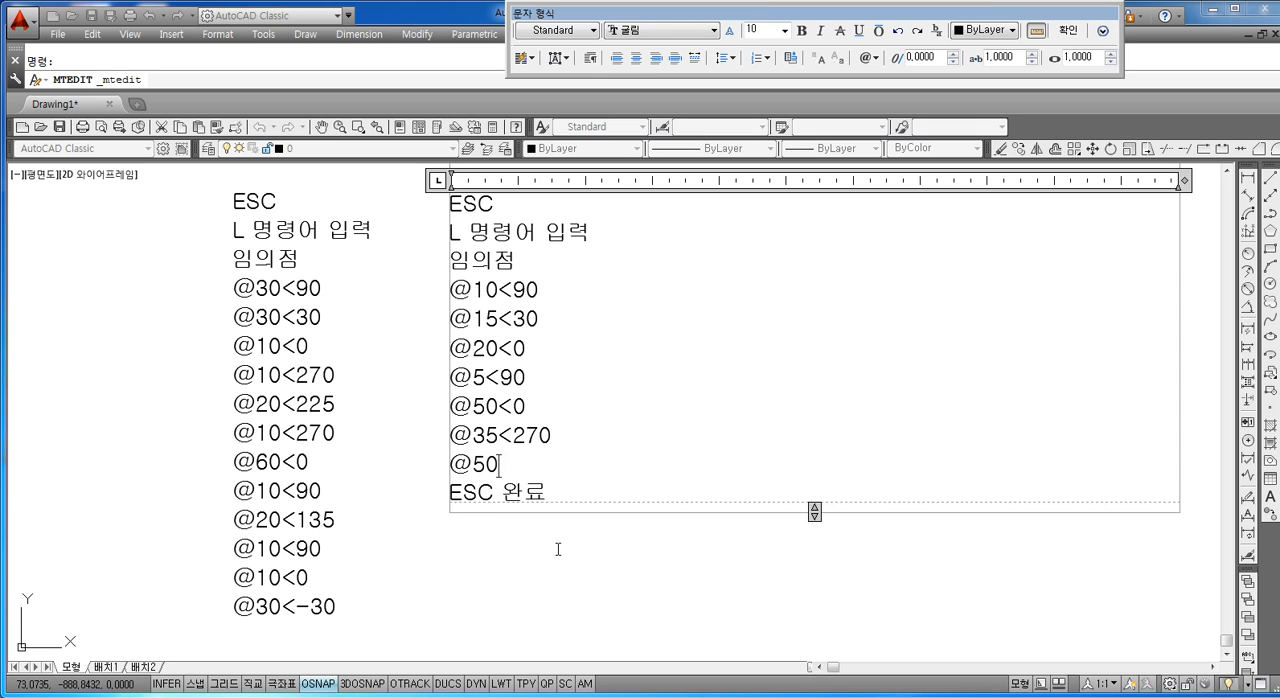
key("BackSpace")
key("BackSpace")
key("BackSpace")
key("BackSpace")
key("BackSpace")
key("BackSpace")
key("BackSpace")
key("BackSpace")
key("BackSpace")
key("BackSpace")
key("BackSpace")
key("BackSpace")
key("BackSpace")
key("BackSpace")
key("BackSpace")
key("BackSpace")
key("BackSpace")
key("BackSpace")
key("BackSpace")
key("BackSpace")
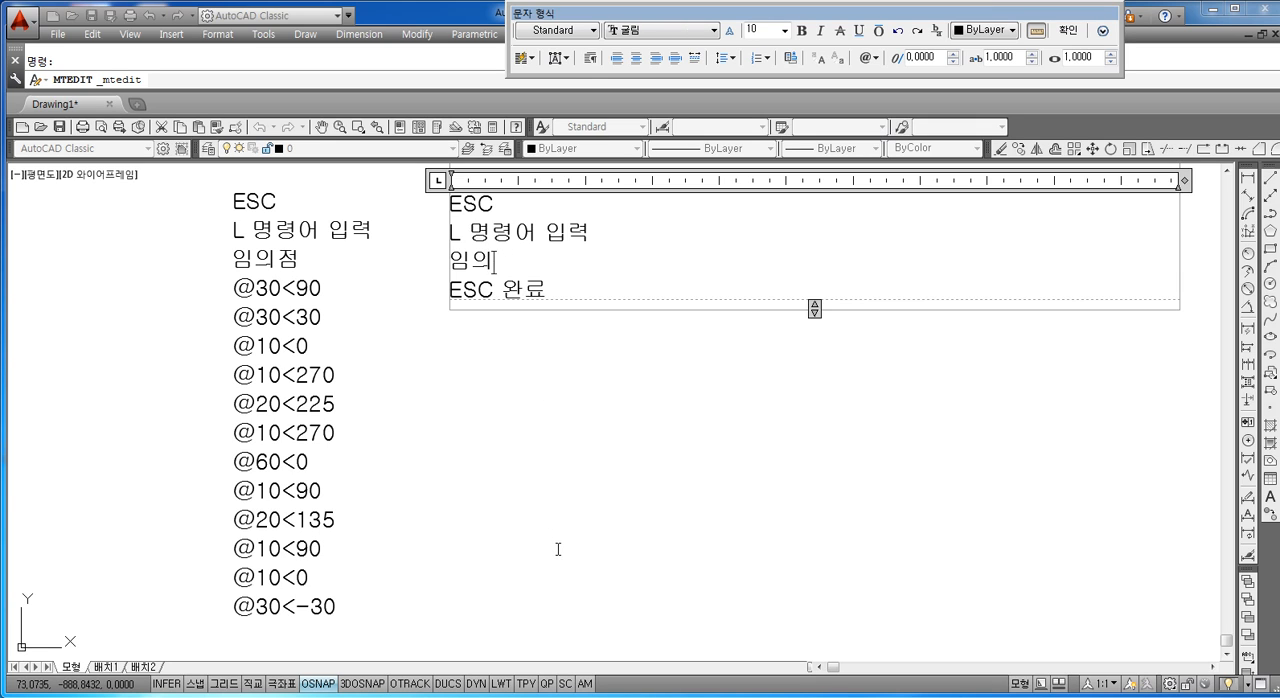
key("BackSpace")
key("BackSpace")
key("BackSpace")
key("BackSpace")
key("BackSpace")
key("BackSpace")
key("BackSpace")
key("BackSpace")
key("BackSpace")
key("BackSpace")
key("BackSpace")
key("BackSpace")
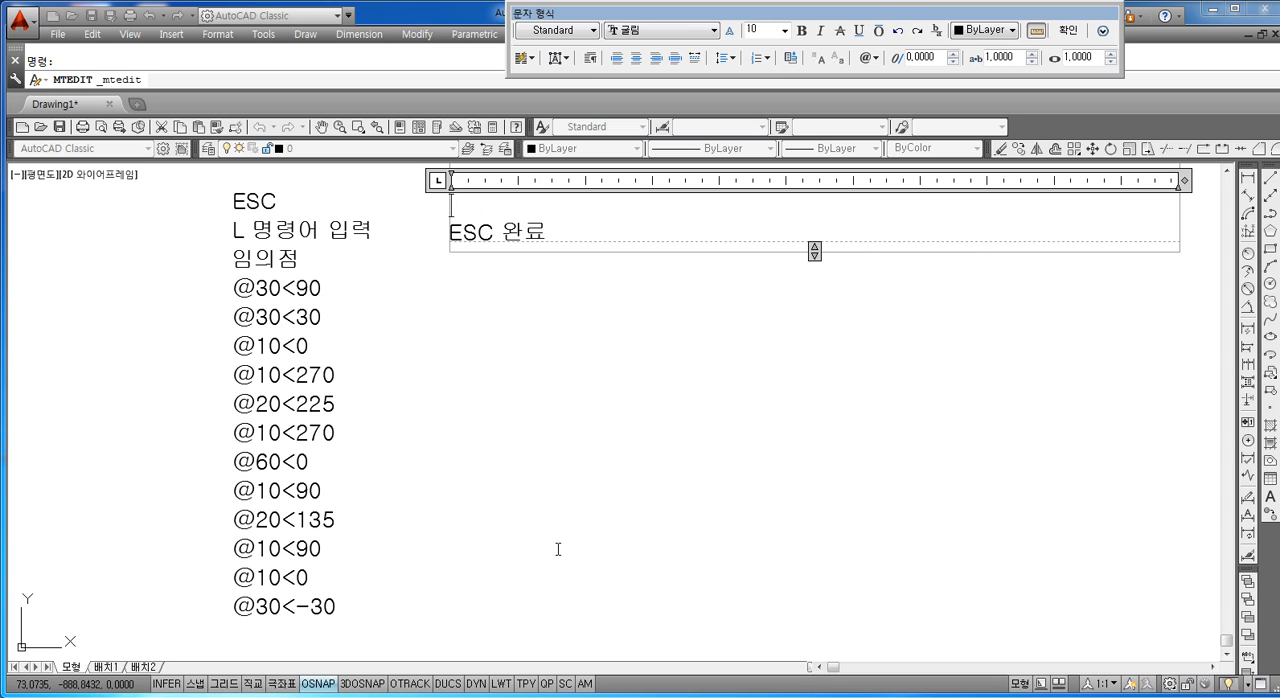
type("@30")
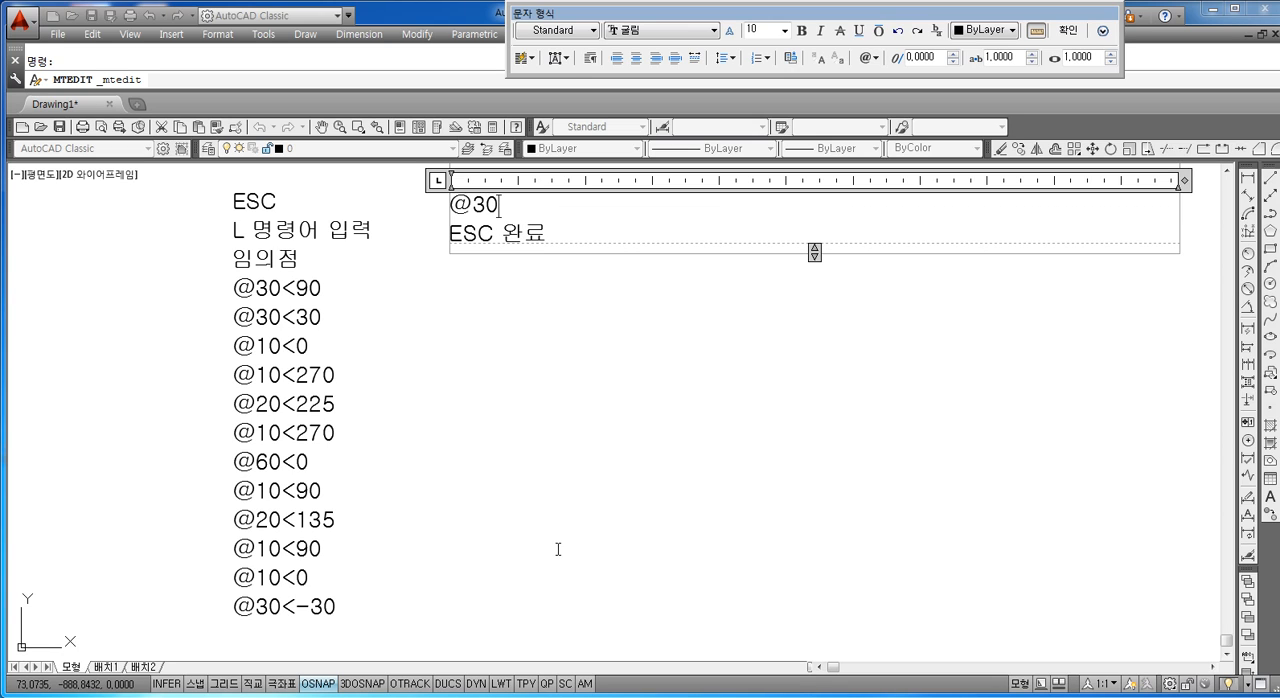
type("<270")
key("Return")
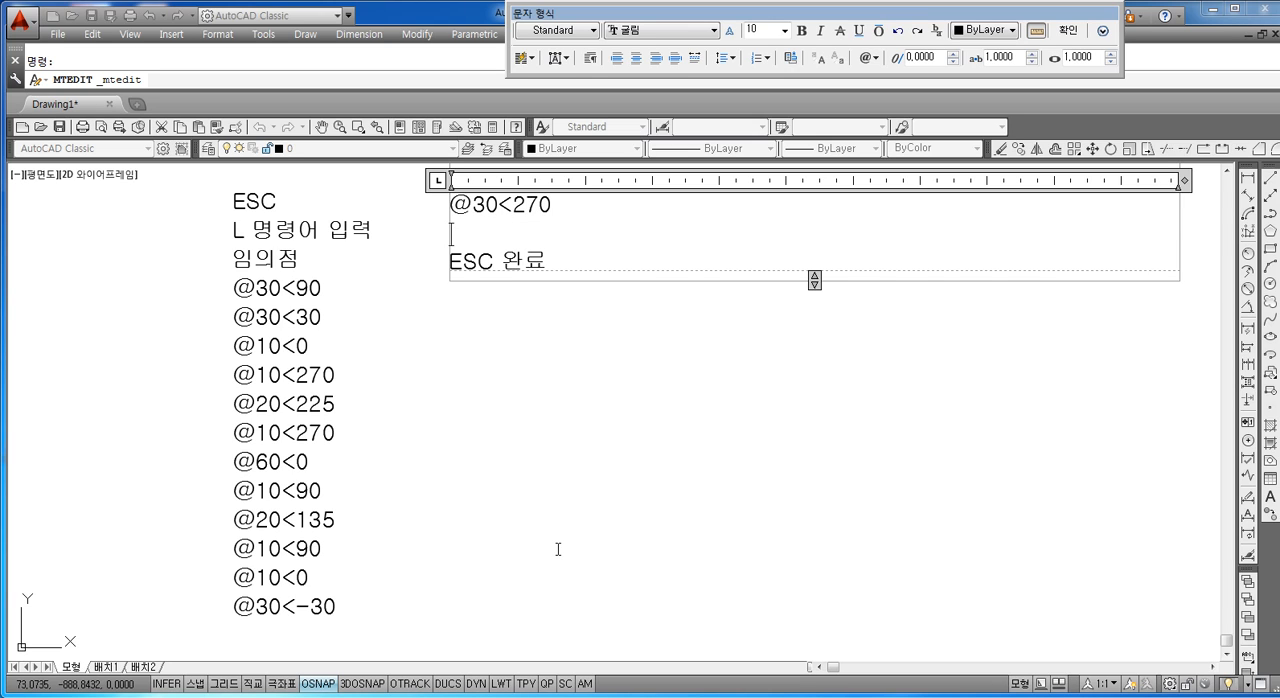
type("@")
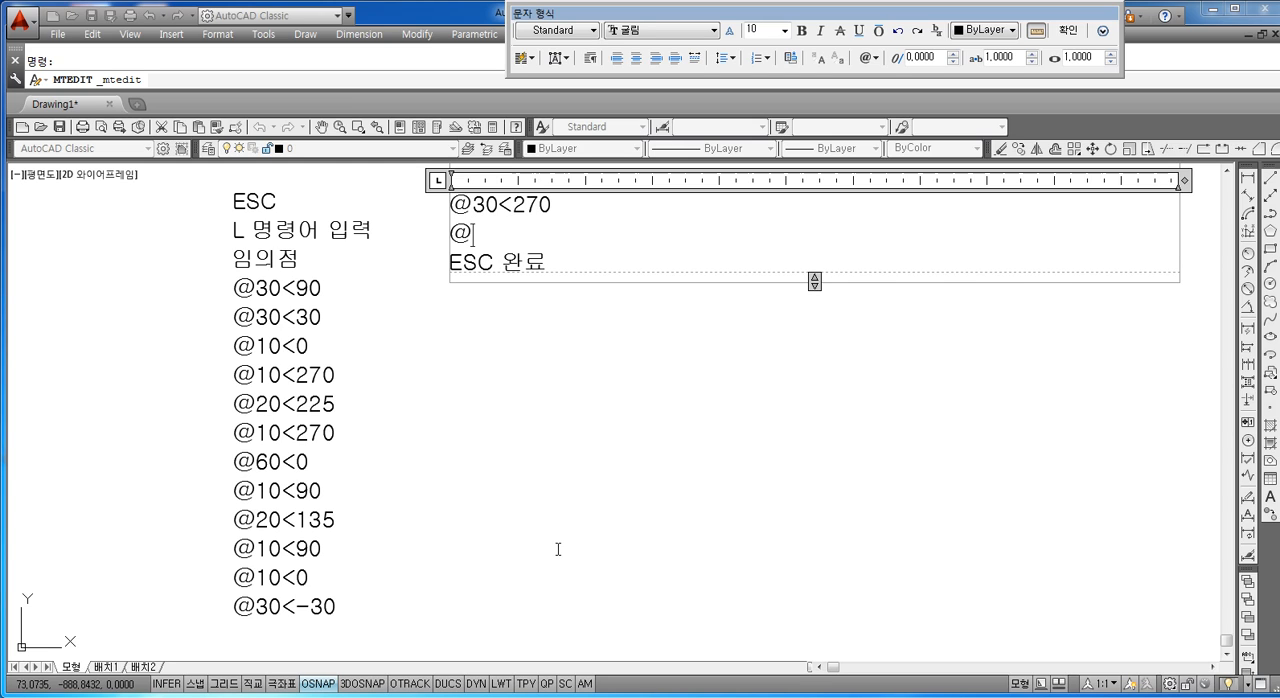
type("104<")
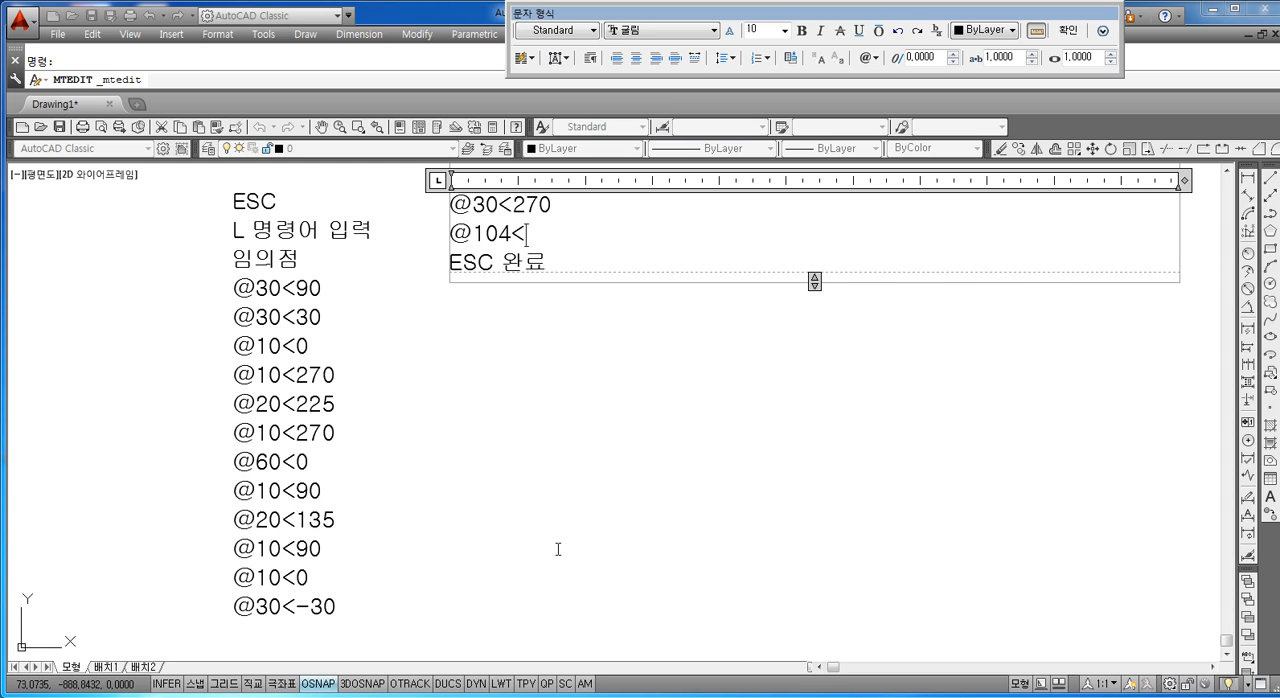
type("180")
key("Return")
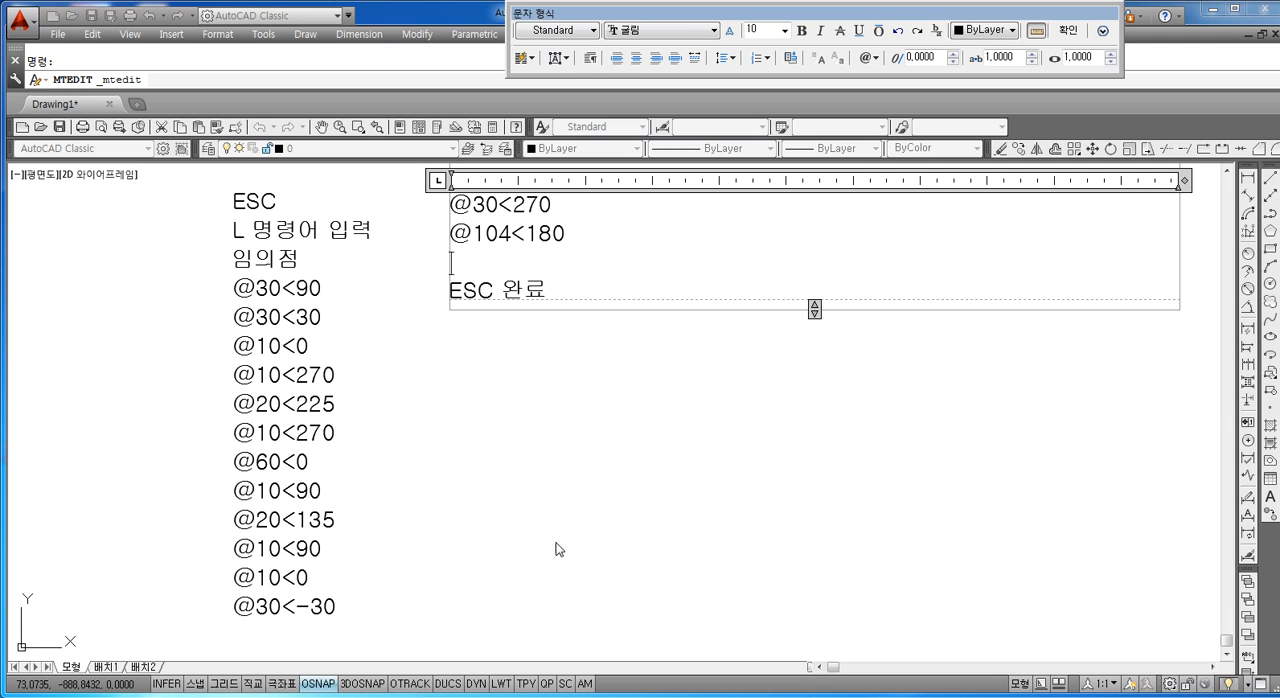
left_click(455, 458)
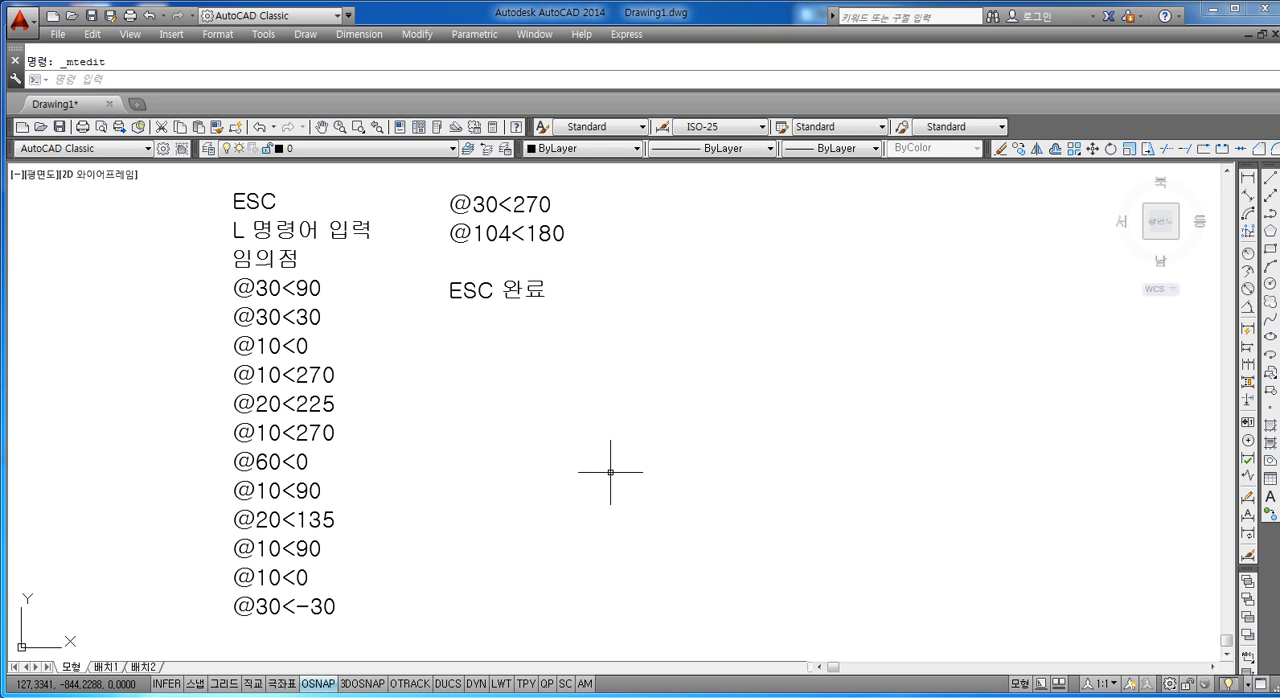
key("Escape")
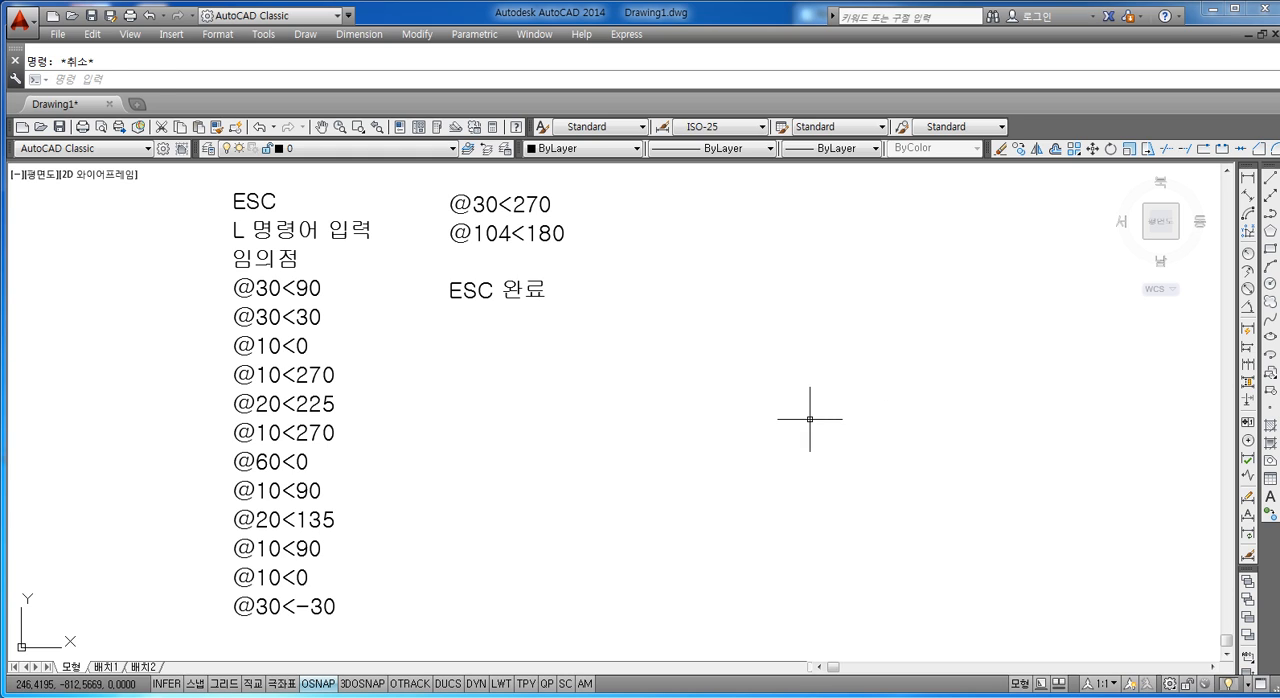
type("l")
key("Return")
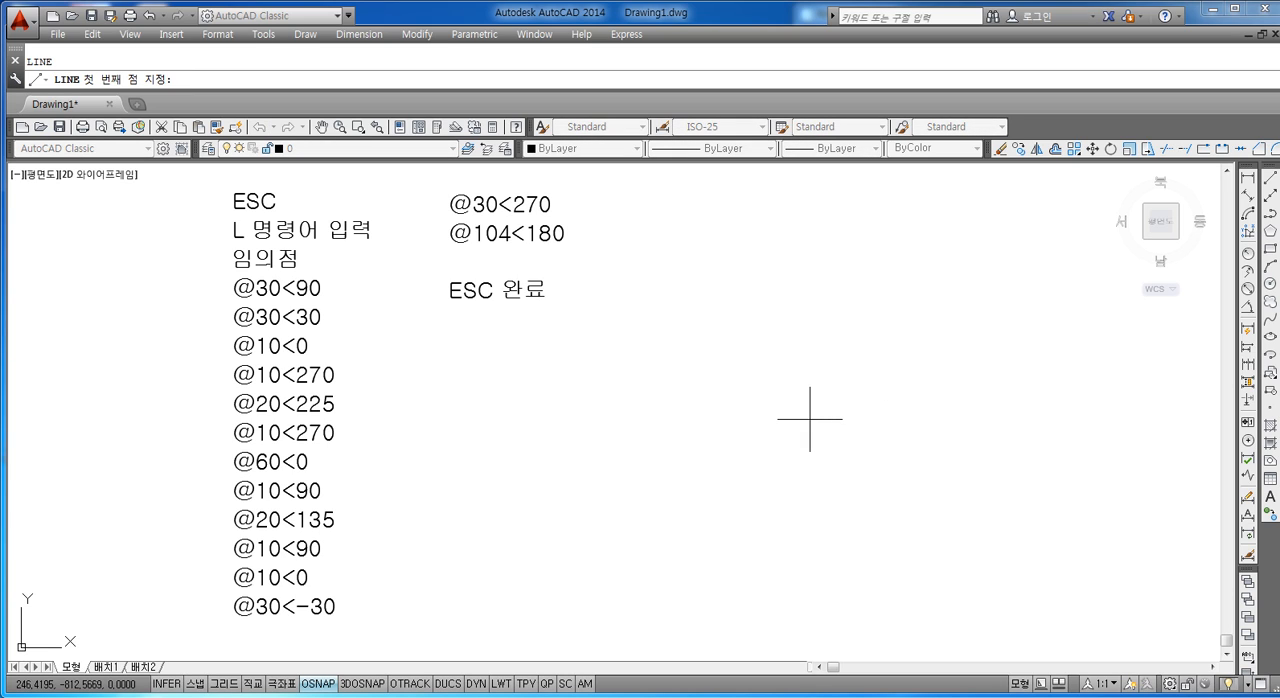
left_click(744, 578)
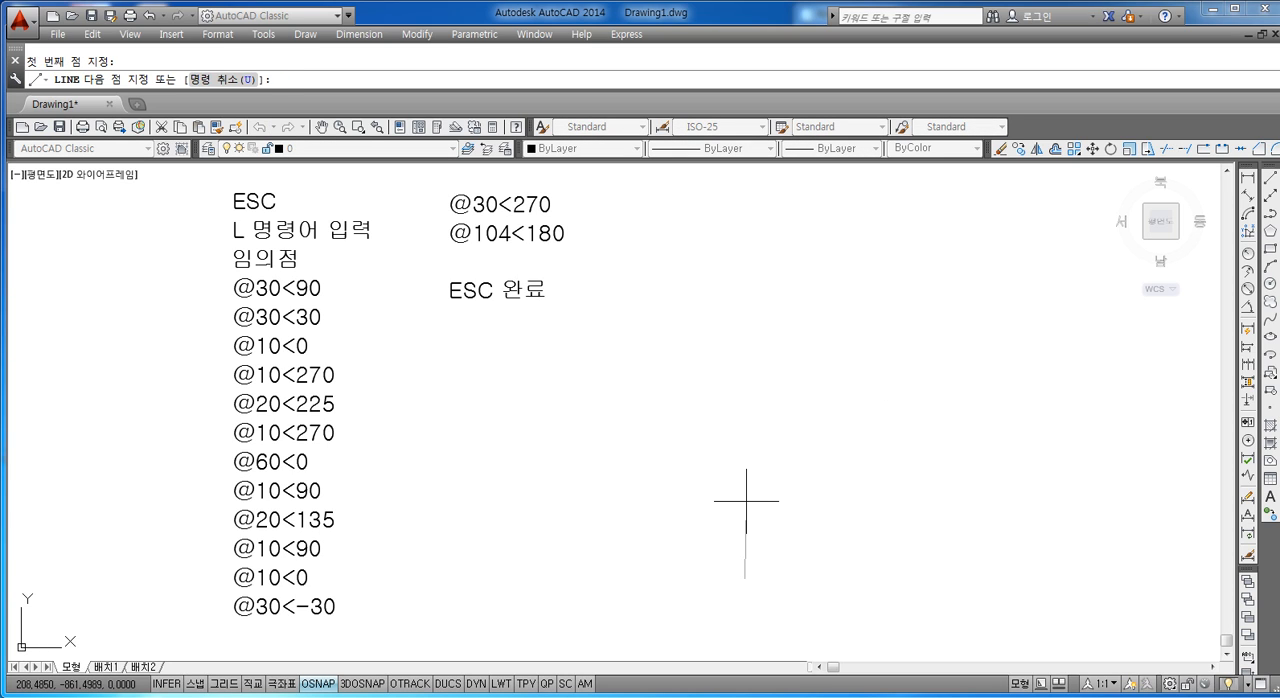
type("@30<90")
key("Return")
type("@")
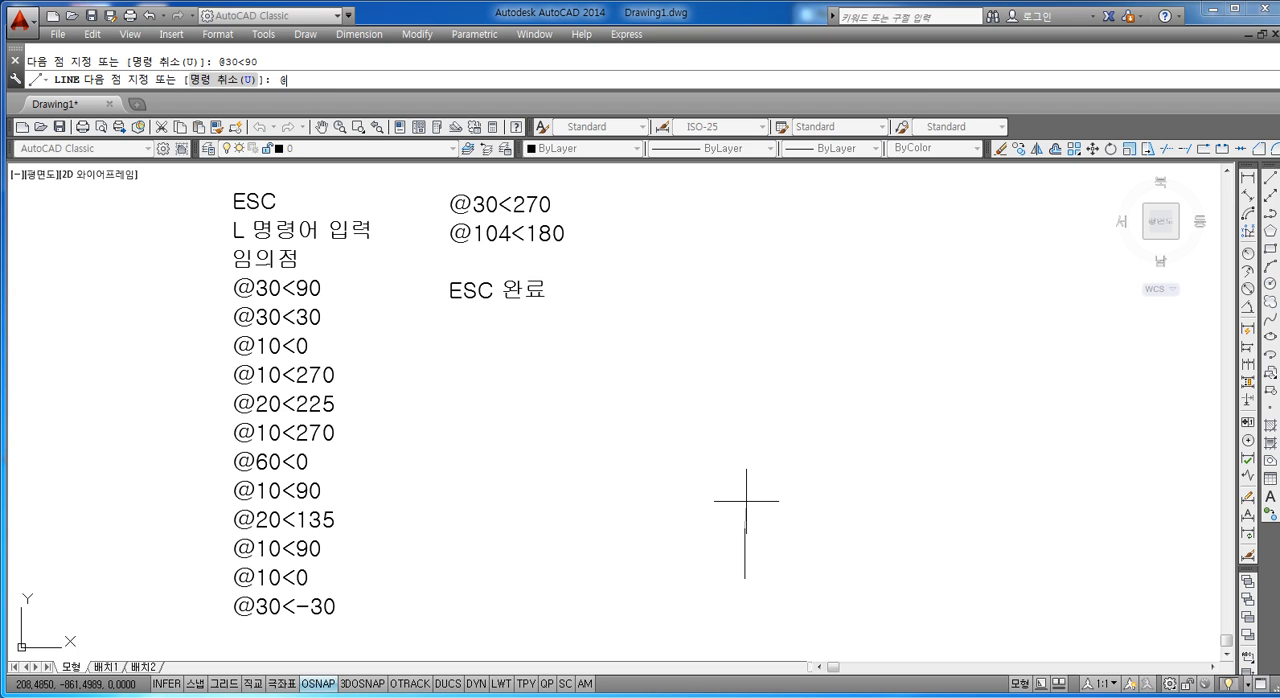
type("30<30")
key("Return")
key("Return")
type("@")
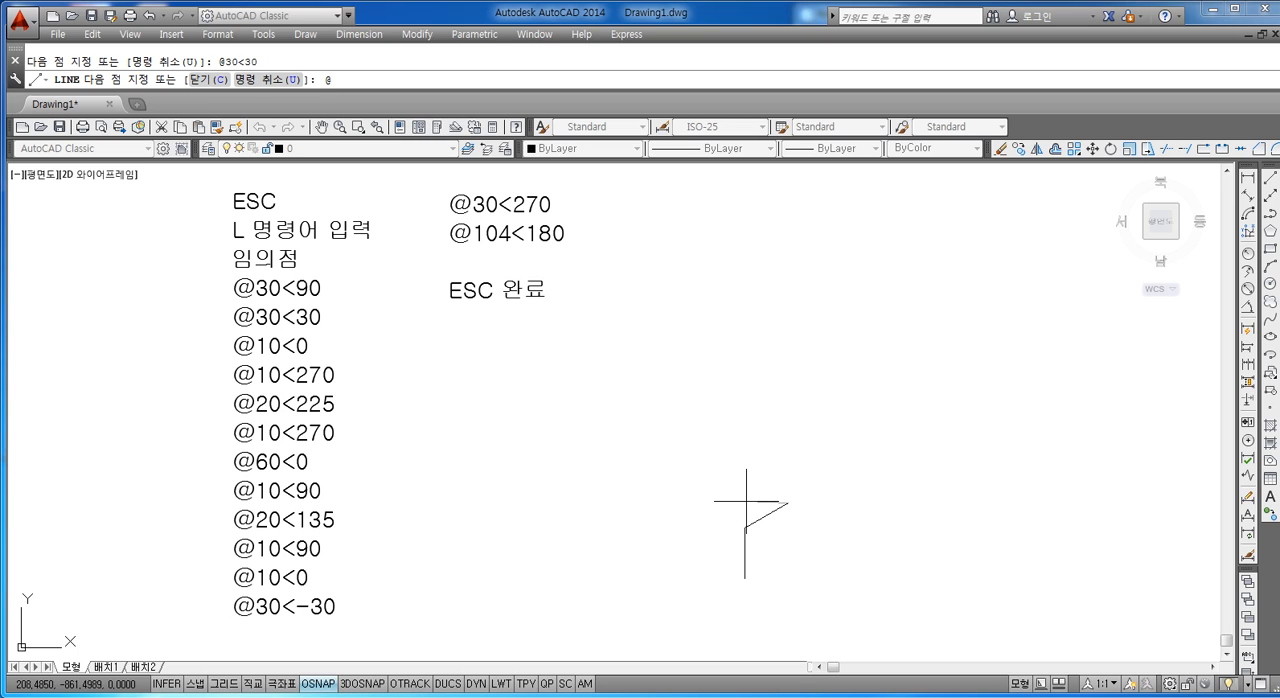
type("1000")
key("Return")
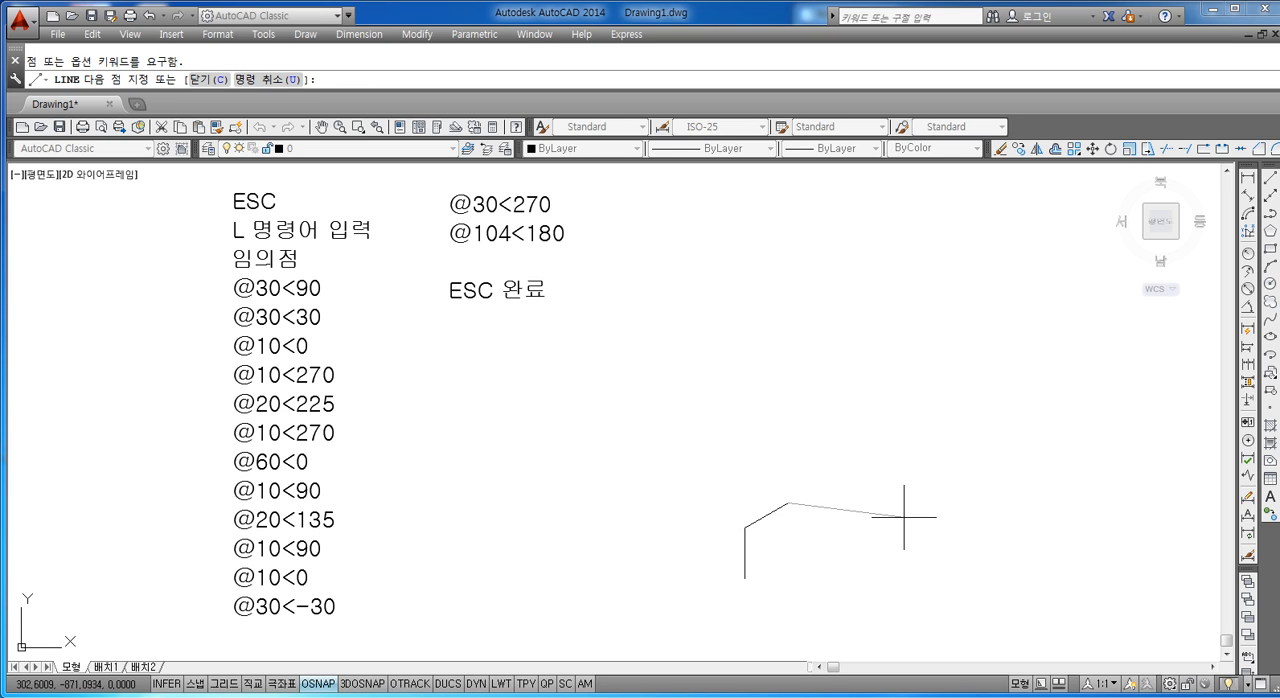
type("@10<0")
key("Return")
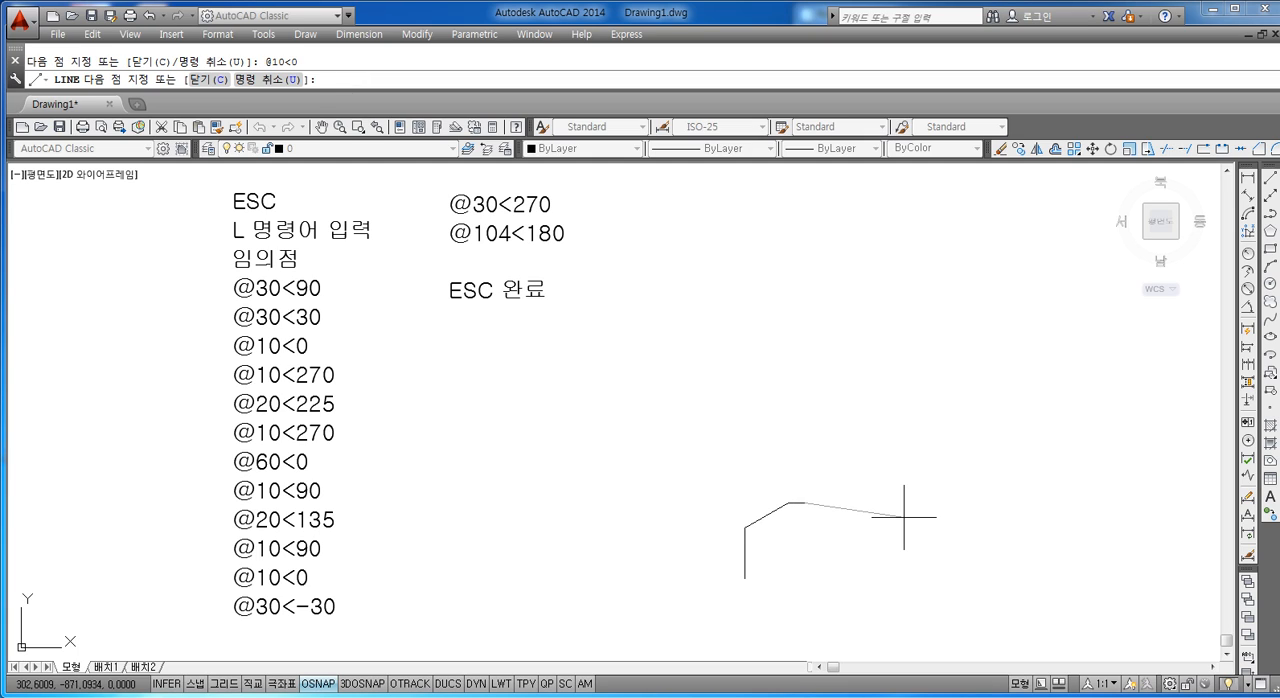
type("@10<270")
key("Return")
type("@20<225")
key("Return")
type("@10")
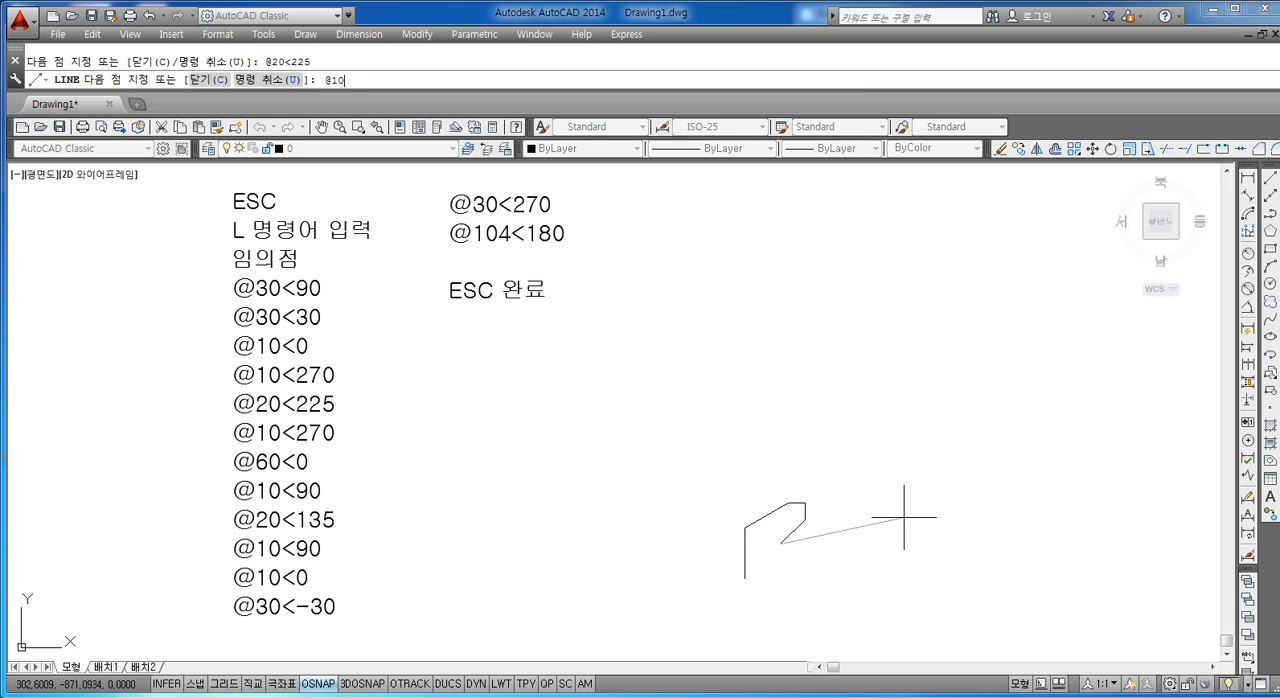
type("<270")
key("Return")
type("@60<0")
key("Return")
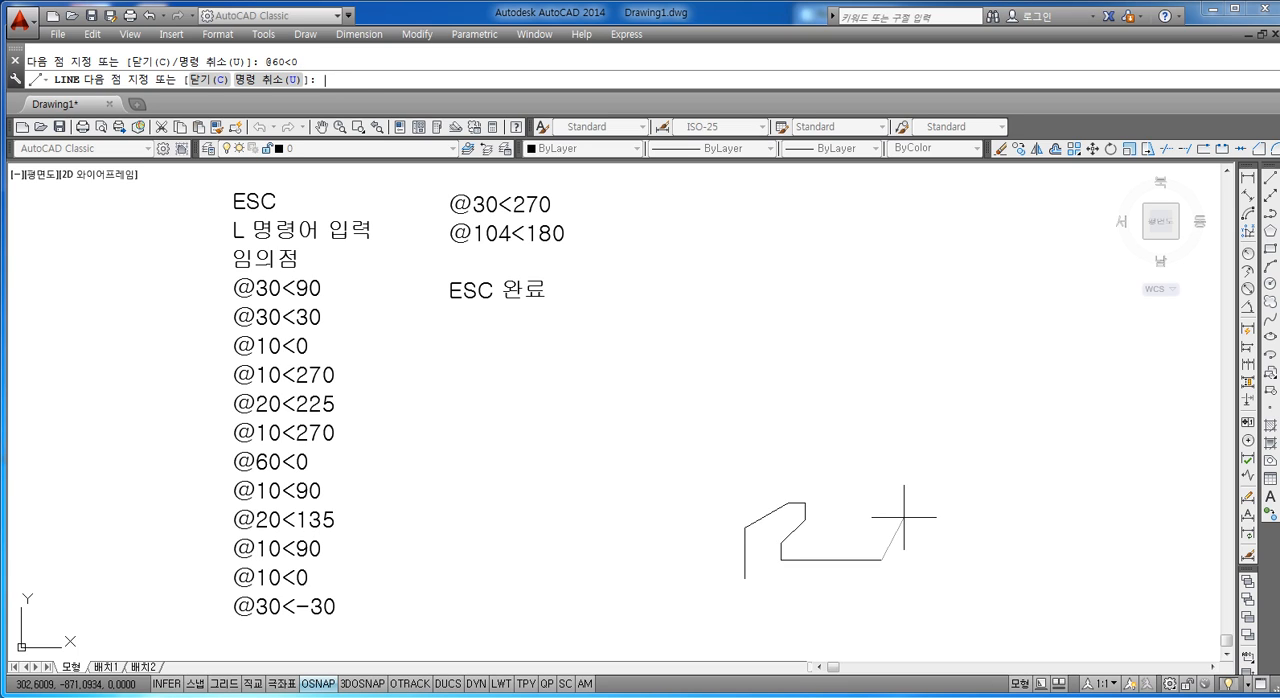
type("@10<90")
key("Return")
type("@10<0")
key("BackSpace")
key("BackSpace")
key("BackSpace")
type("20<135")
key("Return")
type("@10<90")
key("Return")
type("@10<0")
key("Return")
type("@30<-30")
key("Return")
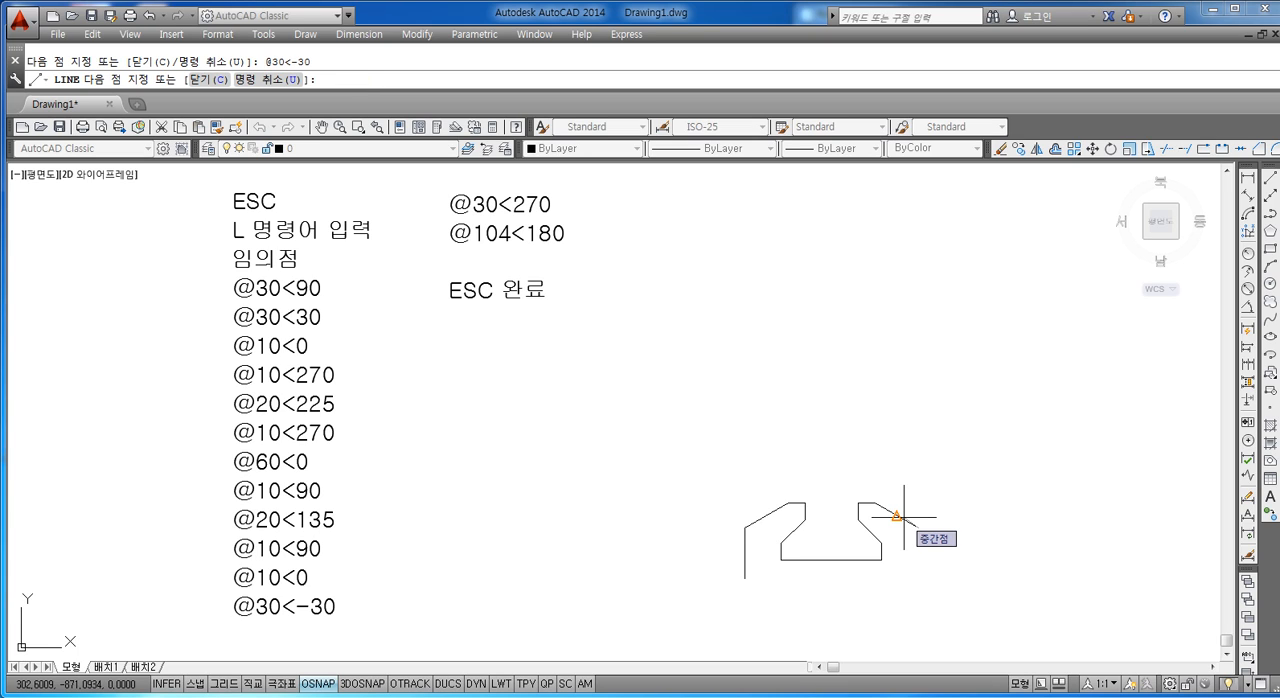
type("@30<270")
key("Return")
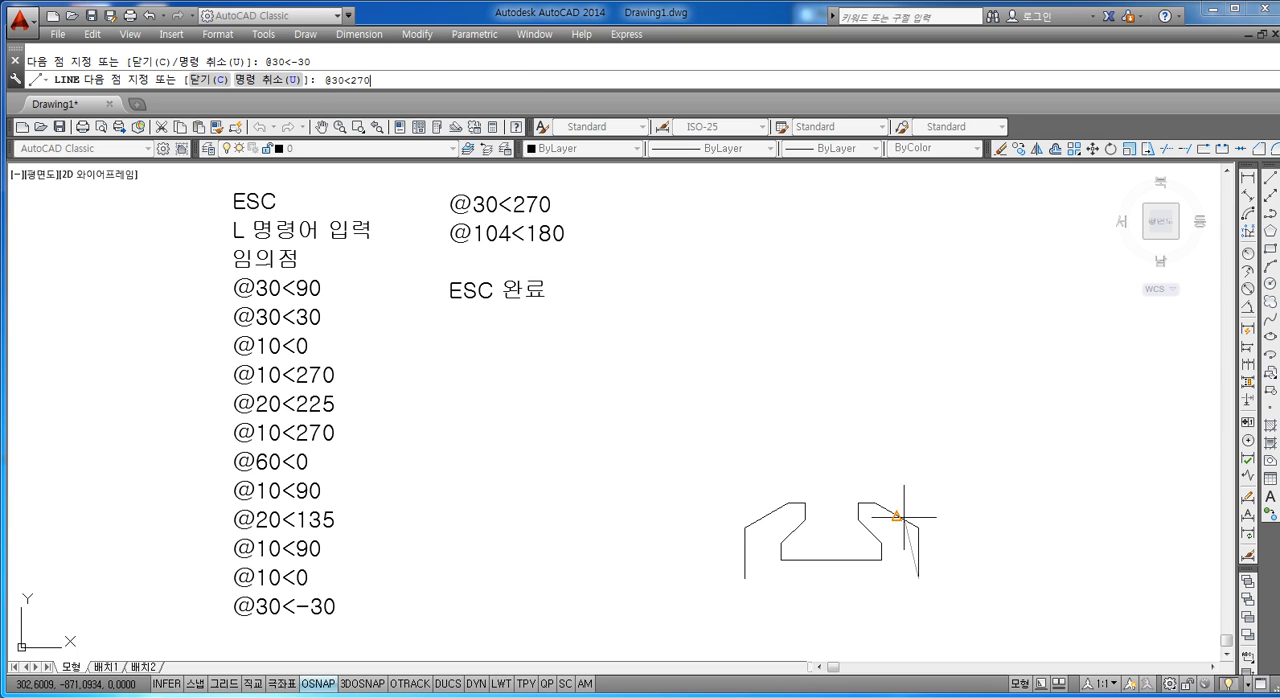
type("@1")
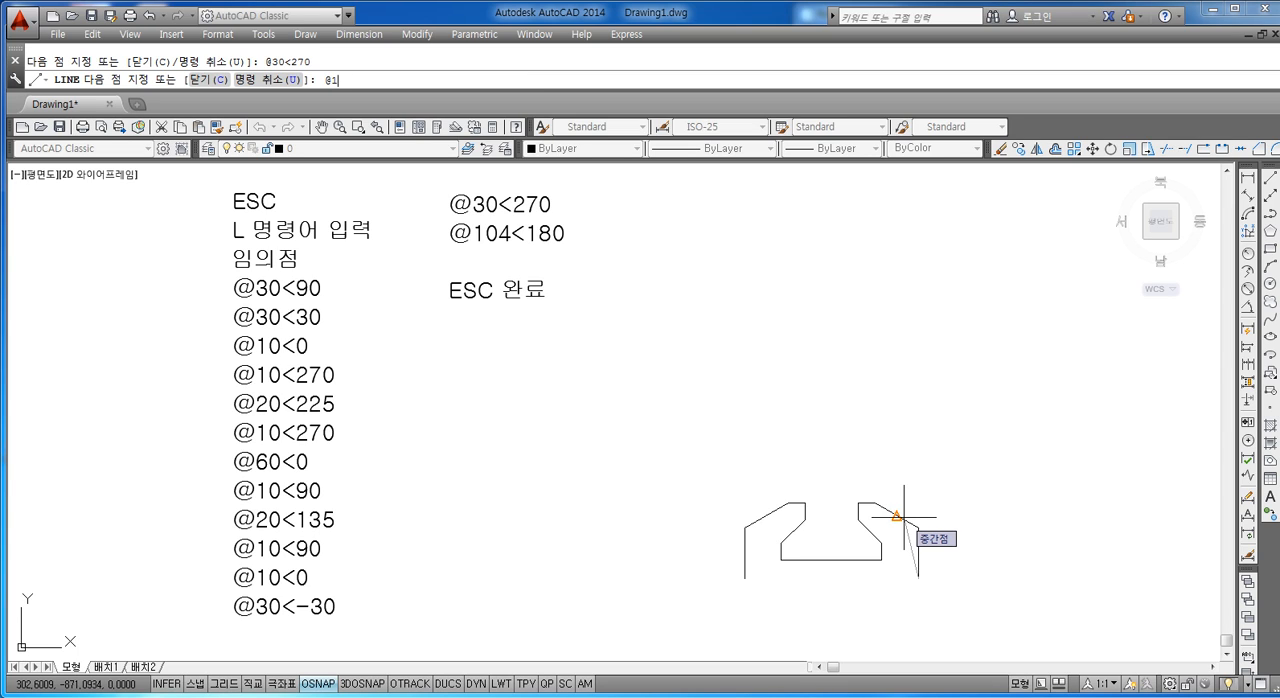
type("04<180")
key("Return")
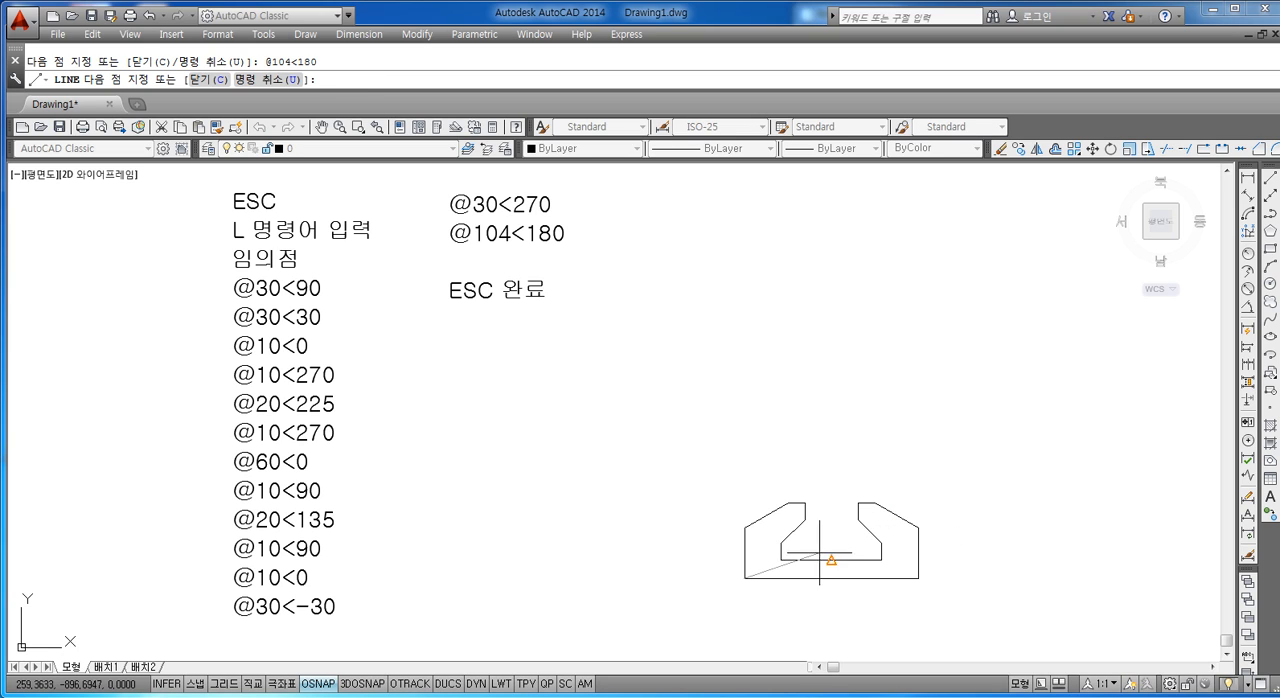
key("Escape")
Step: Move the whole finished outline up and to the left, closer to the ESC 완료 notes text
type("m")
key("Return")
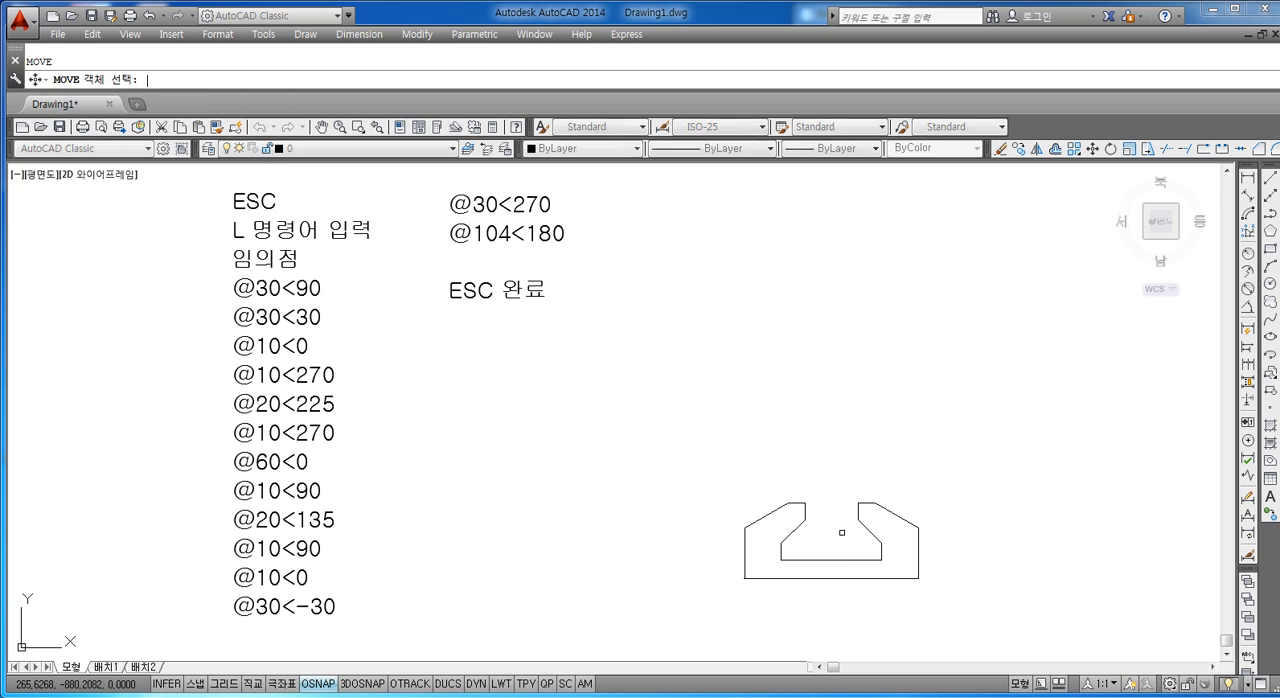
left_click(989, 472)
left_click(746, 600)
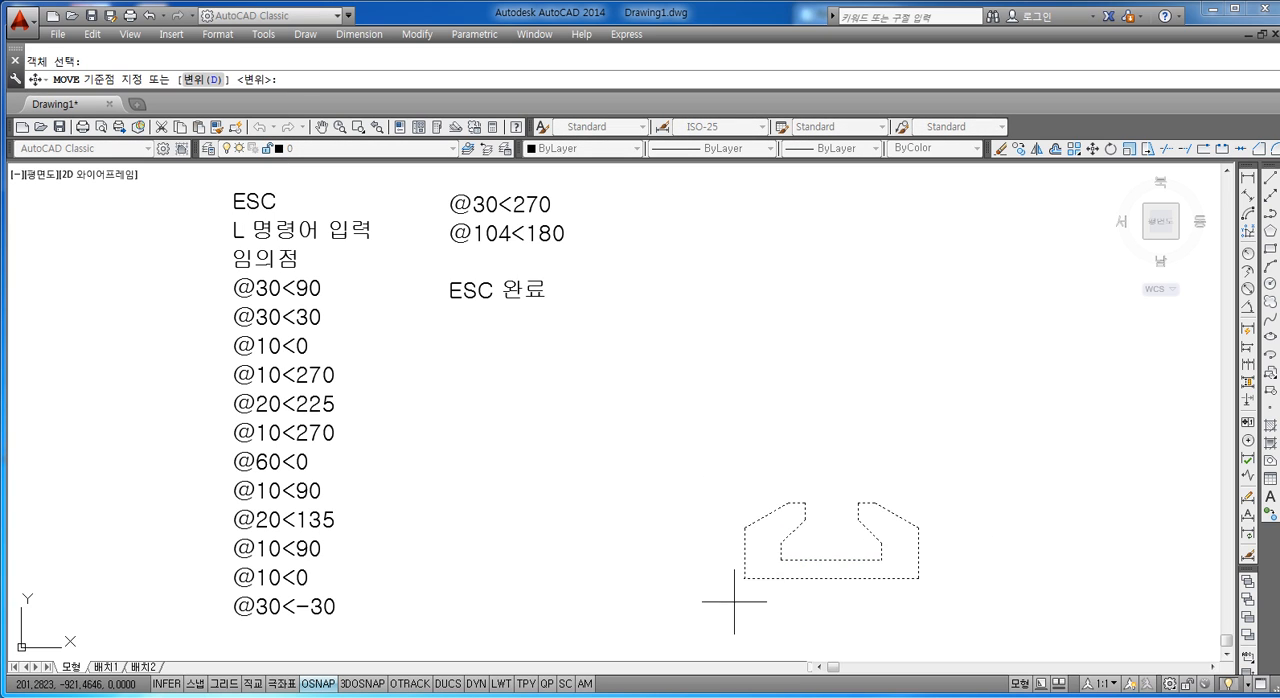
key("Return")
left_click(762, 569)
left_click(686, 375)
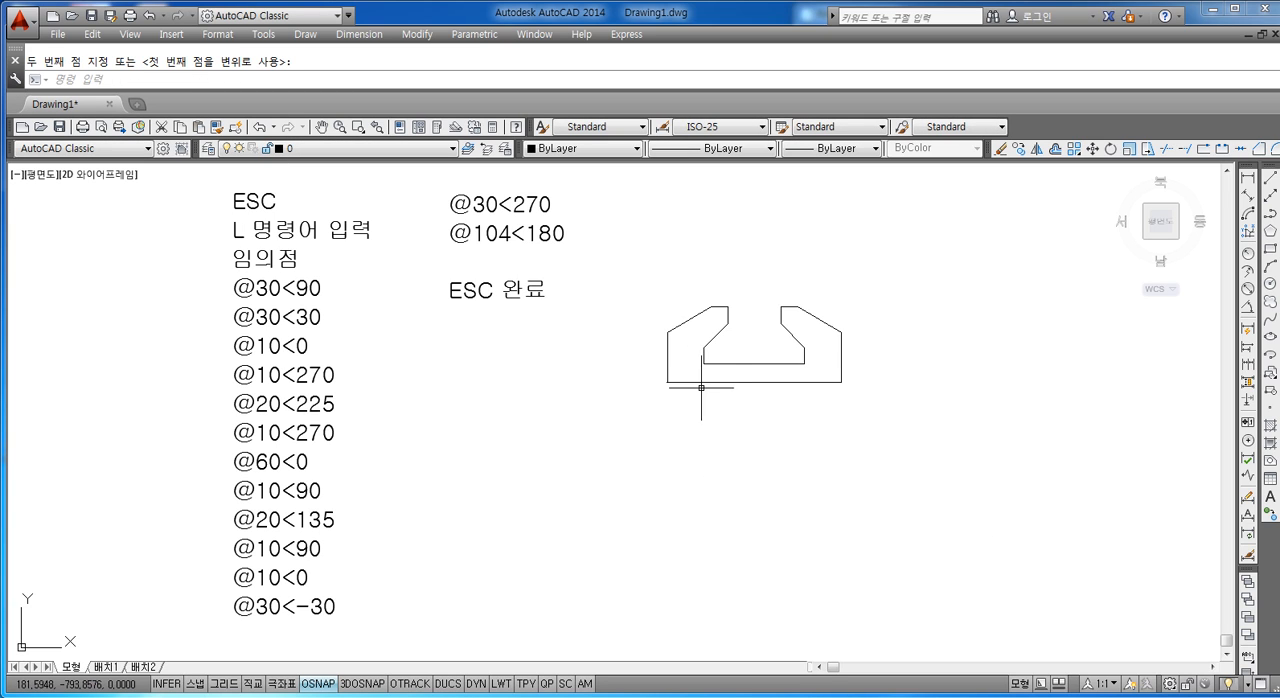
key("Escape")
scroll(690, 370, "up", 5)
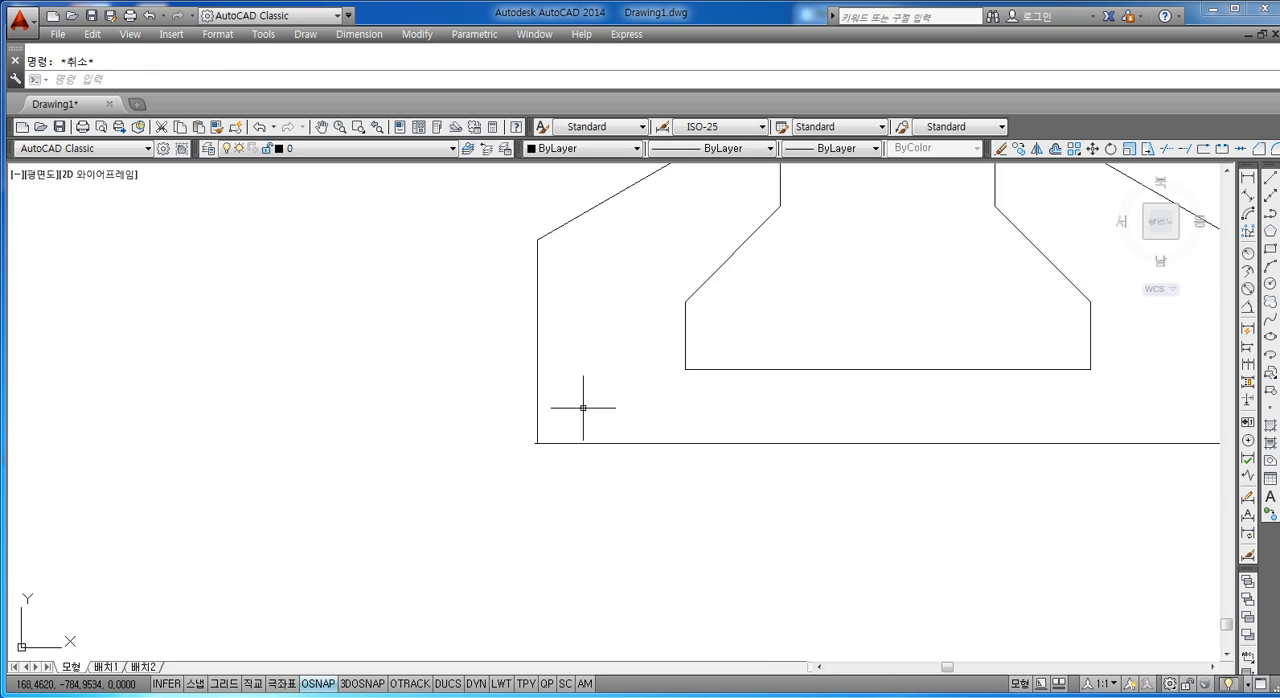
scroll(583, 403, "up", 5)
middle_click_drag(329, 491, 667, 421)
scroll(337, 437, "down", 5)
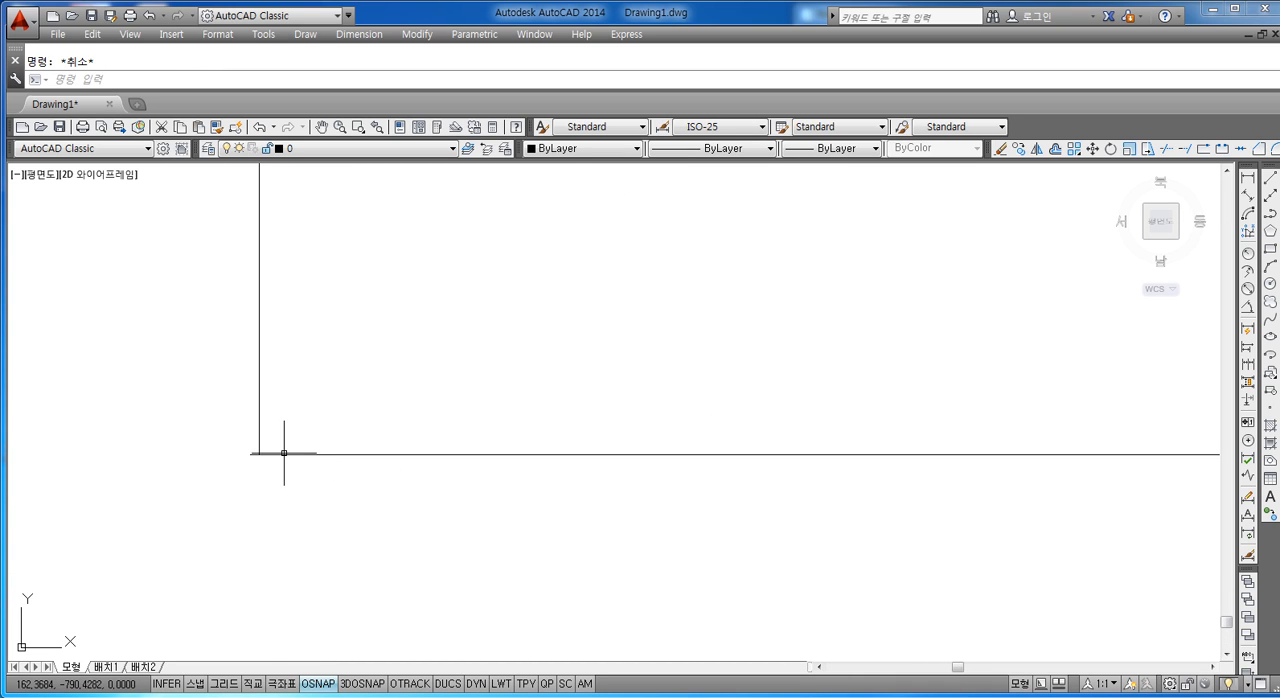
scroll(329, 420, "down", 5)
scroll(440, 414, "down", 3)
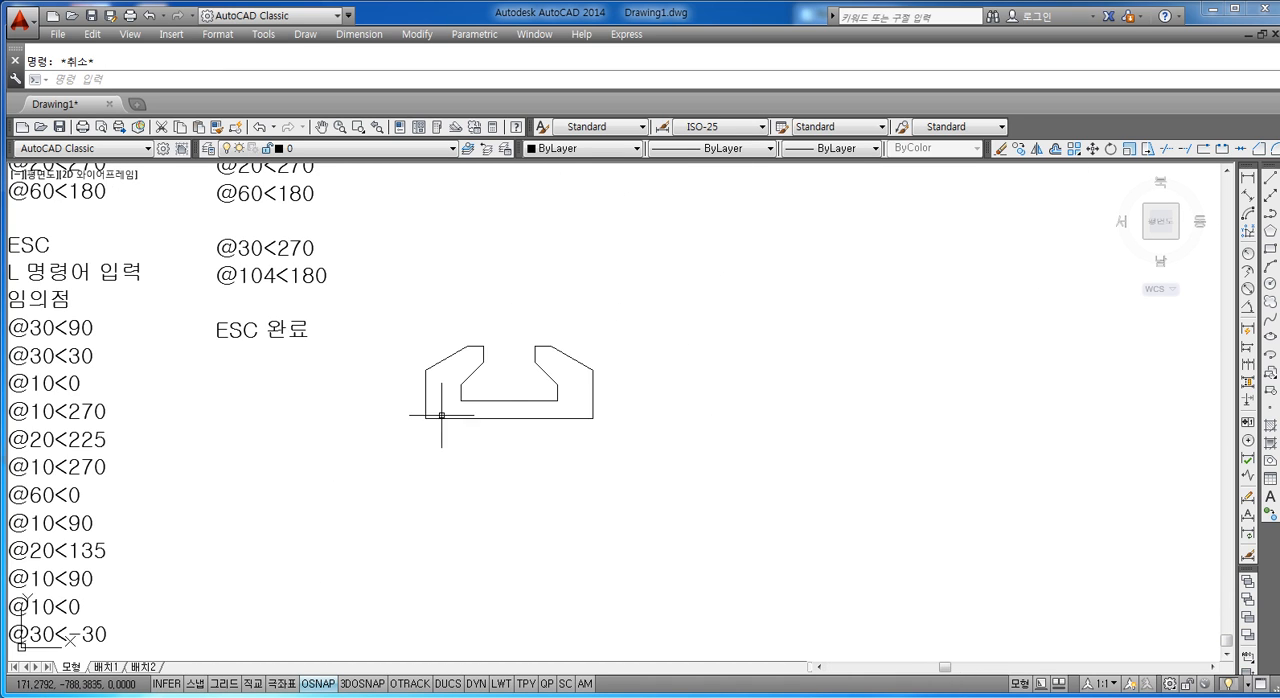
scroll(425, 402, "down", 3)
middle_click_drag(425, 402, 436, 421)
scroll(500, 429, "up", 5)
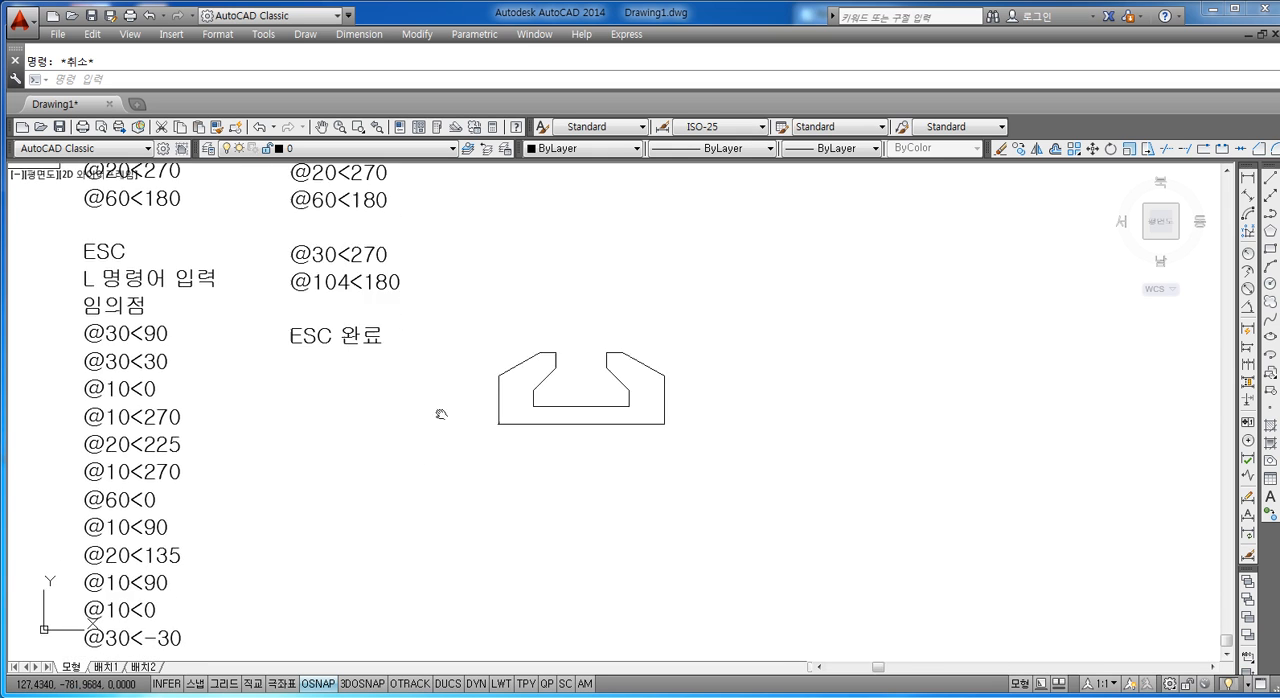
middle_click_drag(578, 424, 597, 429)
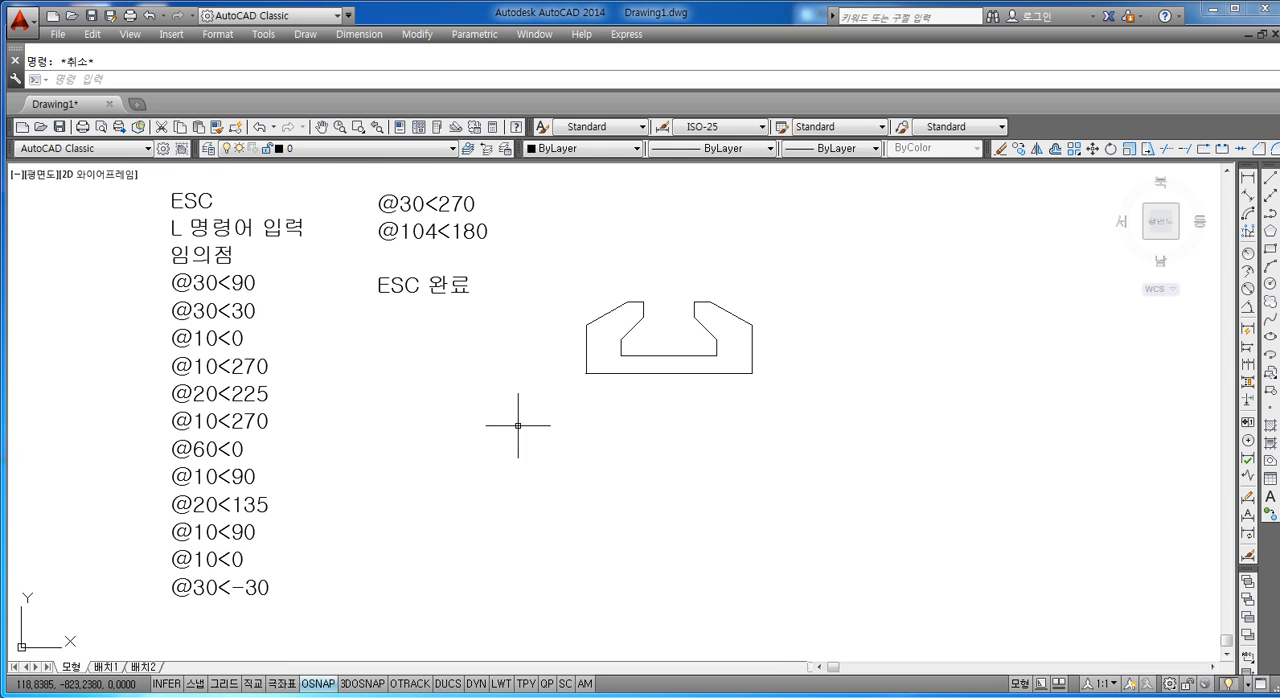